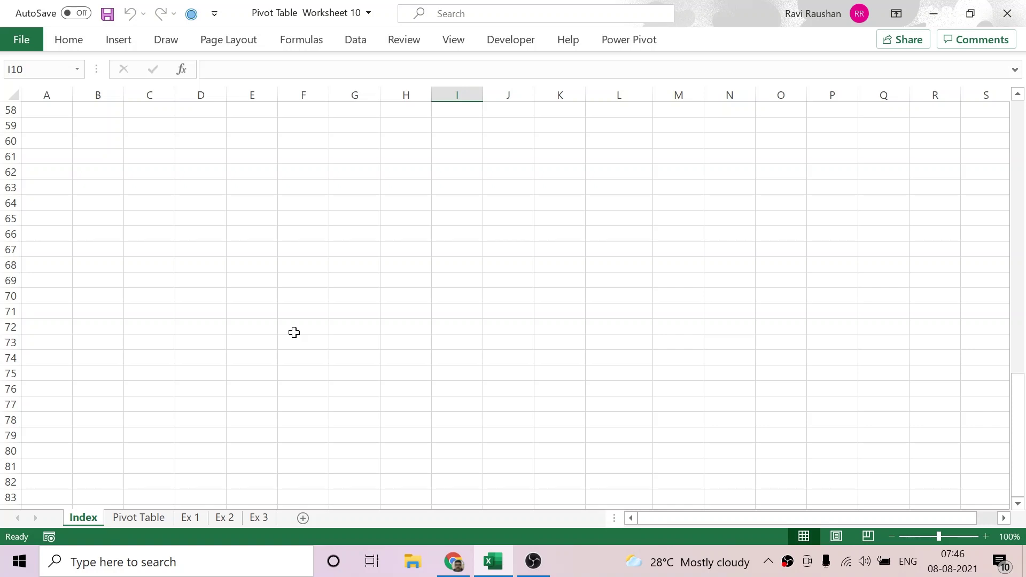
Enter the heading DATA ANALYSIS in cell D59 of the Index sheet.
click(205, 128)
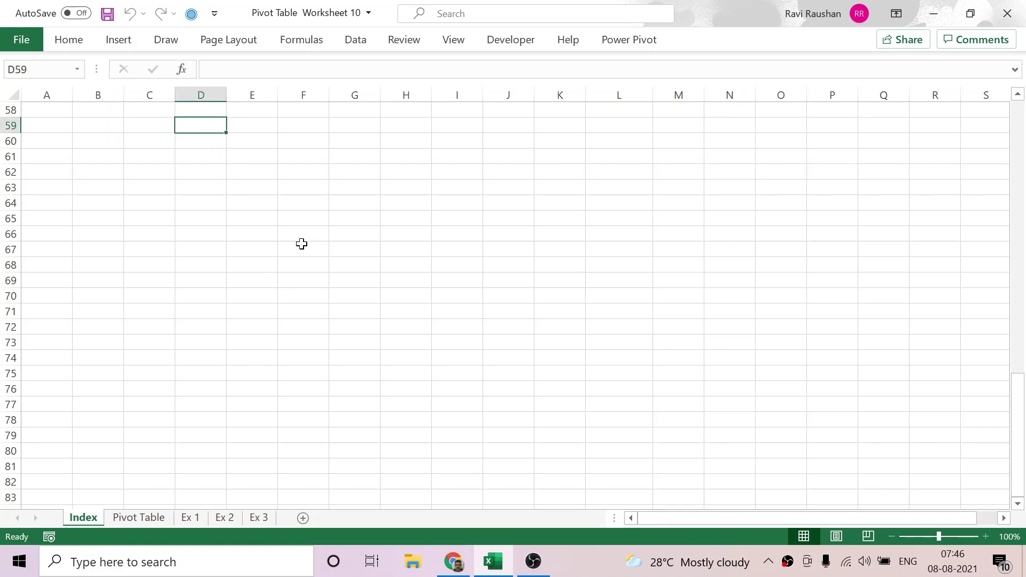
text(DATA C)
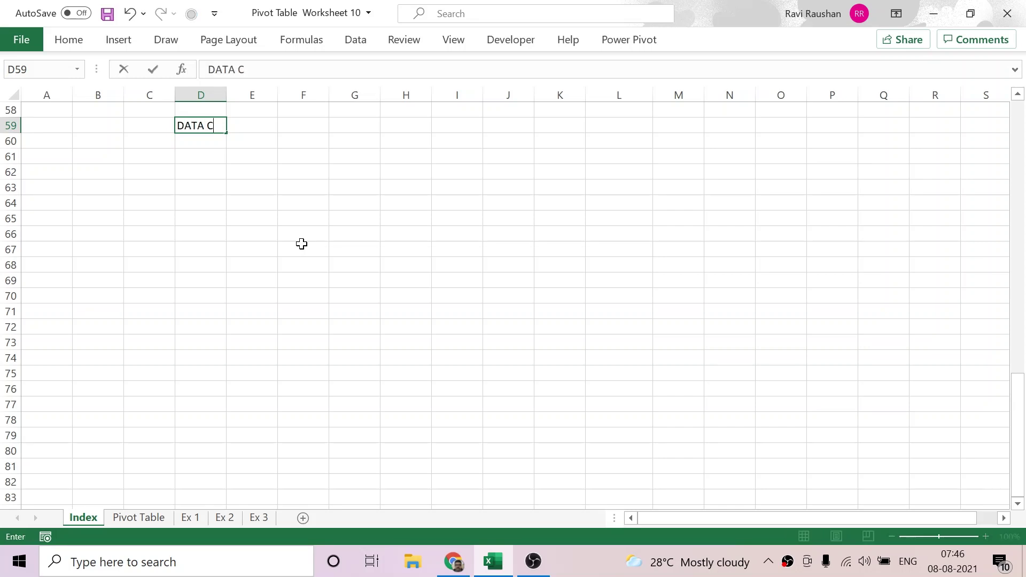
key(BackSpace)
text(ANALYSIS)
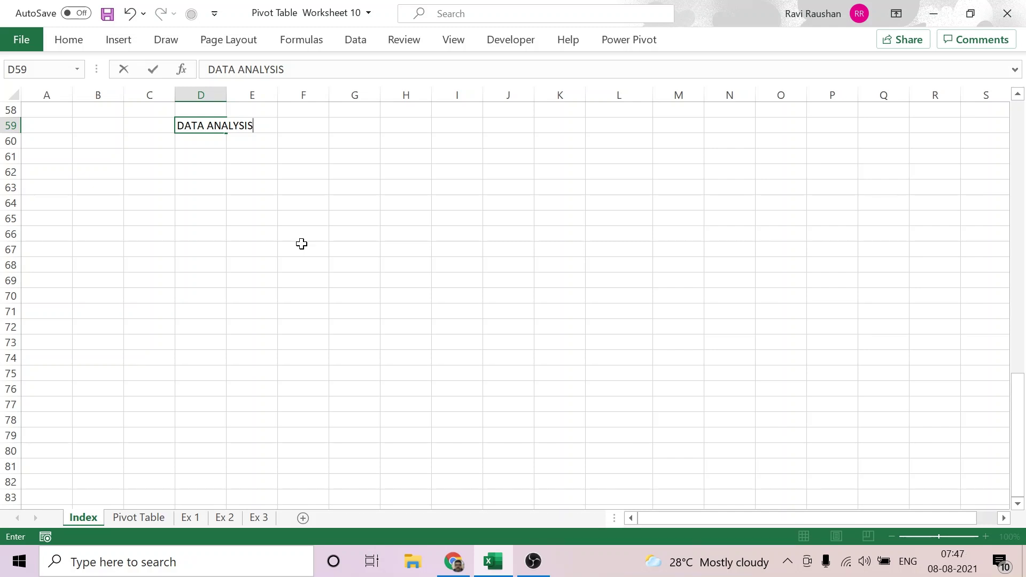
click(281, 229)
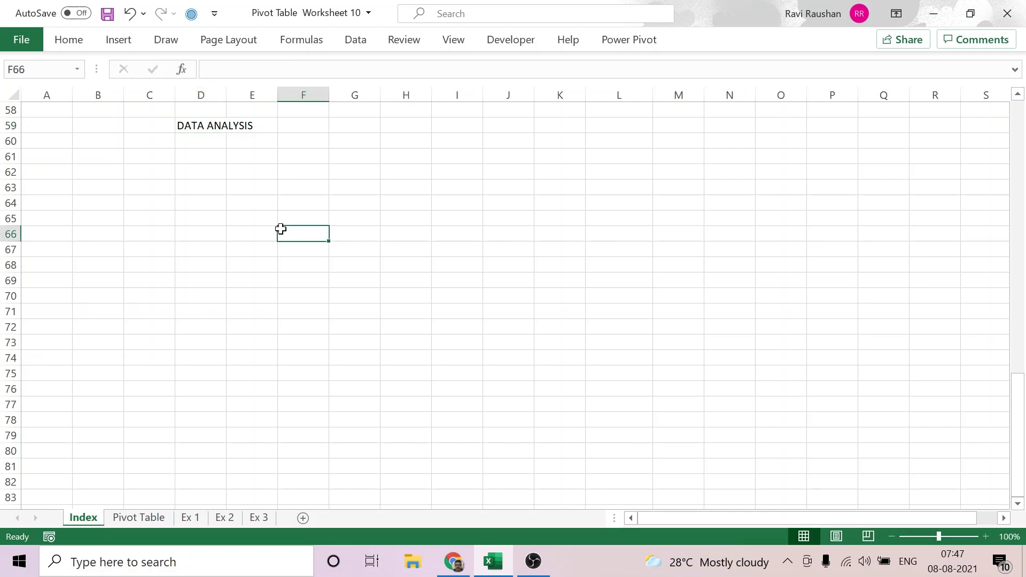
Enter RAW DATA in cell D61 and SUMMARIZE IT in cell D63.
click(208, 154)
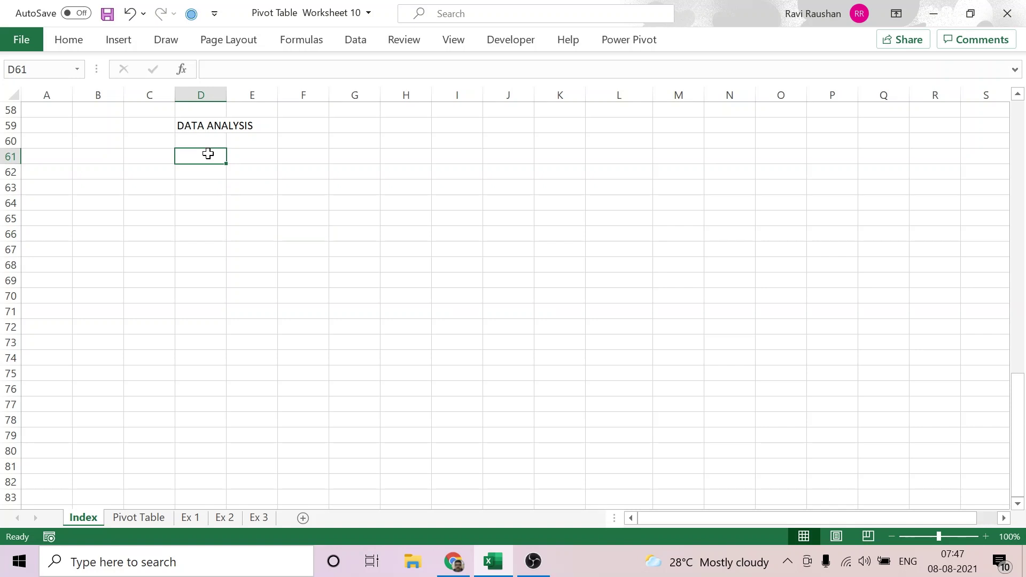
text(RAW DATA)
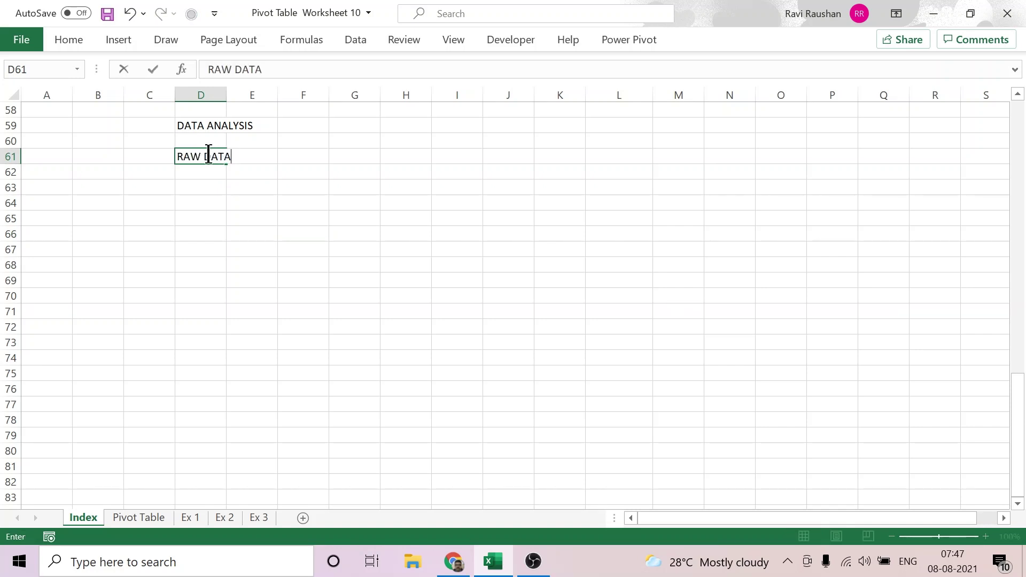
click(208, 184)
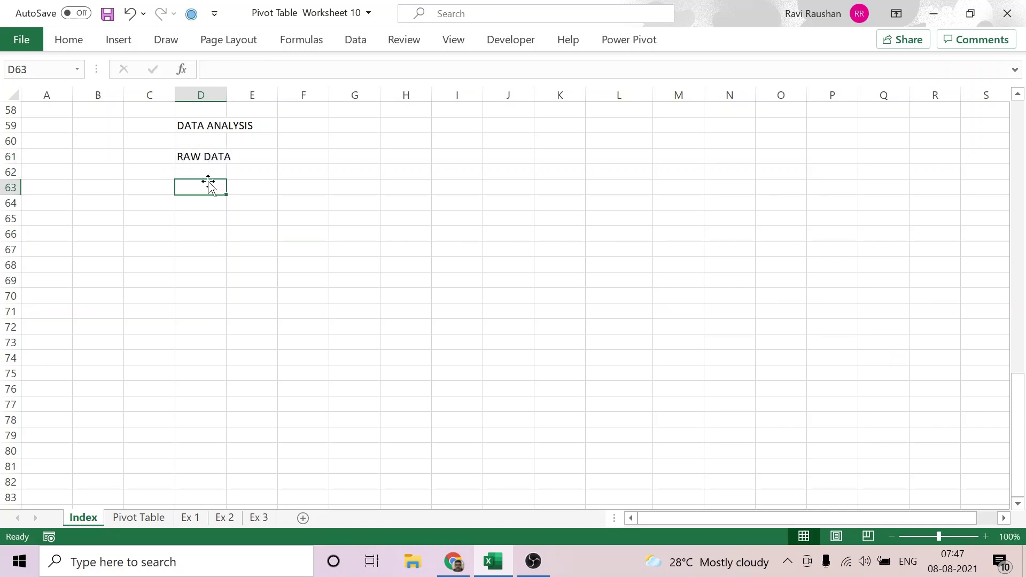
text(SUMMARI)
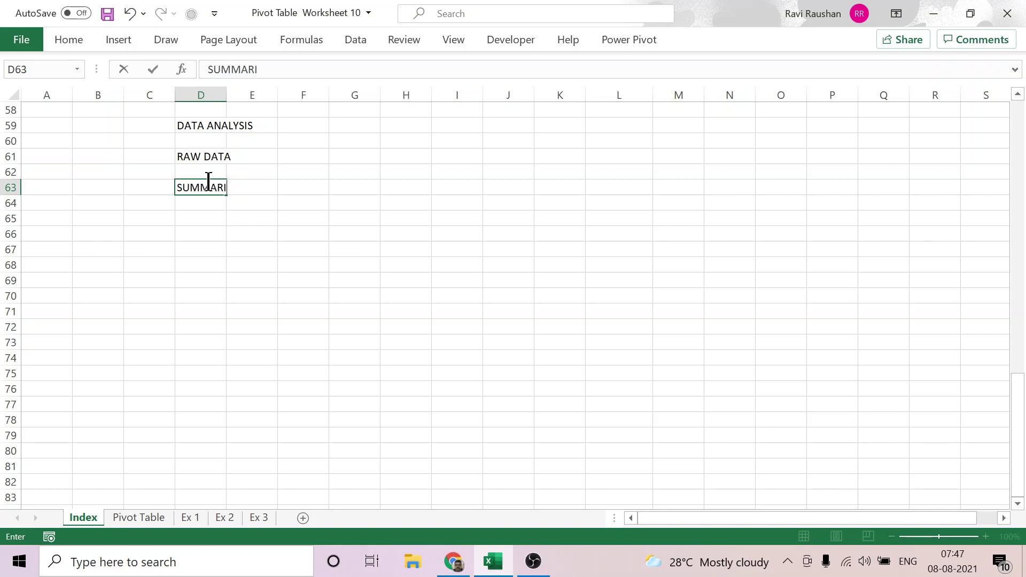
text(ZE IT)
Fill row 66 with the labels DATA in D66, INFORMATION in F66 and VISUALIZATION in I66.
click(207, 240)
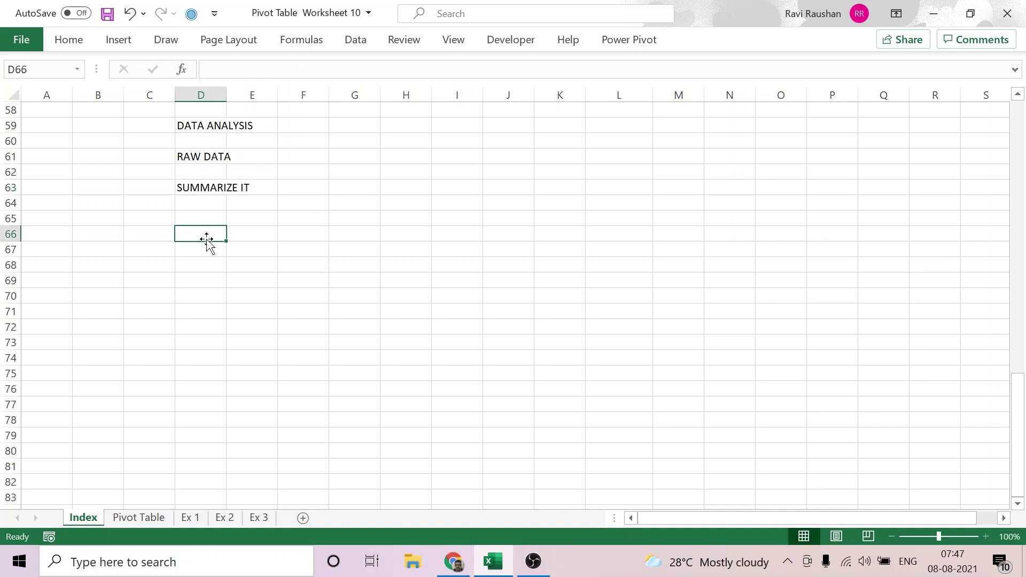
text(DATA)
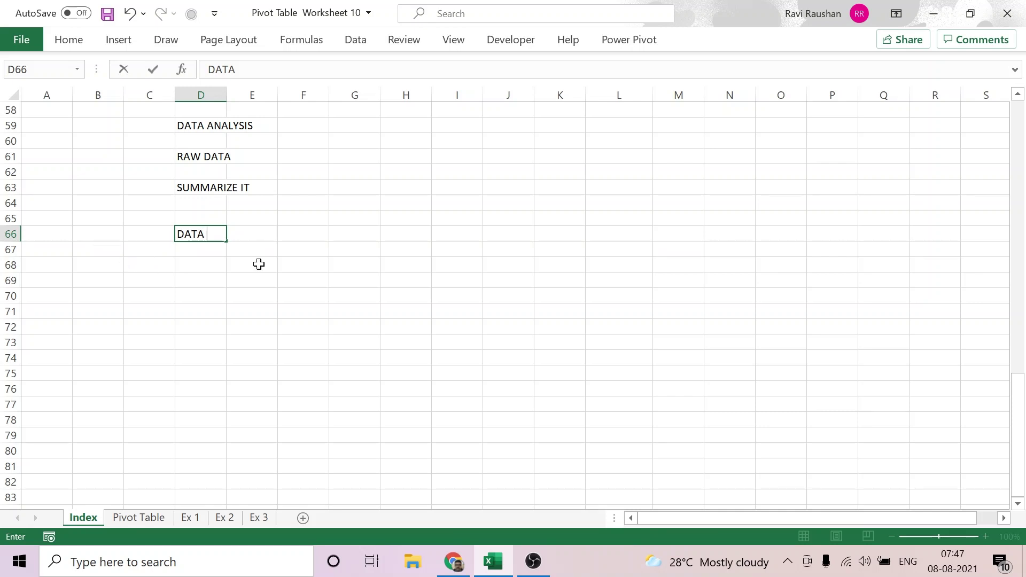
click(302, 235)
text(I)
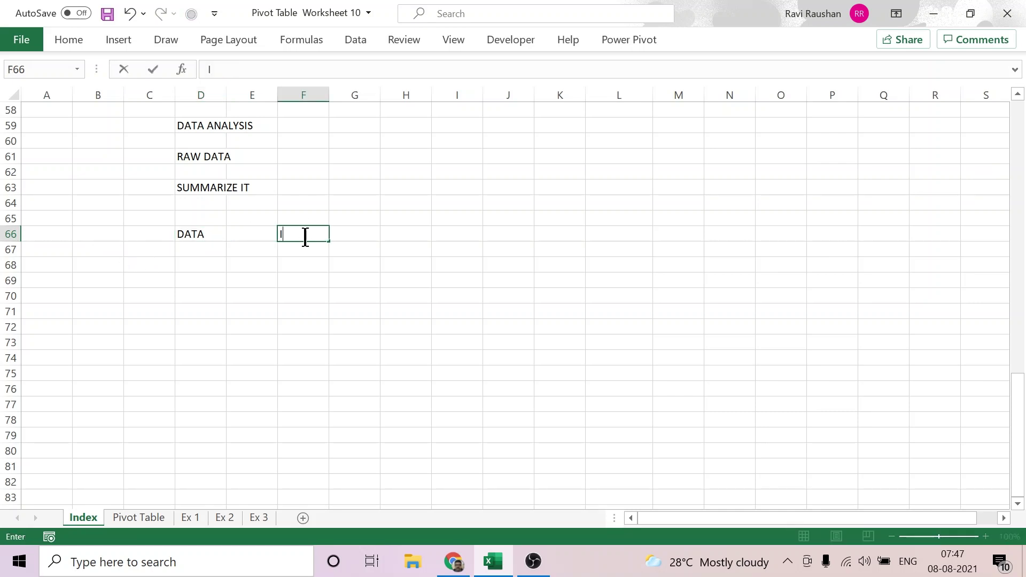
text(NFORMATI)
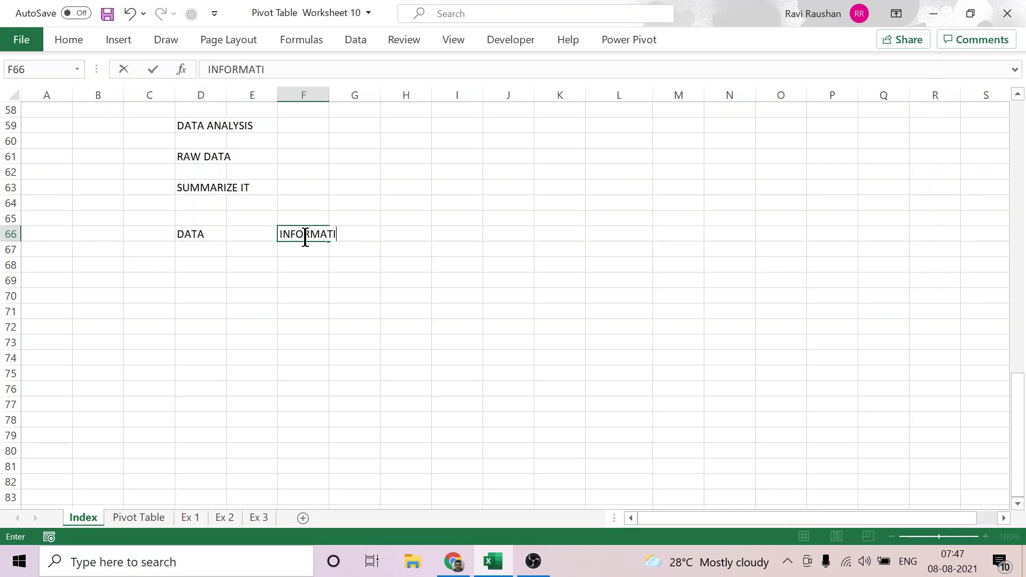
text(ON)
click(456, 236)
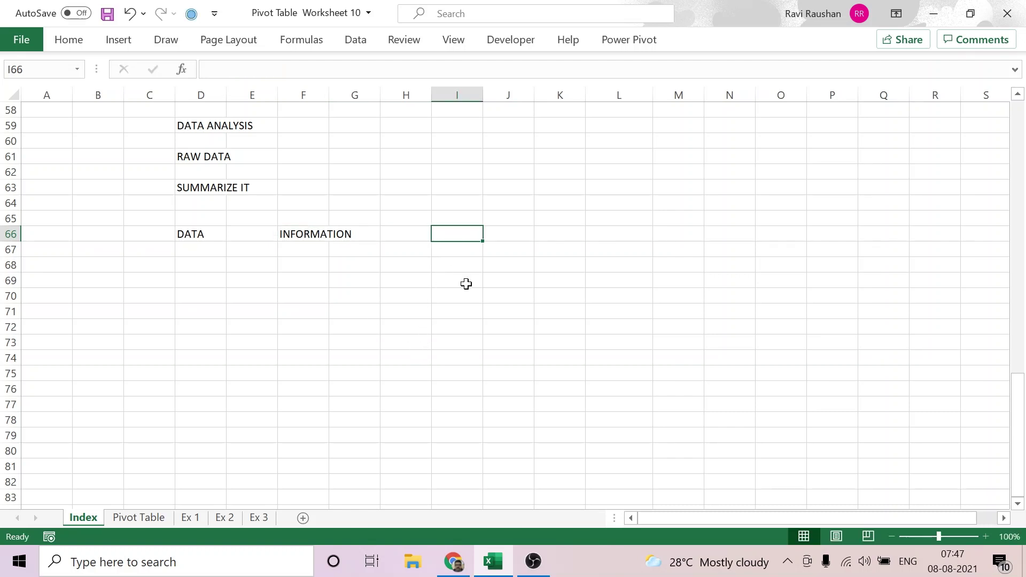
text(VISU)
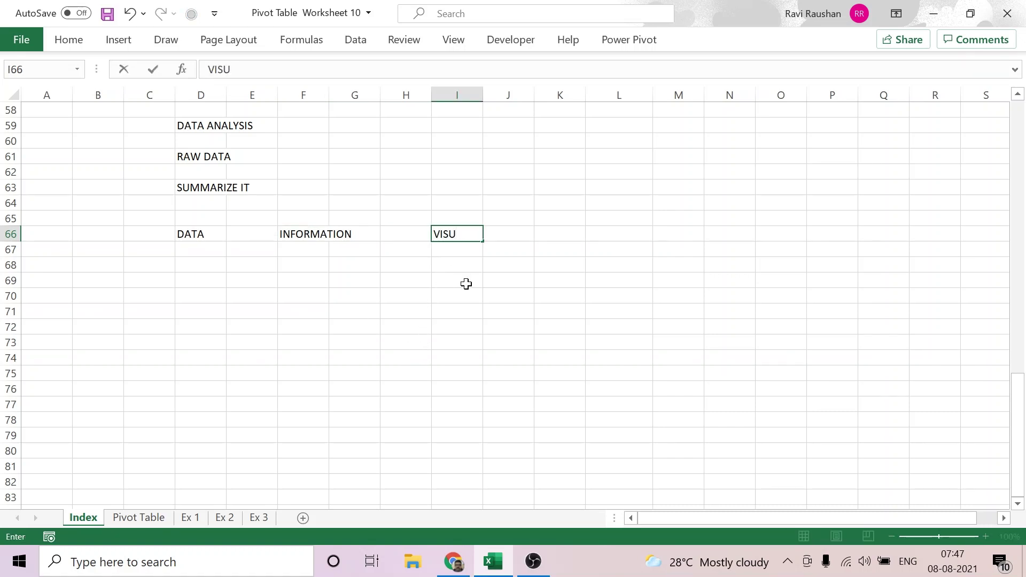
text(ALIZATIO)
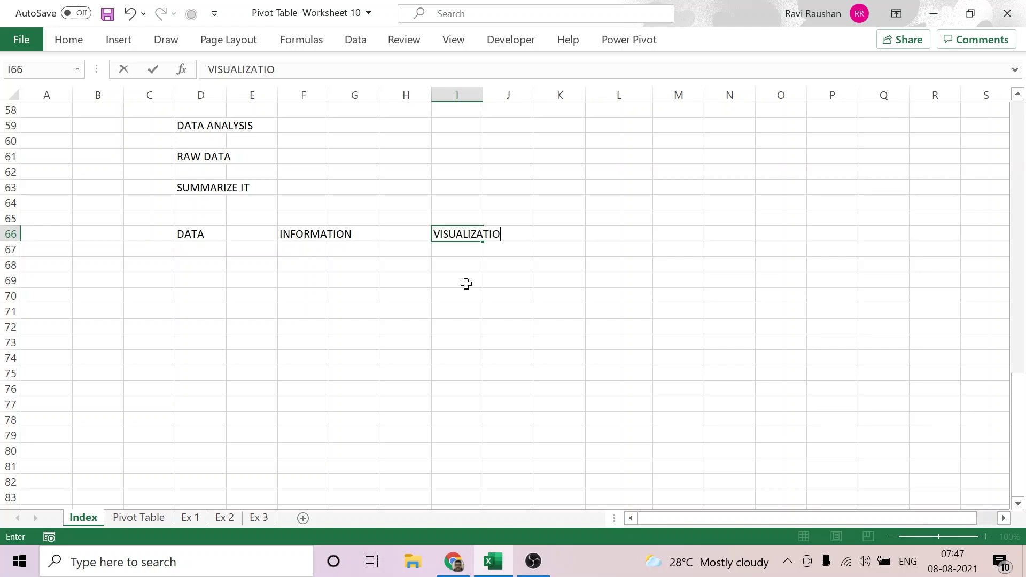
text(N)
Enter PIVOT TABLE in cell D69 and REPORTING in cell G69.
click(207, 286)
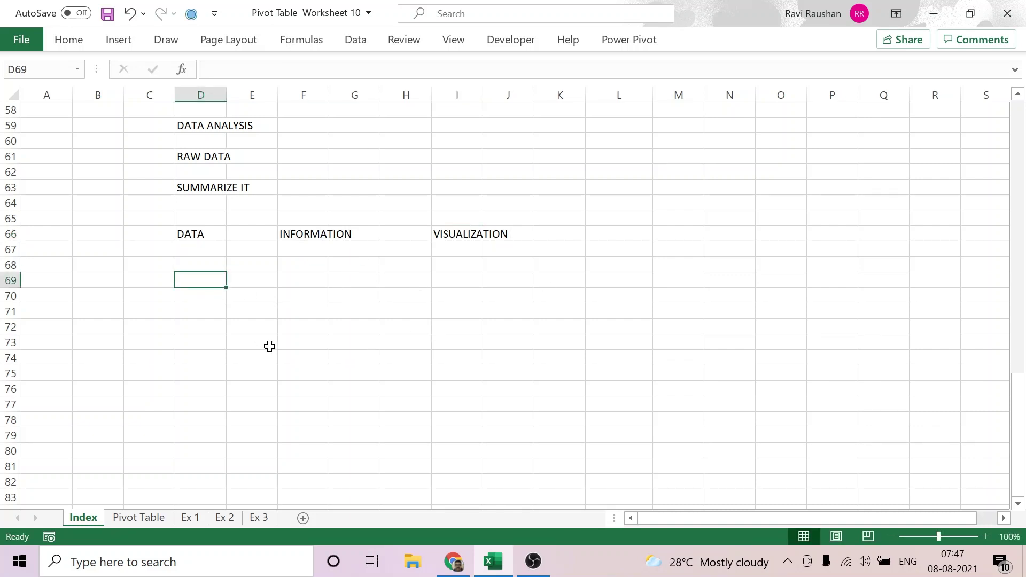
text(PI)
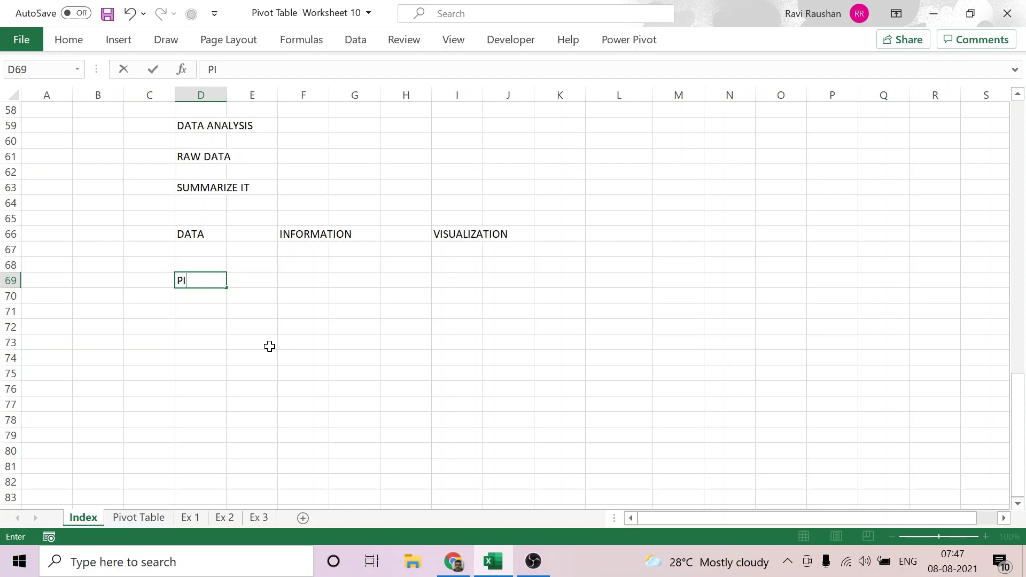
text(VOT TABLE)
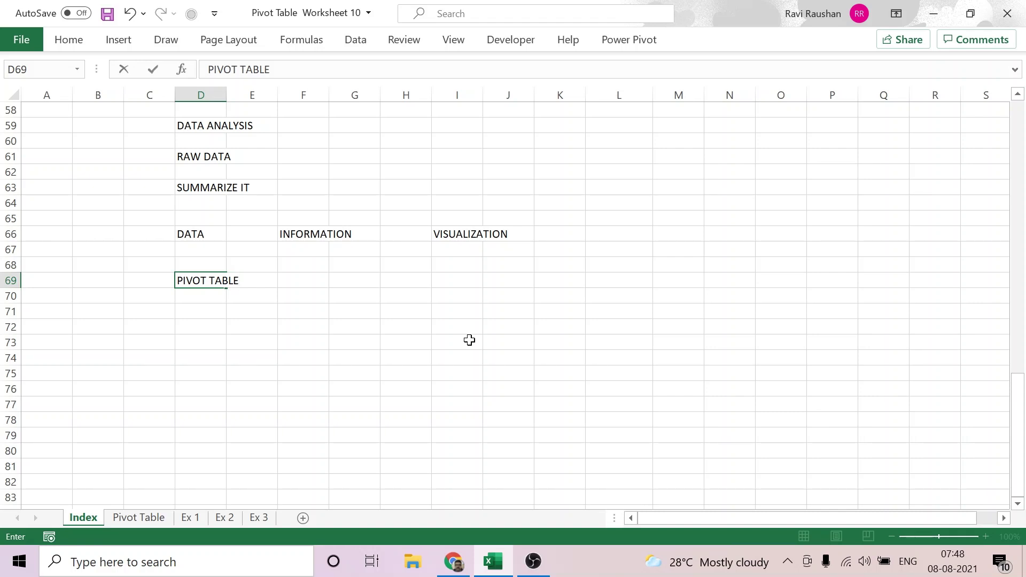
click(370, 281)
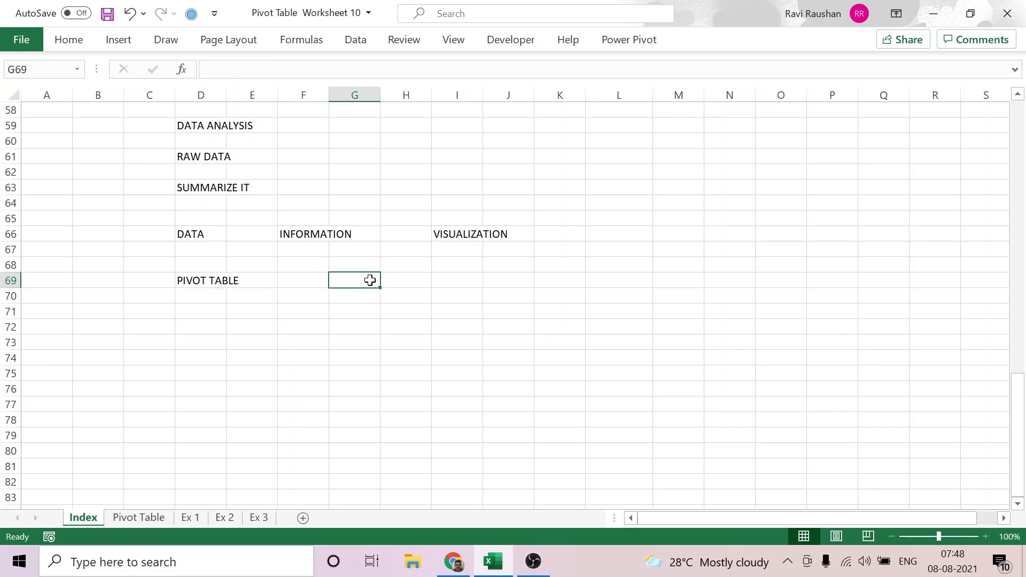
text(REPORT)
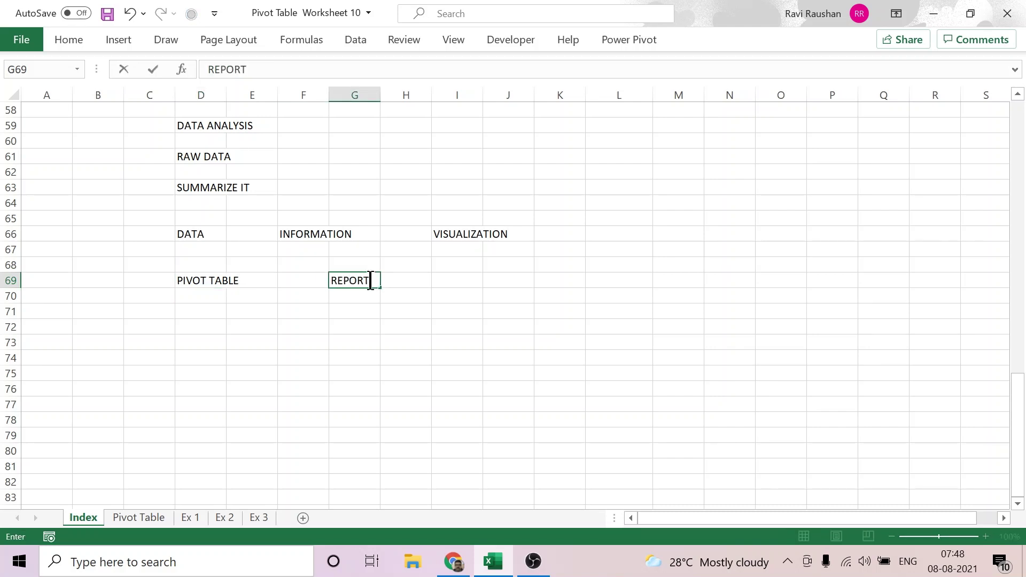
text(ING)
Examine the order records on the Pivot Table sheet, from the column headers down through the later orders.
click(162, 518)
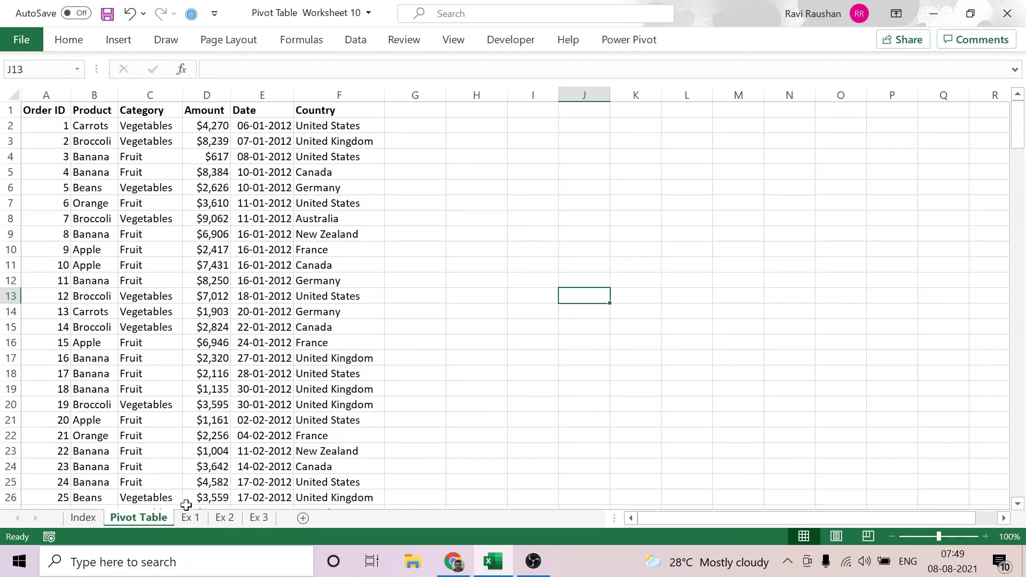
scroll(499, 271, down, 14)
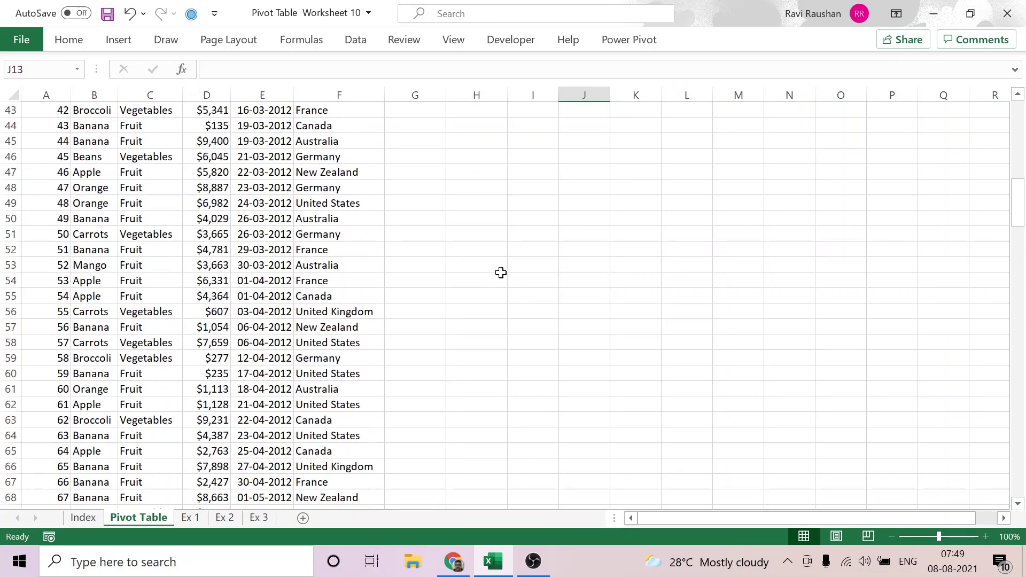
scroll(498, 270, down, 13)
scroll(502, 271, up, 17)
scroll(504, 271, up, 10)
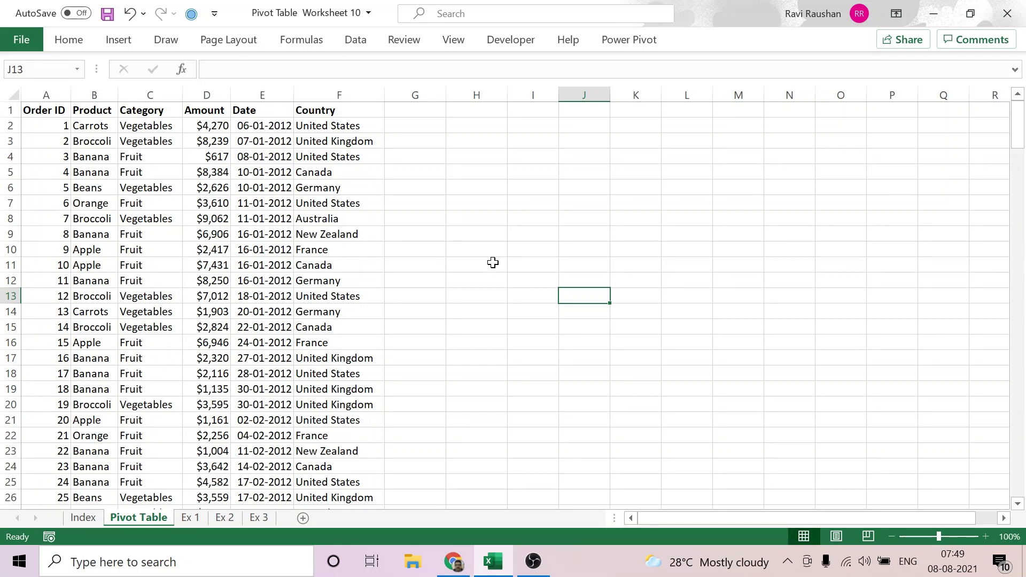
scroll(487, 258, down, 13)
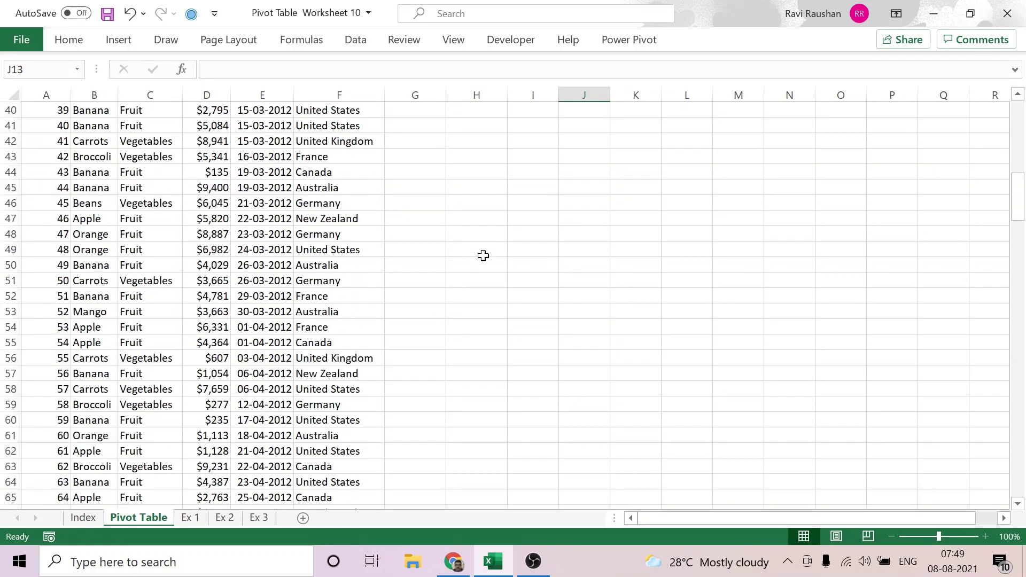
scroll(483, 256, down, 20)
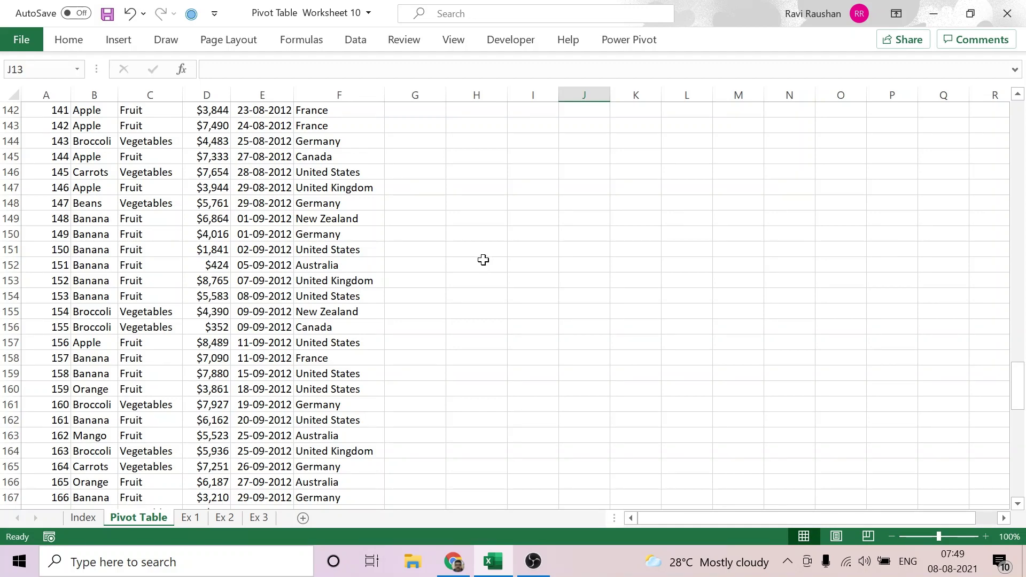
scroll(483, 260, up, 20)
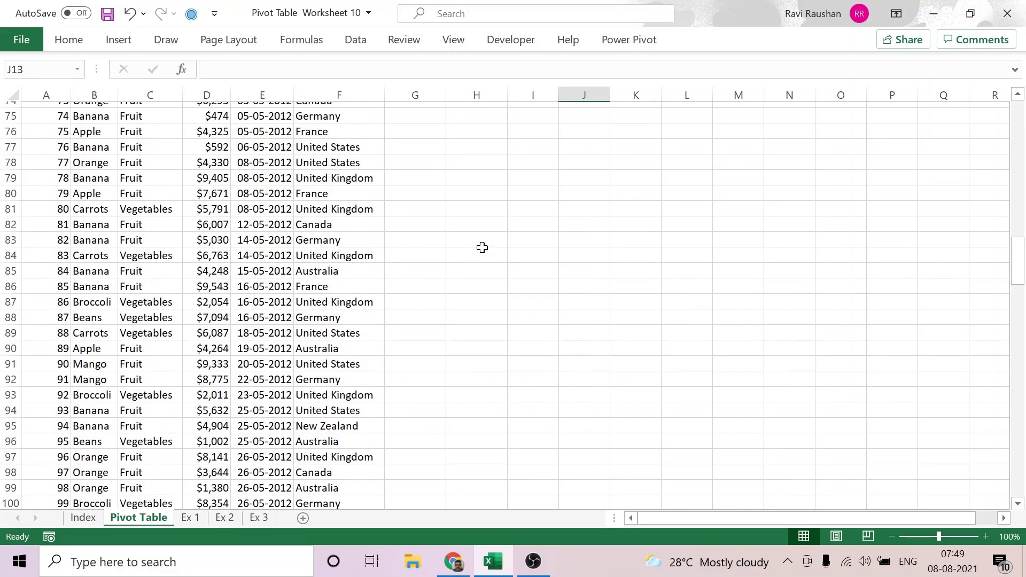
scroll(482, 247, up, 13)
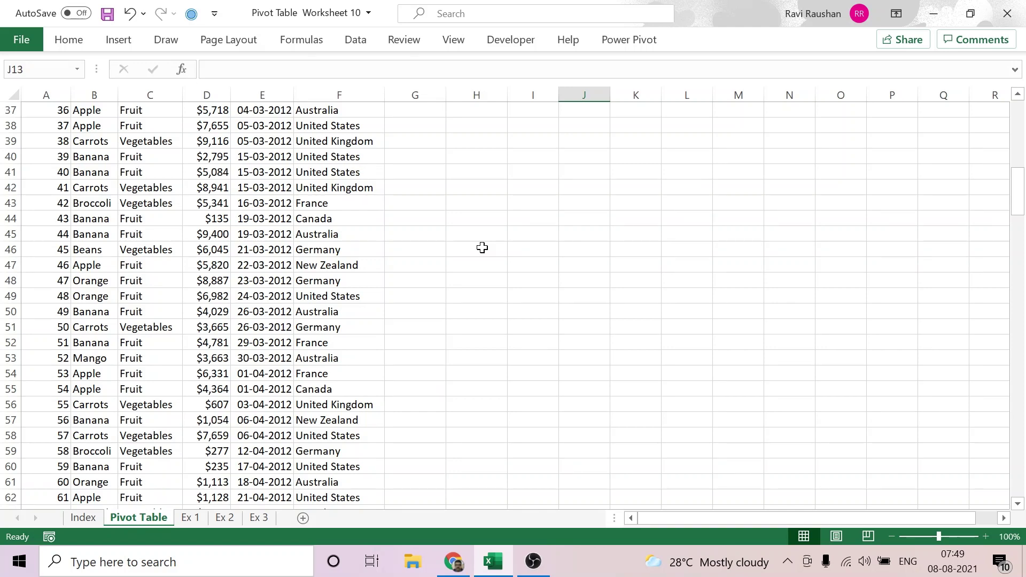
scroll(439, 231, up, 6)
scroll(414, 217, up, 6)
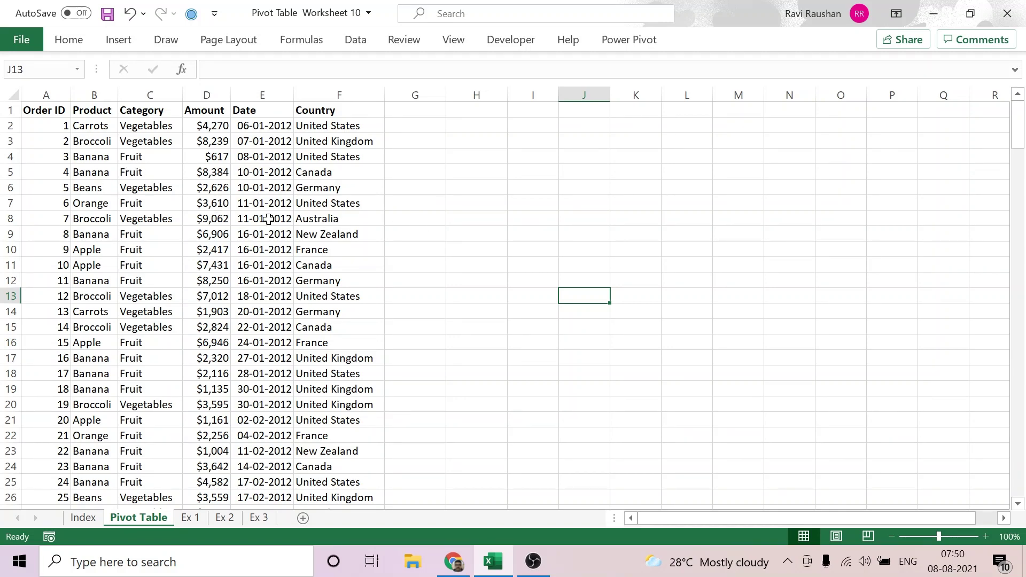
scroll(270, 221, down, 7)
scroll(269, 220, down, 20)
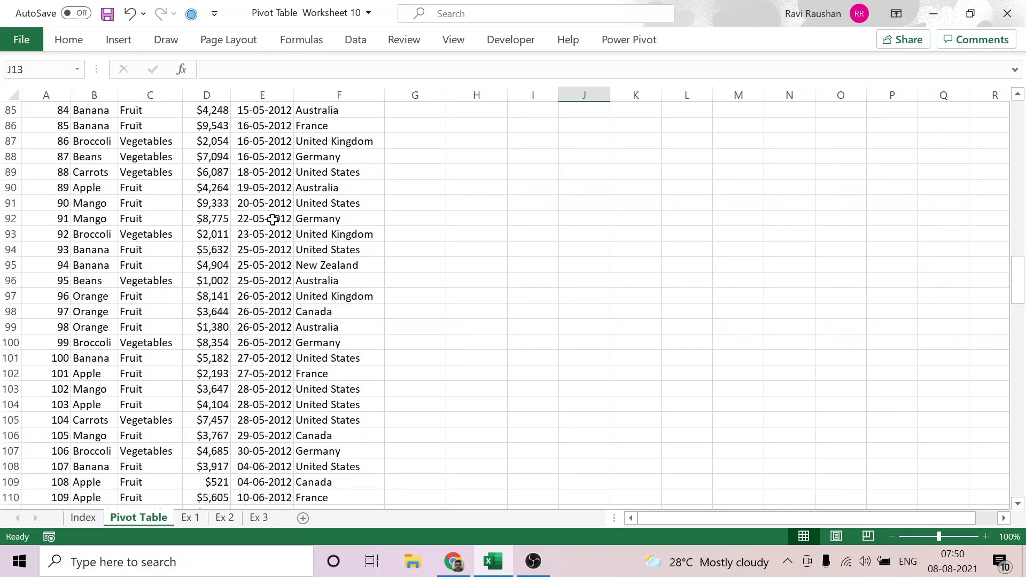
scroll(274, 220, down, 15)
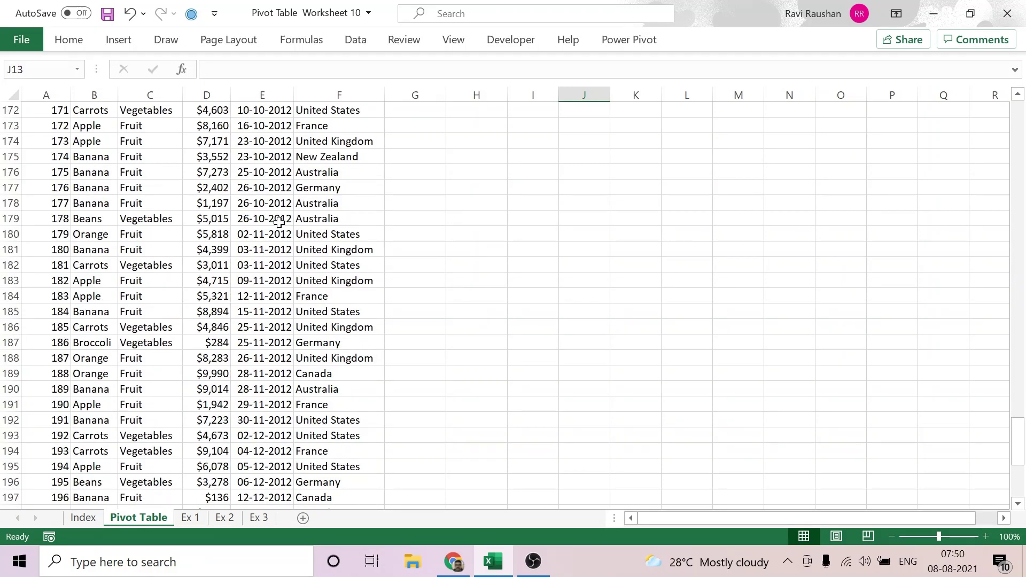
scroll(279, 222, up, 9)
scroll(279, 223, up, 20)
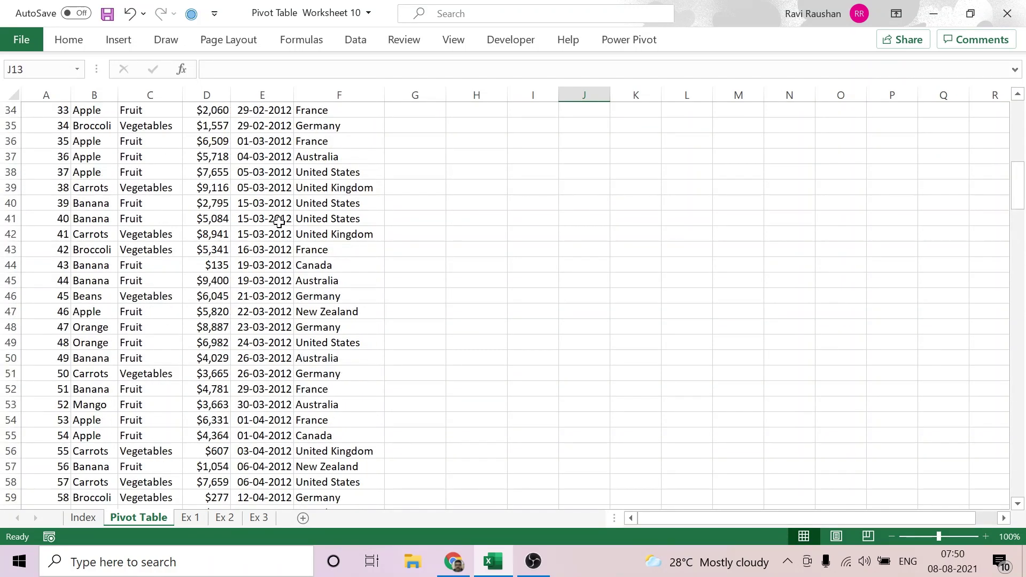
scroll(278, 223, up, 11)
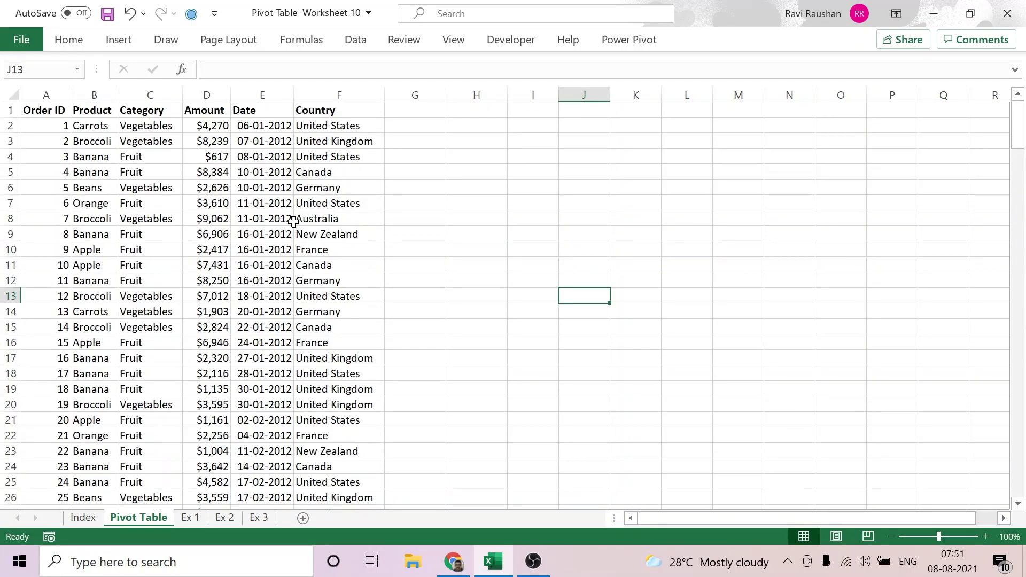
Insert a blank row above row 7, between orders 5 and 6 in the data.
click(9, 202)
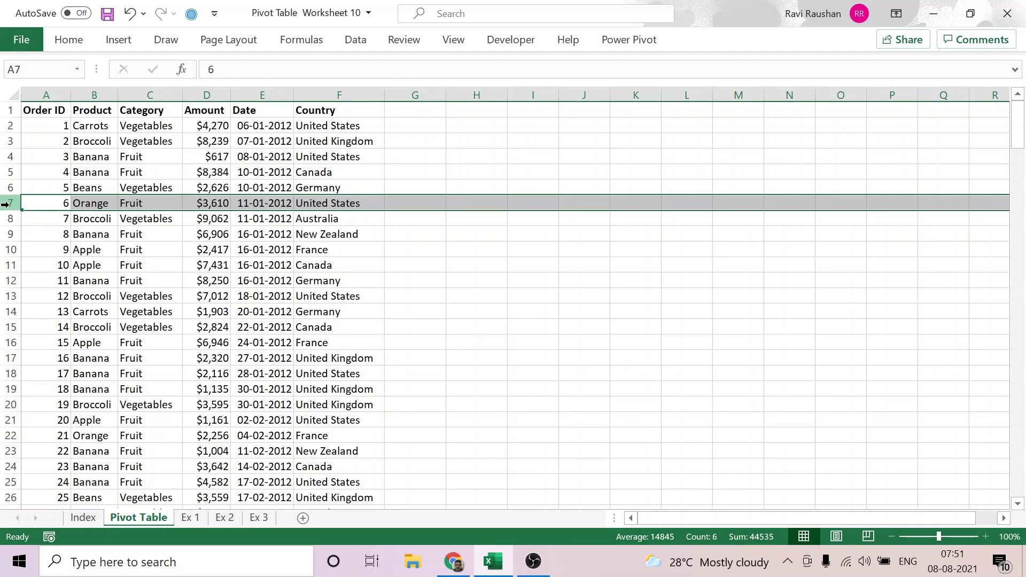
right_click(5, 204)
click(61, 340)
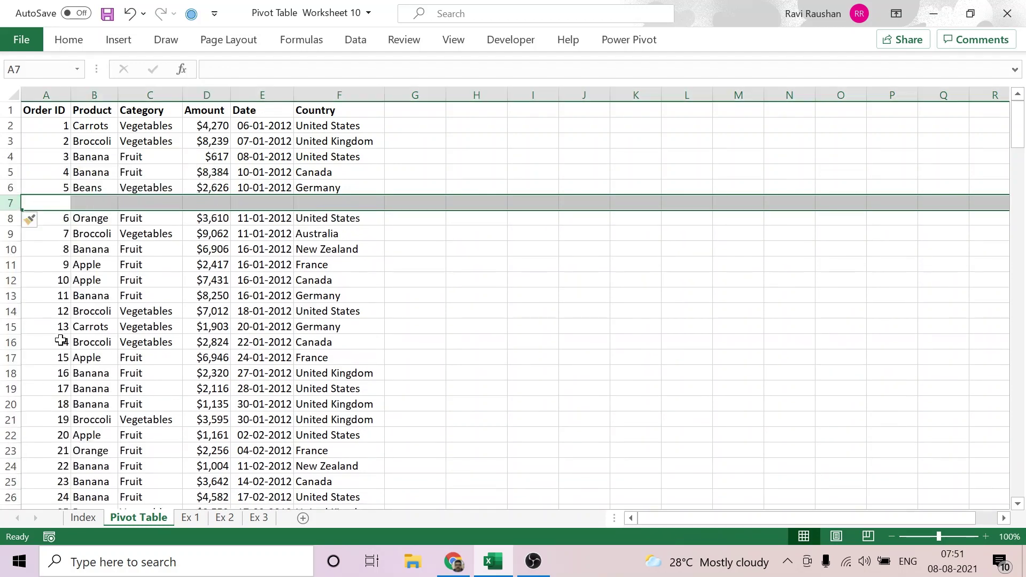
click(480, 312)
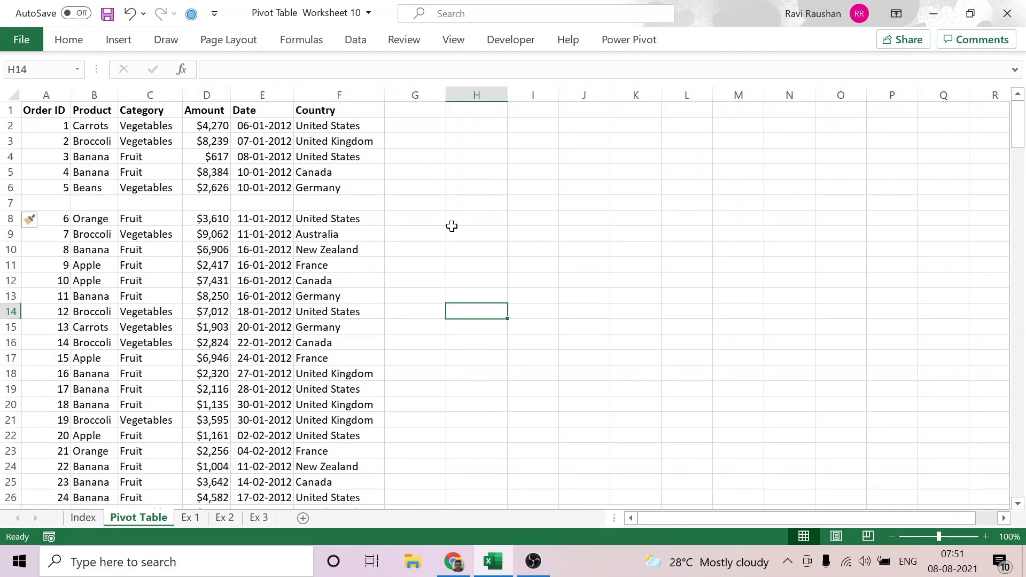
Insert a blank row above row 18, between orders 15 and 16 in the data.
click(49, 116)
drag(49, 115, 342, 189)
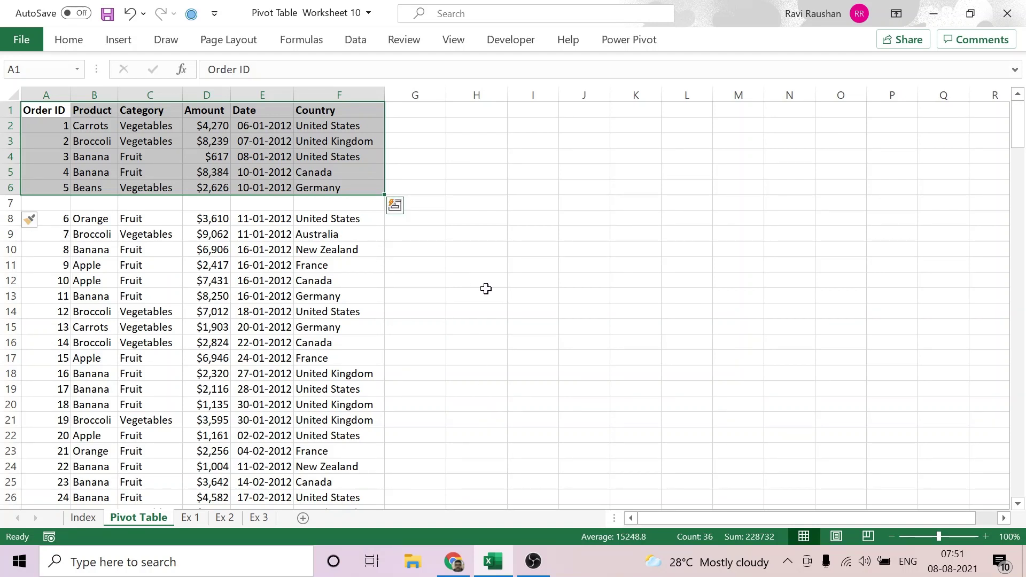
click(12, 373)
right_click(12, 373)
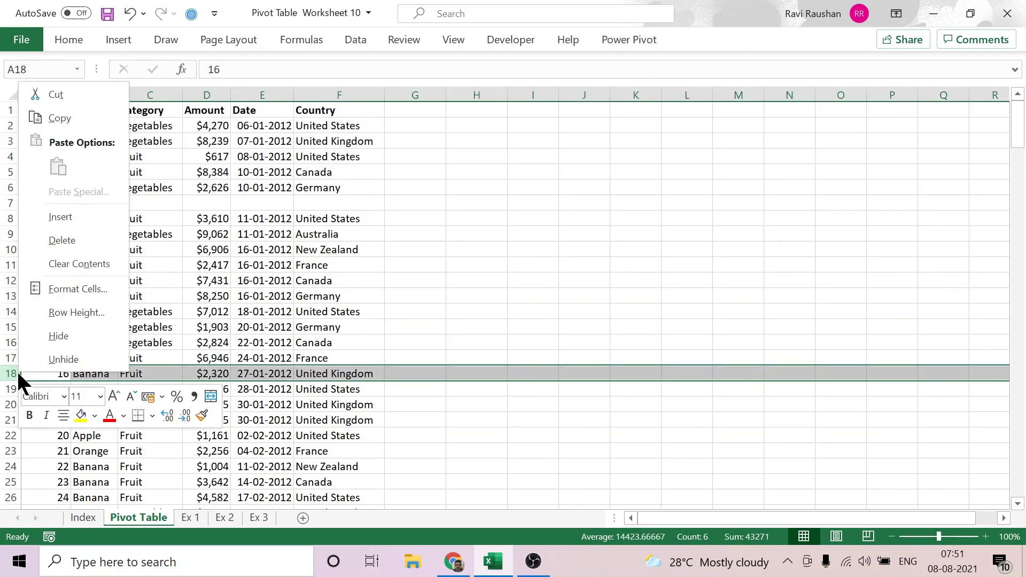
click(64, 217)
click(499, 315)
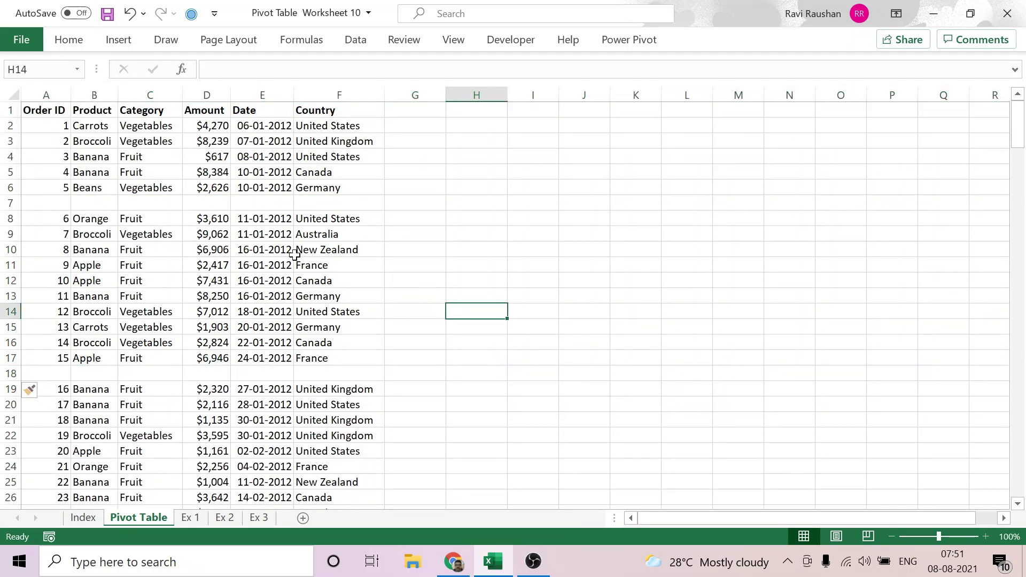
Clear the amount of order 6 in cell D8, and undo the deletion.
click(218, 217)
key(Delete)
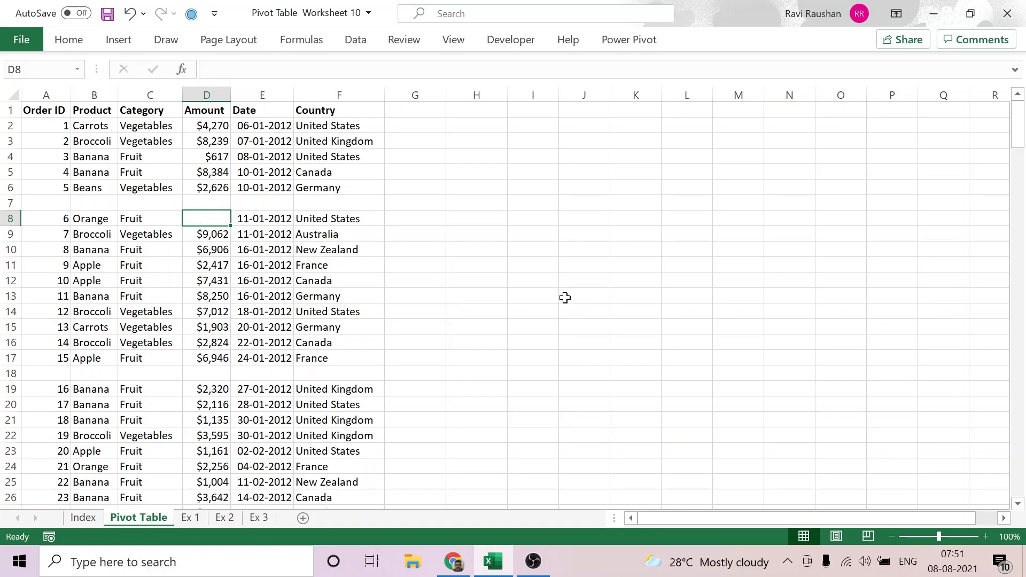
click(564, 298)
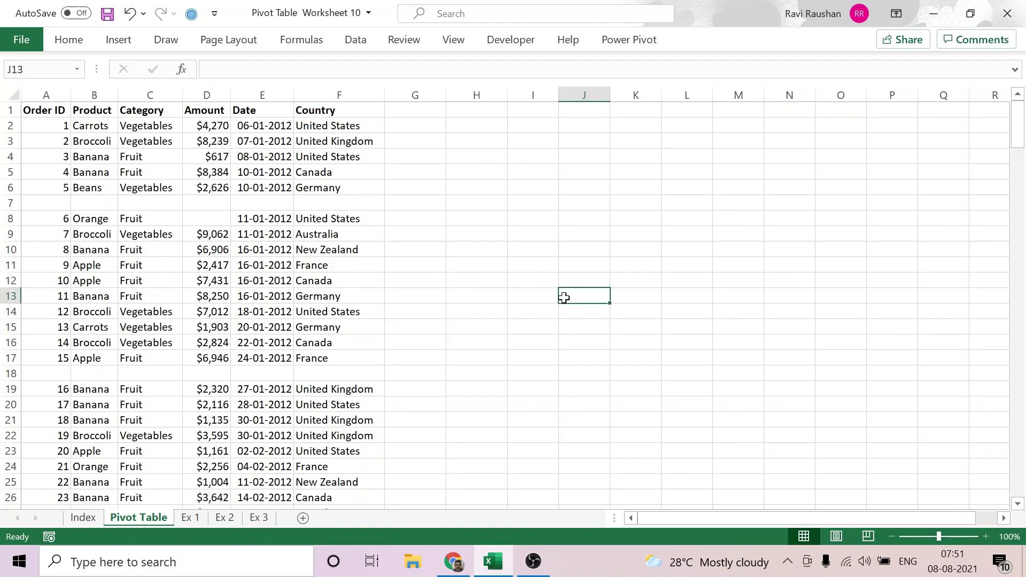
key(ctrl+z)
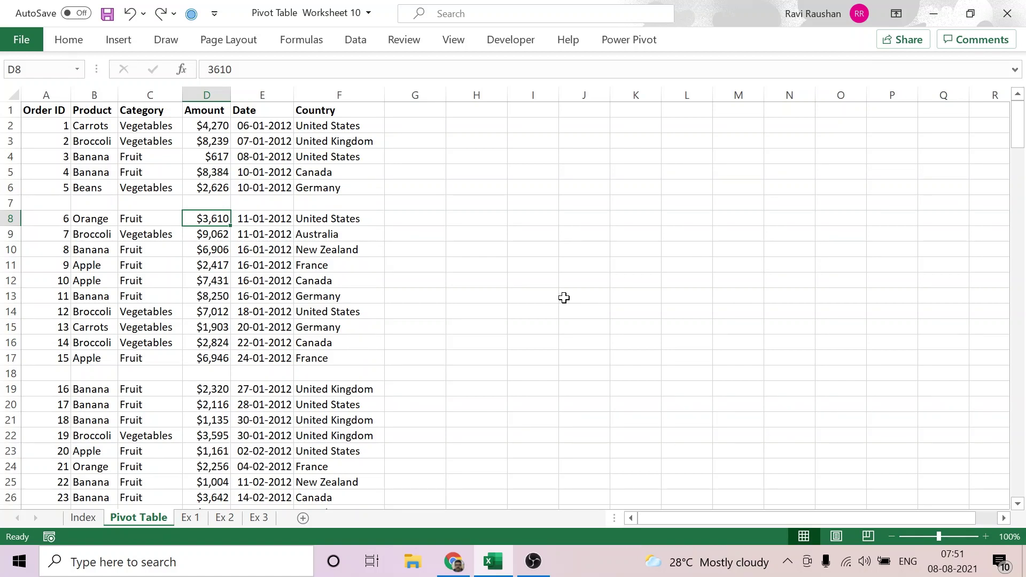
Select every blank cell in the order data with the Blanks option of Go To Special and delete the sheet rows containing them.
click(10, 204)
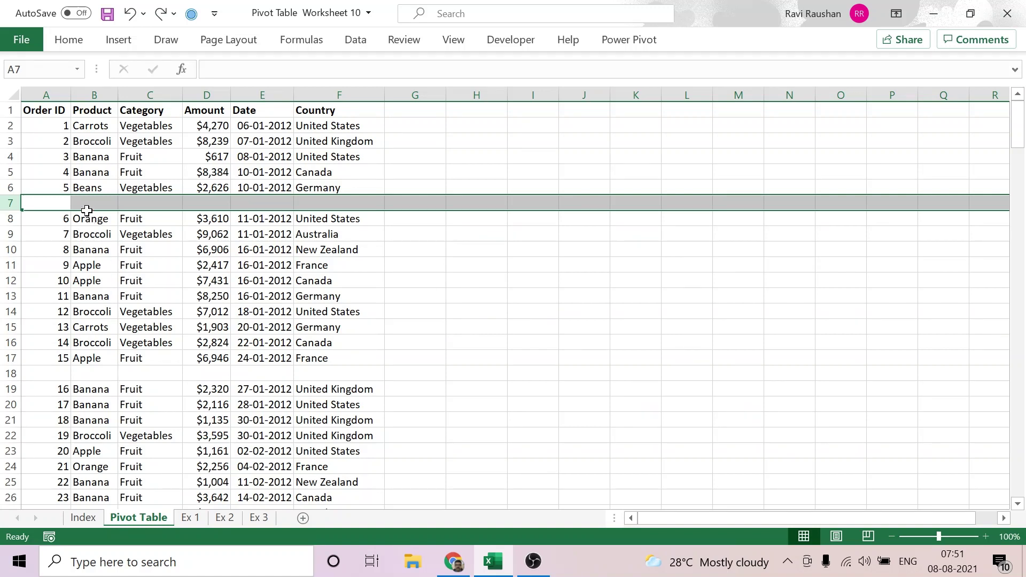
click(42, 114)
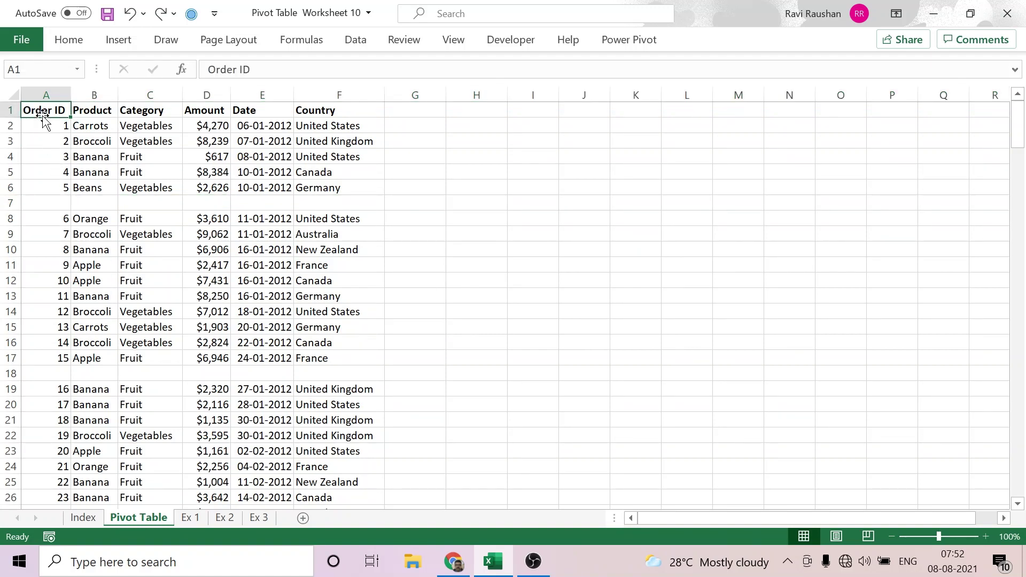
click(71, 41)
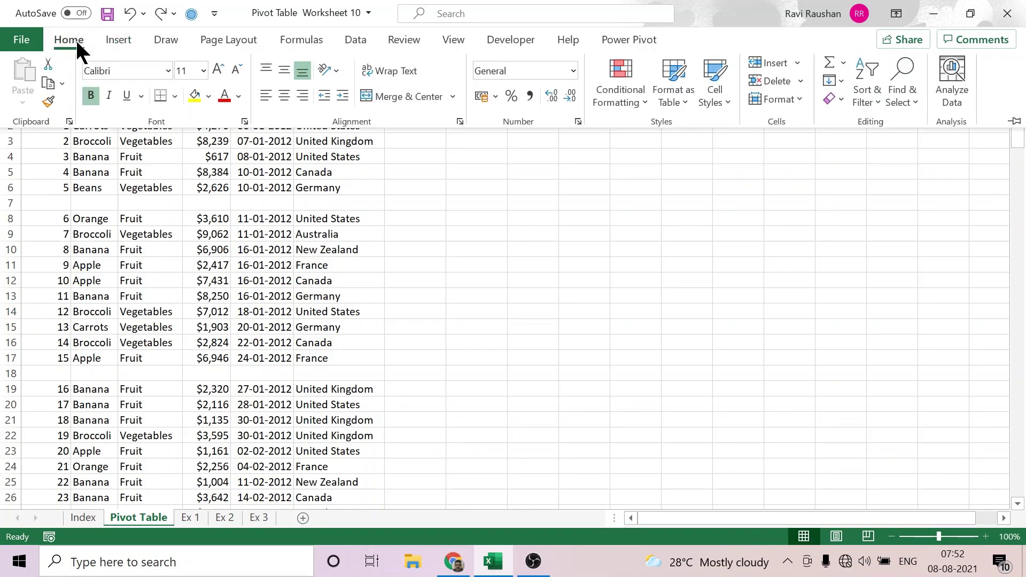
click(912, 98)
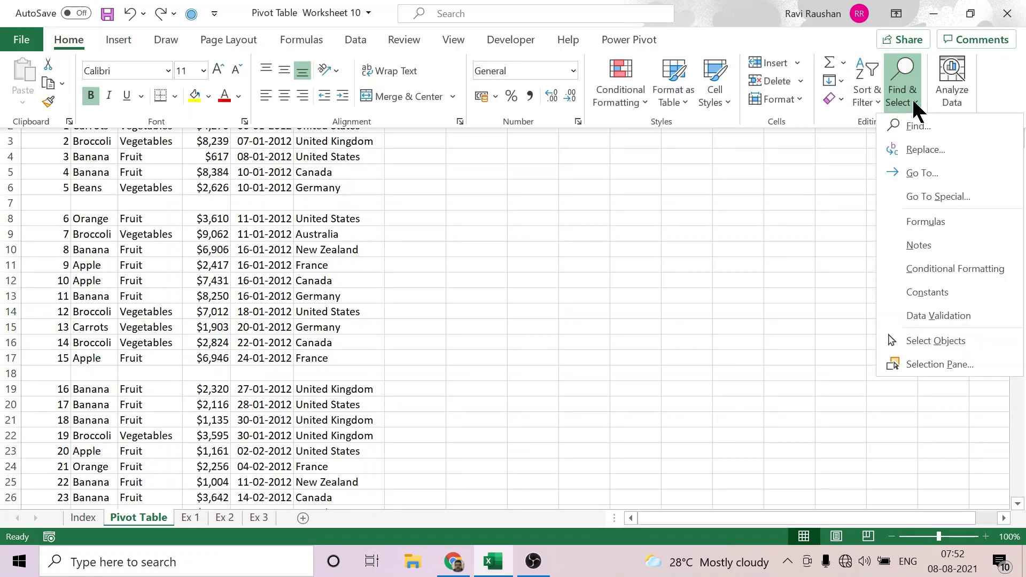
click(938, 197)
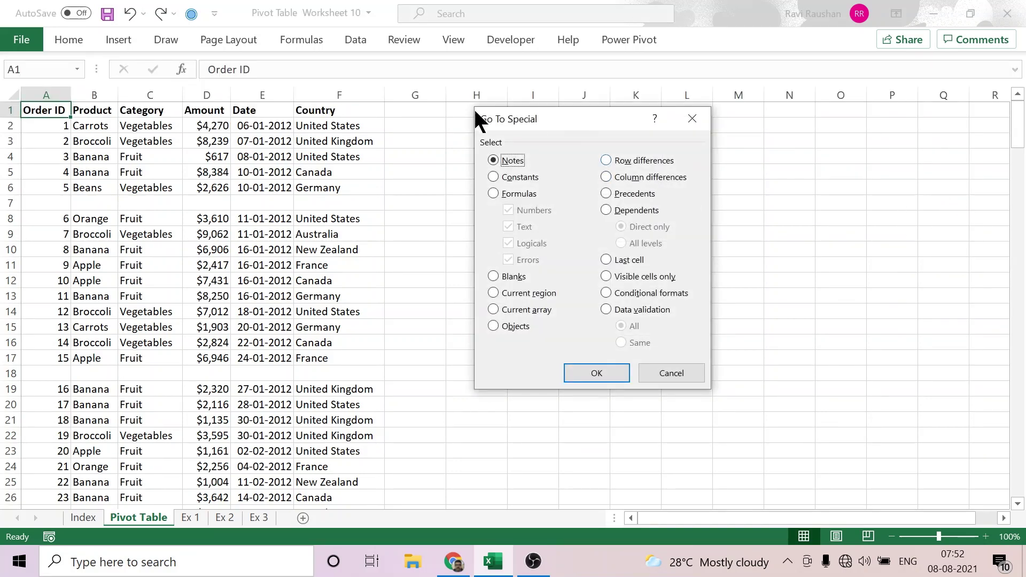
click(493, 274)
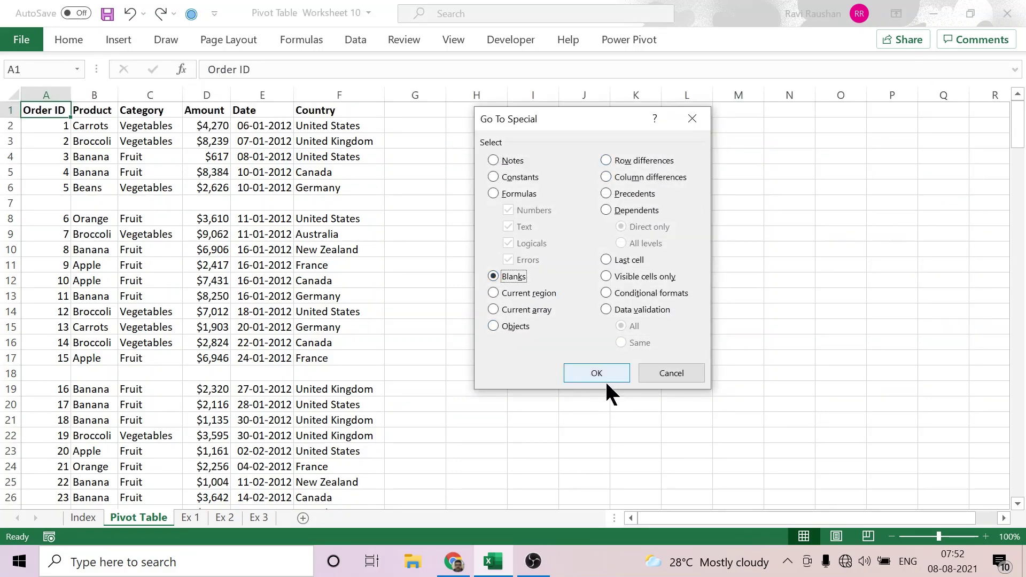
click(605, 379)
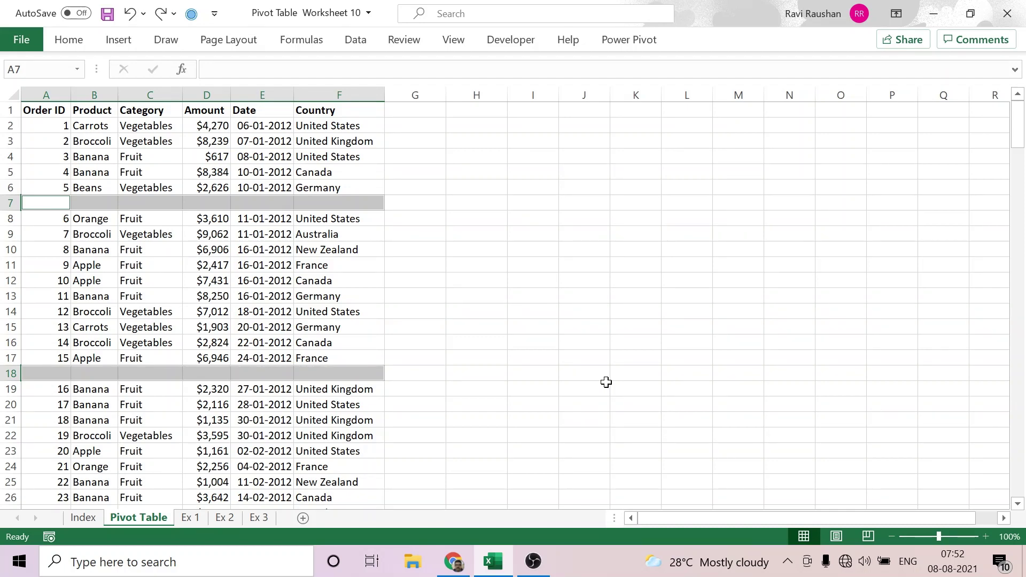
click(73, 37)
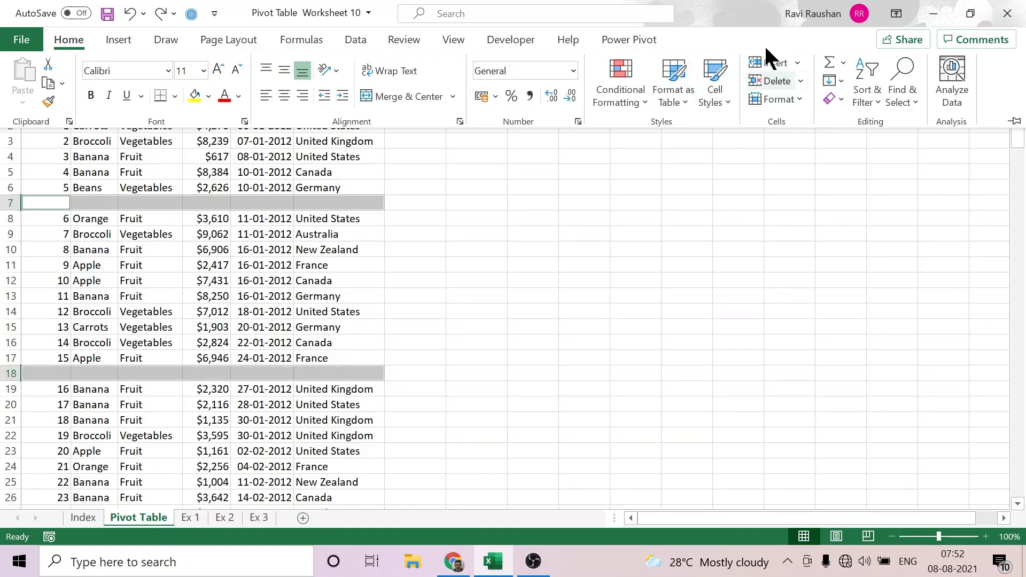
click(800, 82)
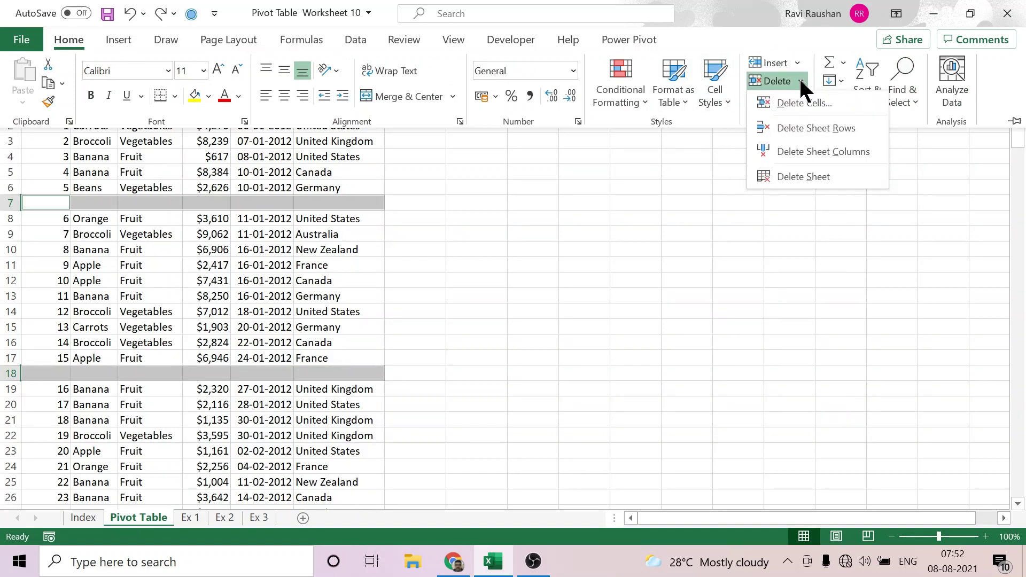
click(813, 128)
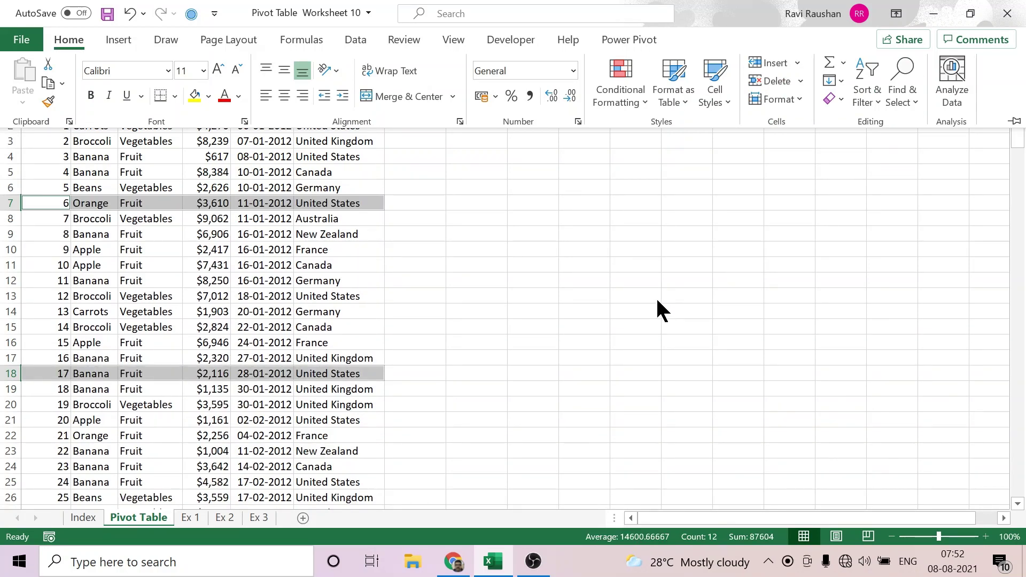
click(562, 259)
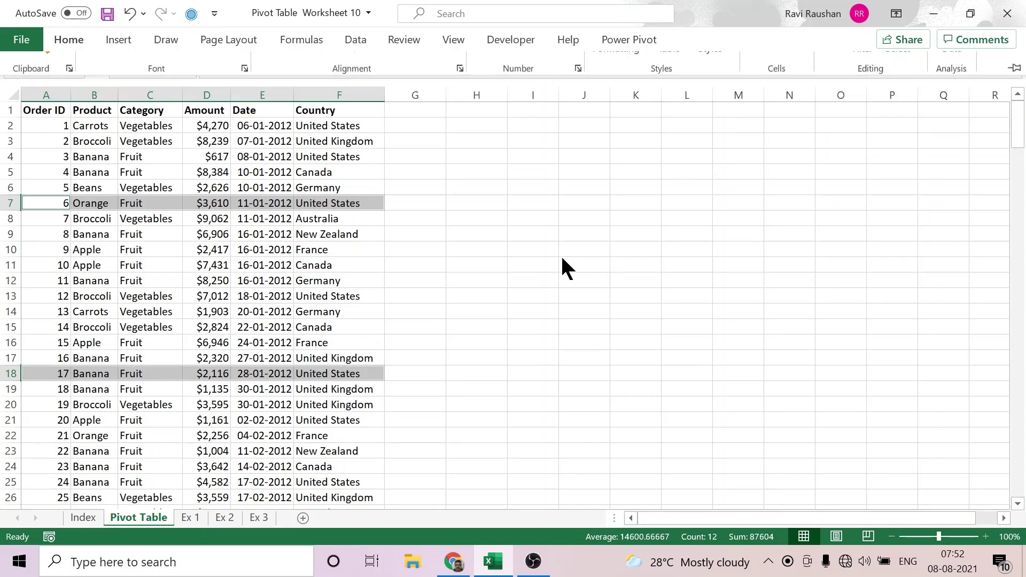
click(531, 245)
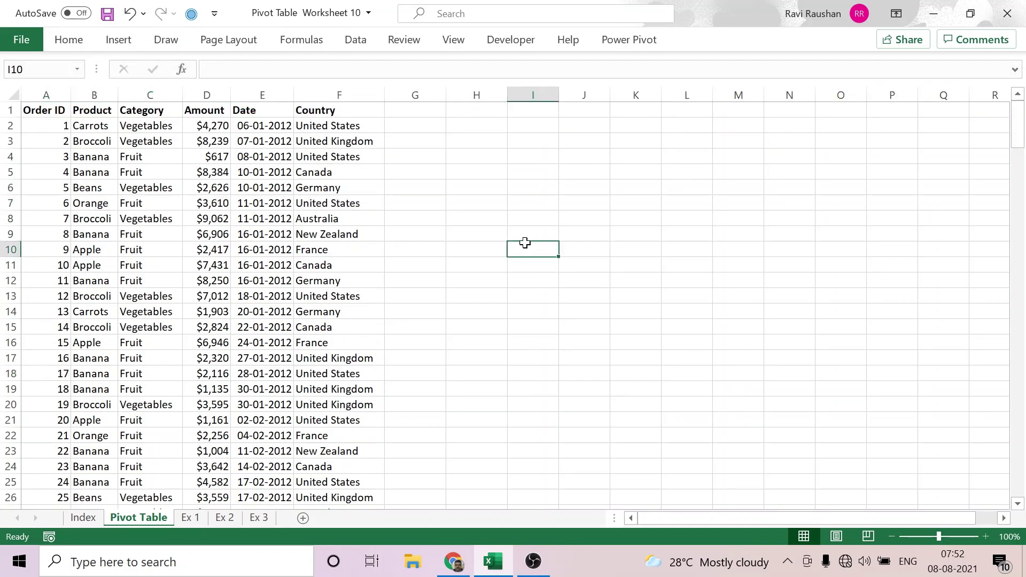
Create a PivotTable from the order data range 'Pivot Table'!$A$1:$F$214, placed on a new worksheet.
click(53, 111)
click(223, 248)
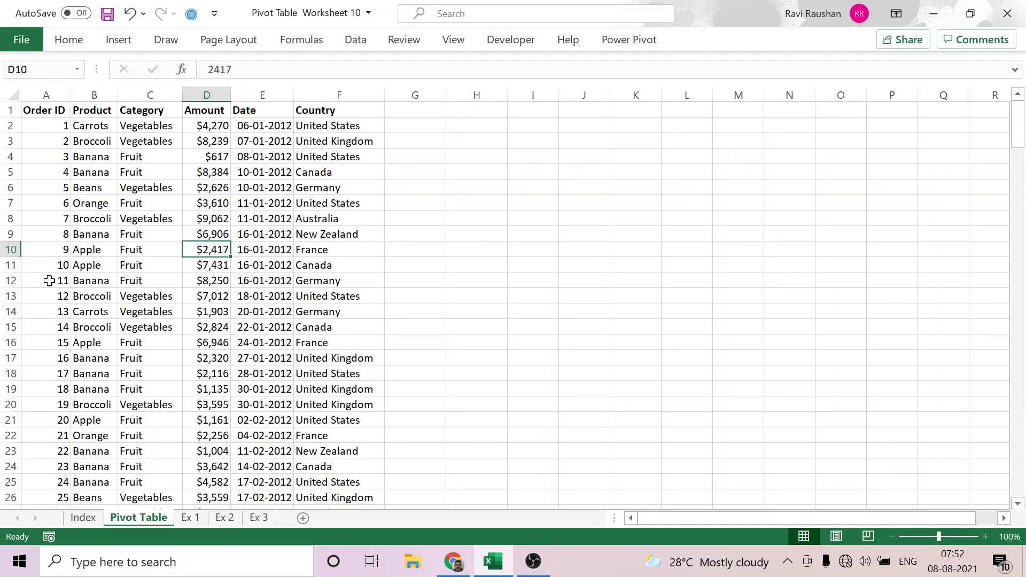
click(43, 281)
click(280, 220)
click(90, 240)
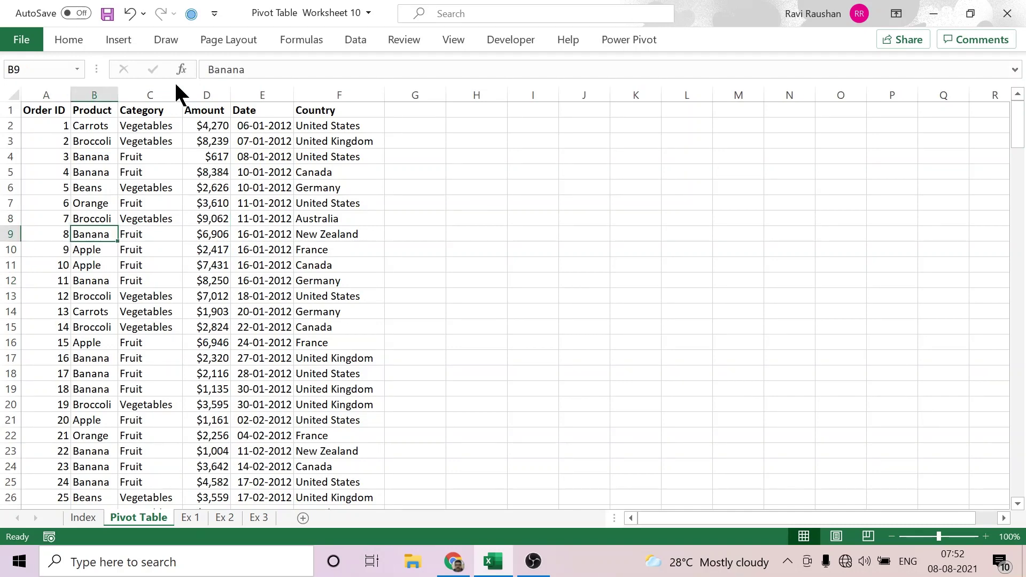
click(122, 39)
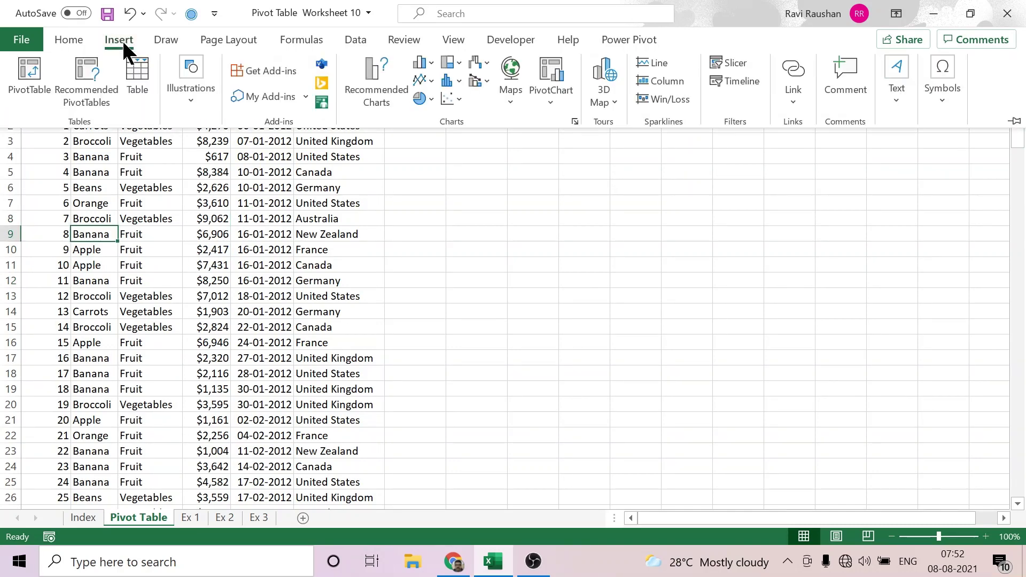
click(31, 82)
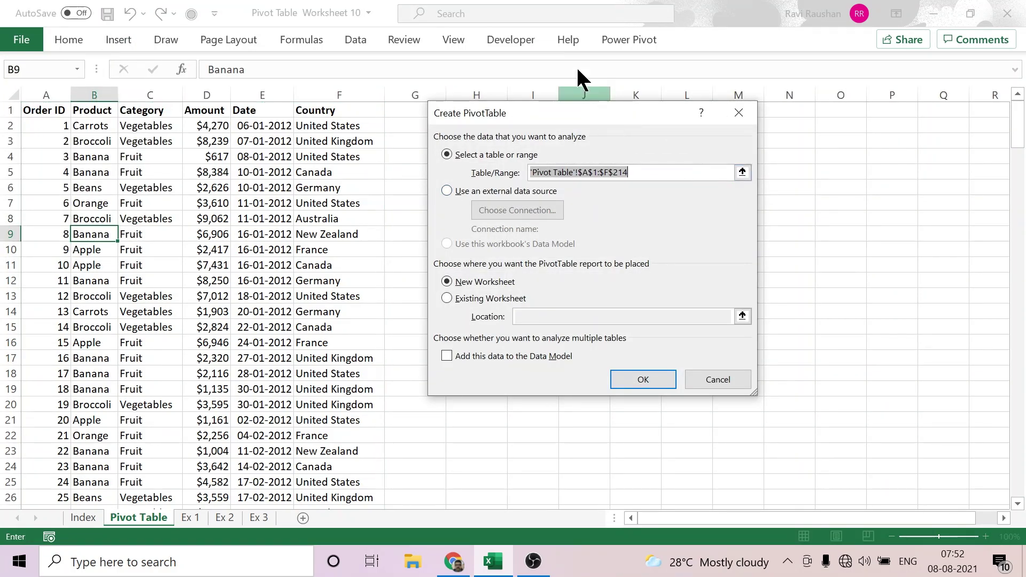
drag(621, 116, 555, 64)
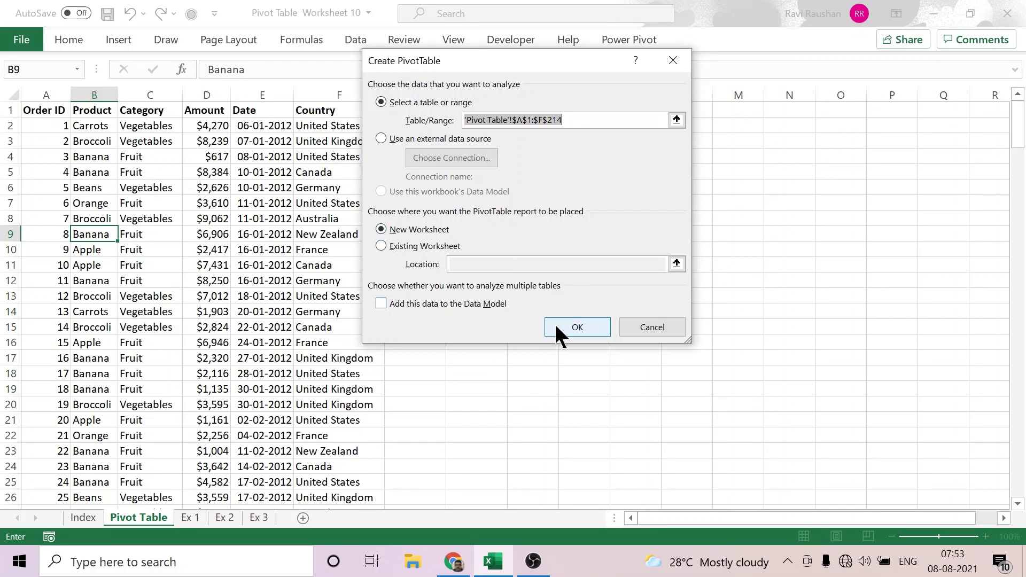
click(571, 327)
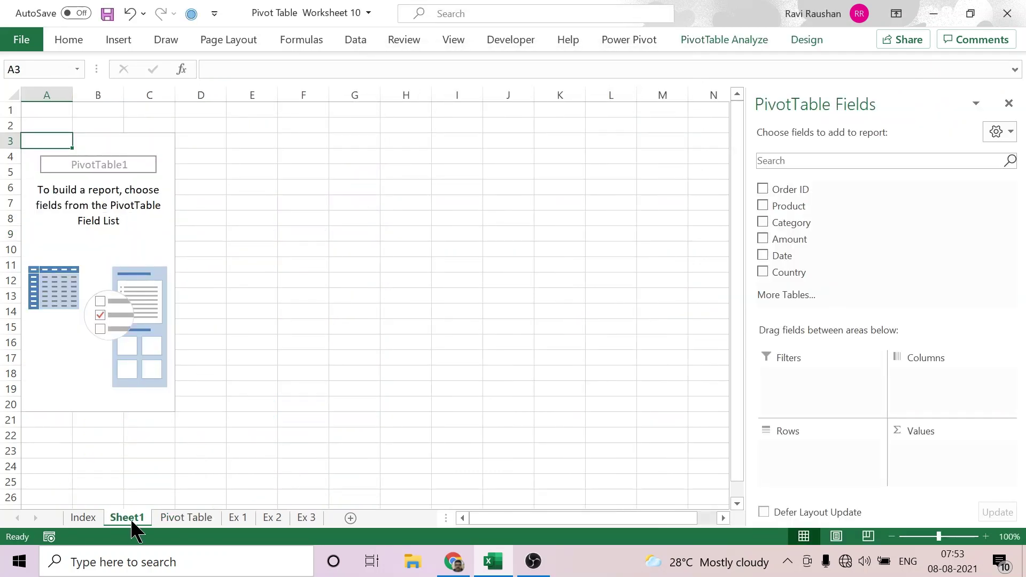
Rename the new PivotTable worksheet as ANALYSIS.
key(ctrl)
key(ctrl)
double_click(131, 521)
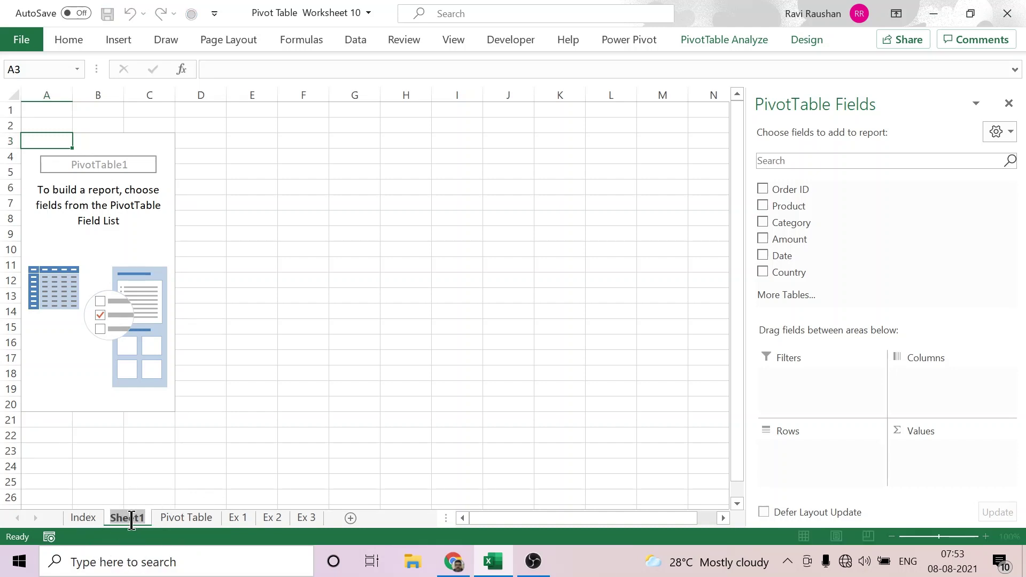
text(ANALYSIS)
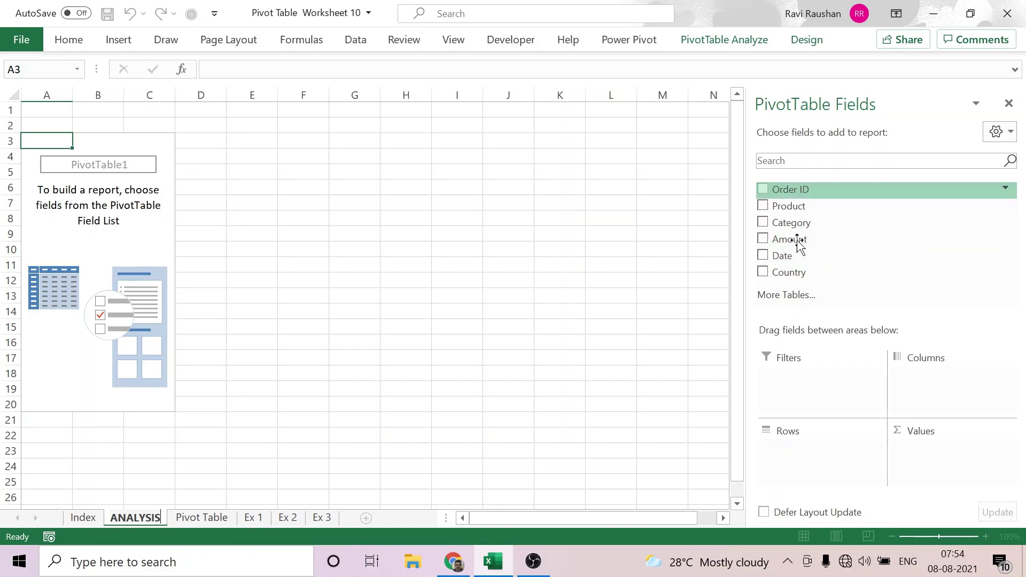
Review the Order ID, Product, Category and Amount columns of the source data on the Pivot Table sheet.
click(199, 518)
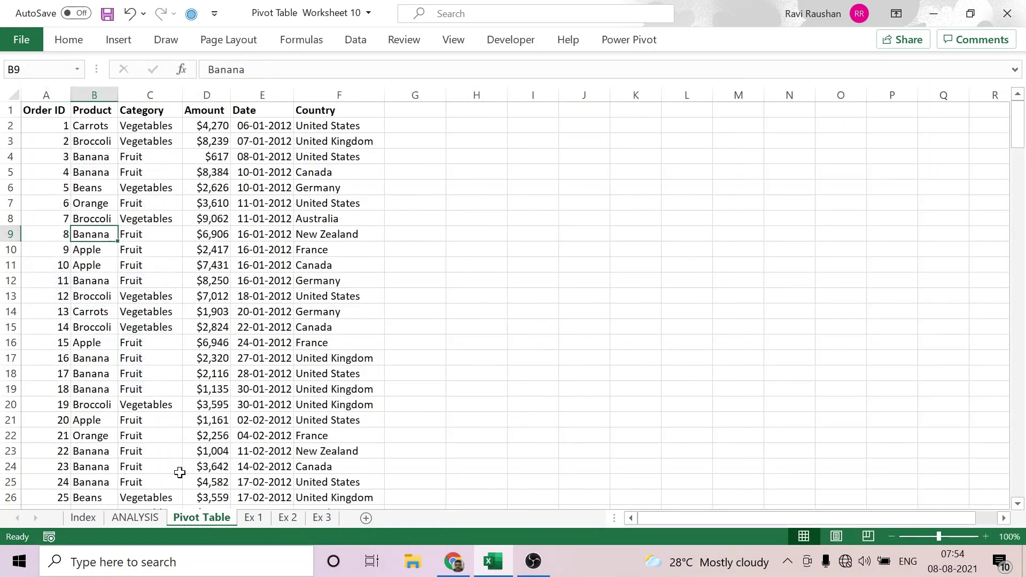
click(49, 109)
click(102, 111)
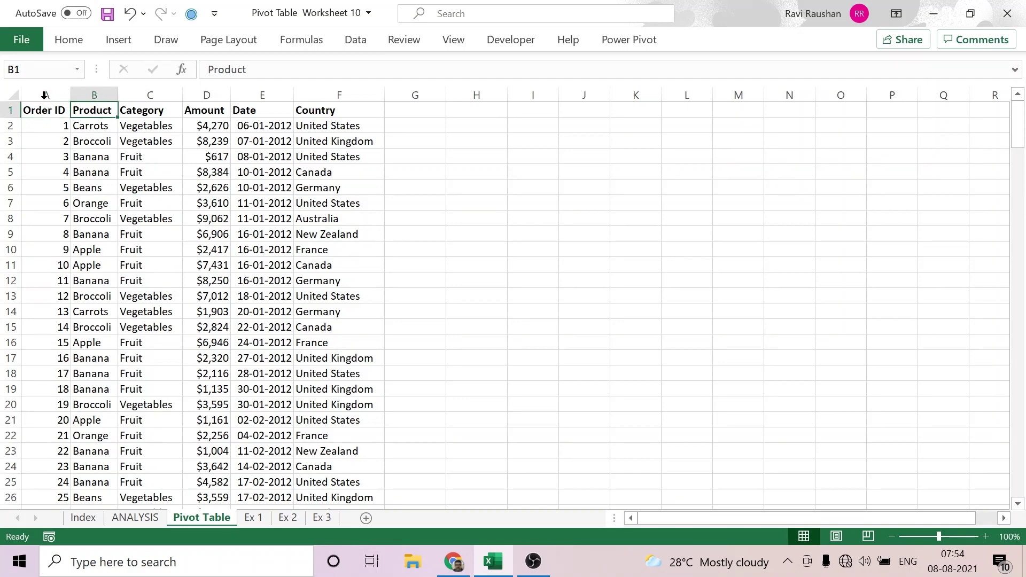
click(41, 97)
click(93, 95)
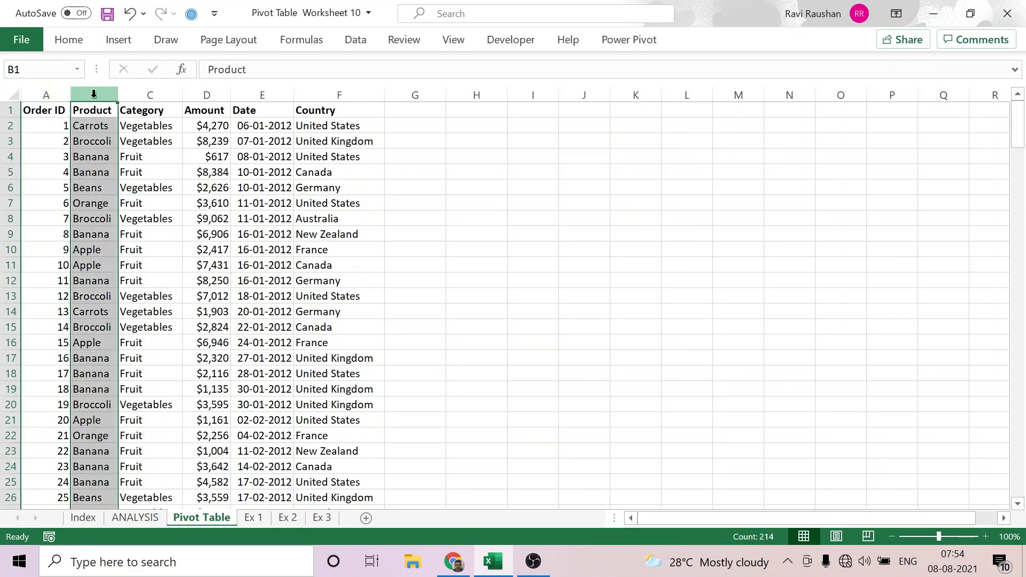
click(161, 95)
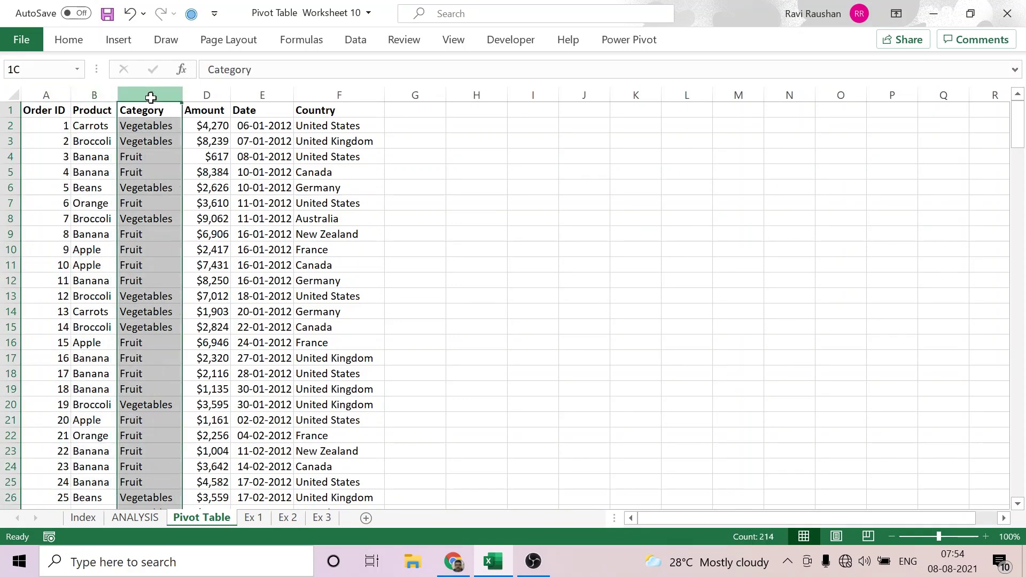
click(221, 91)
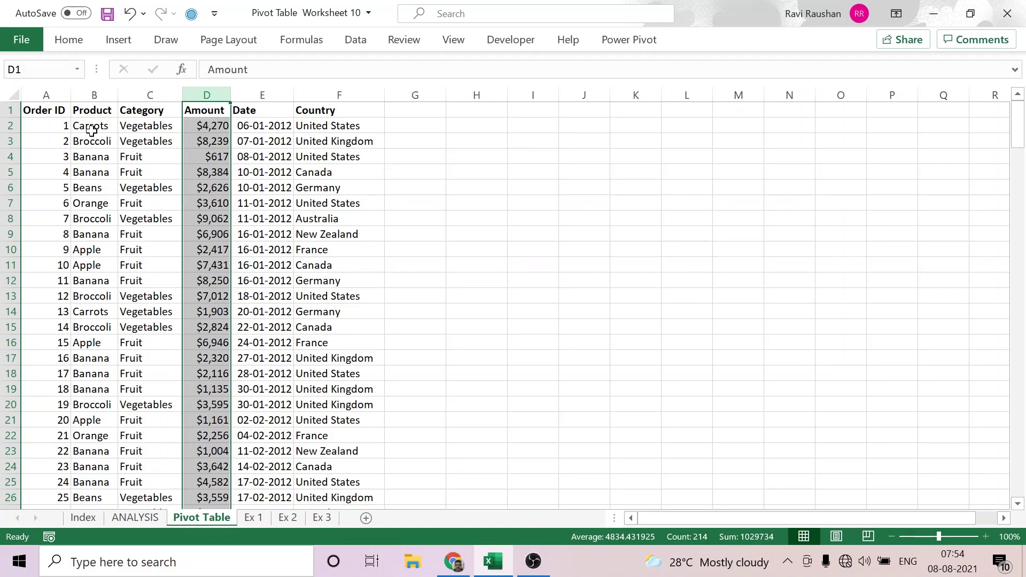
On the ANALYSIS sheet, add the Product field to Rows, move it to Columns, and return it to Rows.
click(136, 518)
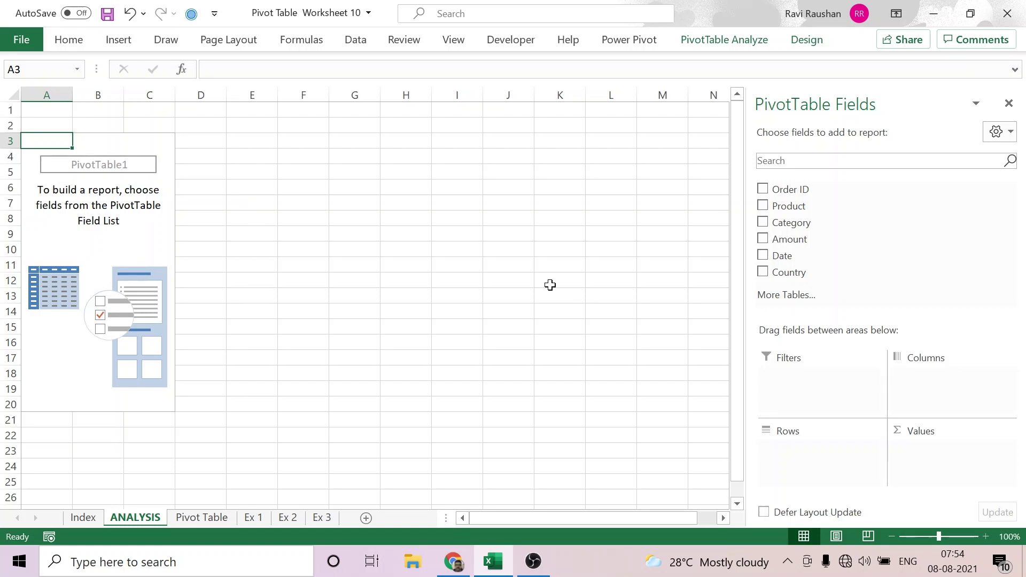
drag(792, 214, 797, 455)
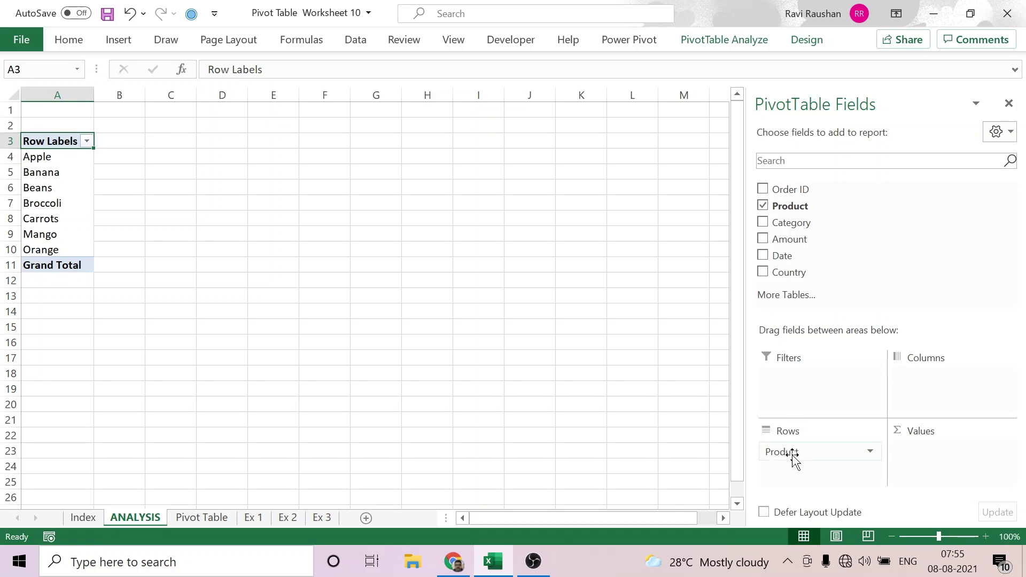
drag(793, 456, 928, 394)
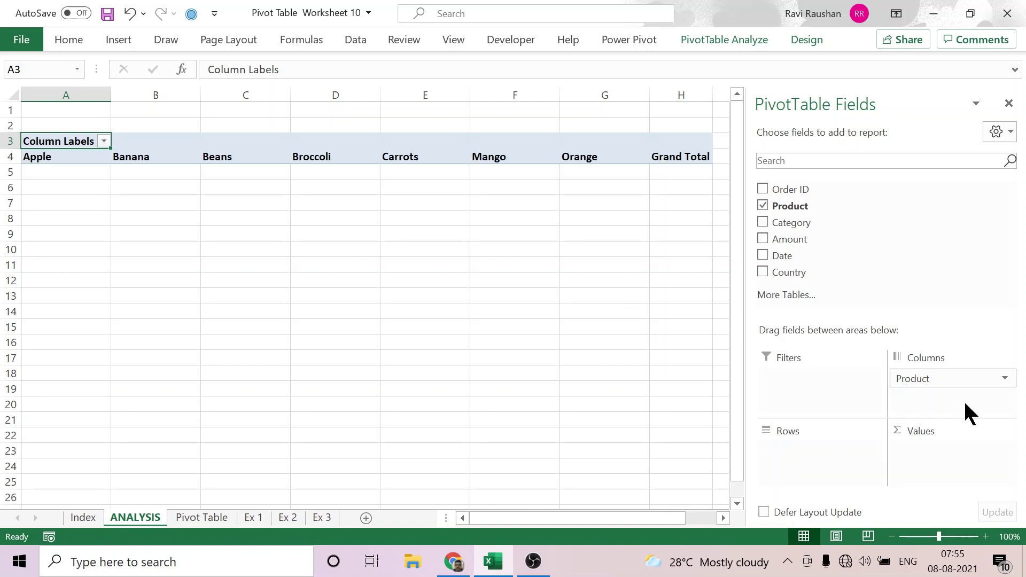
drag(953, 384, 834, 483)
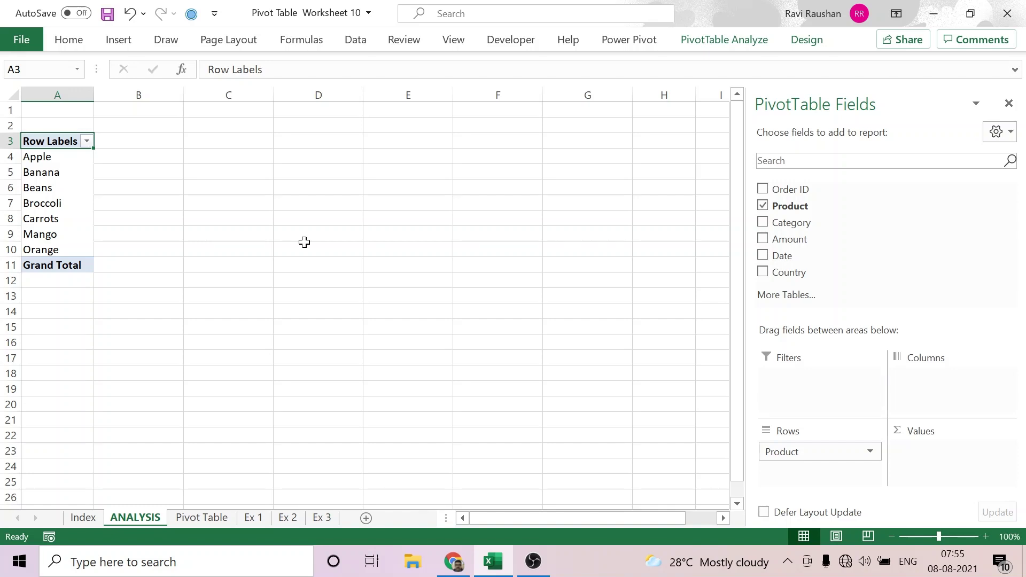
Add the Amount field to Values, and move Product to Columns and back to Rows.
drag(786, 239, 932, 470)
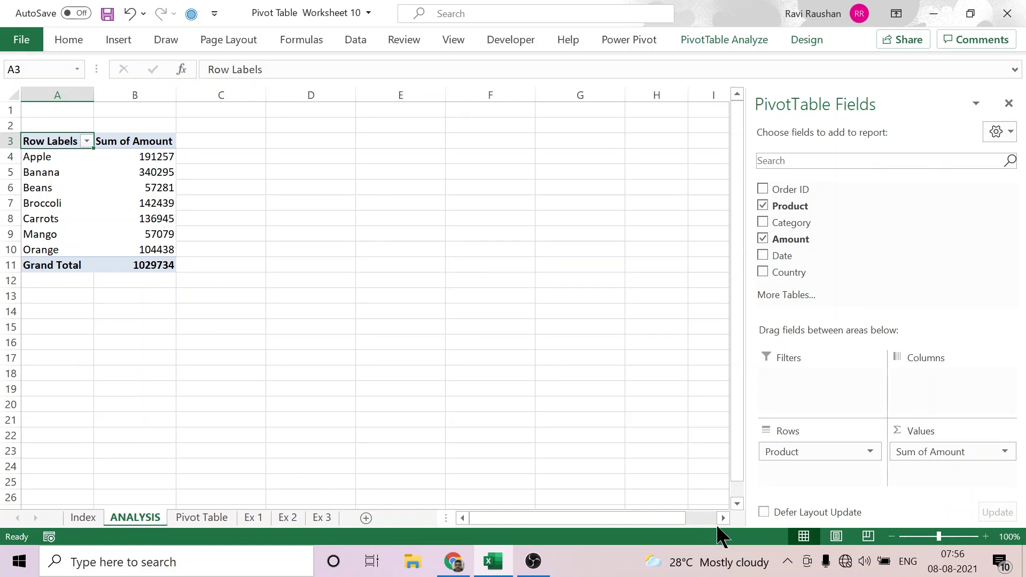
drag(786, 459, 940, 398)
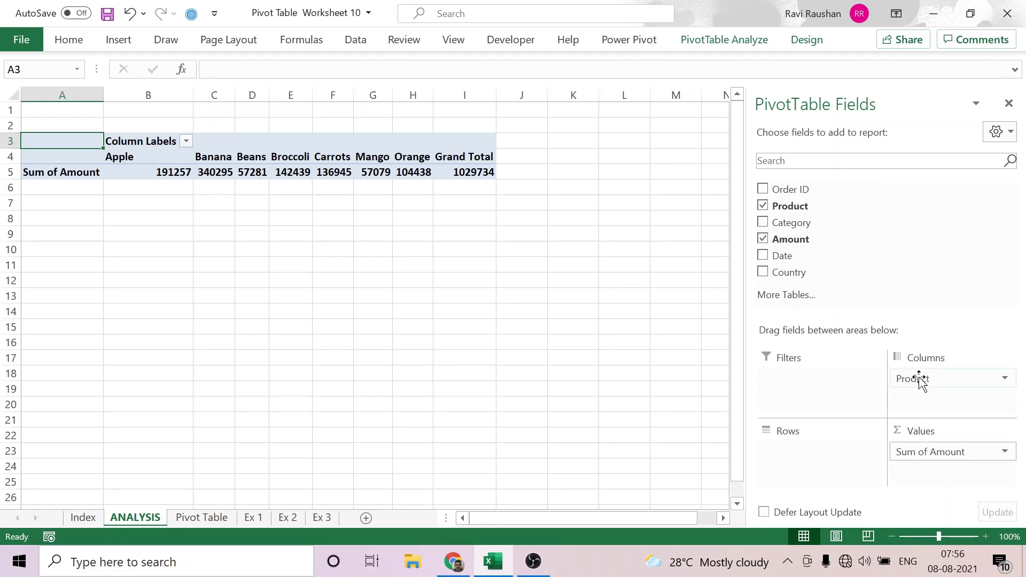
drag(920, 381, 795, 476)
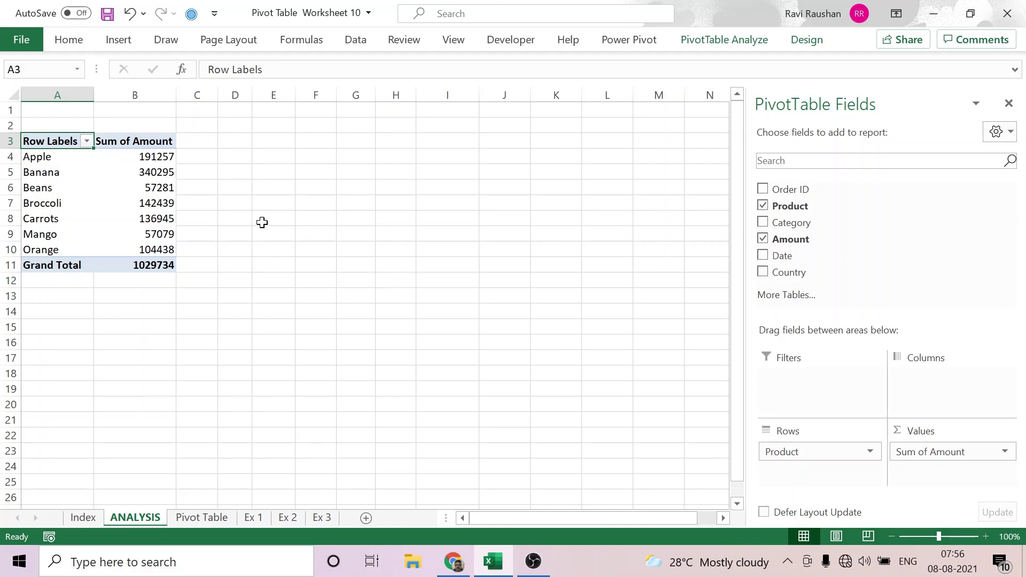
Select empty cells outside the PivotTable and reselect a cell inside it to toggle the field list.
click(434, 192)
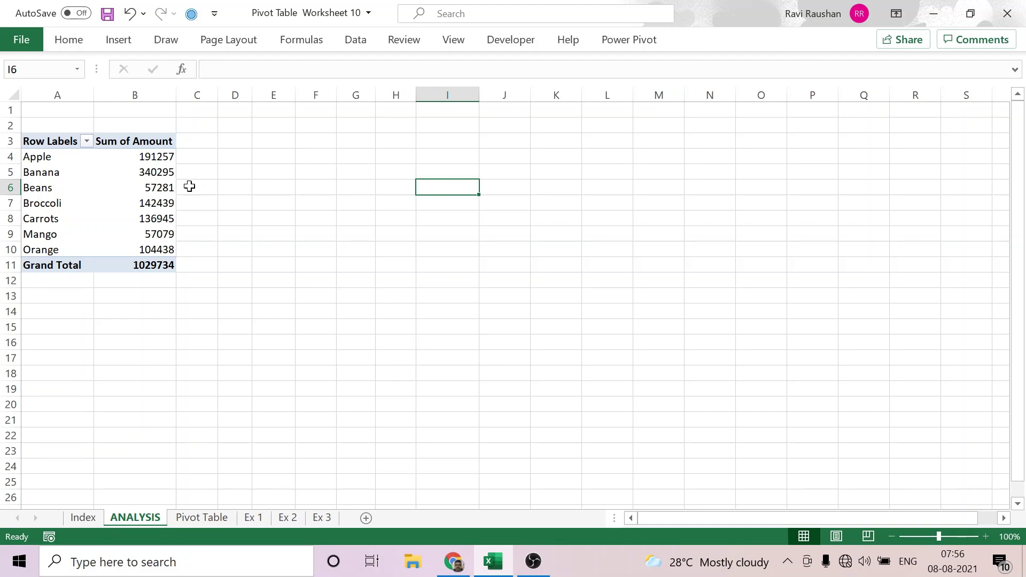
click(146, 189)
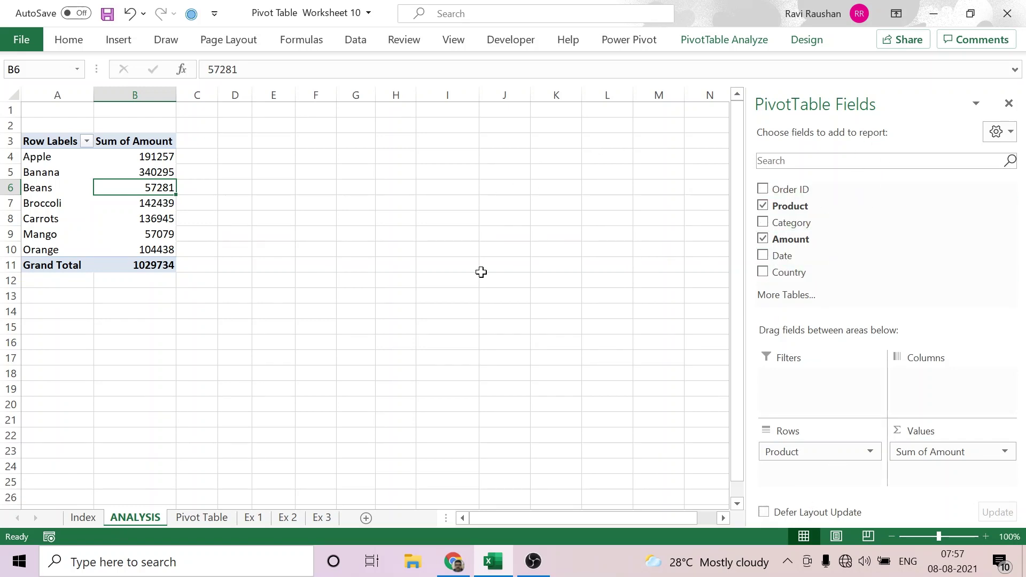
click(437, 246)
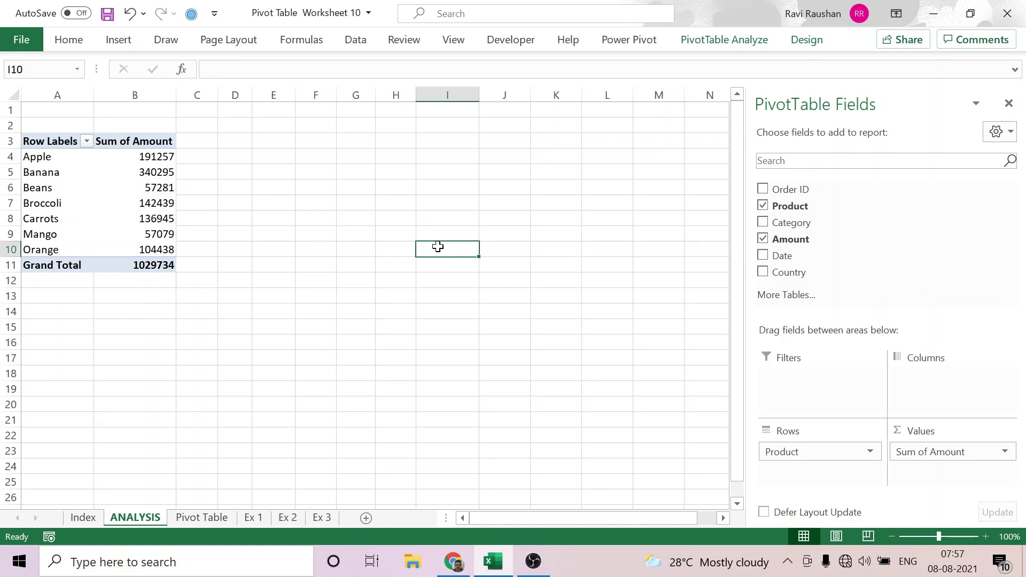
click(158, 190)
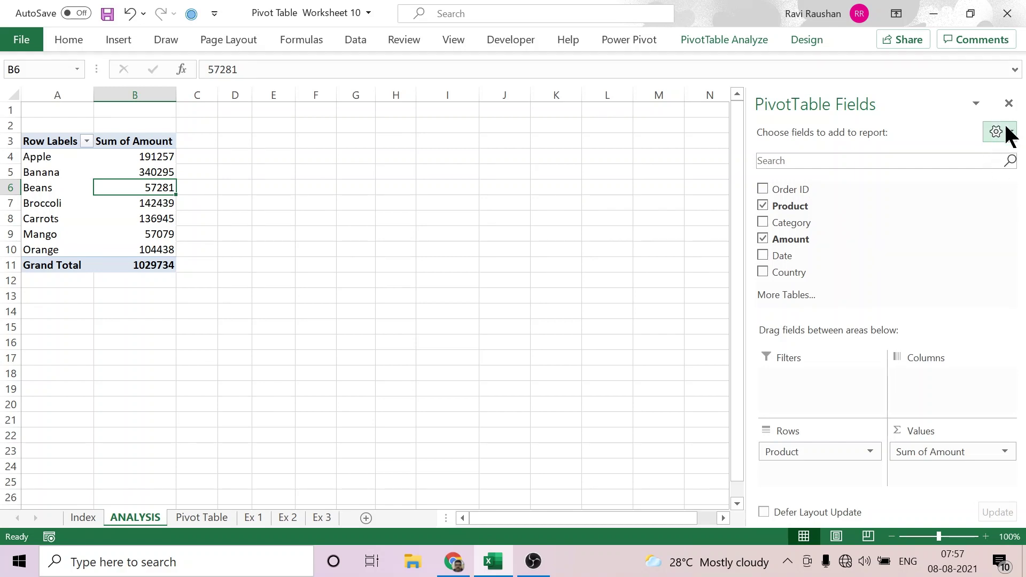
Close the PivotTable field list and display it again with a cell of the table selected.
click(1012, 107)
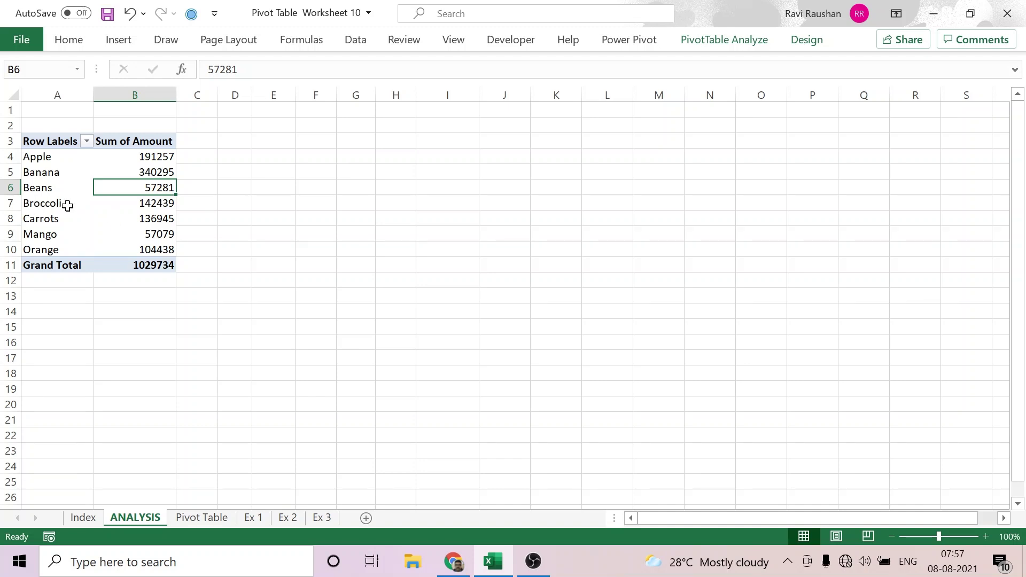
click(161, 207)
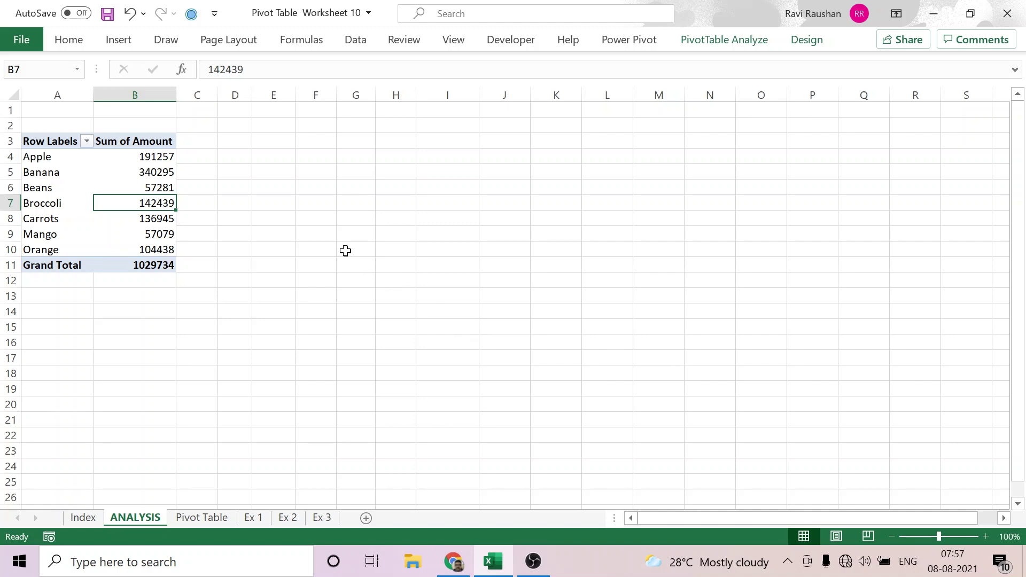
click(154, 185)
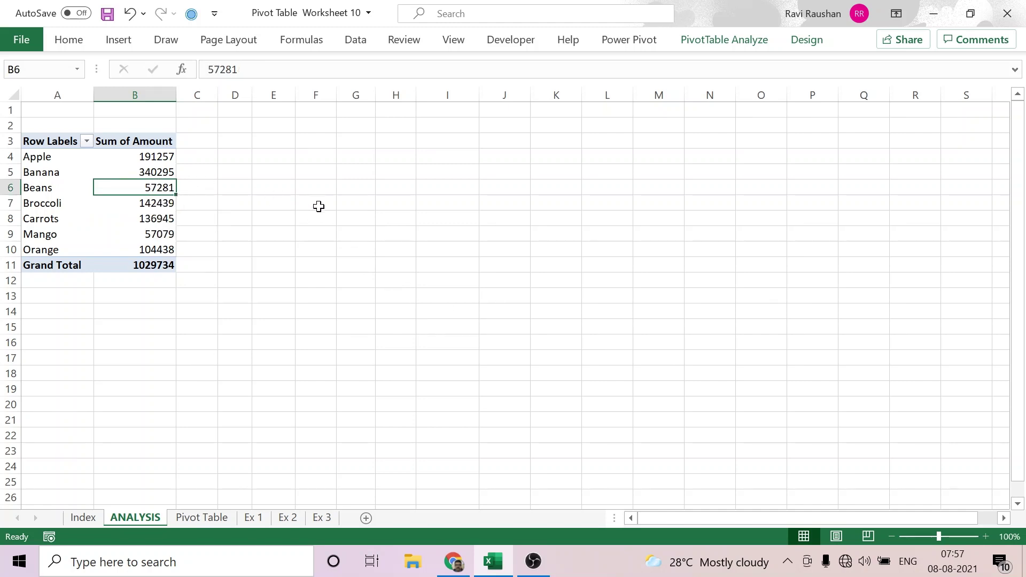
click(347, 203)
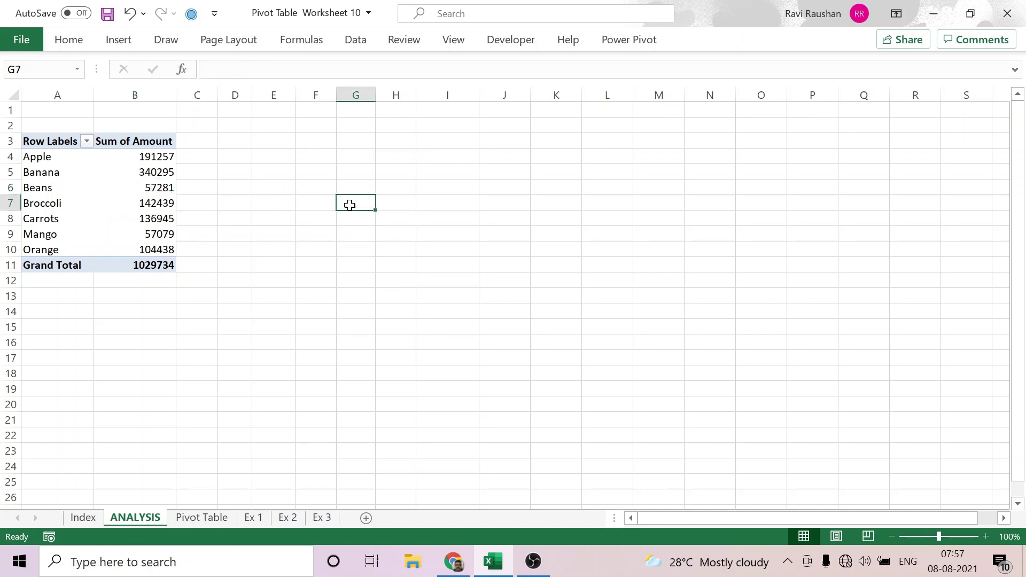
click(143, 202)
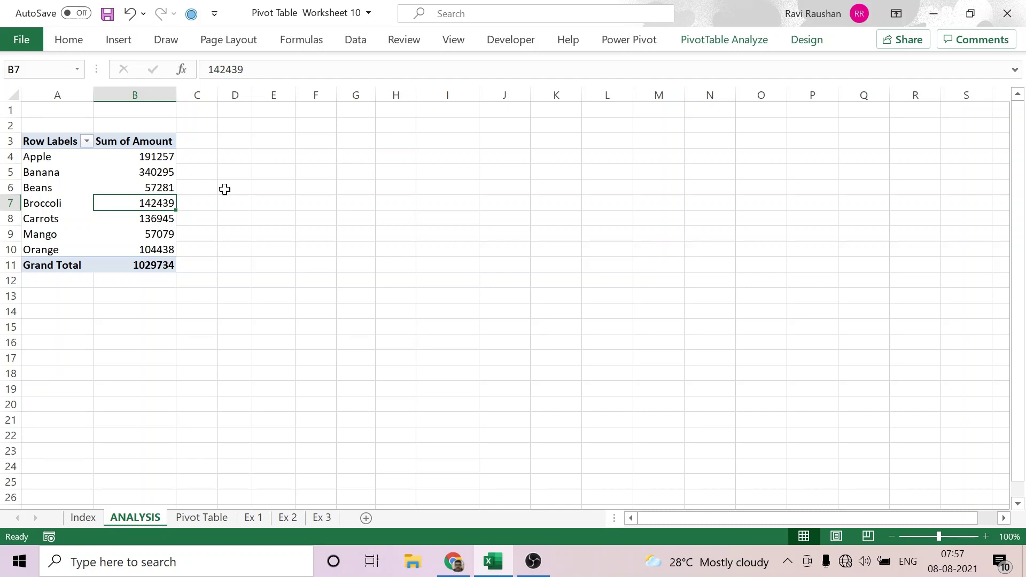
click(744, 45)
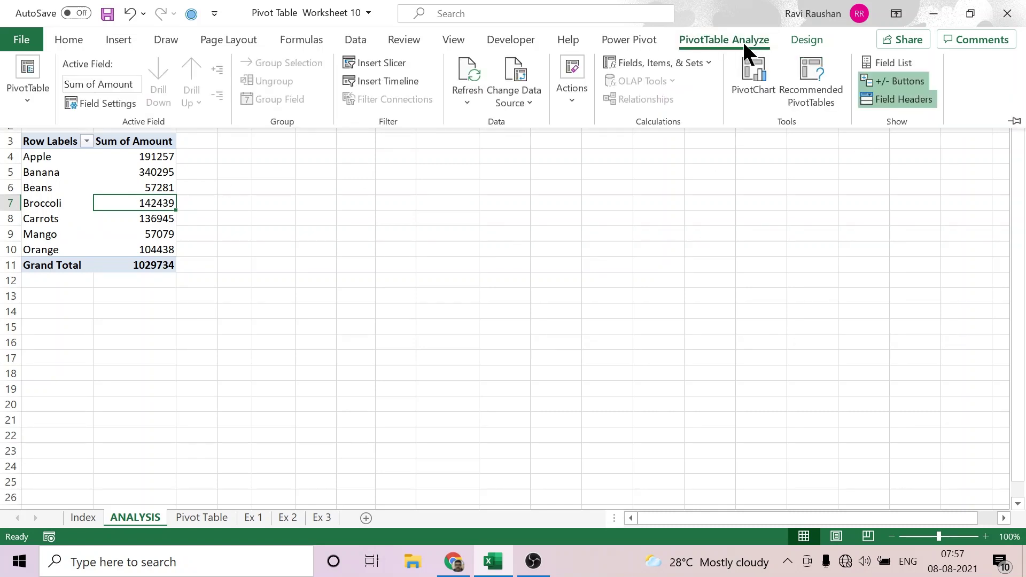
click(898, 62)
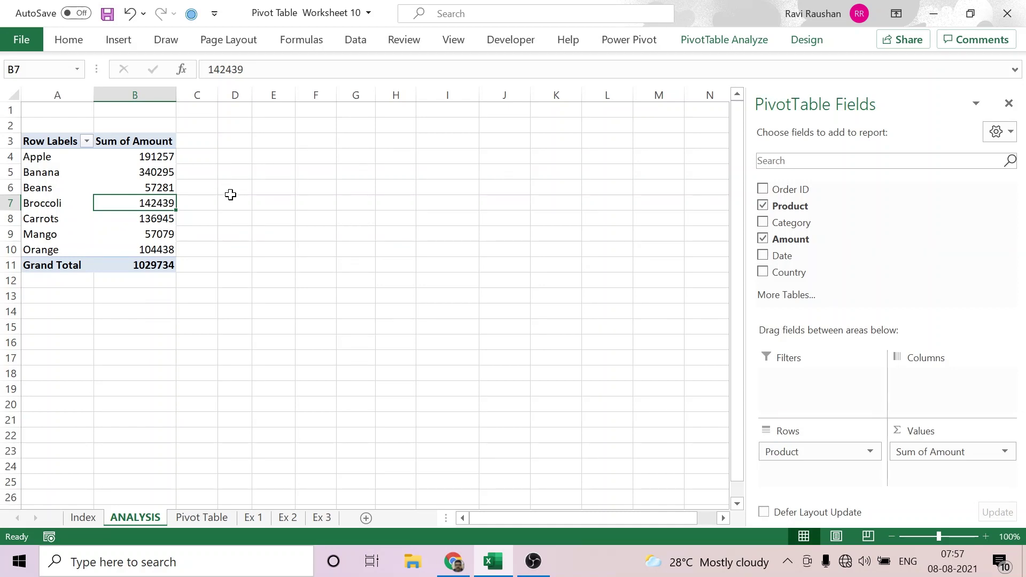
Change the PivotTable's report layout to tabular form.
click(45, 144)
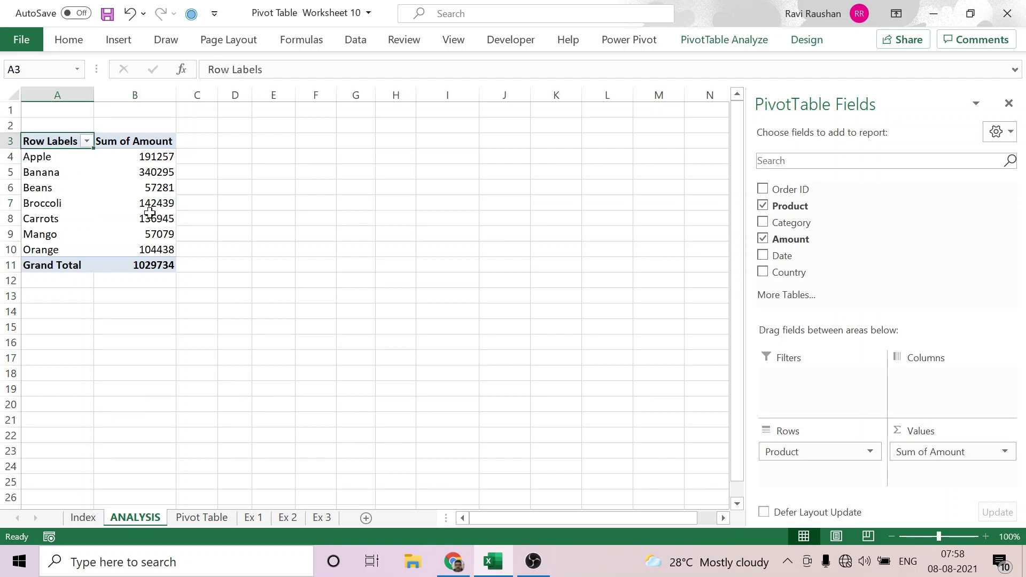
click(166, 142)
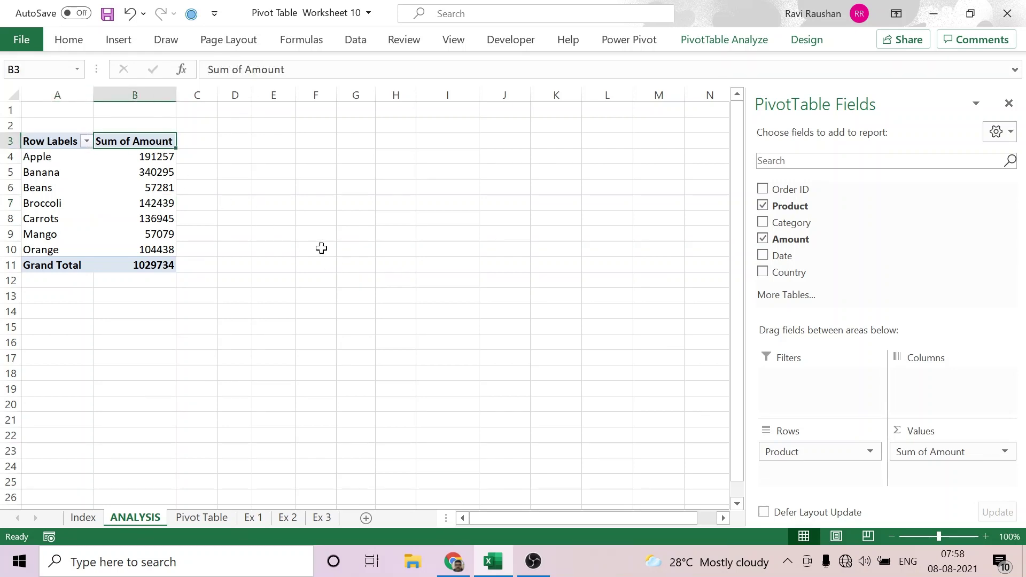
drag(166, 157, 150, 249)
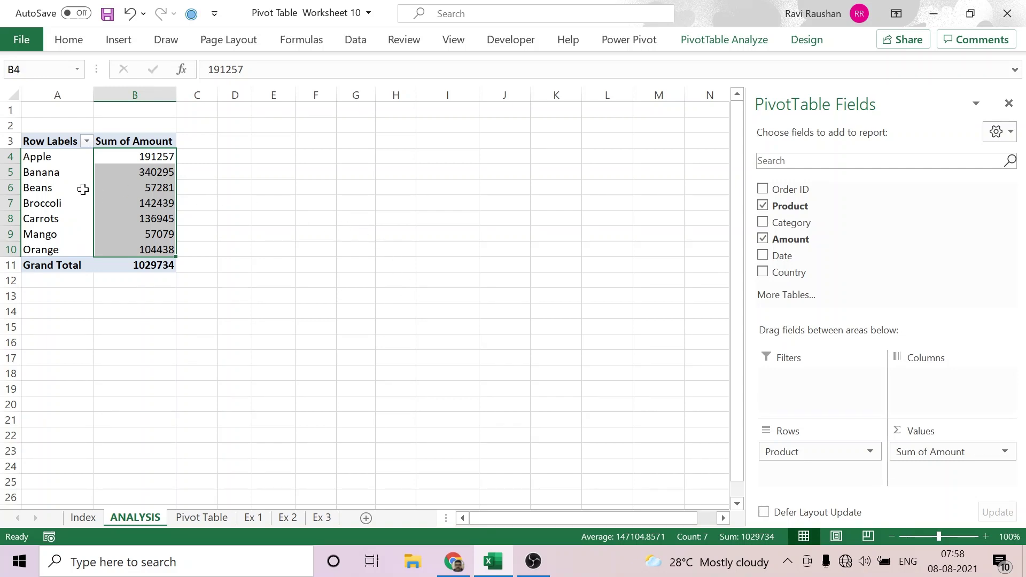
click(135, 190)
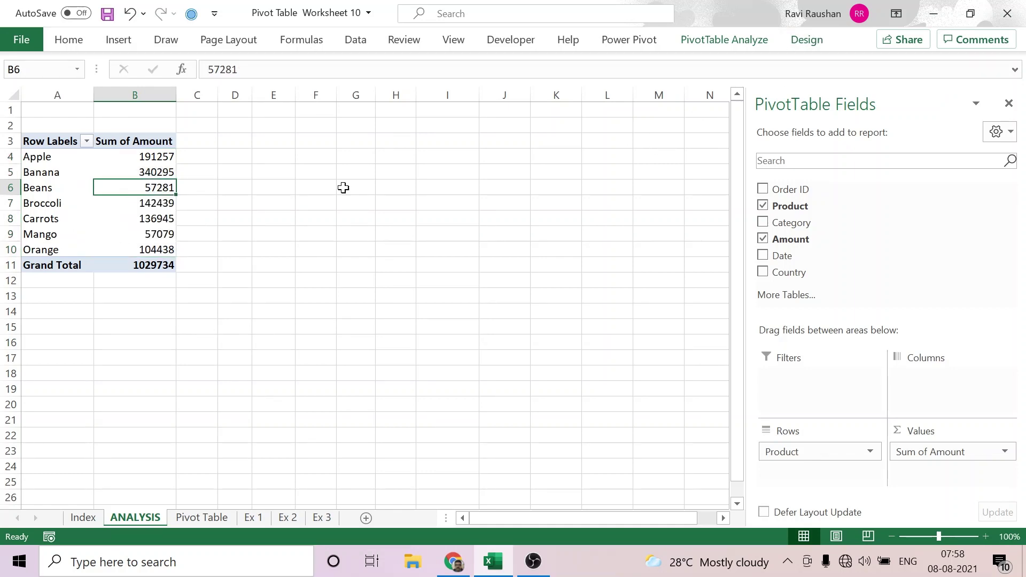
click(807, 41)
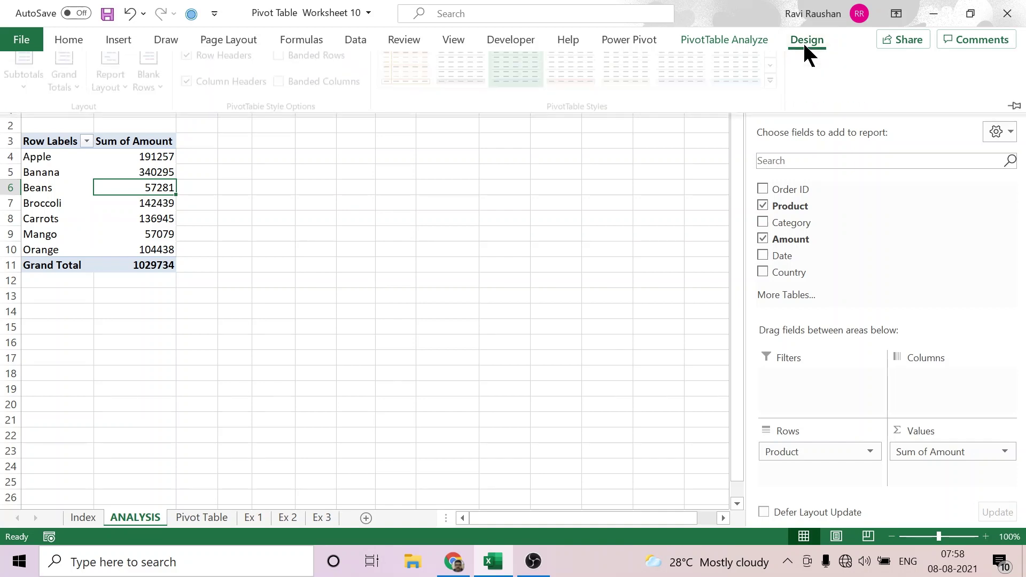
click(124, 98)
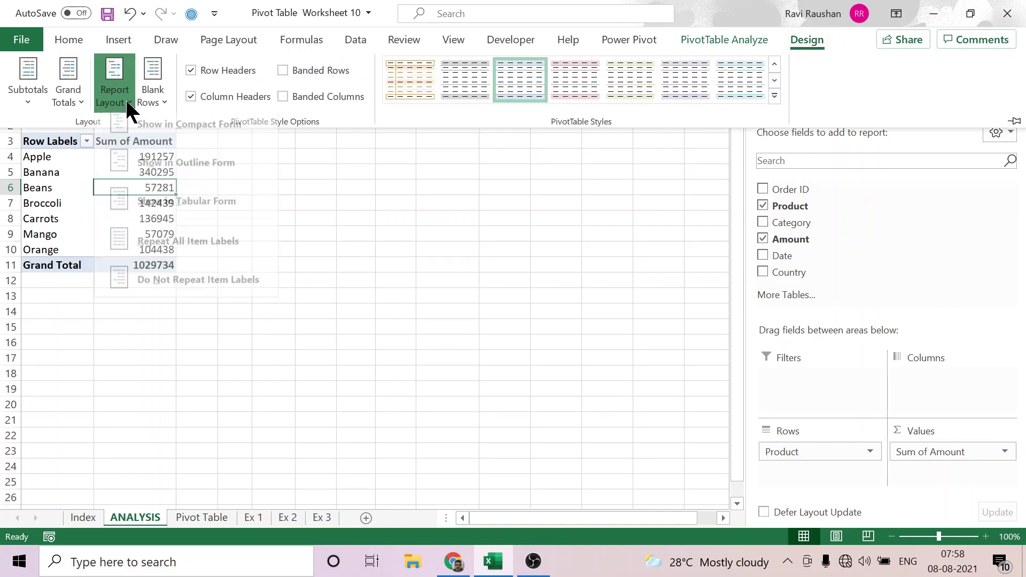
click(202, 224)
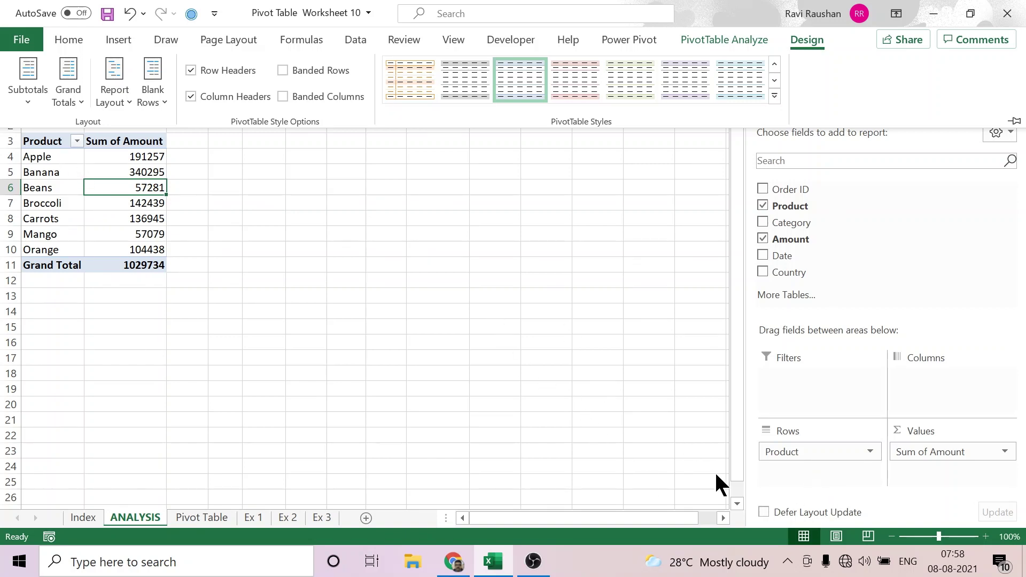
Swap the Rows field of the PivotTable from Product to Country, to Category, and back to Product.
drag(780, 453, 598, 260)
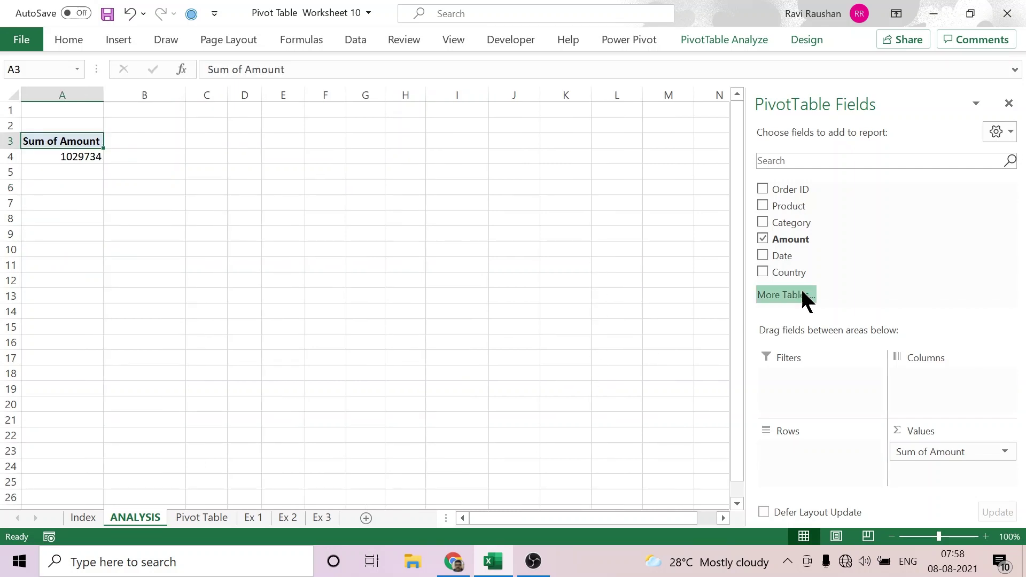
drag(800, 273, 788, 473)
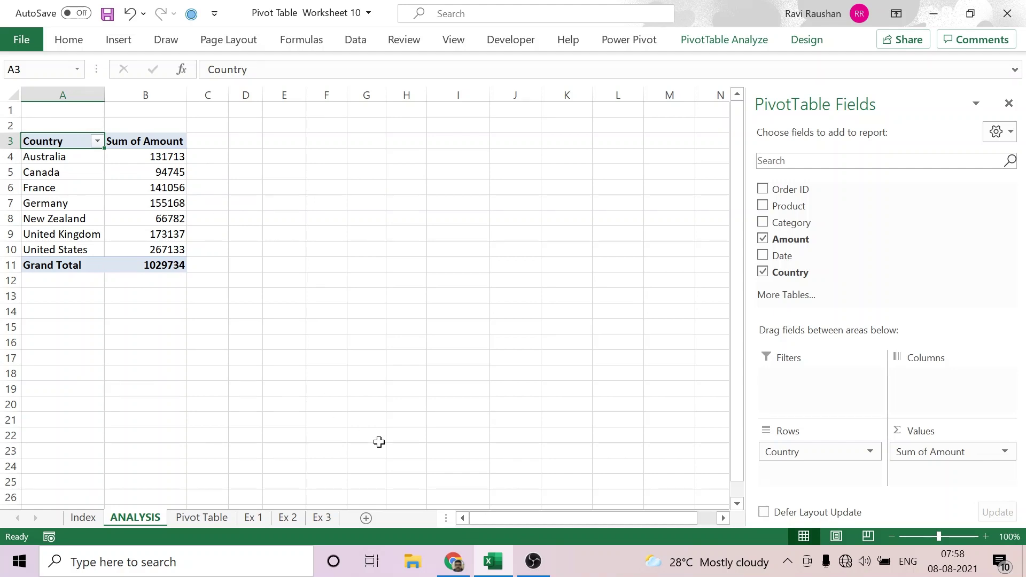
drag(806, 451, 609, 266)
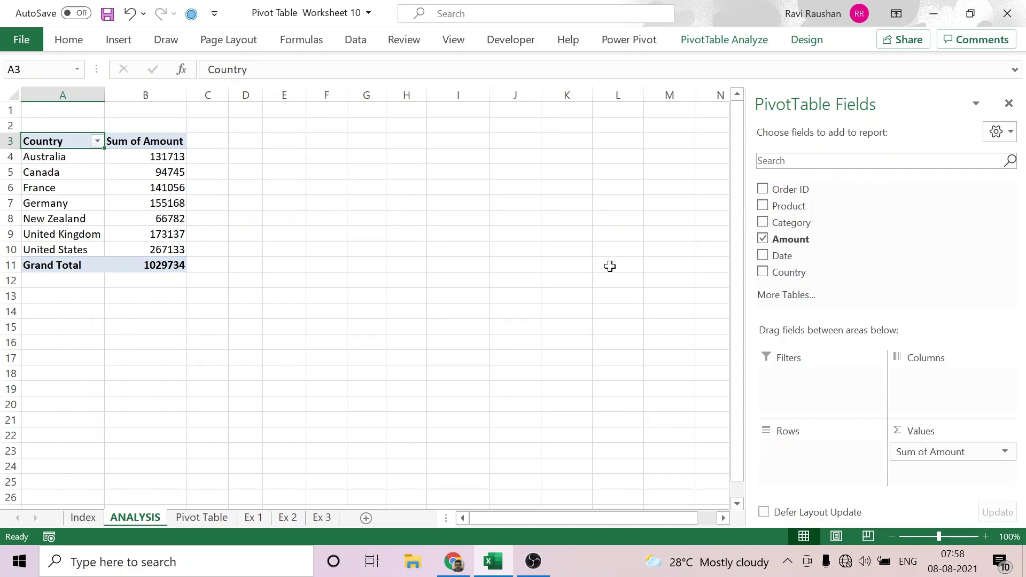
drag(795, 235, 777, 460)
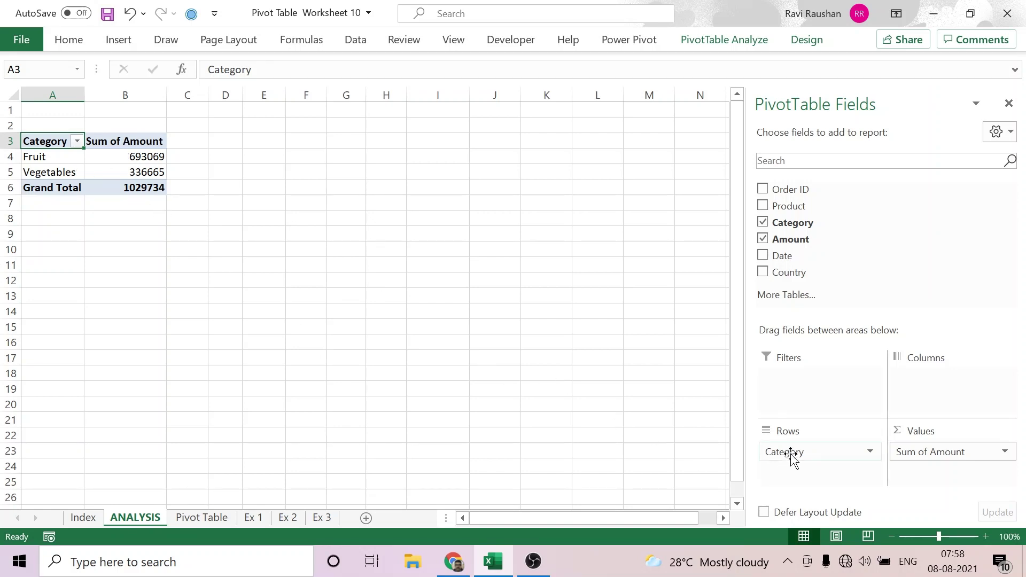
drag(786, 453, 525, 241)
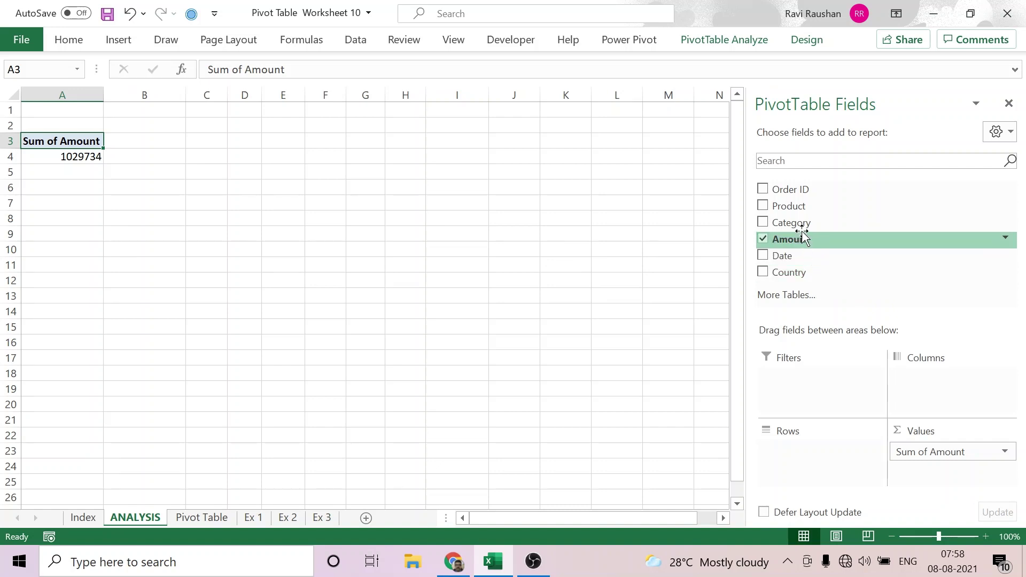
drag(791, 207, 798, 460)
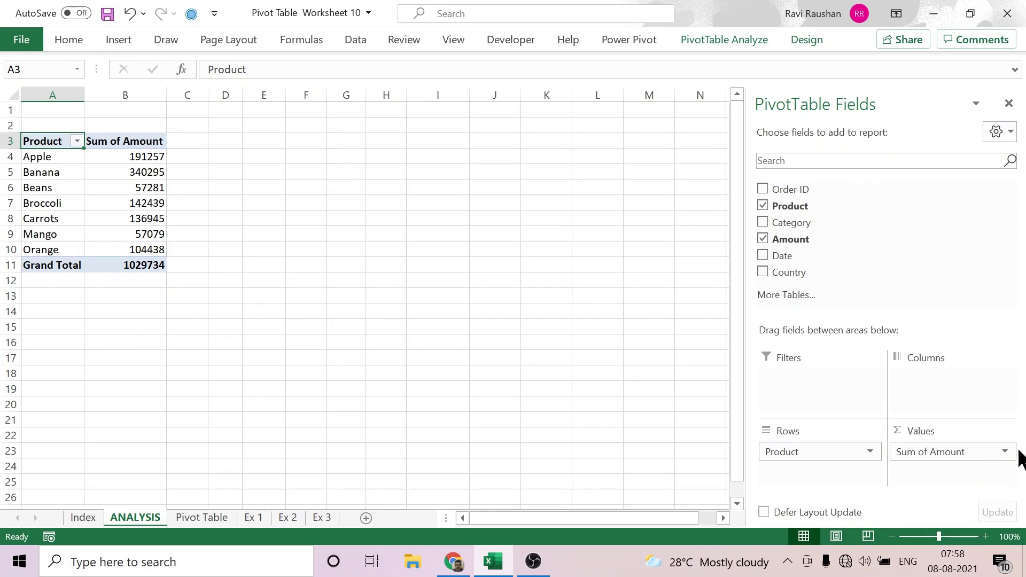
Set the custom name of the Sum of Amount value field to Revenue.
key(ctrl)
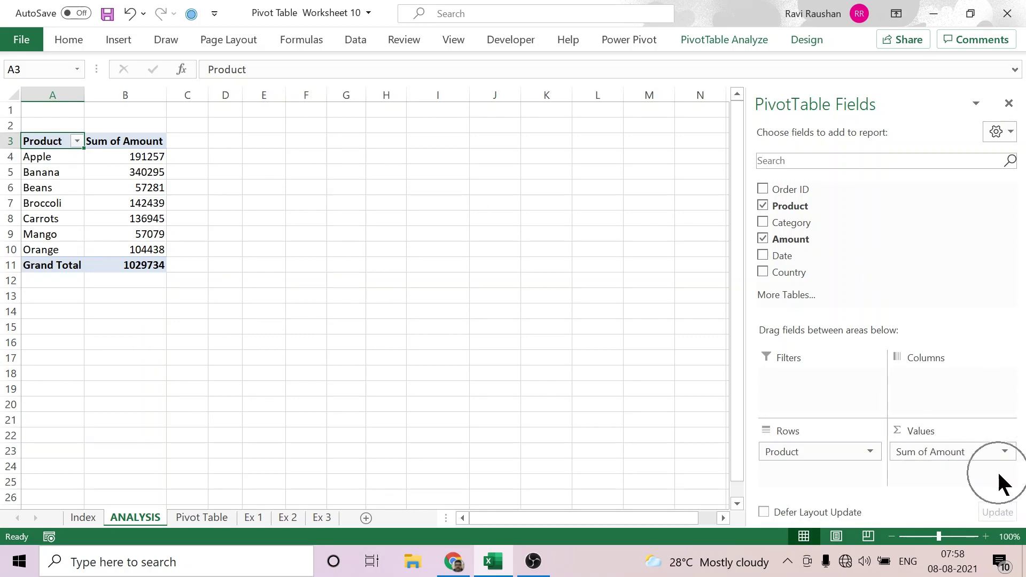
click(1006, 452)
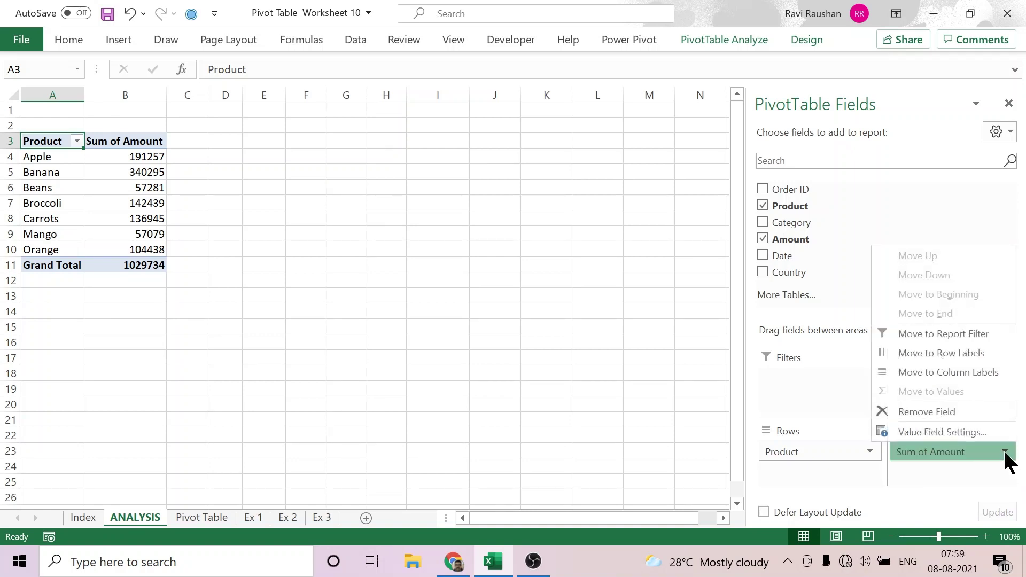
click(961, 431)
drag(571, 74, 478, 174)
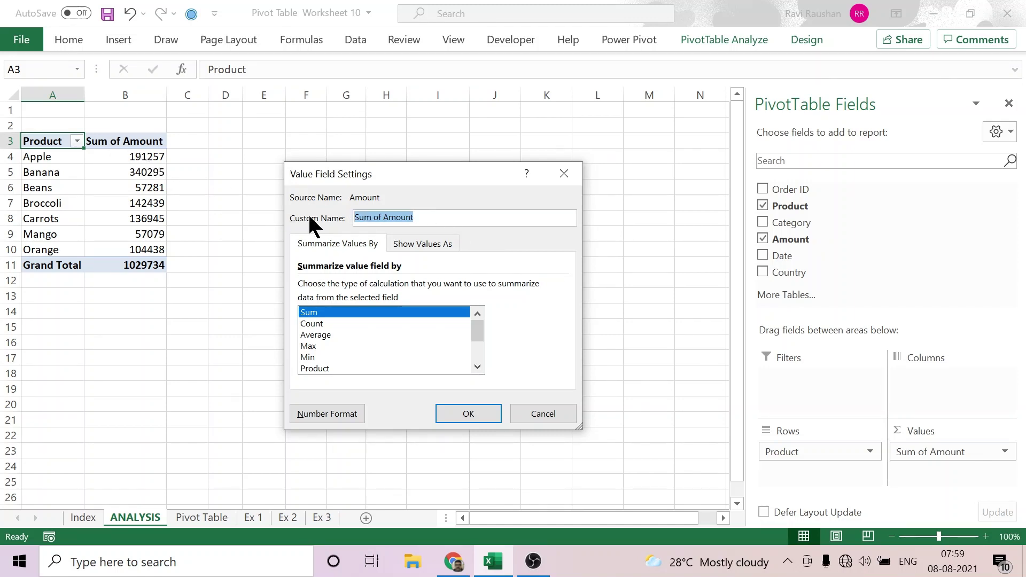
text(Revenue)
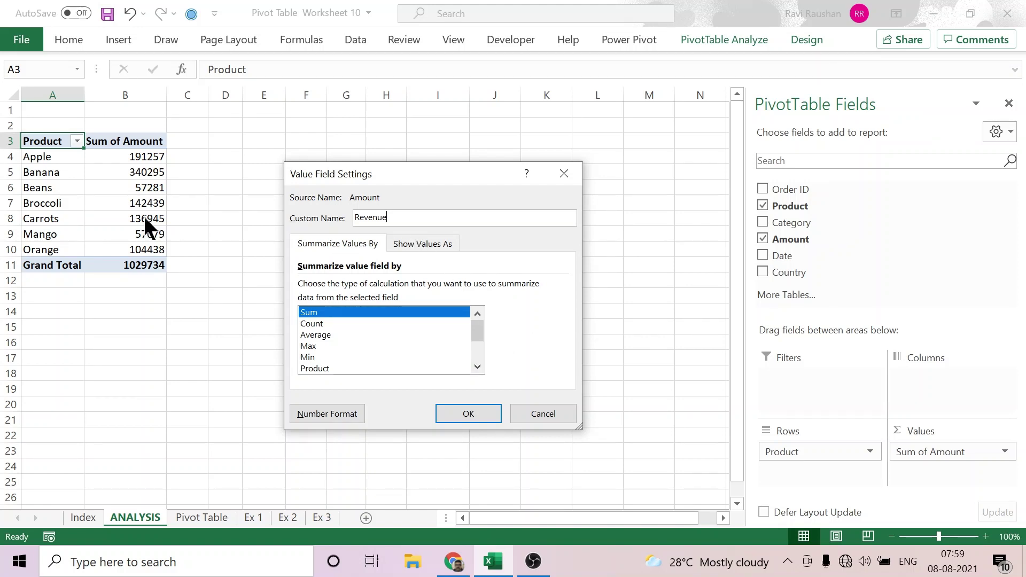
click(479, 412)
click(321, 308)
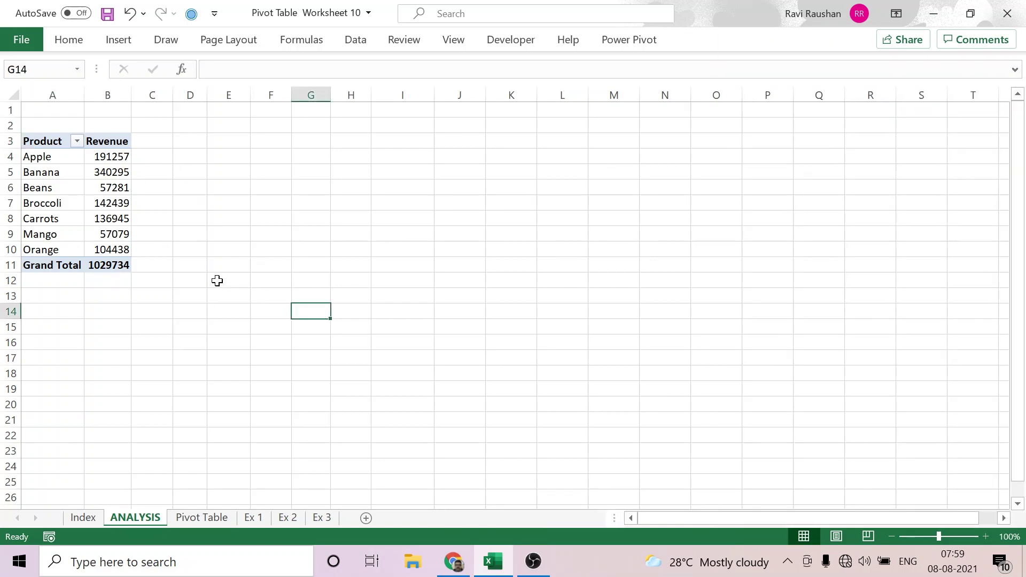
Format the Revenue value field's numbers as Currency with the $ English (Australia) symbol.
click(102, 174)
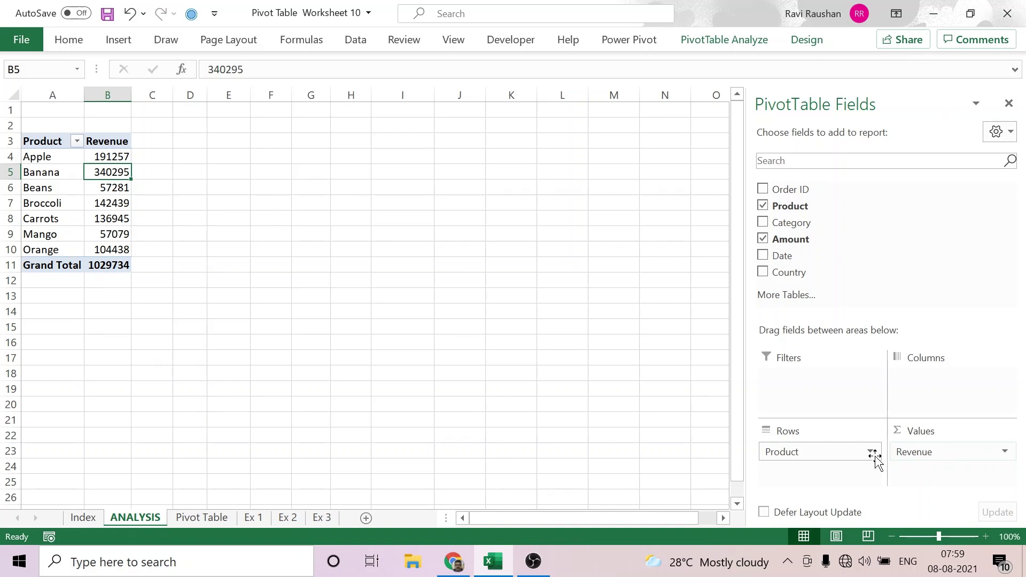
click(1005, 452)
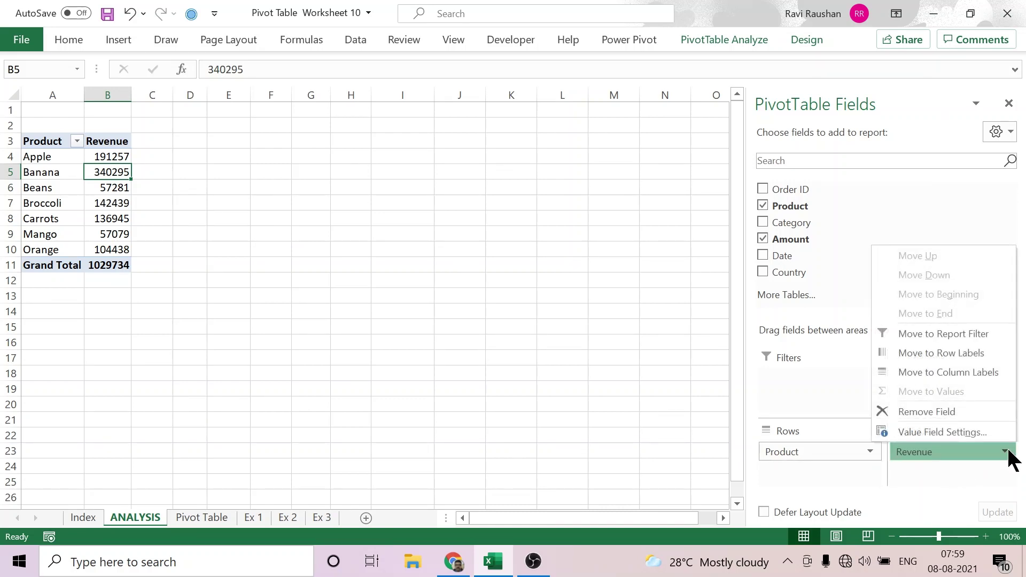
click(952, 430)
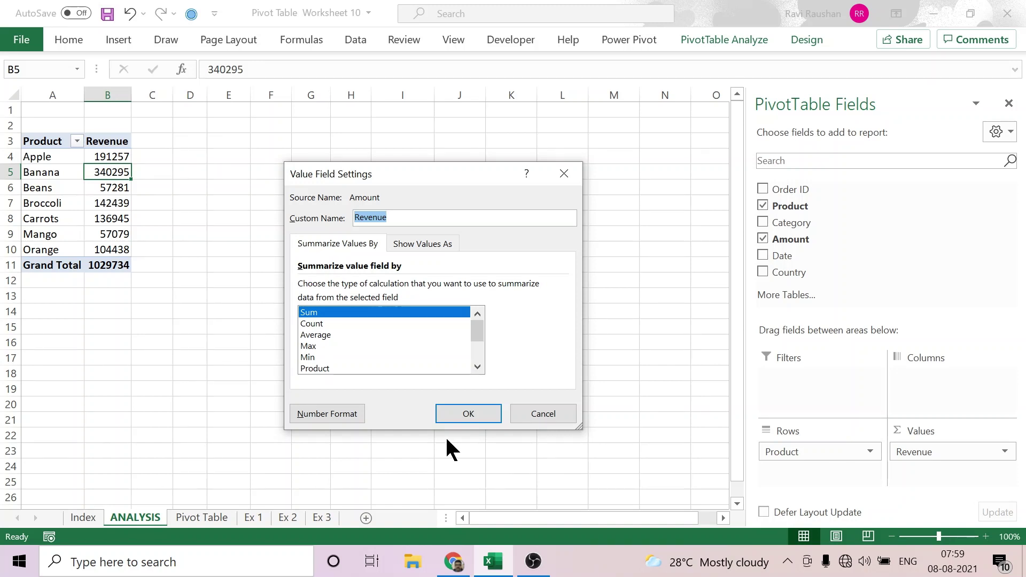
click(314, 415)
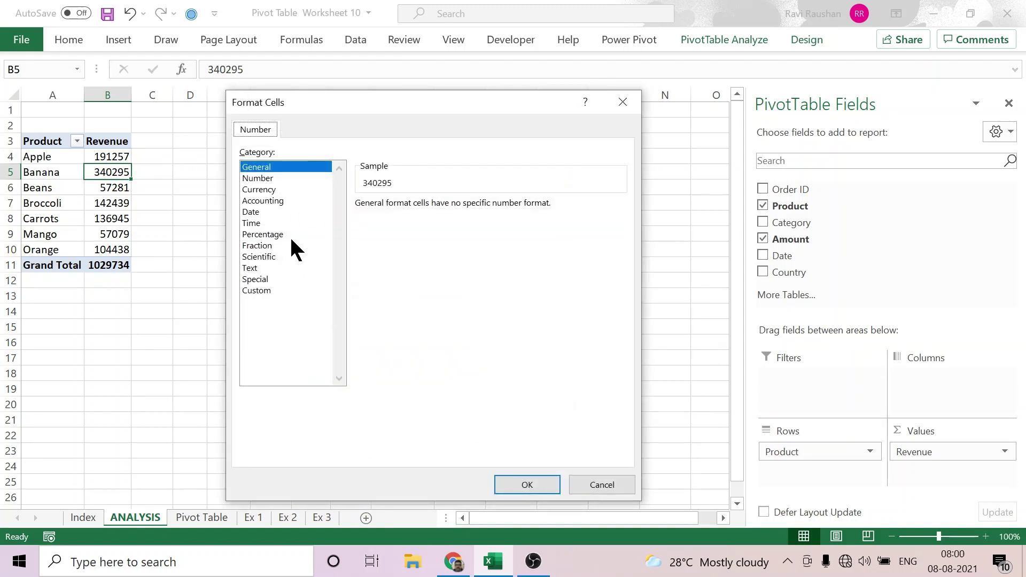
click(270, 190)
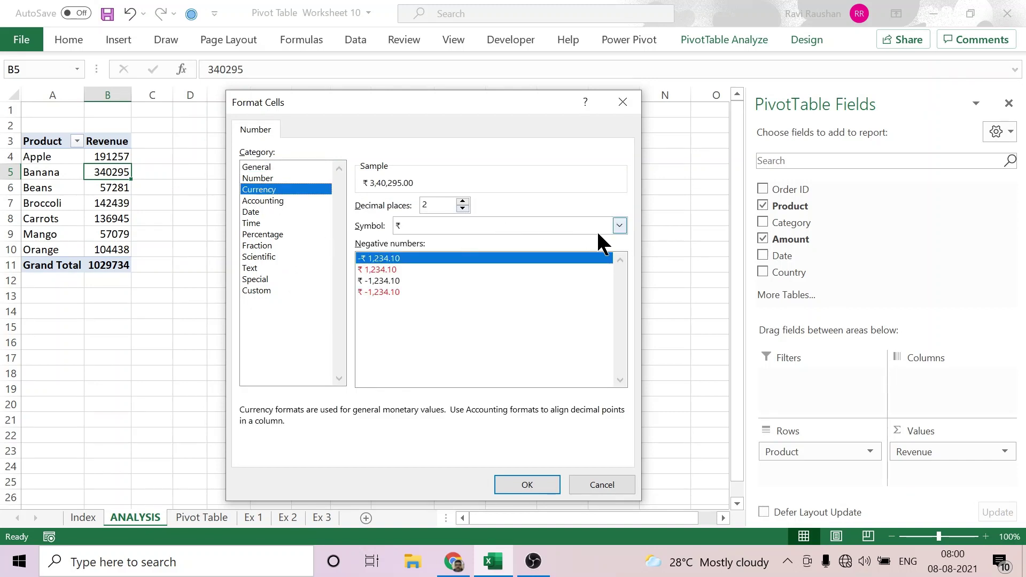
click(618, 224)
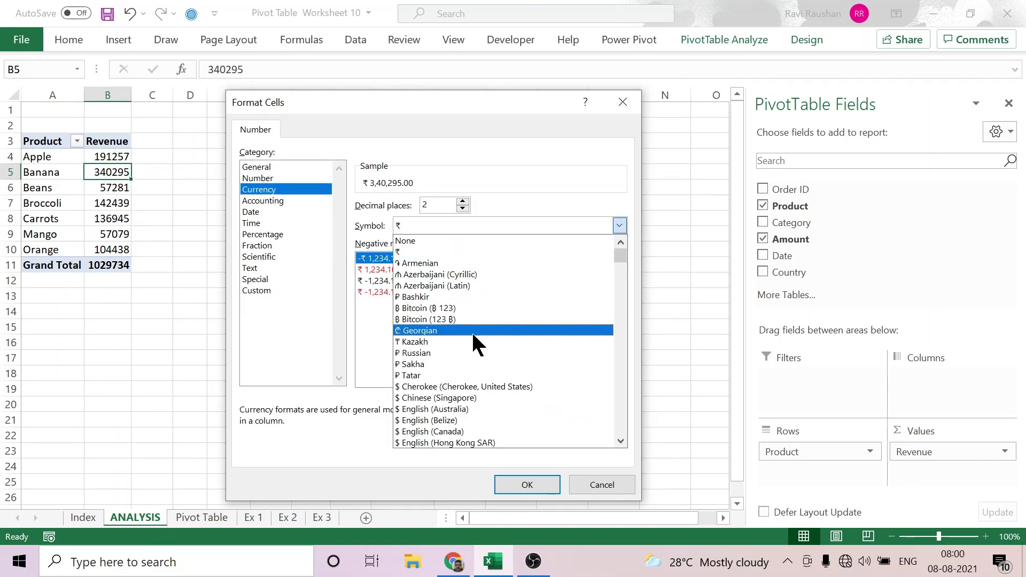
click(479, 410)
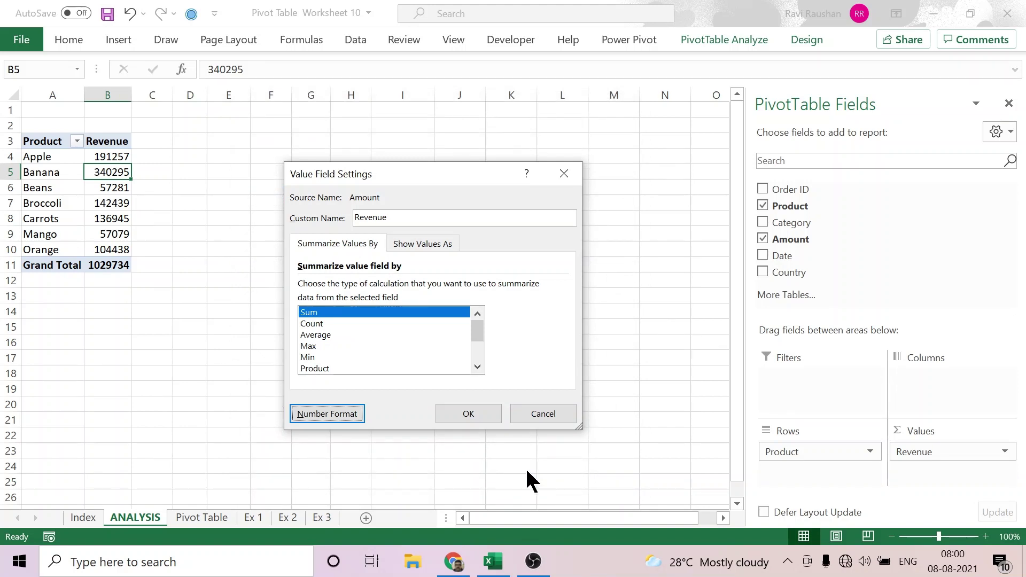
click(485, 416)
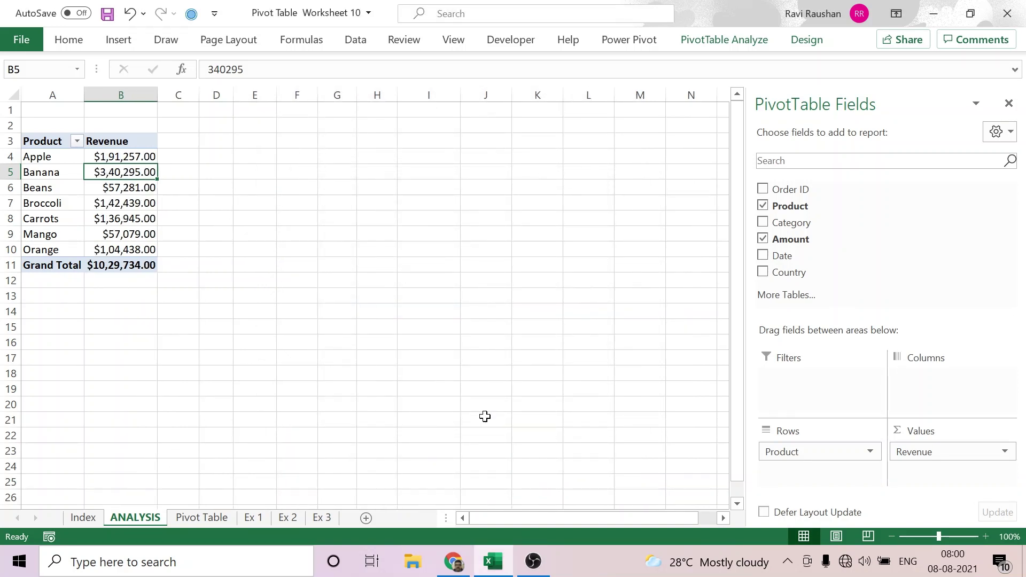
click(331, 360)
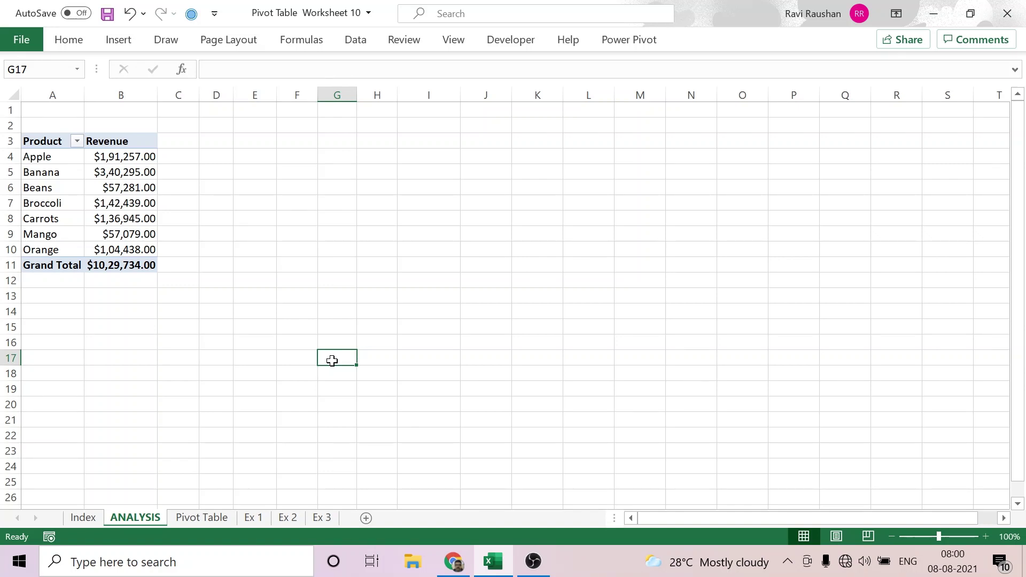
Filter the PivotTable's Product field to show only Apple and select the Grand Total row.
click(120, 195)
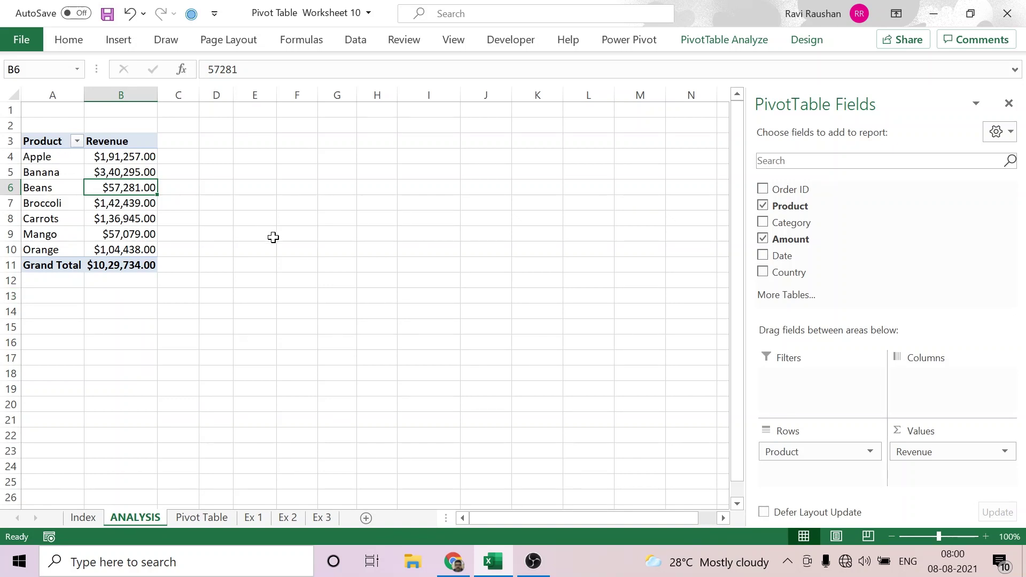
click(77, 141)
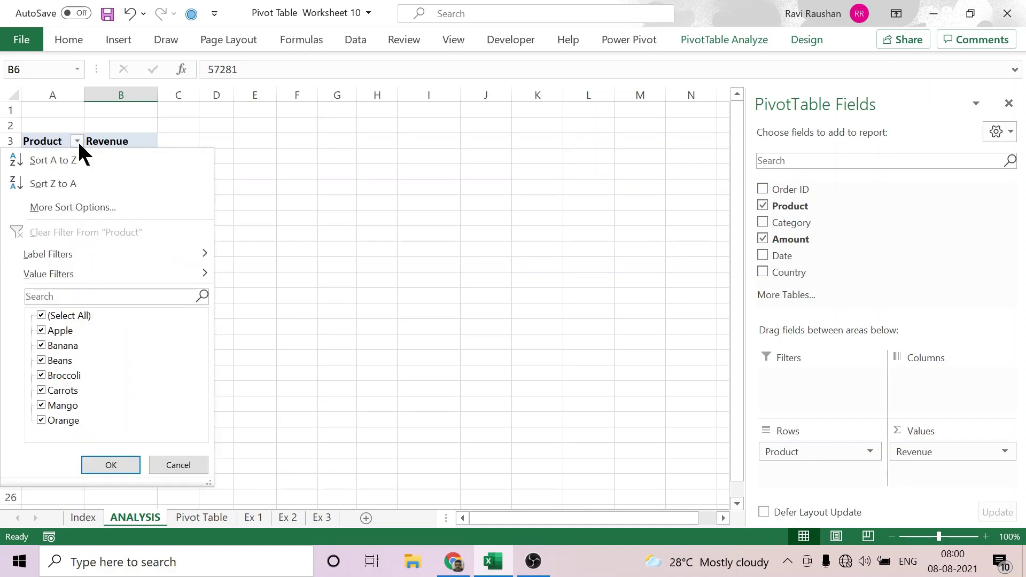
click(40, 314)
click(41, 330)
click(102, 464)
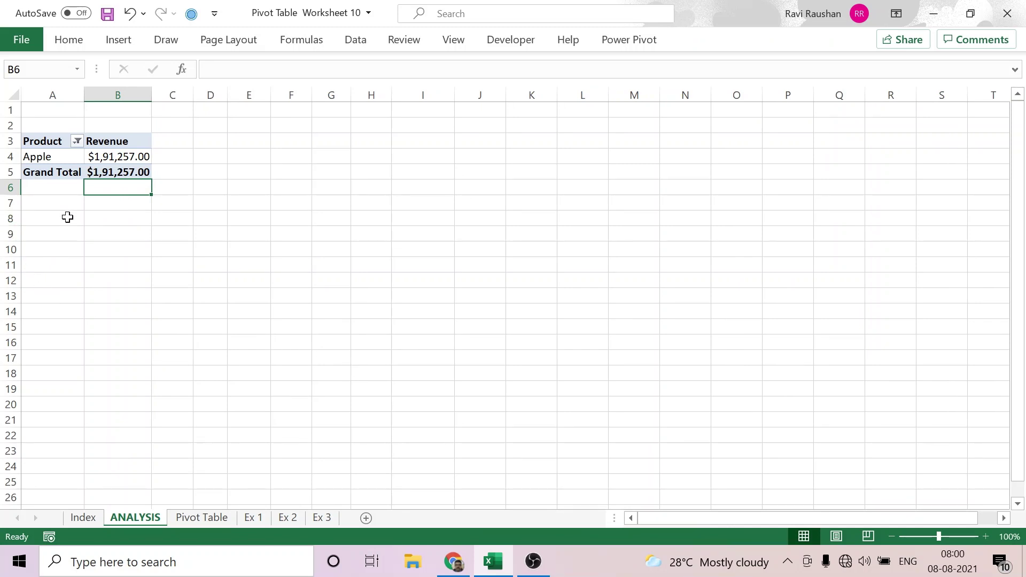
click(125, 160)
click(10, 171)
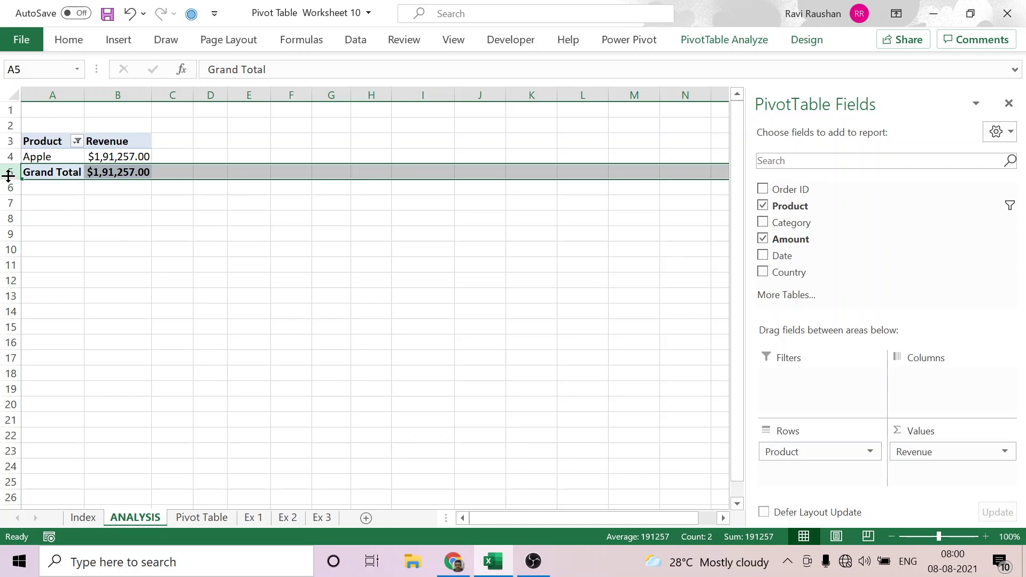
click(286, 299)
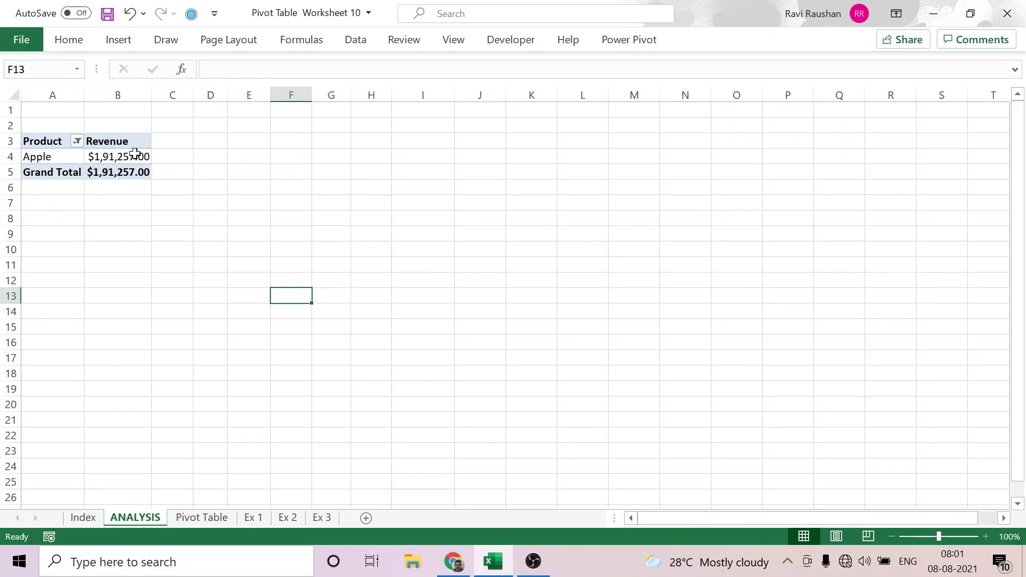
Turn off the PivotTable's grand totals for rows and columns.
click(138, 156)
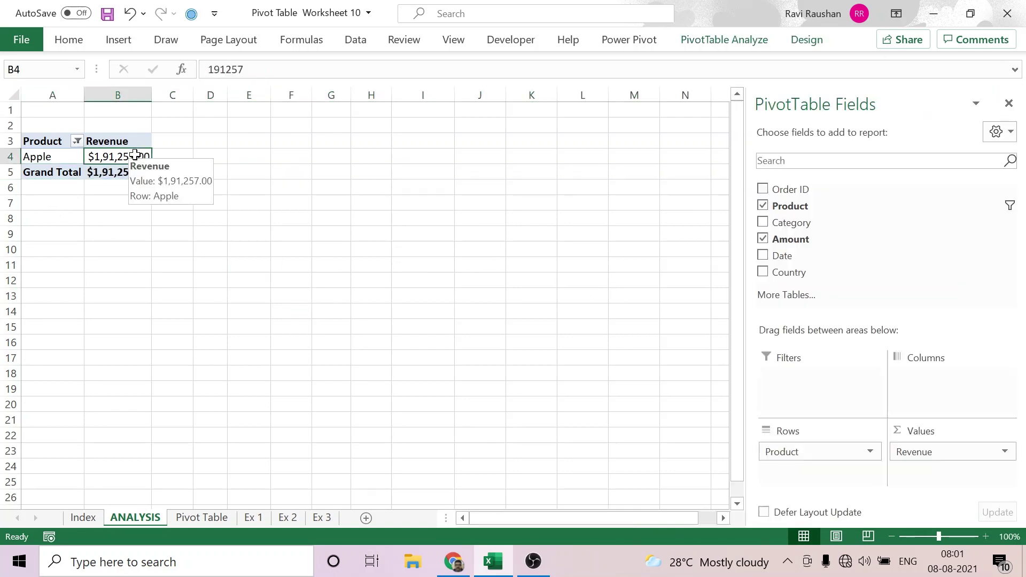
click(807, 40)
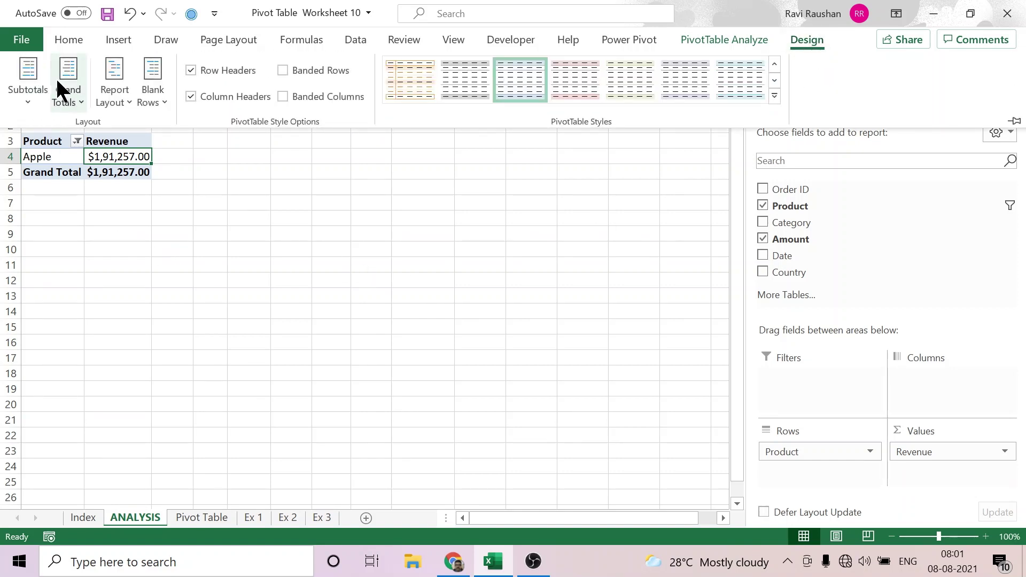
click(81, 96)
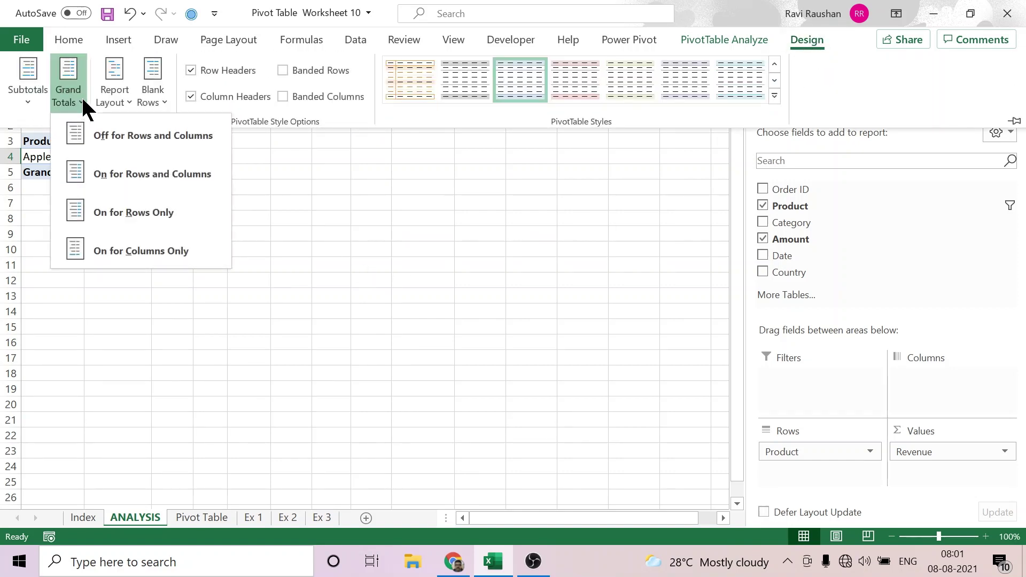
click(96, 140)
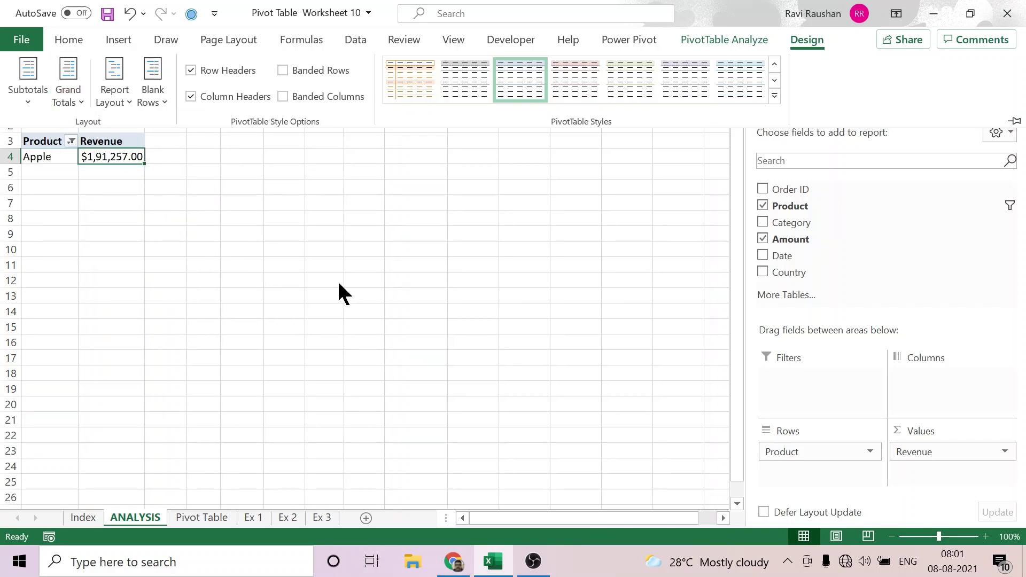
click(199, 267)
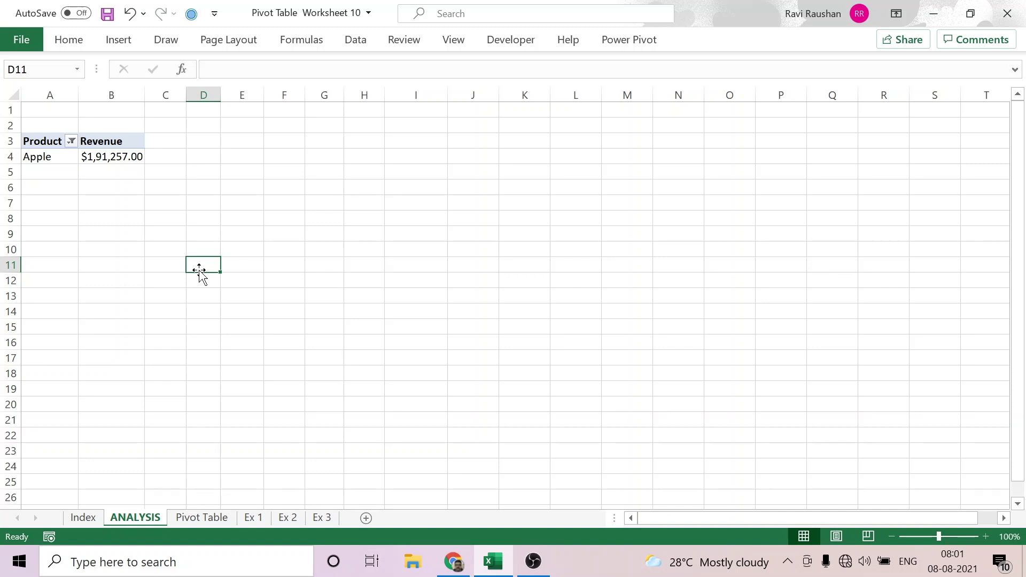
Switch the PivotTable's grand totals to rows only, to columns only, and back to off for rows and columns.
click(112, 157)
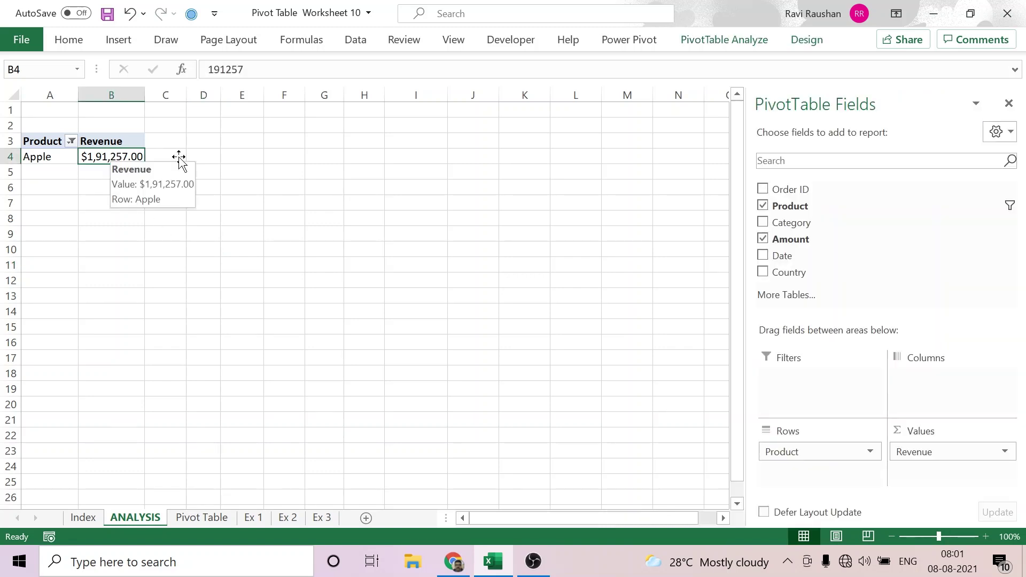
click(813, 38)
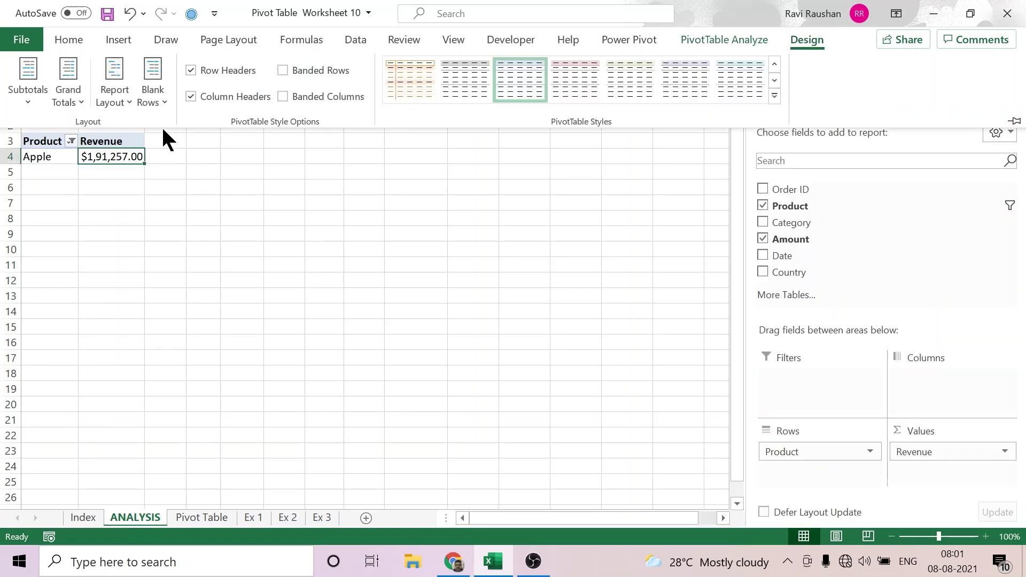
click(79, 99)
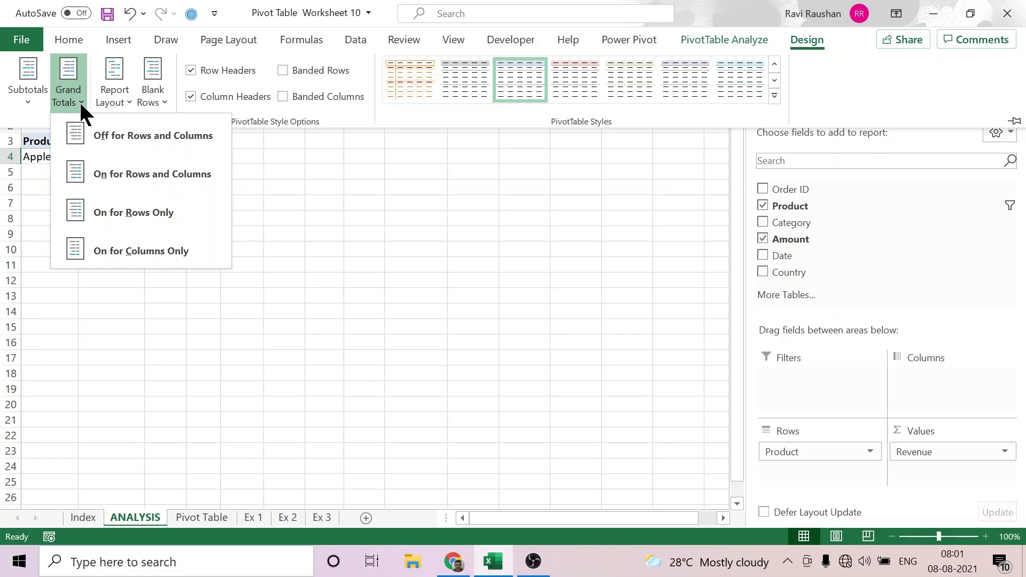
click(124, 214)
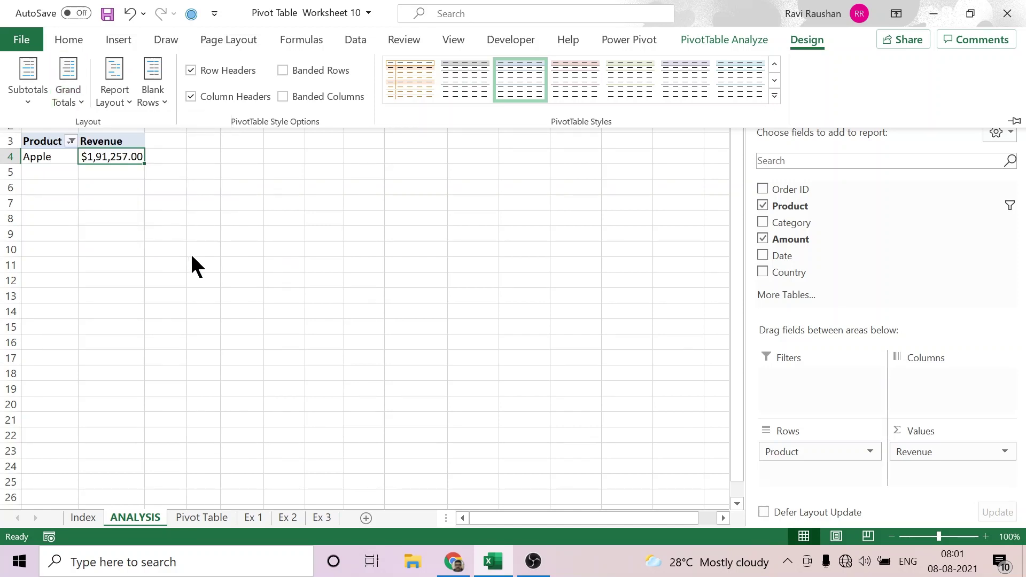
click(78, 99)
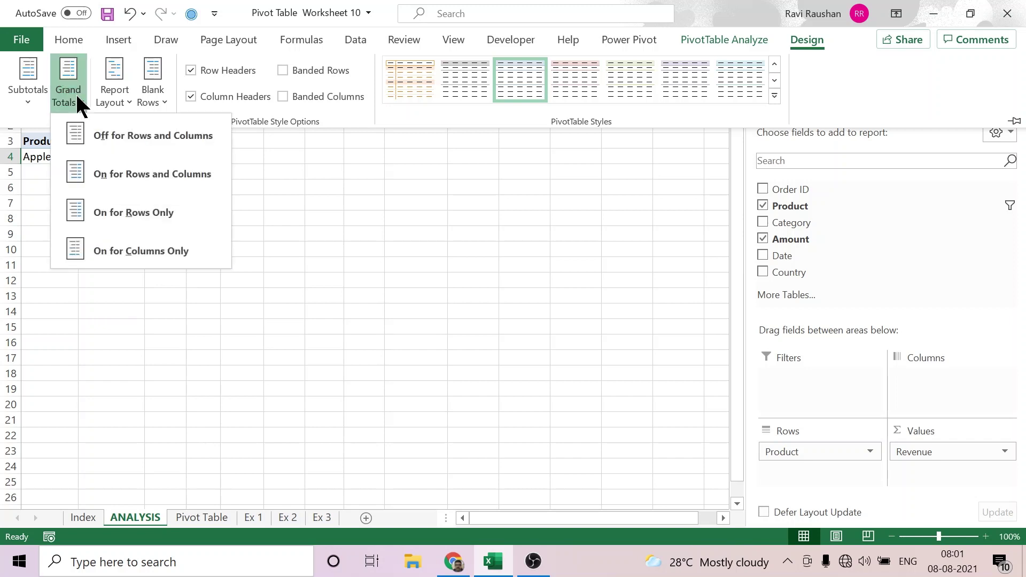
click(128, 250)
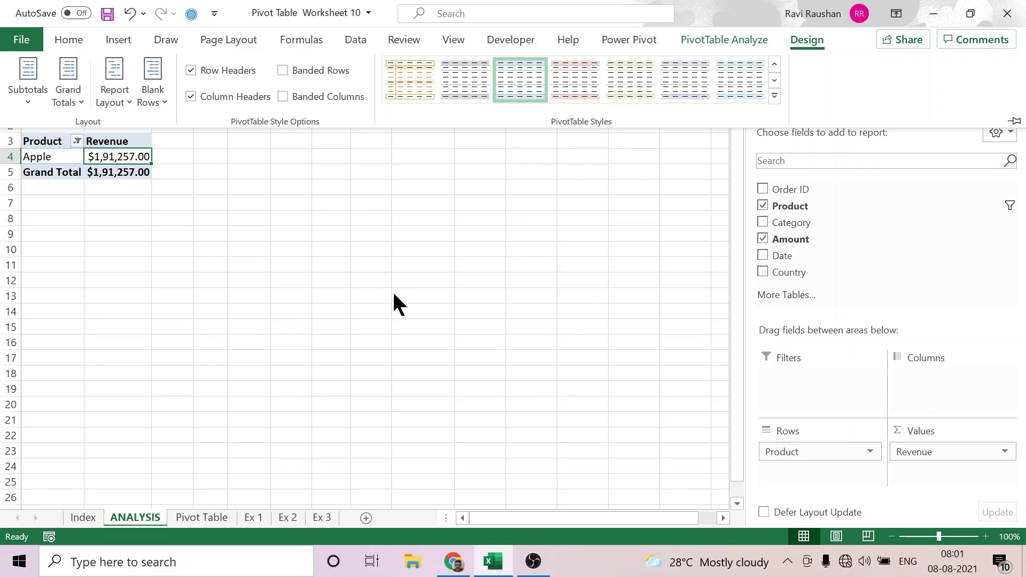
click(78, 100)
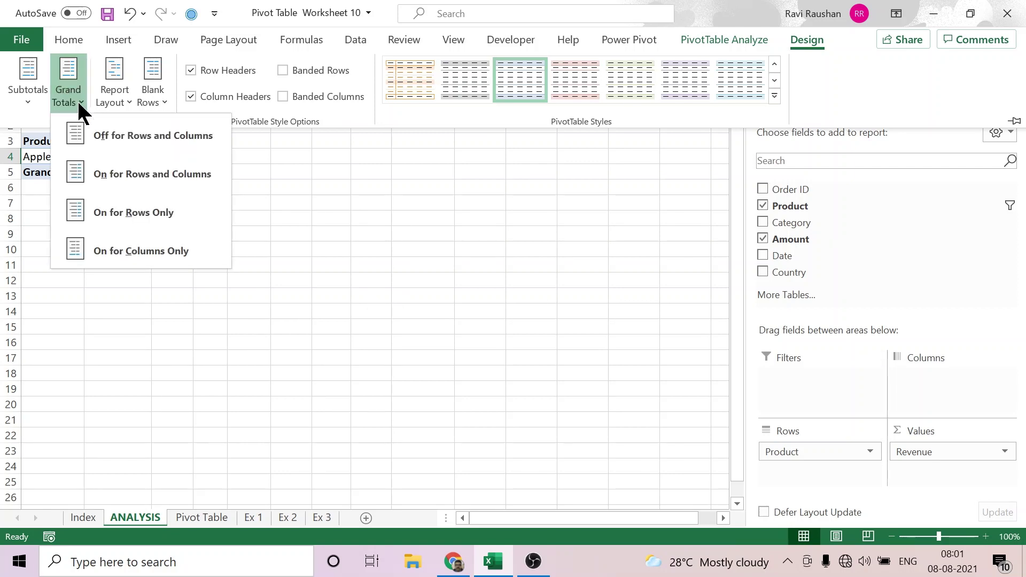
click(92, 140)
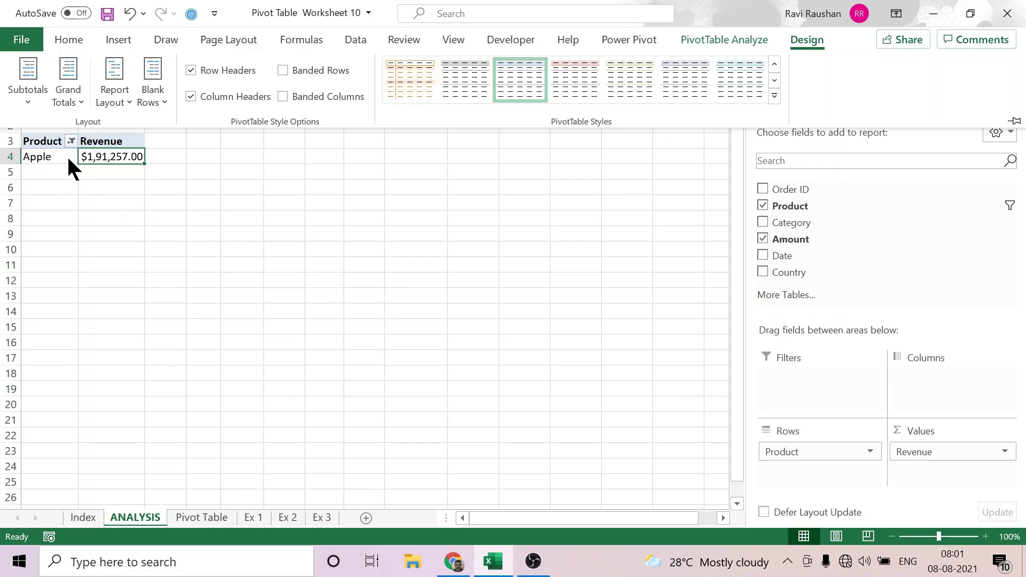
Reselect all products in the PivotTable's Product filter.
click(70, 139)
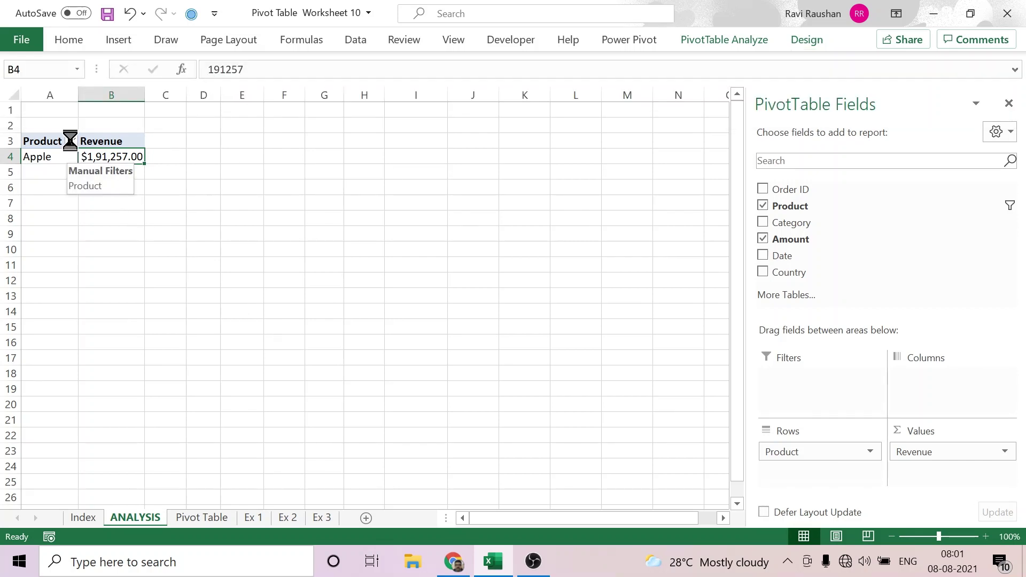
click(71, 141)
click(40, 316)
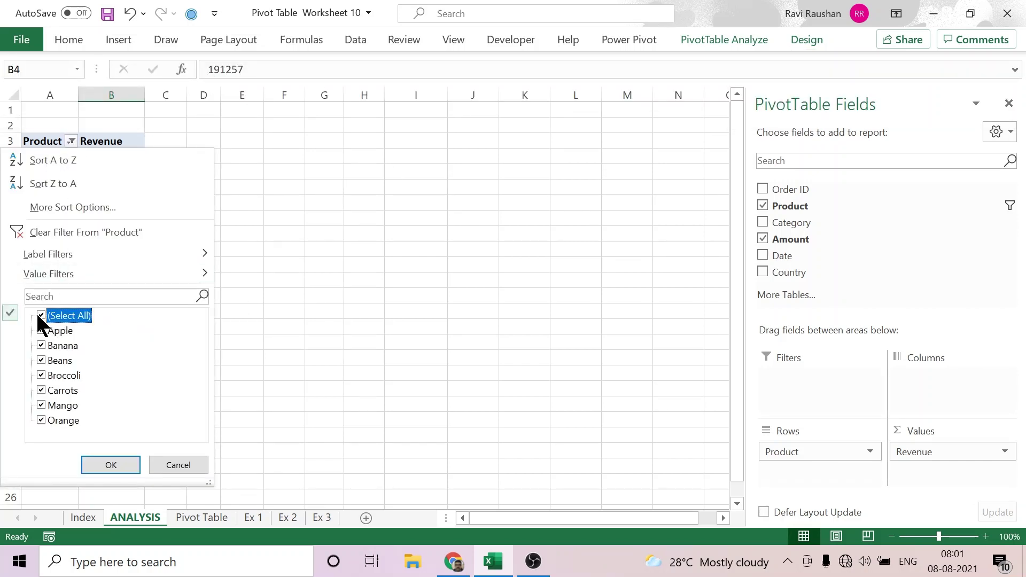
click(101, 464)
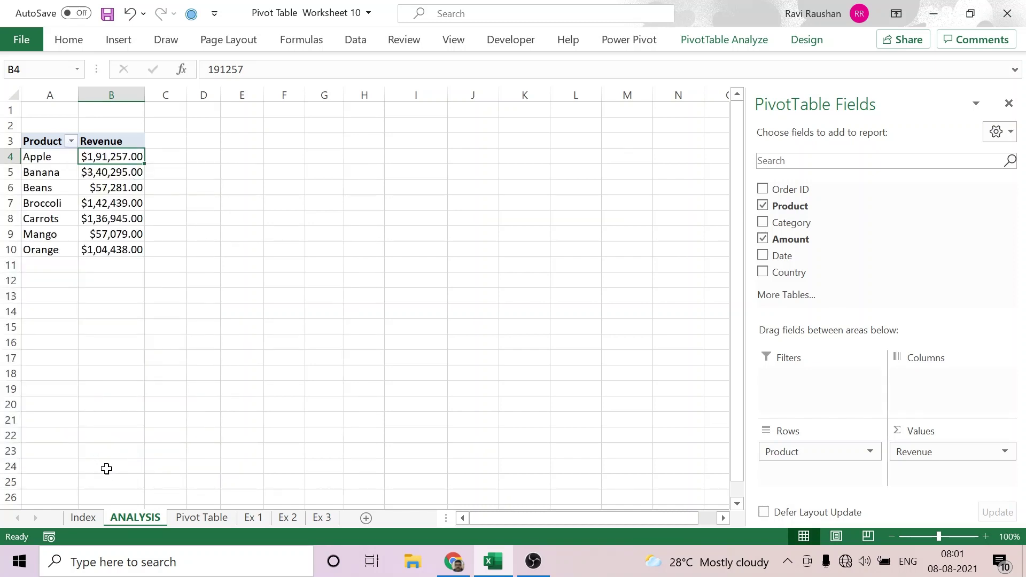
click(485, 313)
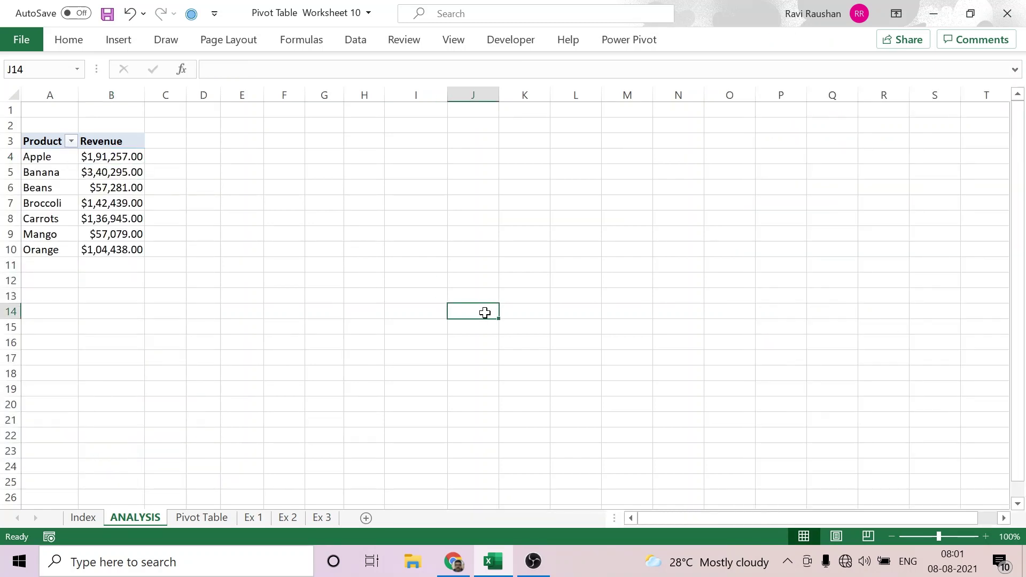
Replace Product with Country in the PivotTable's Rows area.
click(132, 208)
drag(796, 453, 624, 340)
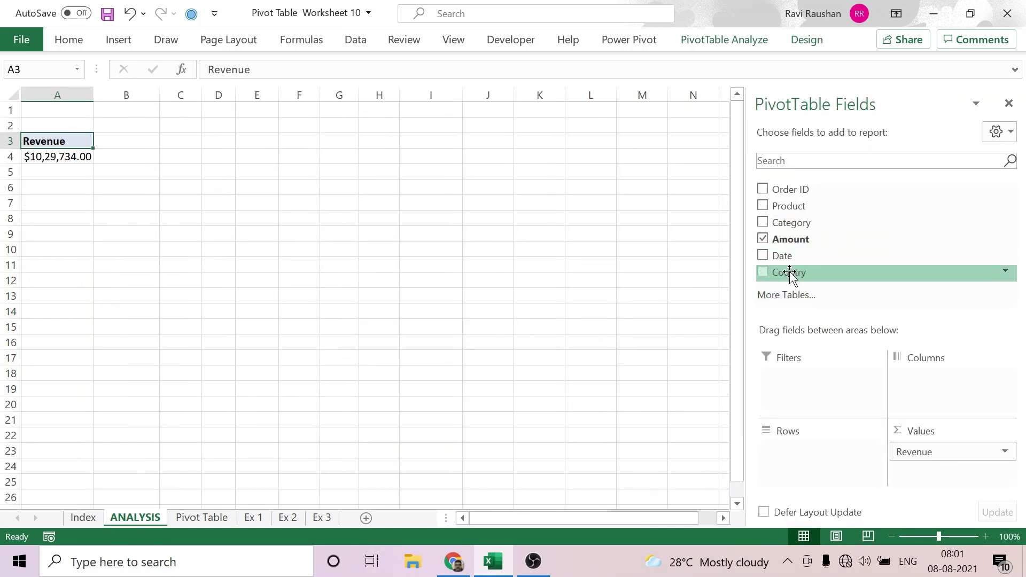
drag(791, 275, 827, 487)
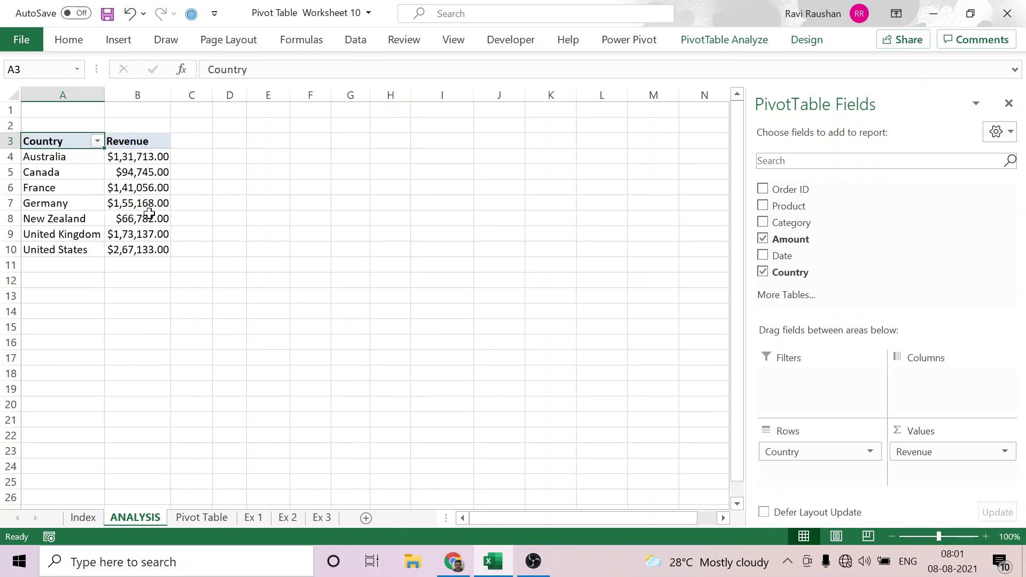
mouse_move(135, 209)
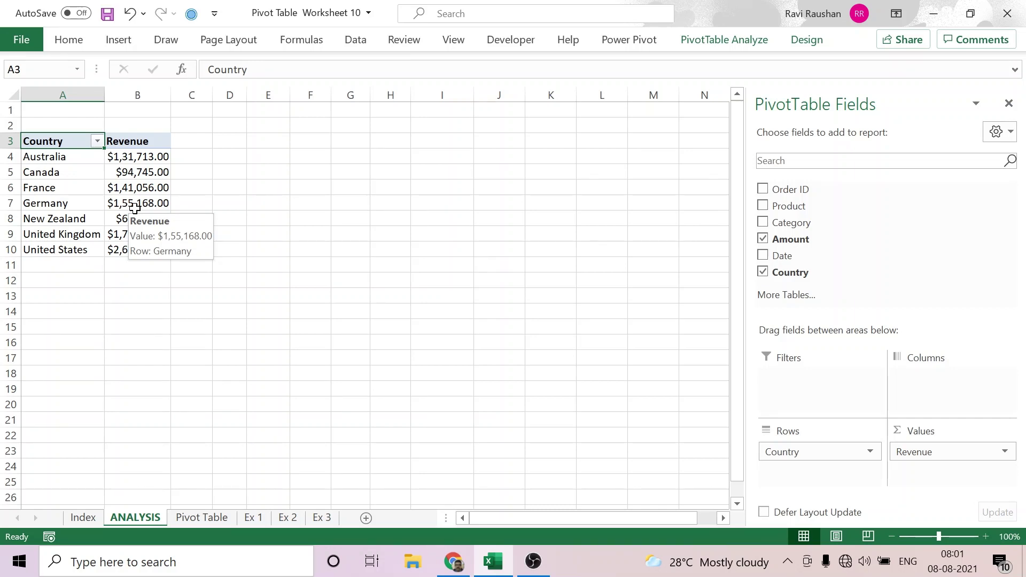
mouse_move(147, 175)
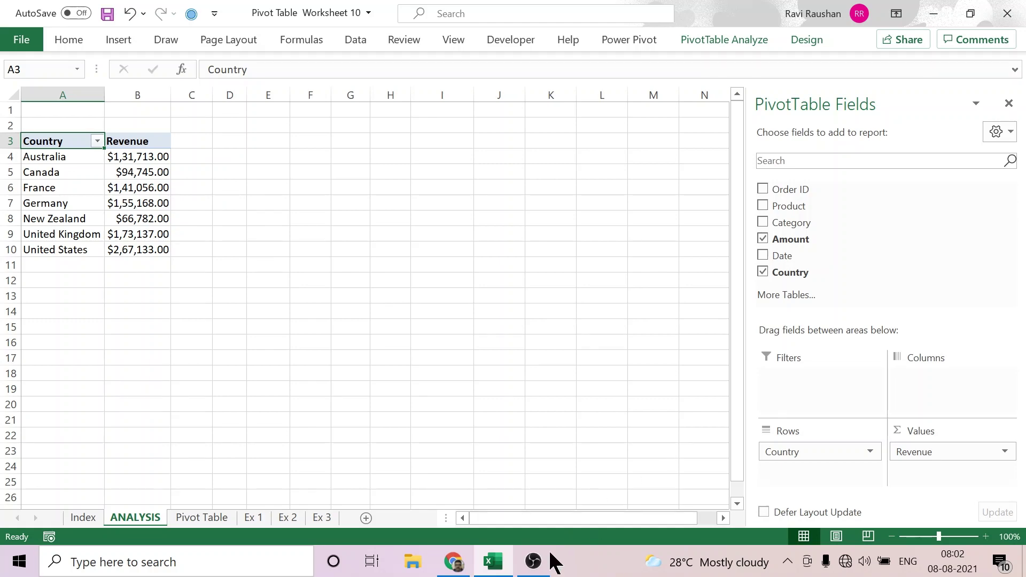
click(533, 561)
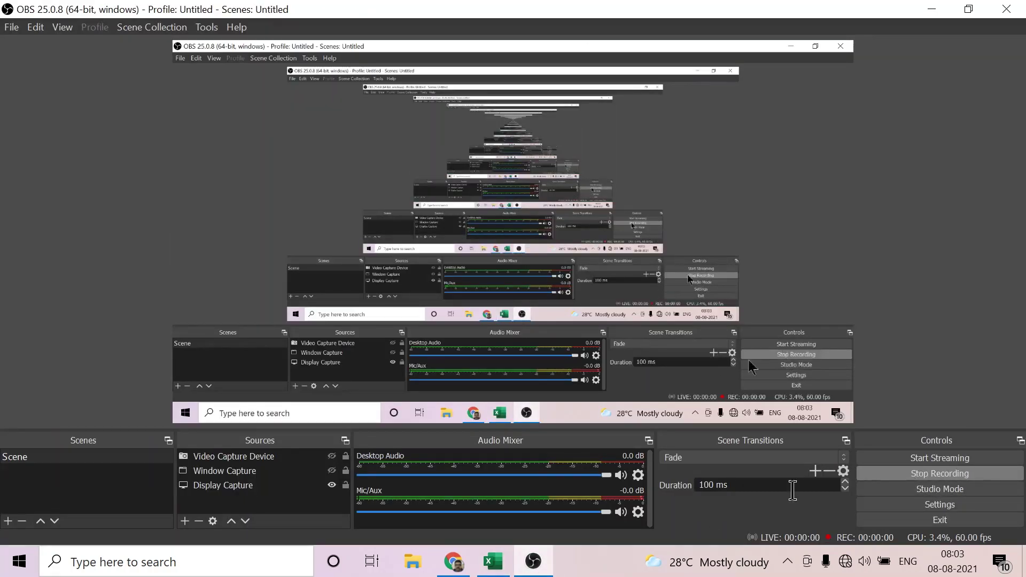
click(491, 569)
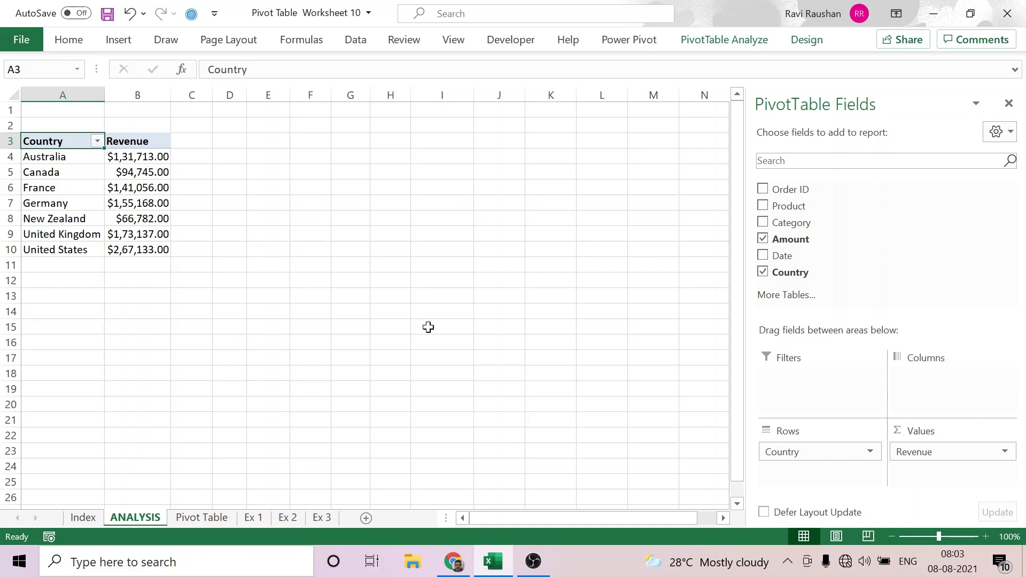
click(533, 561)
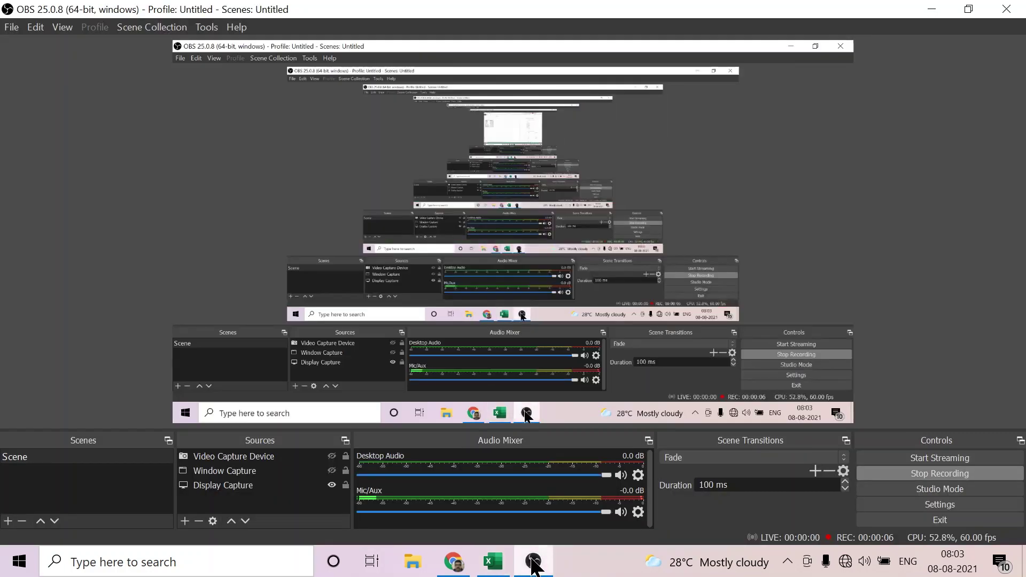
click(533, 561)
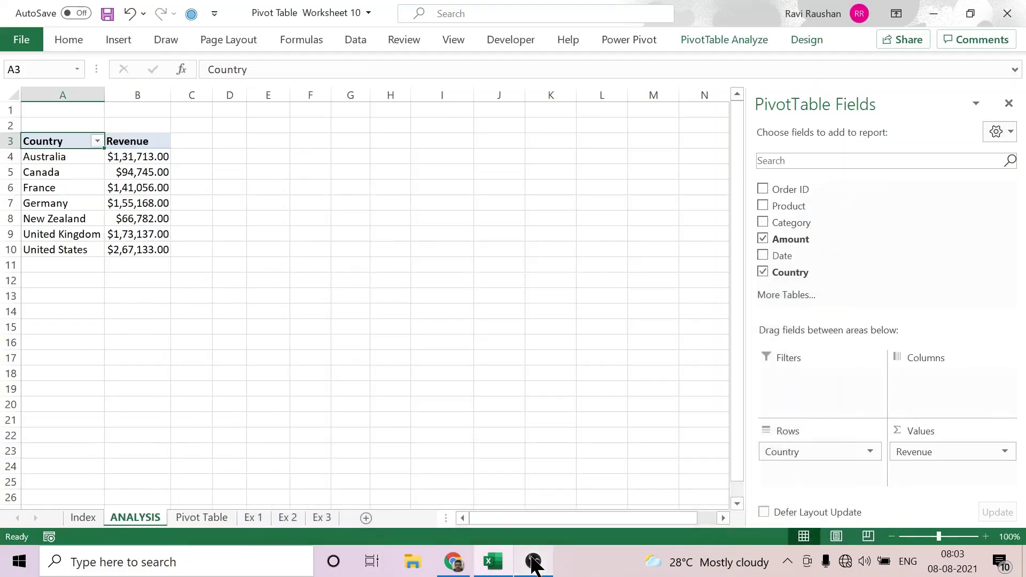
Change the PivotTable's Revenue value field to summarize the amounts by Average.
click(141, 183)
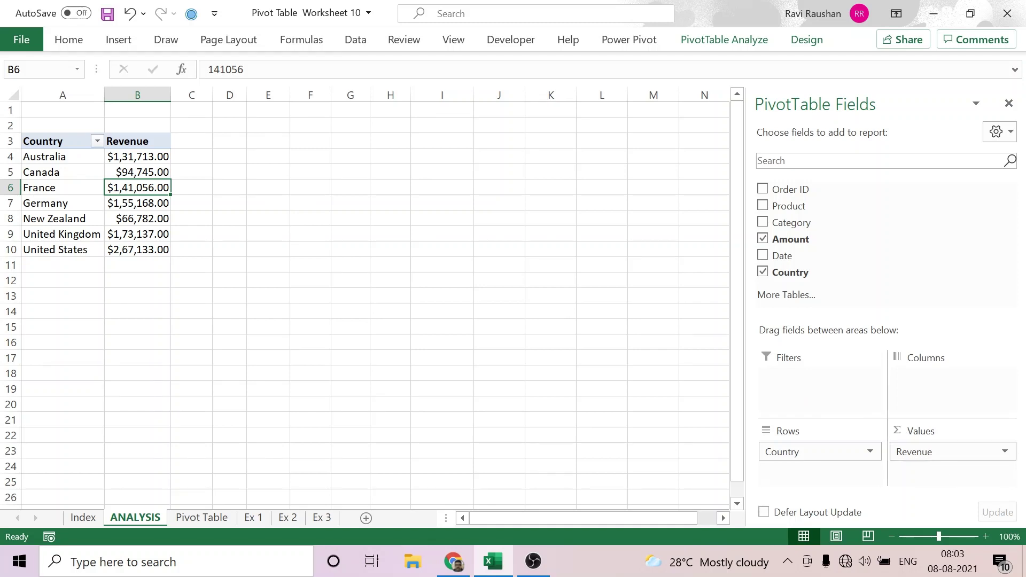
click(1006, 459)
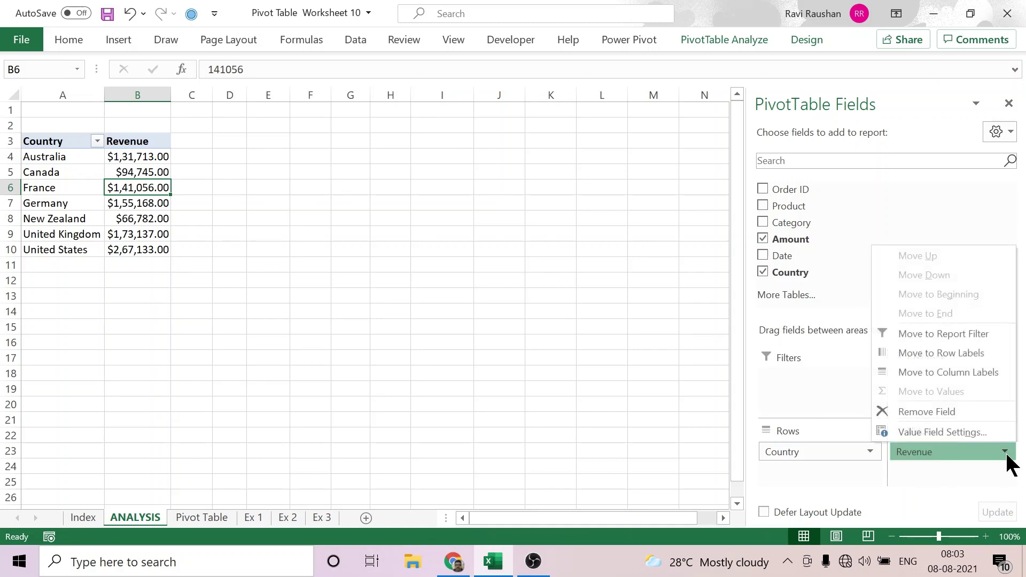
click(958, 434)
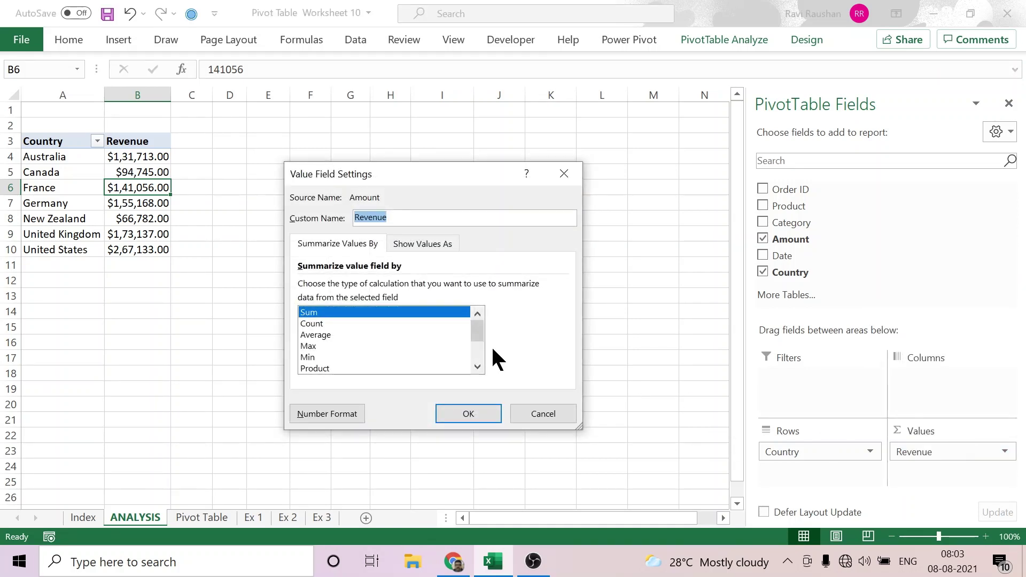
click(322, 335)
click(469, 417)
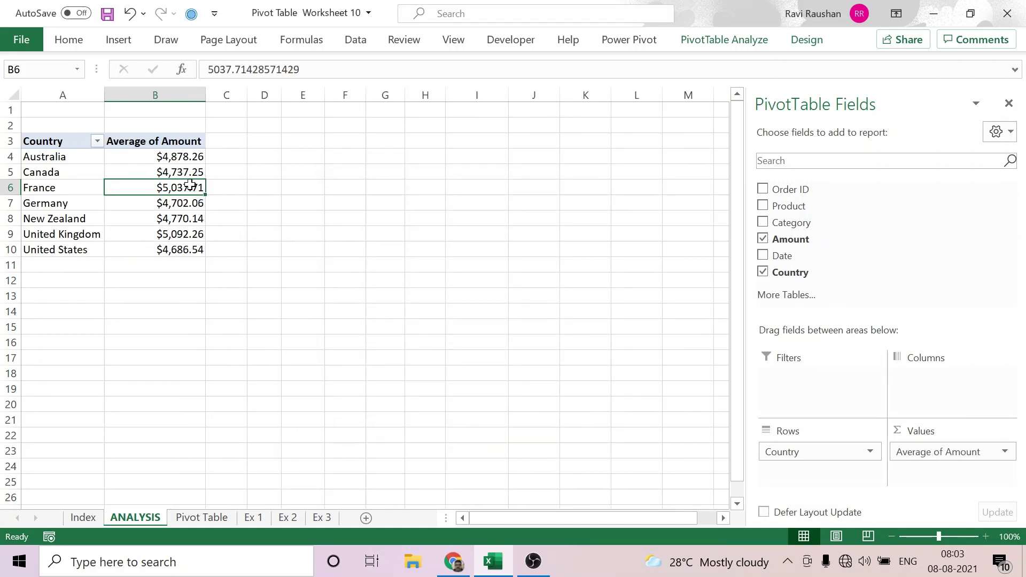
Set the PivotTable's amount value field to summarize by Min in its value field settings.
right_click(190, 184)
mouse_move(293, 368)
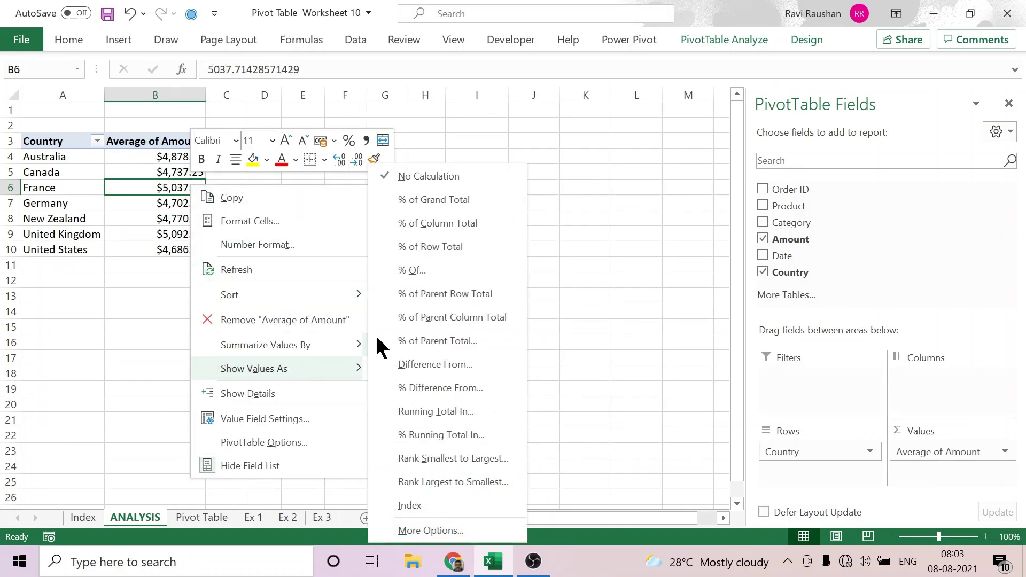
click(1003, 452)
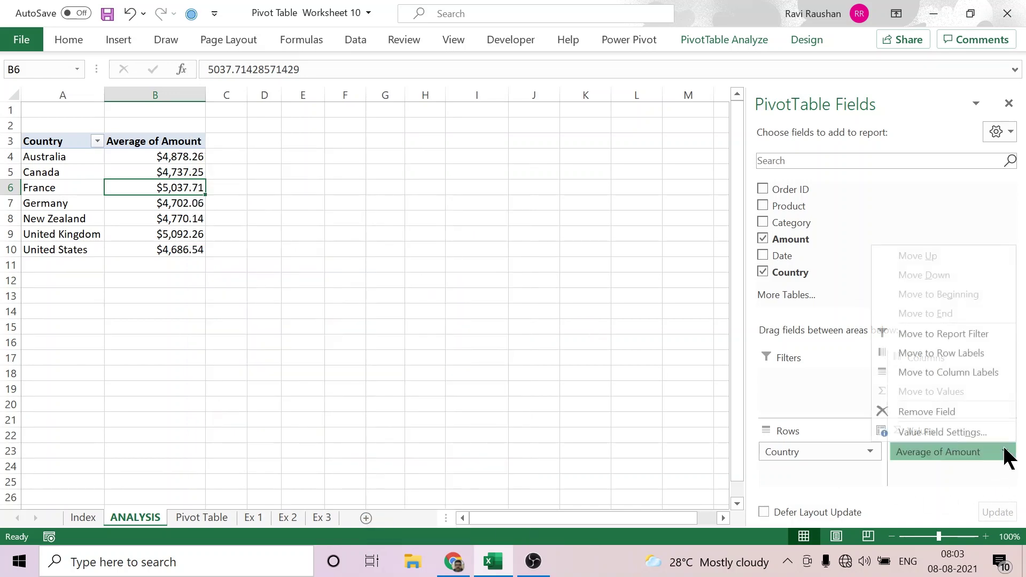
click(955, 431)
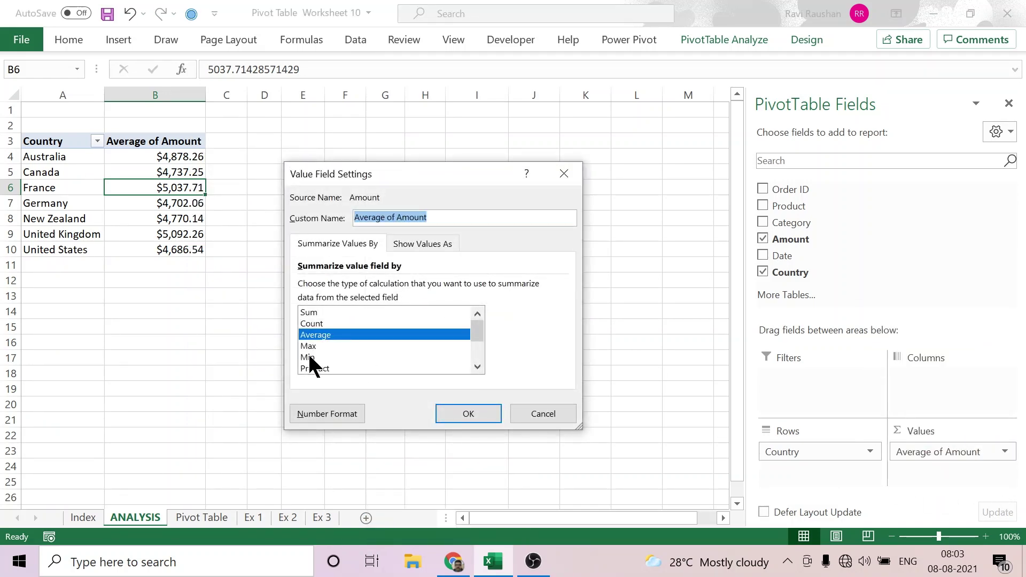
click(309, 357)
click(471, 412)
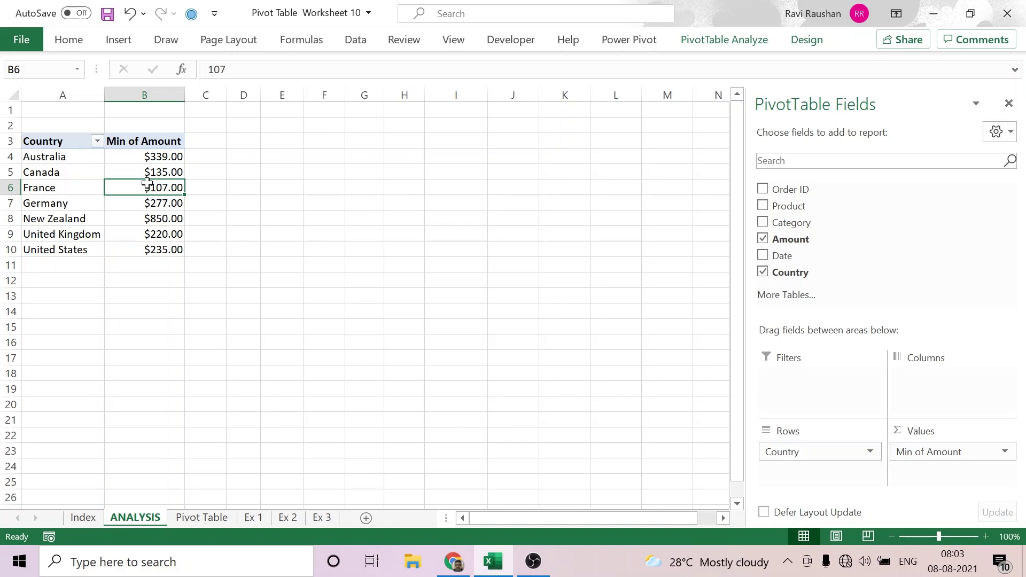
Switch the summary calculation of the Min of Amount values to Average directly from the PivotTable cells.
click(162, 173)
right_click(164, 174)
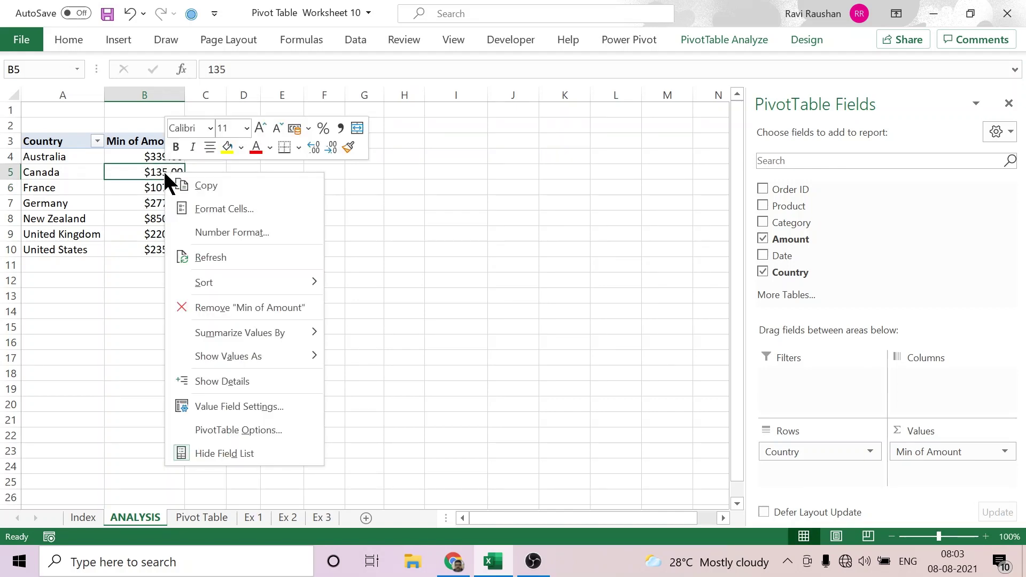
mouse_move(271, 337)
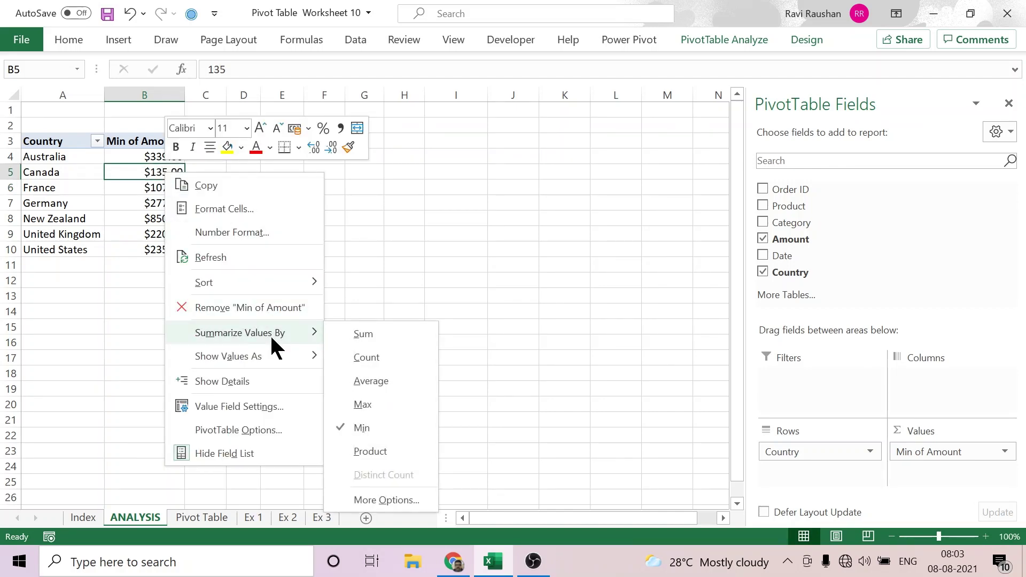
click(384, 379)
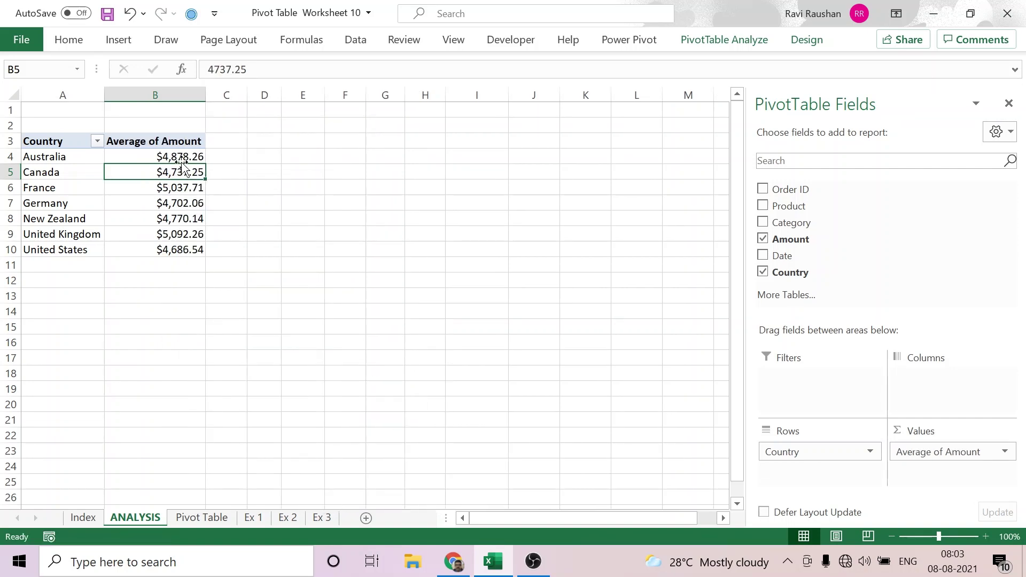
Summarize the PivotTable's amount values by Max for each country.
right_click(182, 187)
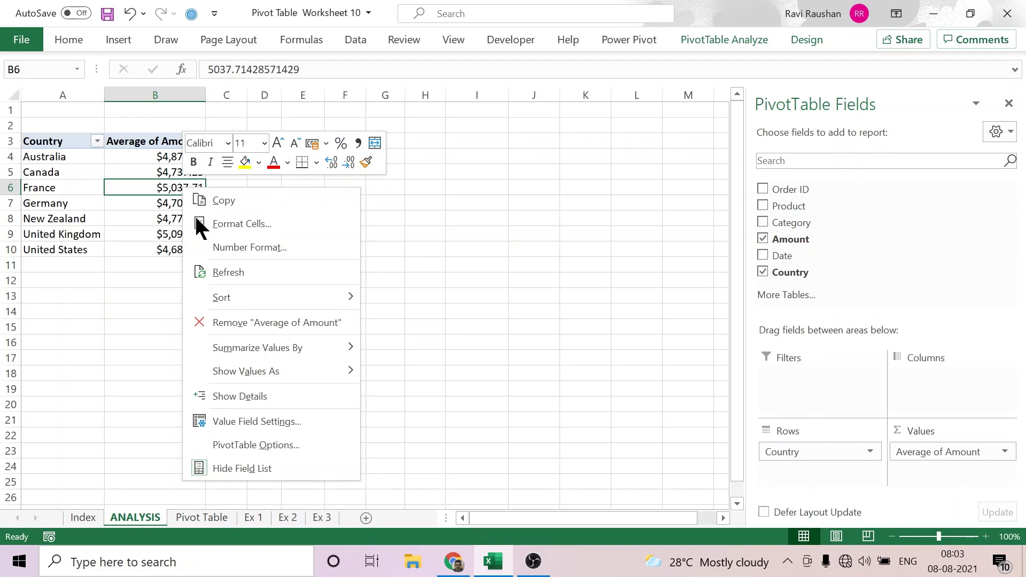
mouse_move(333, 345)
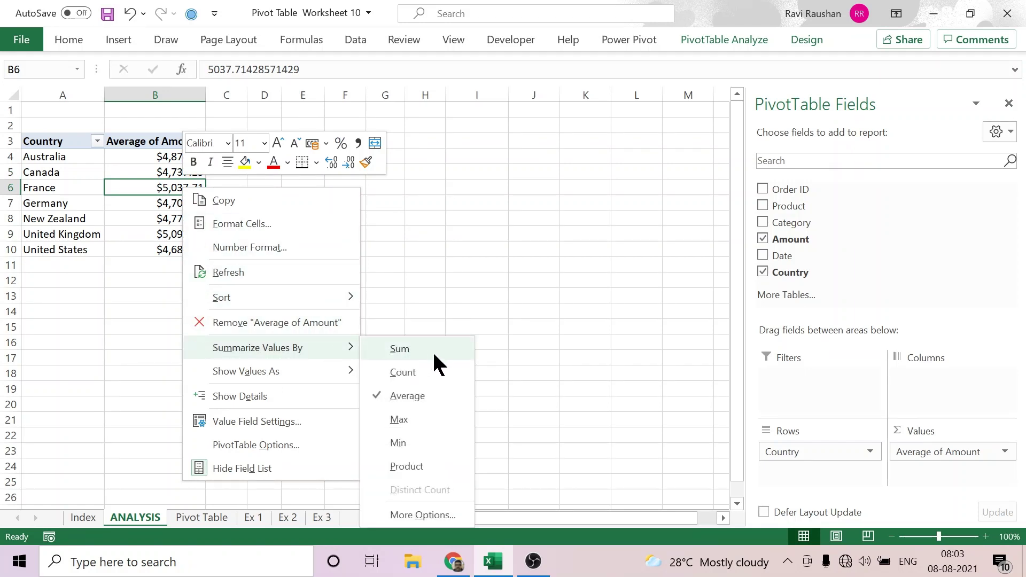
click(417, 424)
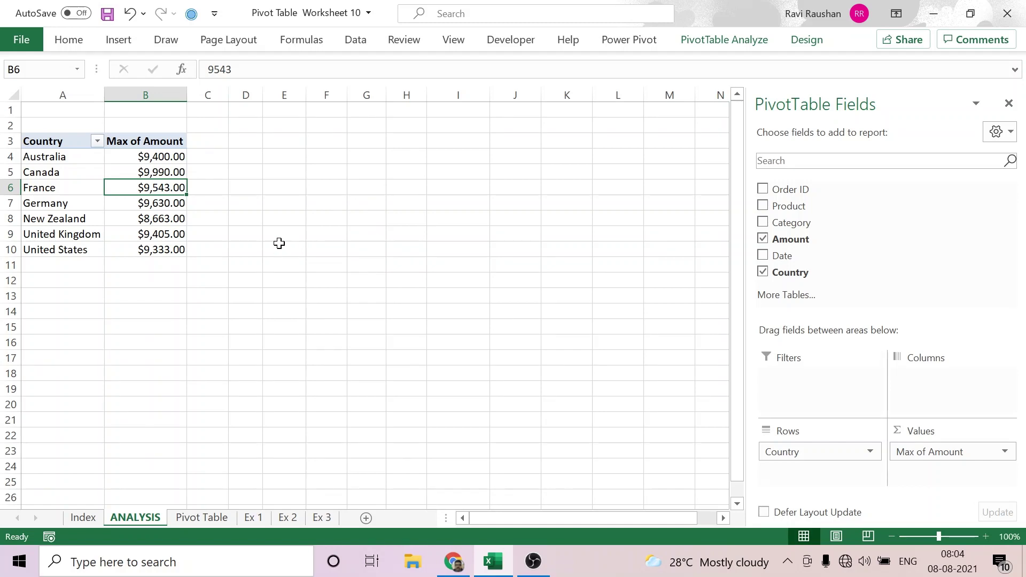
Turn on the PivotTable's grand totals for columns only.
click(802, 38)
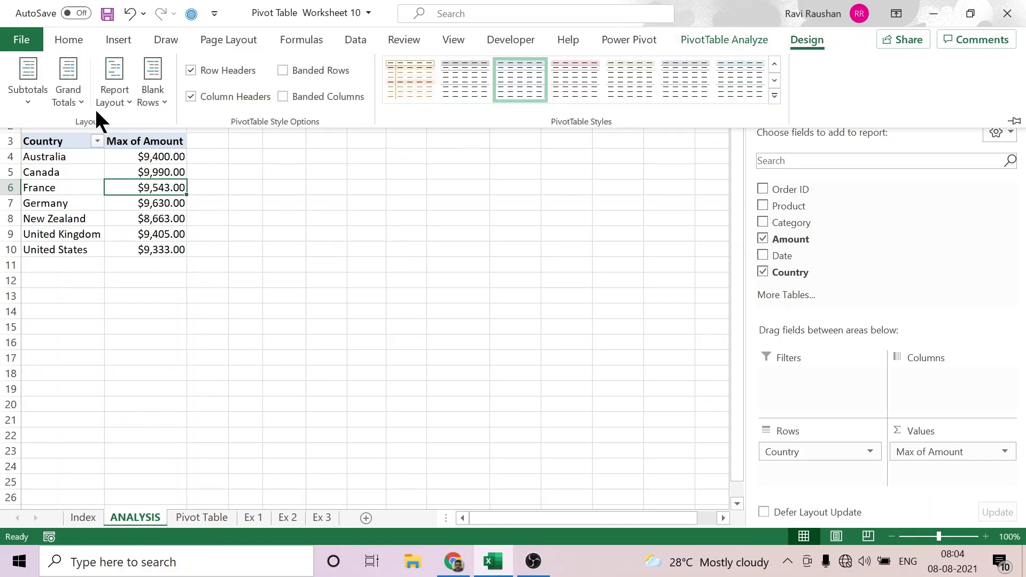
click(81, 98)
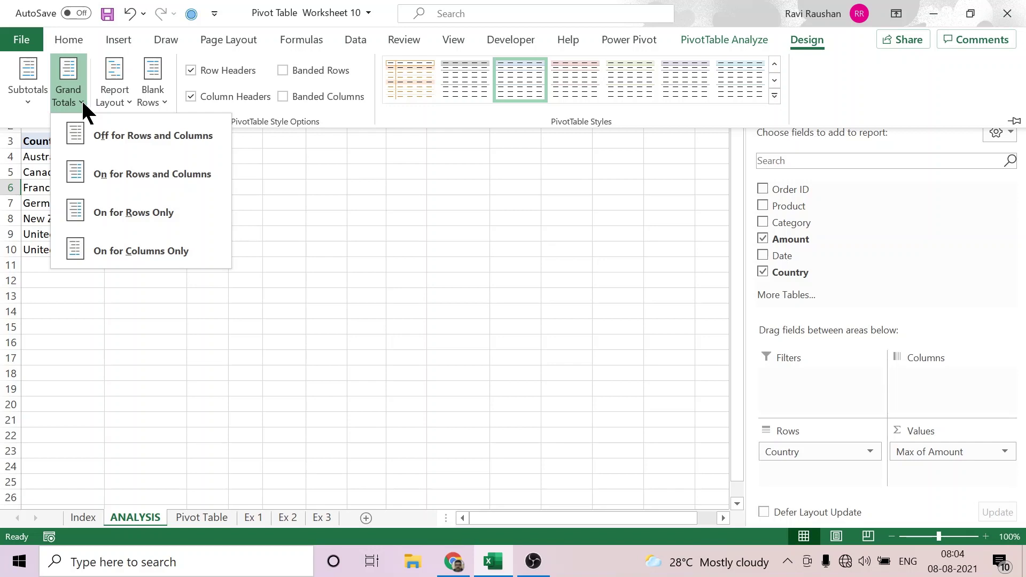
click(128, 249)
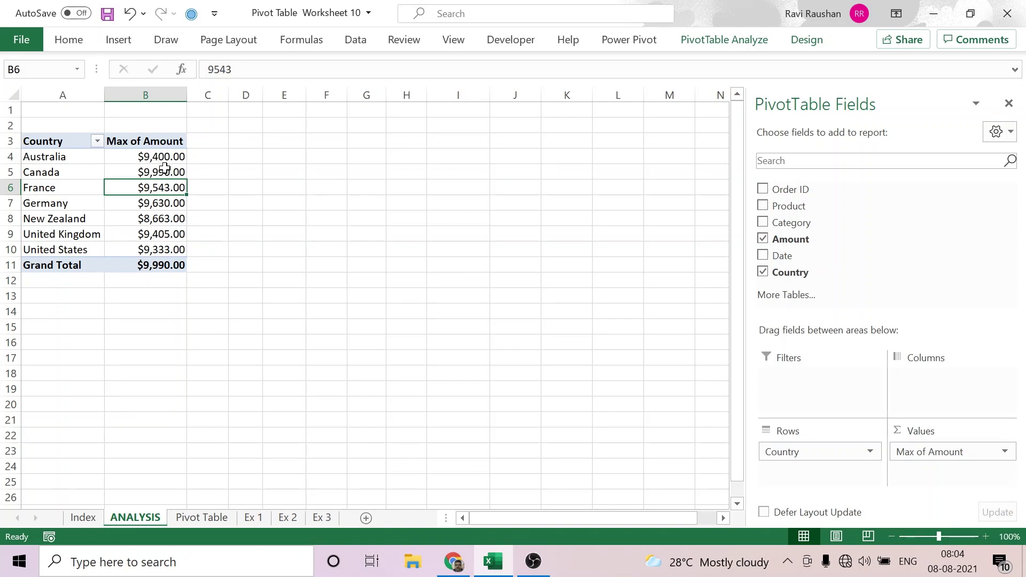
Show the Max of Amount values as % of Grand Total.
mouse_move(164, 168)
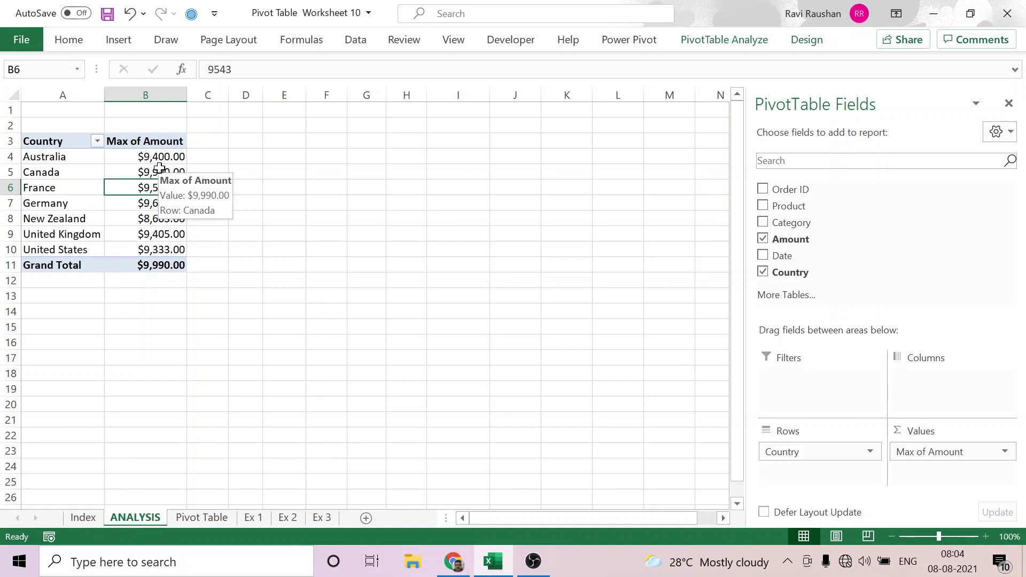
right_click(160, 170)
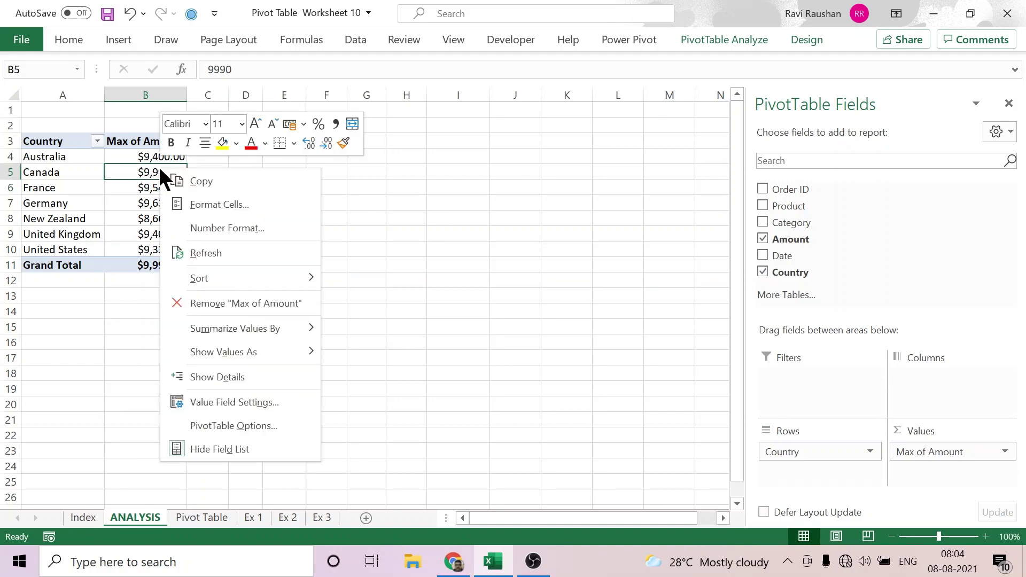
mouse_move(259, 352)
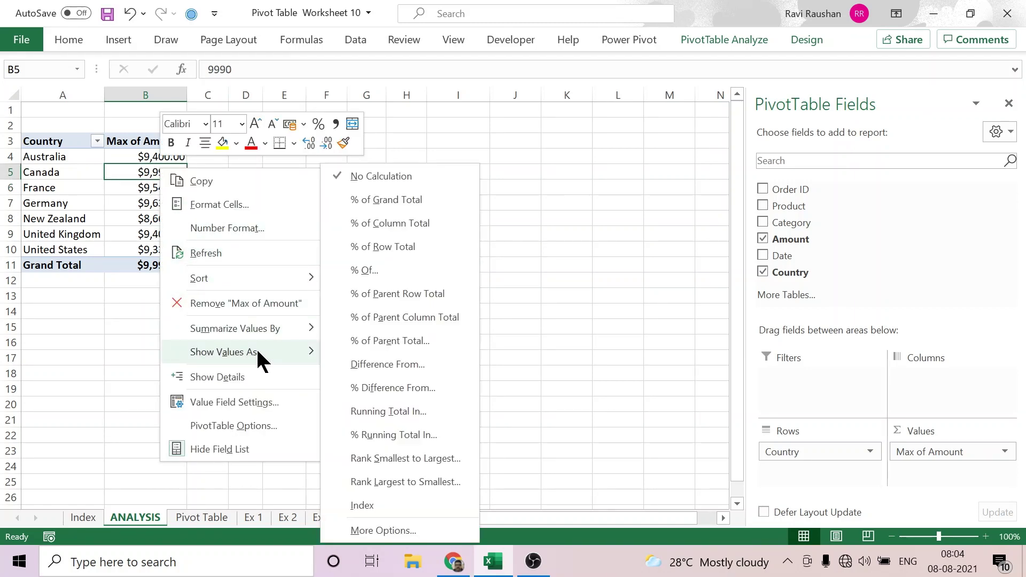
click(378, 203)
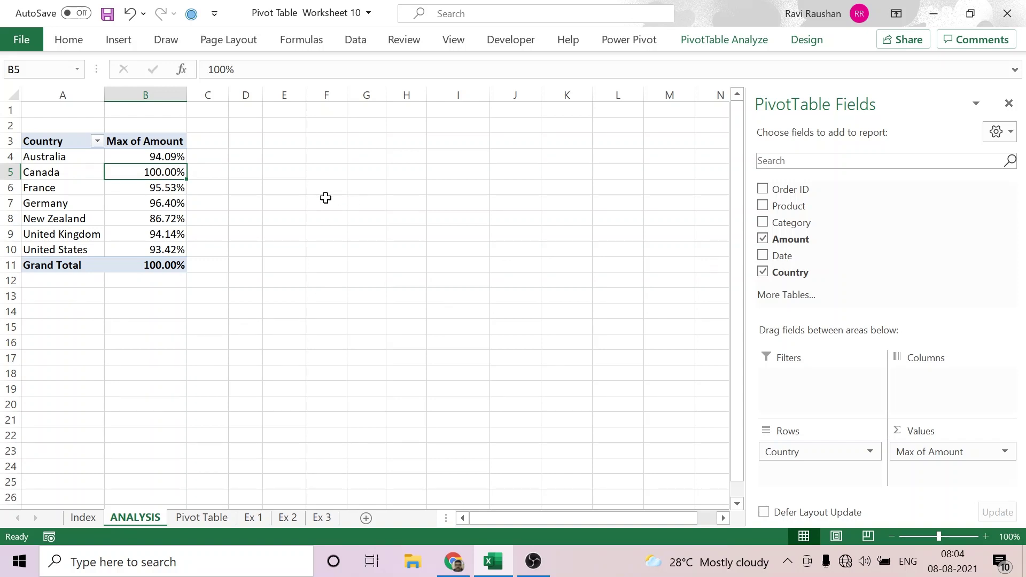
Set the Max of Amount values' display calculation back to No Calculation.
right_click(164, 213)
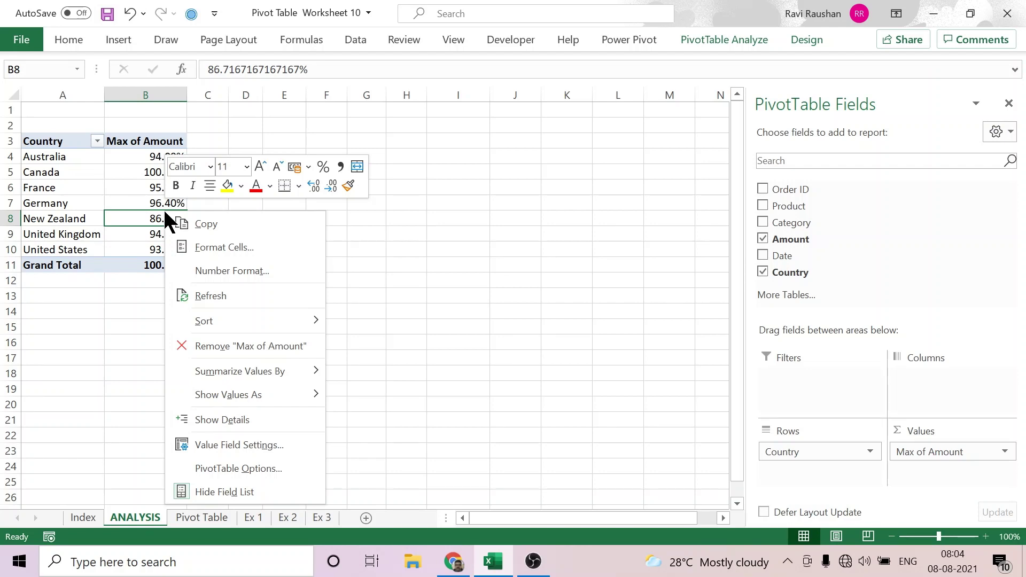
key(Escape)
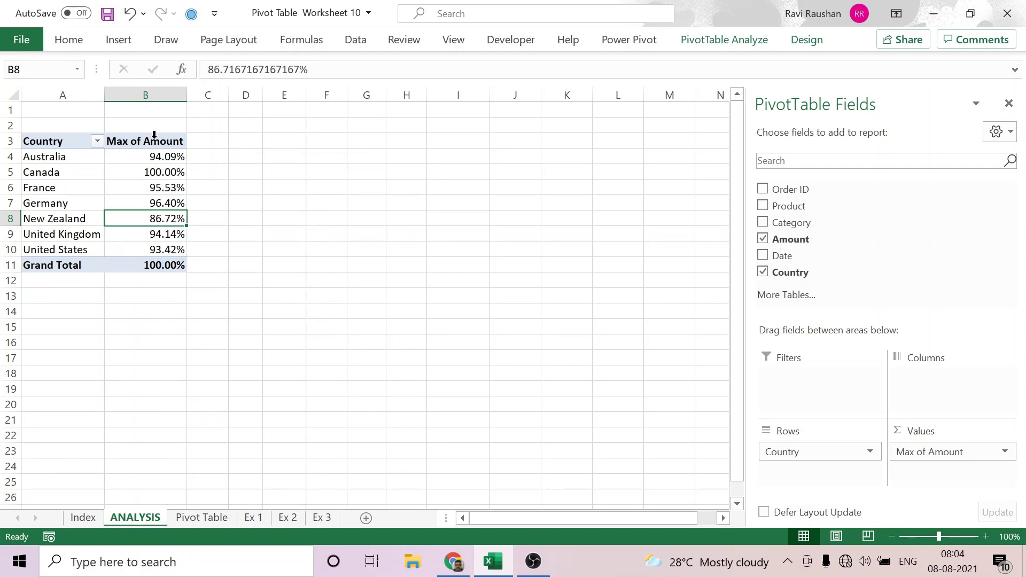
mouse_move(161, 269)
mouse_move(158, 199)
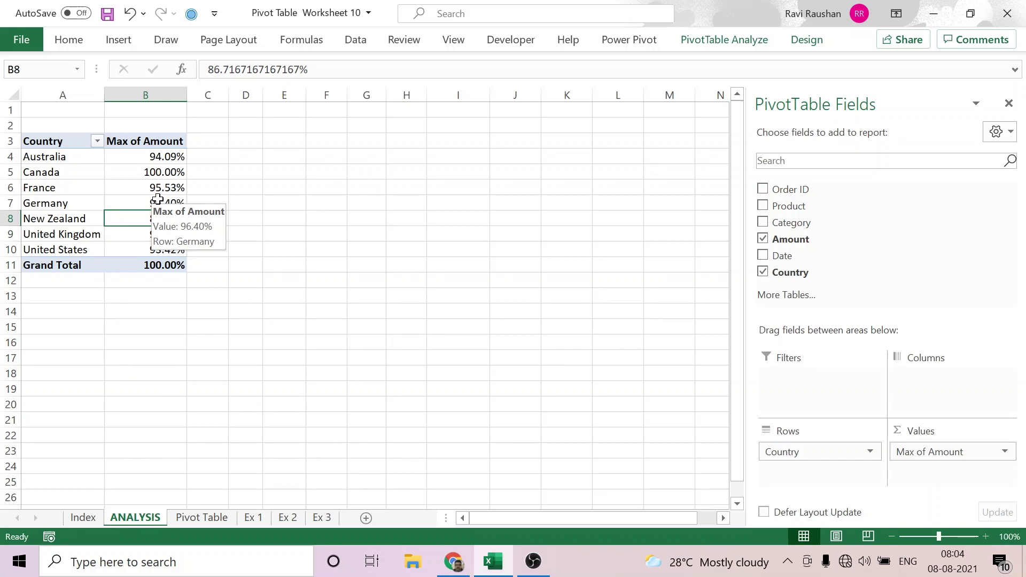
right_click(158, 200)
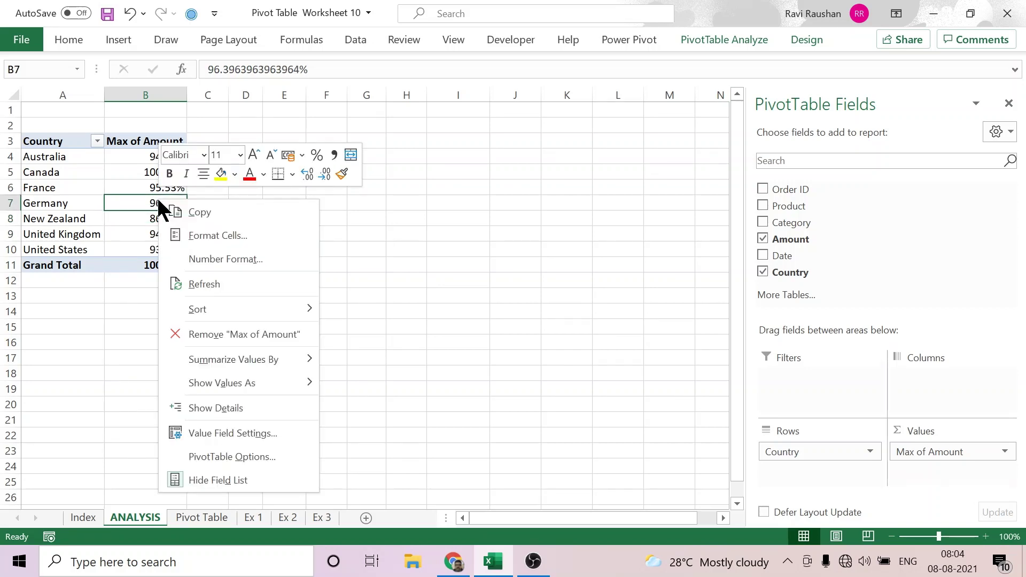
mouse_move(283, 390)
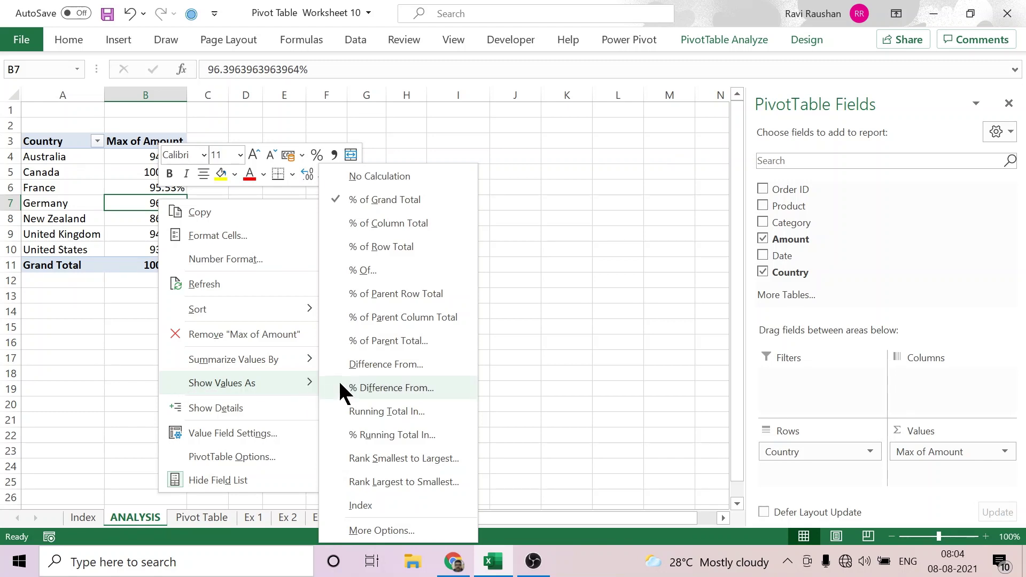
click(378, 182)
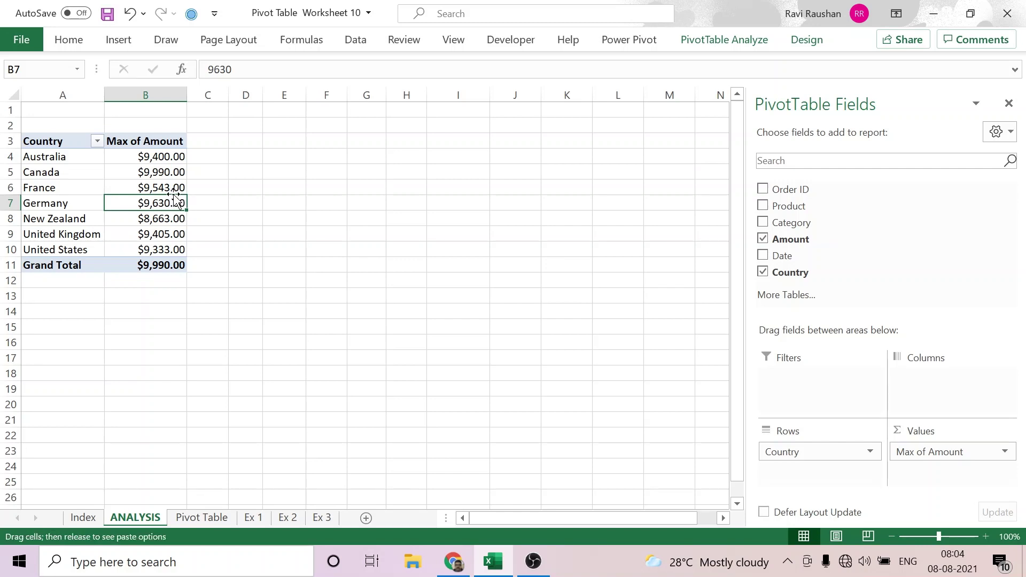
Summarize the PivotTable's amount values by Sum for each country.
right_click(160, 172)
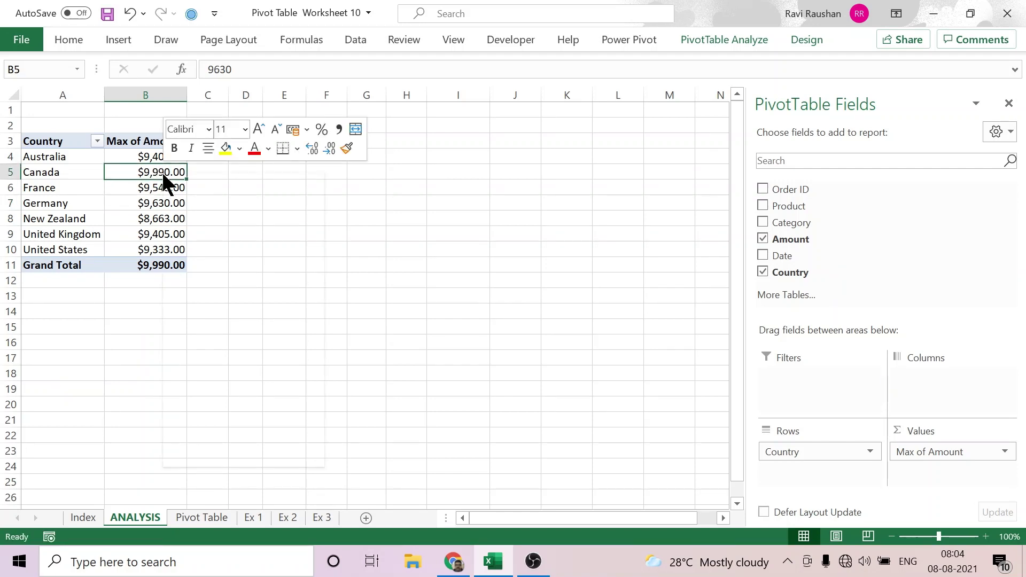
mouse_move(284, 336)
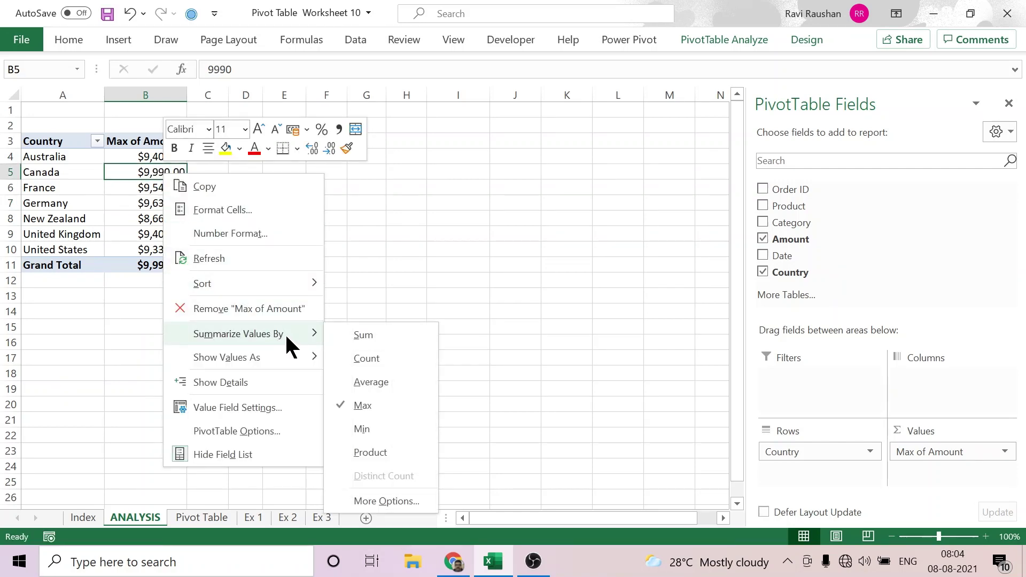
click(368, 334)
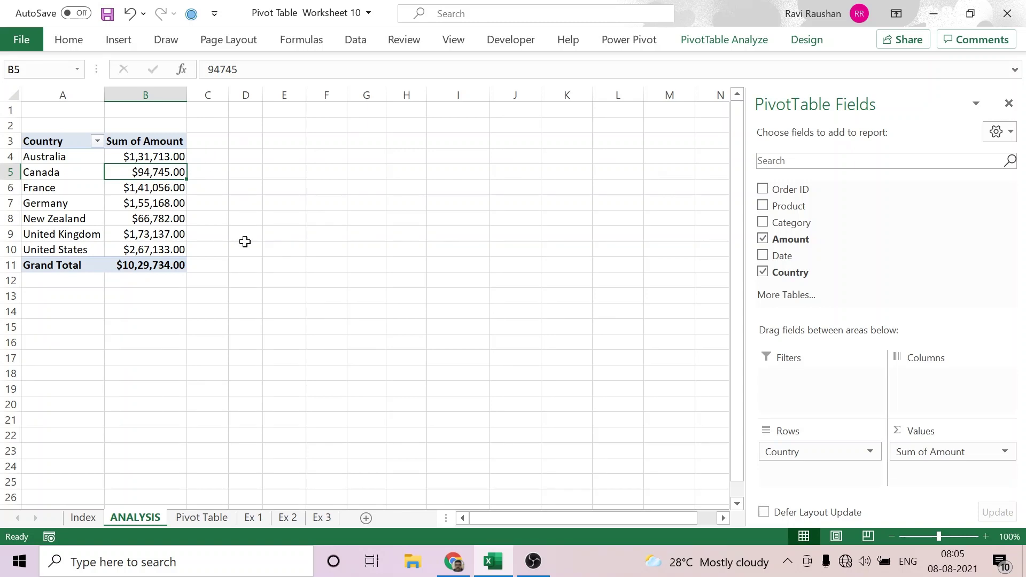
Show the Sum of Amount values as % of Grand Total.
right_click(166, 183)
mouse_move(278, 371)
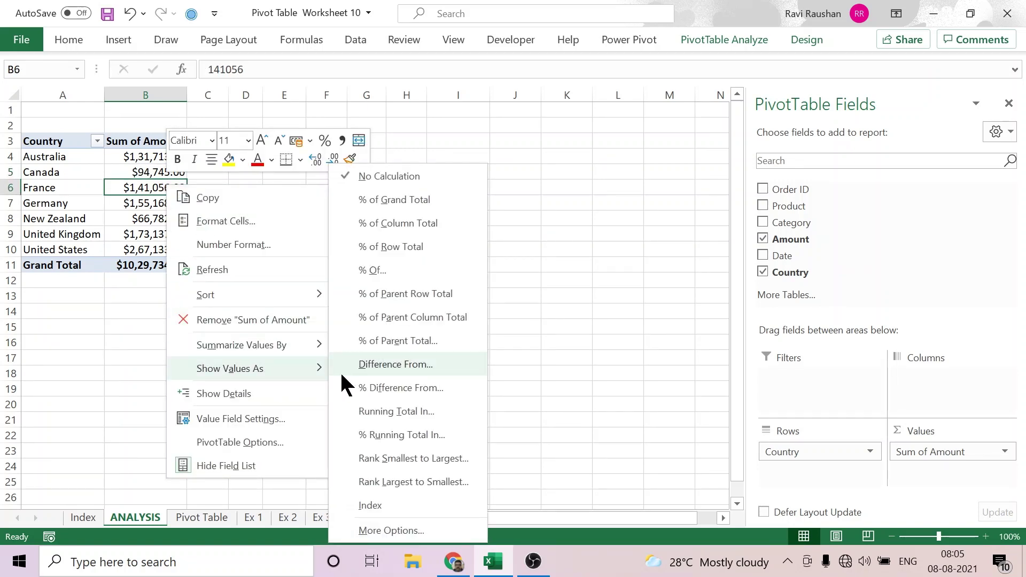
click(396, 202)
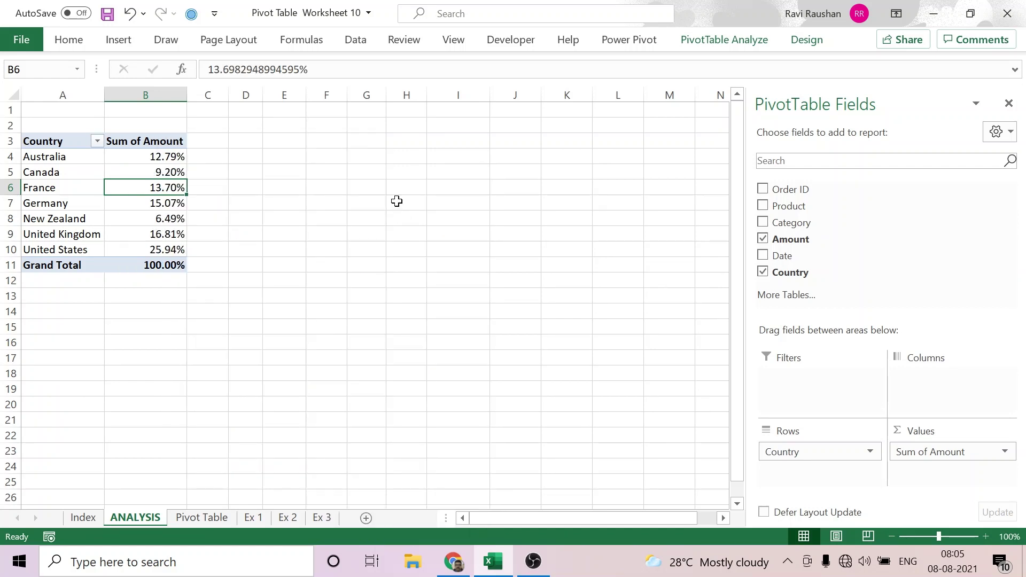
click(284, 268)
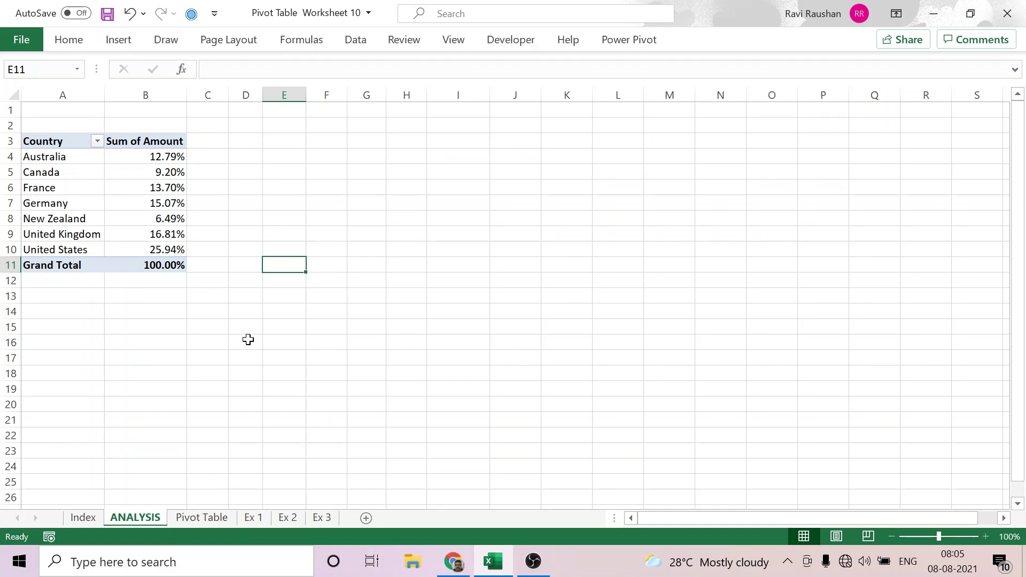
Set the Sum of Amount values' display calculation back to No Calculation.
click(129, 188)
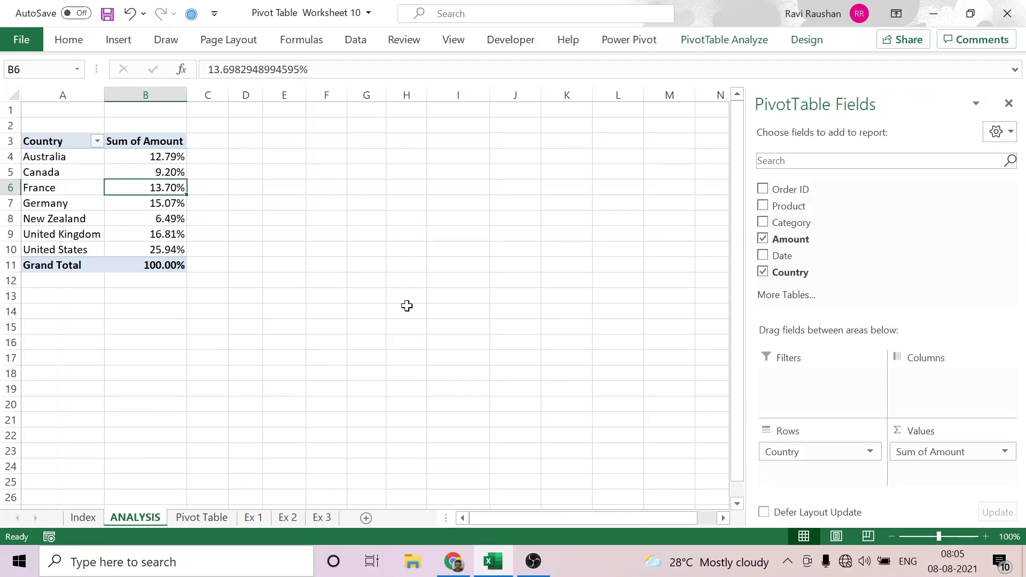
right_click(156, 187)
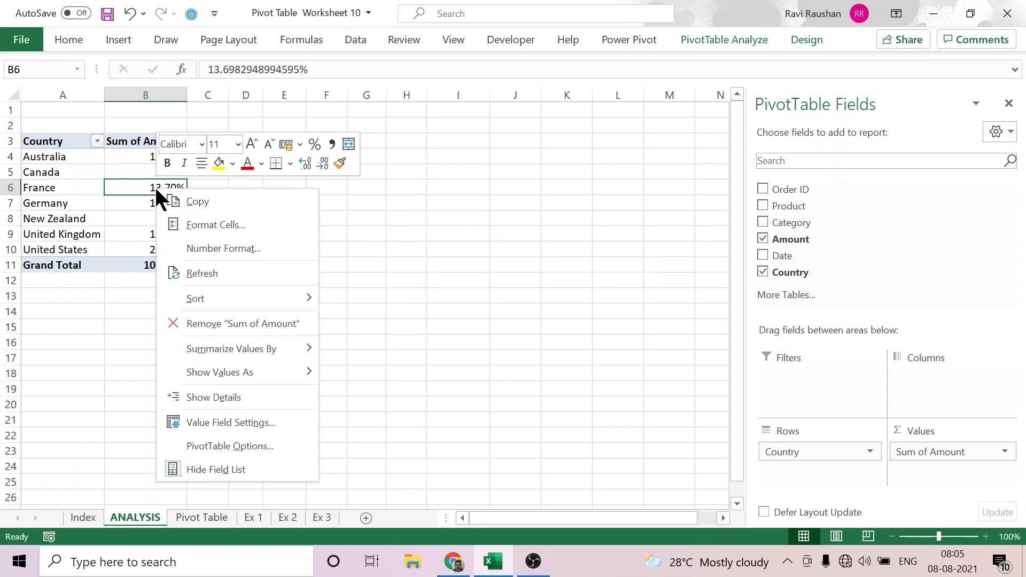
mouse_move(300, 371)
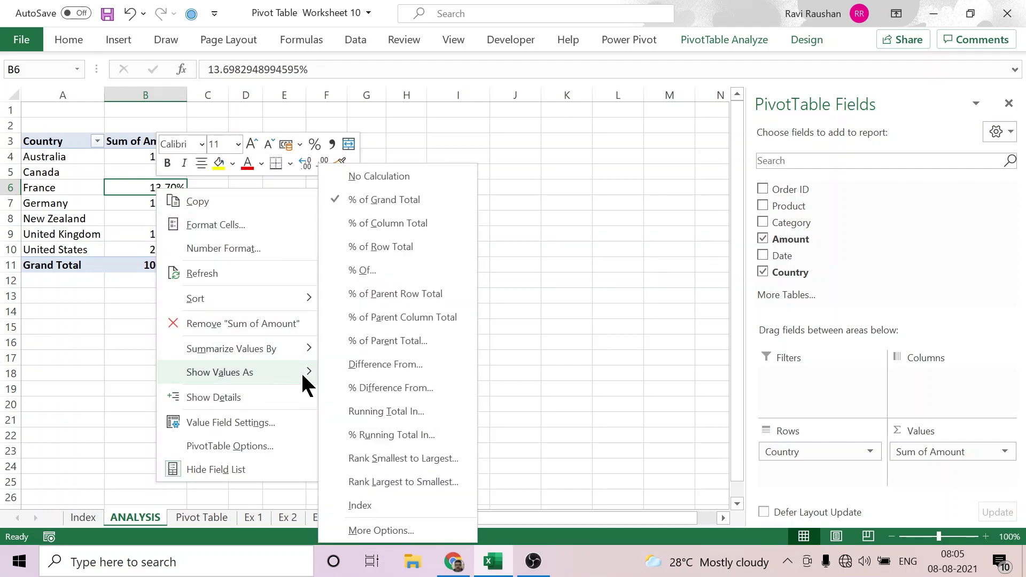
click(365, 182)
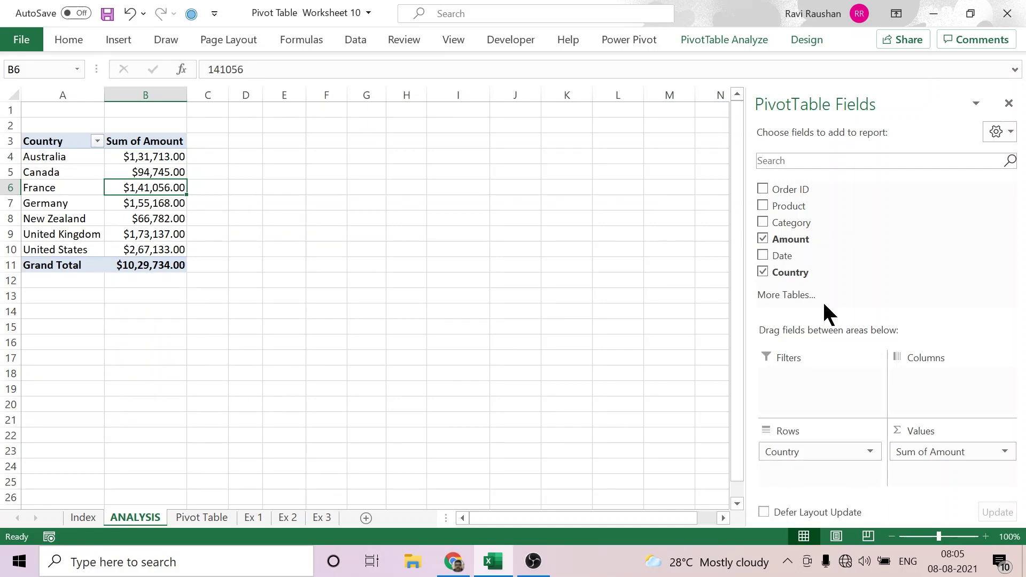
Add the Product field to the PivotTable's columns and turn on grand totals for both rows and columns.
drag(805, 214, 968, 382)
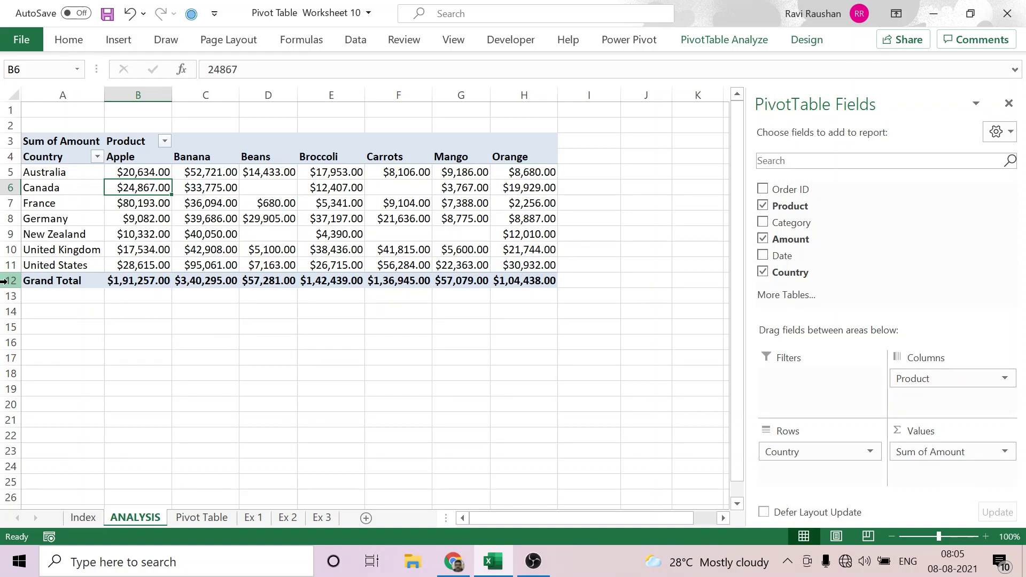
mouse_move(143, 280)
click(819, 38)
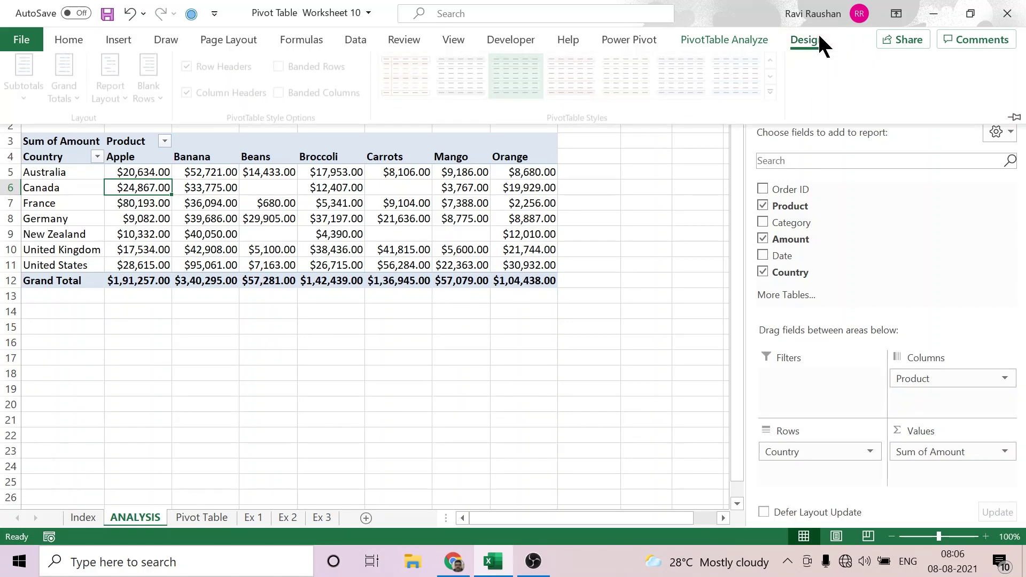
click(80, 101)
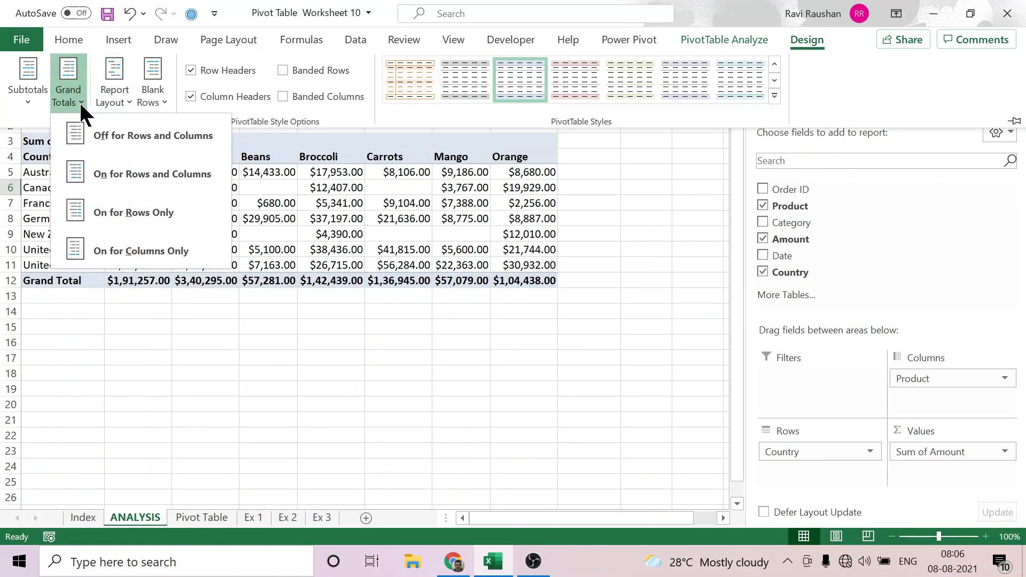
click(115, 175)
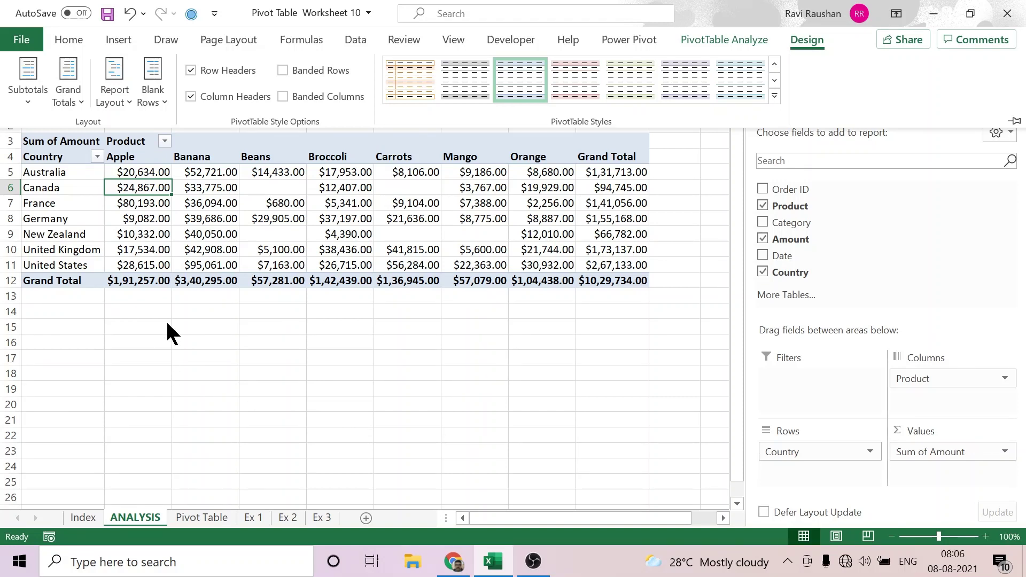
click(332, 372)
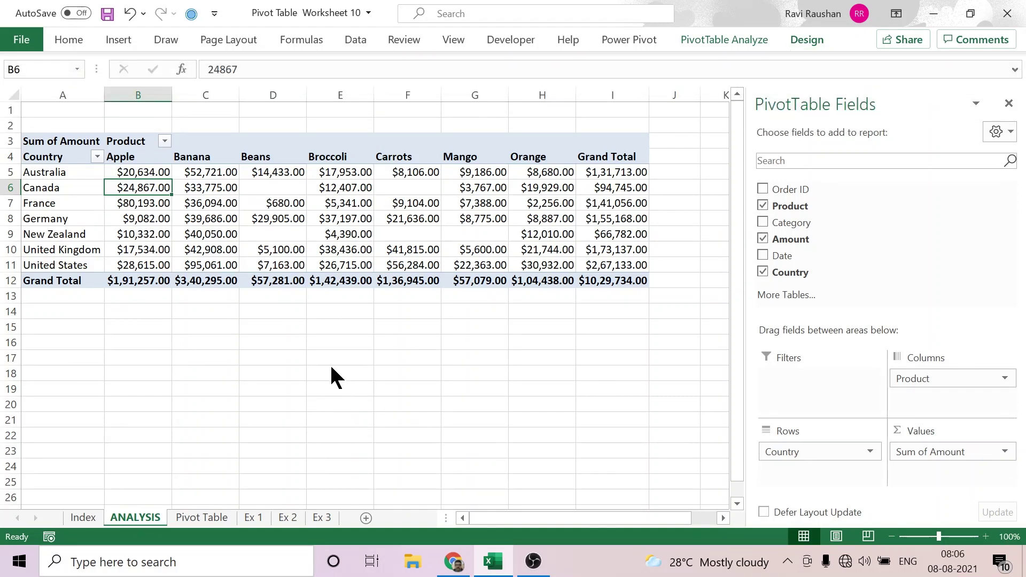
click(332, 372)
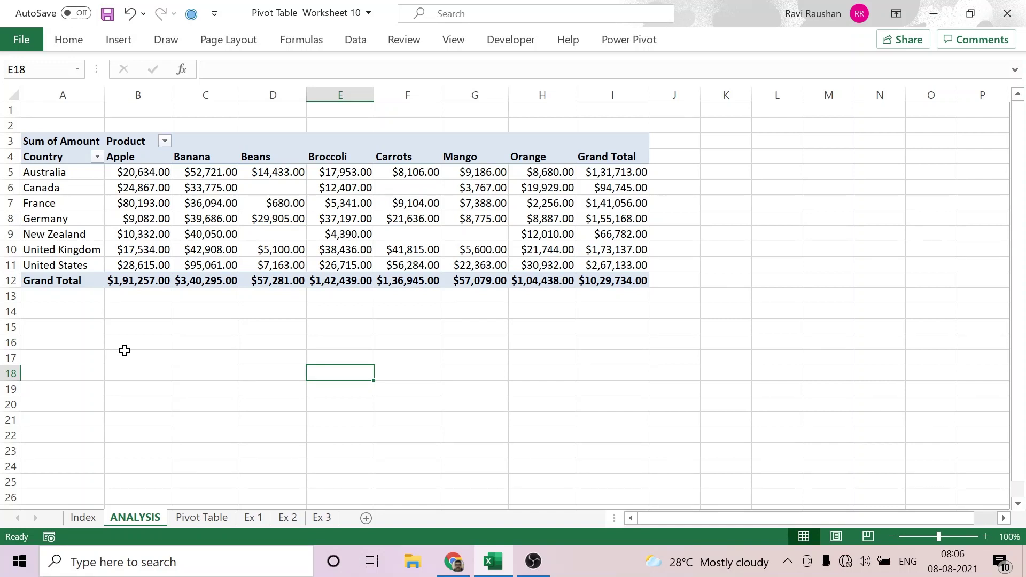
Filter the PivotTable's Country field to only Australia.
click(97, 157)
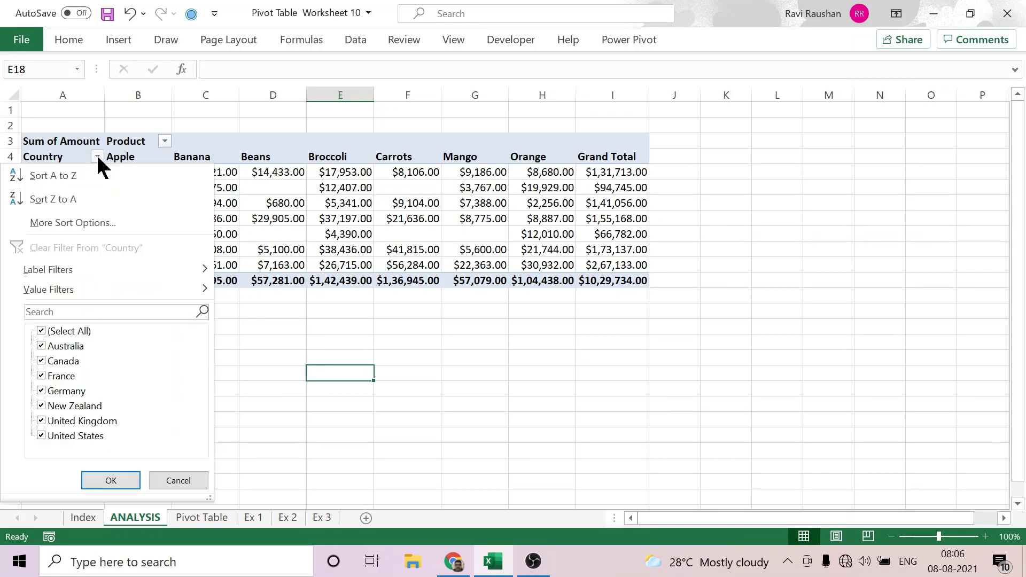
click(41, 328)
click(41, 346)
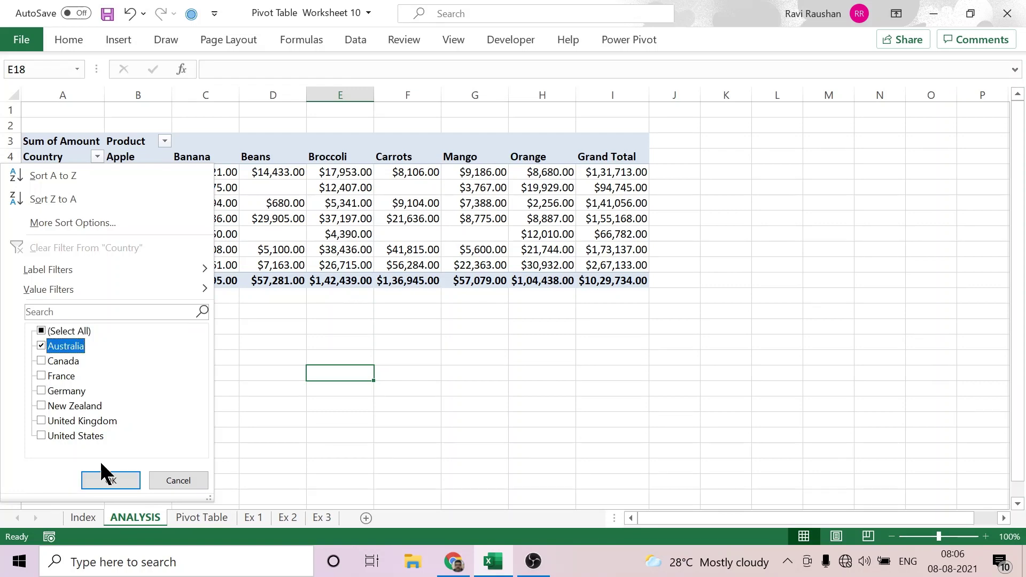
click(110, 480)
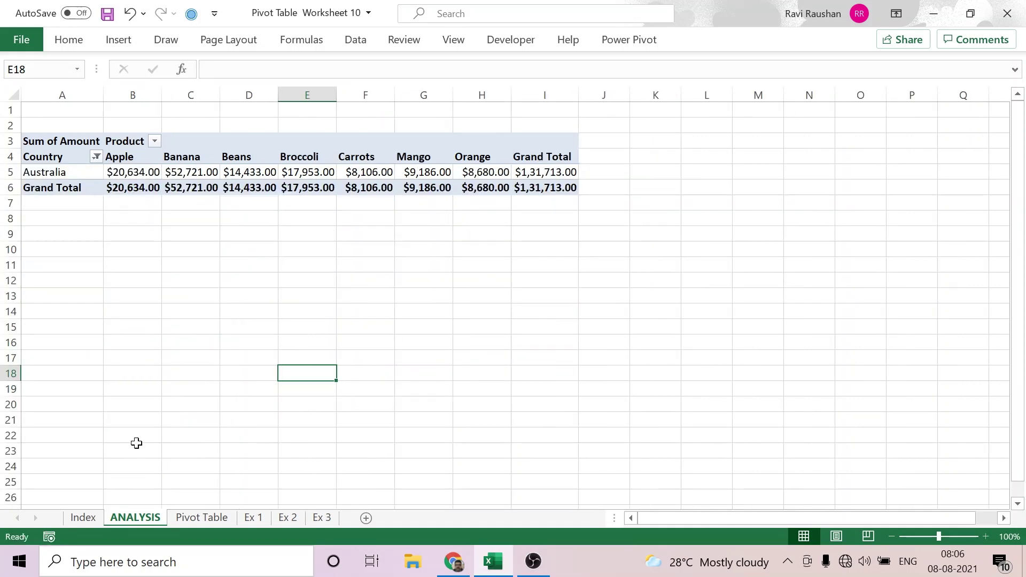
Filter the PivotTable's Product field to only Apple.
click(155, 144)
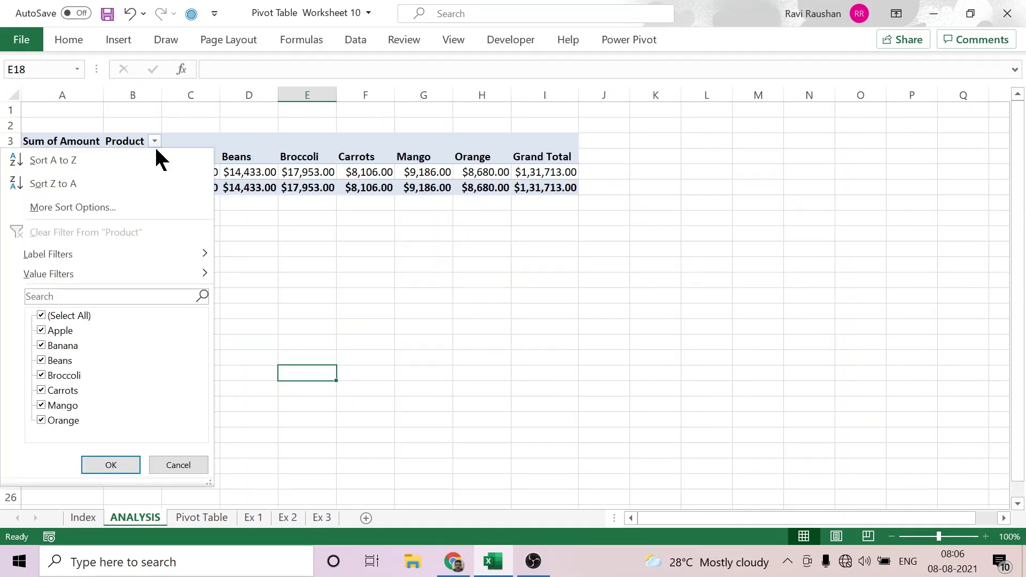
click(42, 315)
click(41, 330)
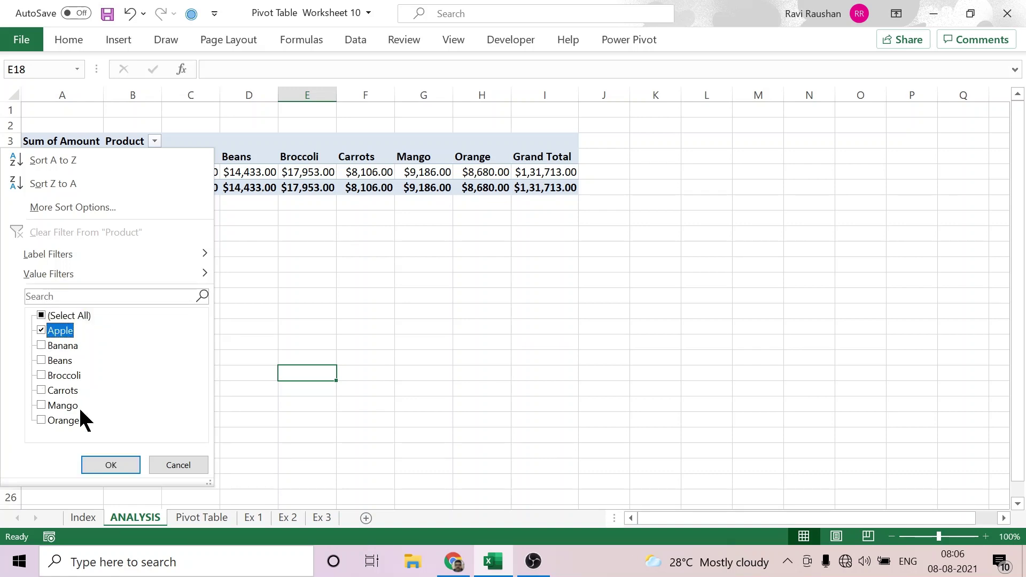
click(110, 464)
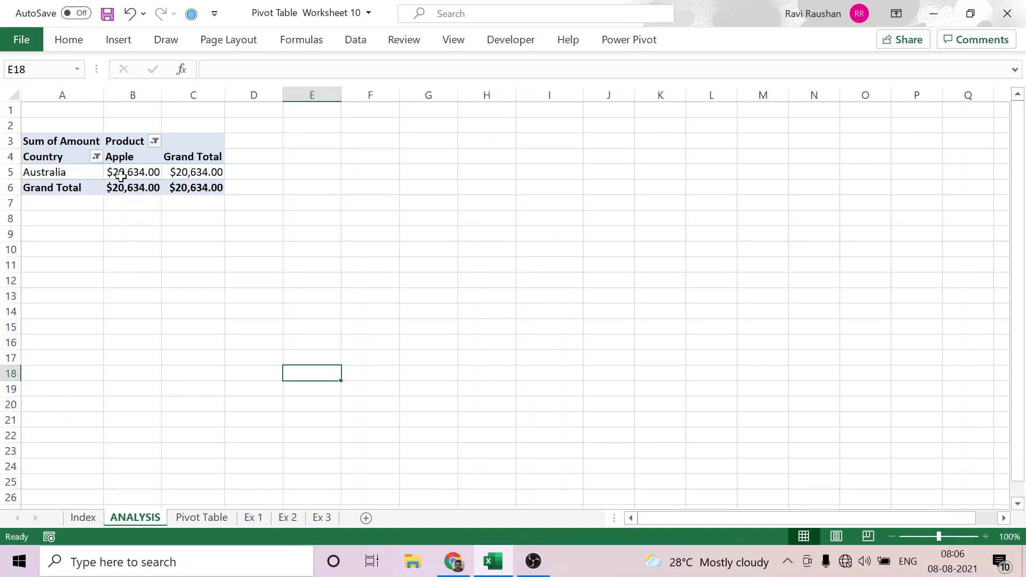
Turn off the PivotTable's grand totals for both rows and columns.
click(211, 170)
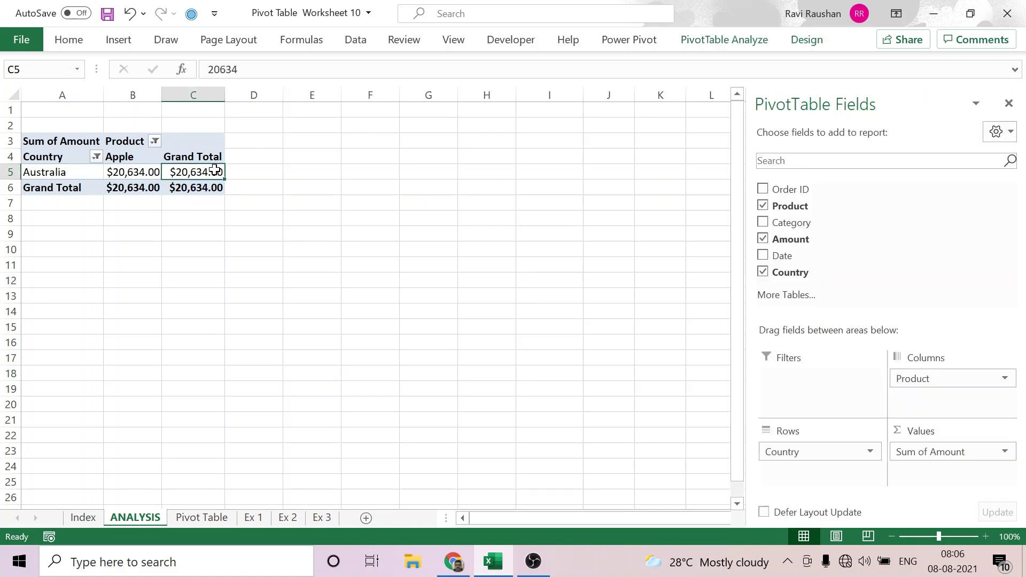
click(802, 40)
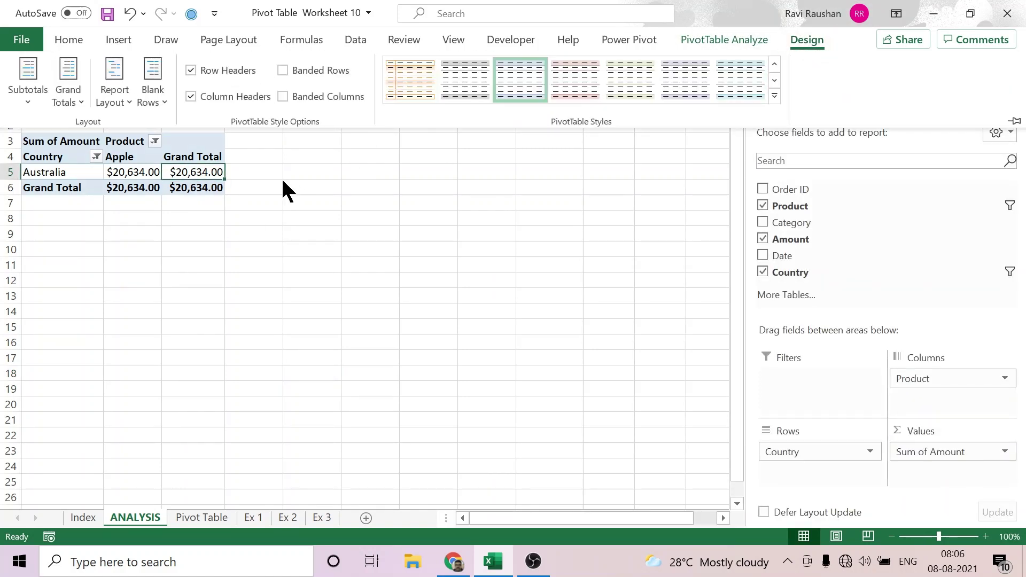
click(80, 101)
click(101, 141)
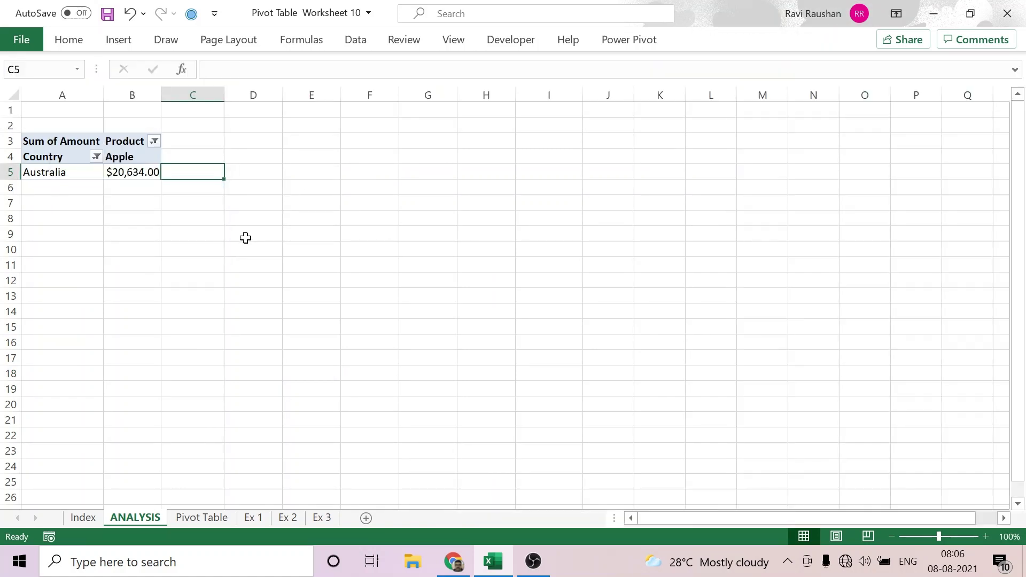
click(255, 246)
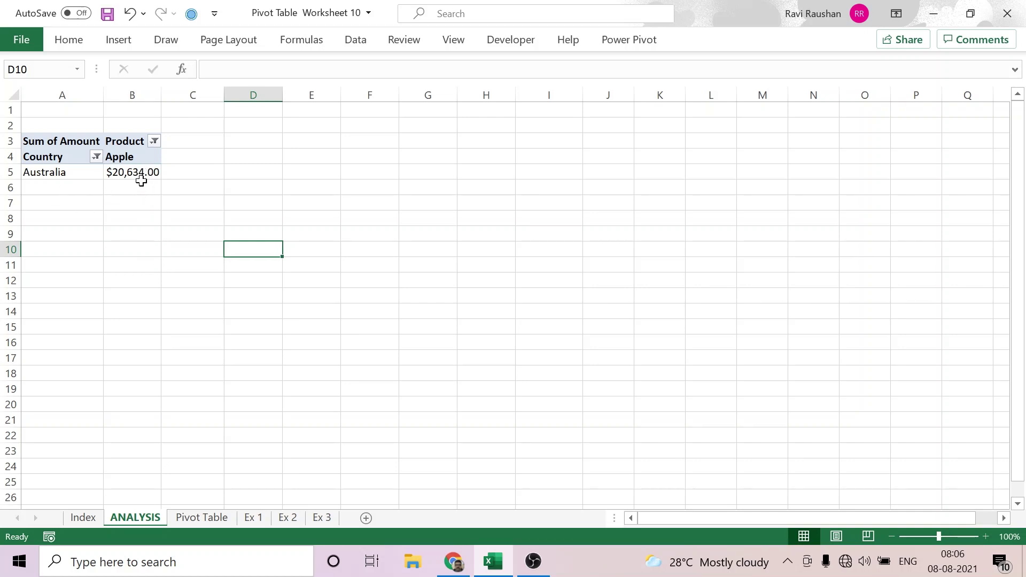
Show the source records behind the Australia Apple amount on a new sheet and autofit its Date column.
mouse_move(140, 175)
click(145, 175)
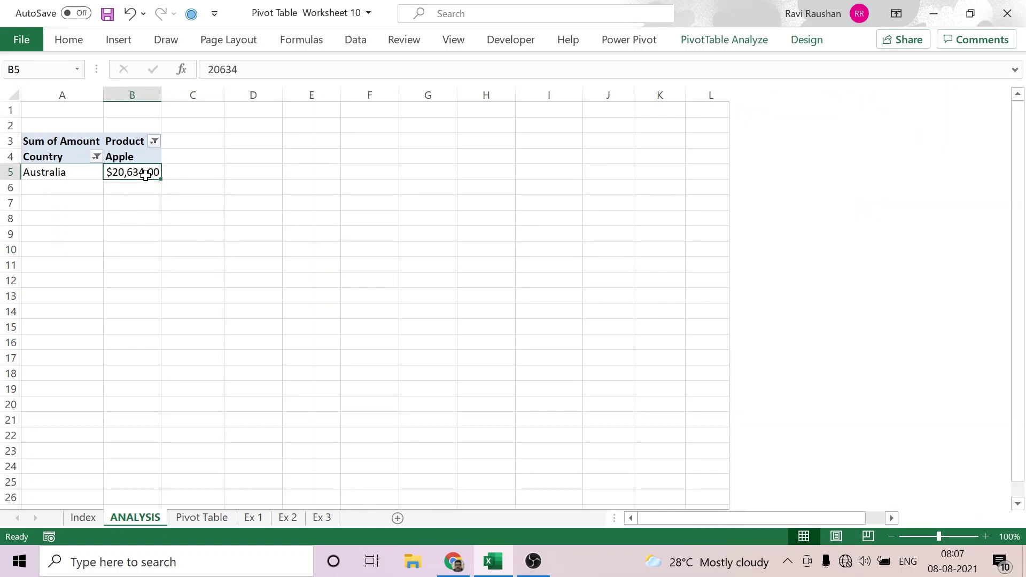
double_click(145, 175)
click(396, 261)
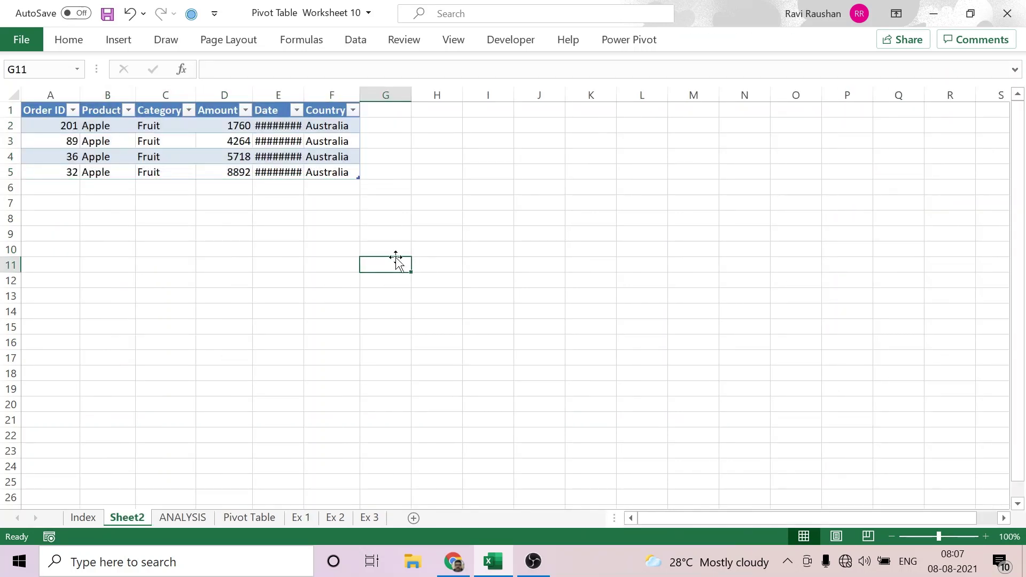
double_click(304, 92)
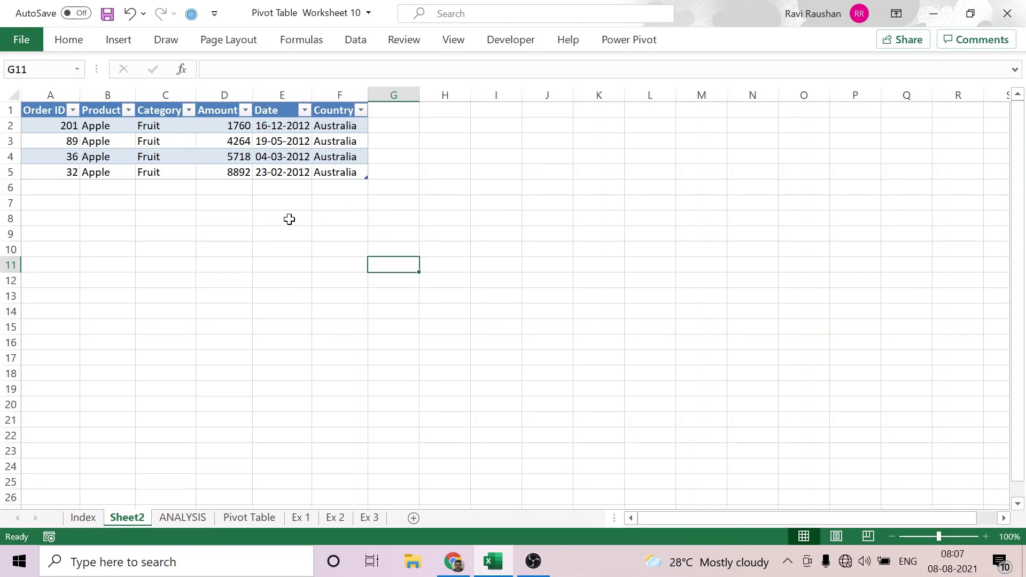
Add a total row to the detail table and set the Amount column's total to Sum.
click(231, 131)
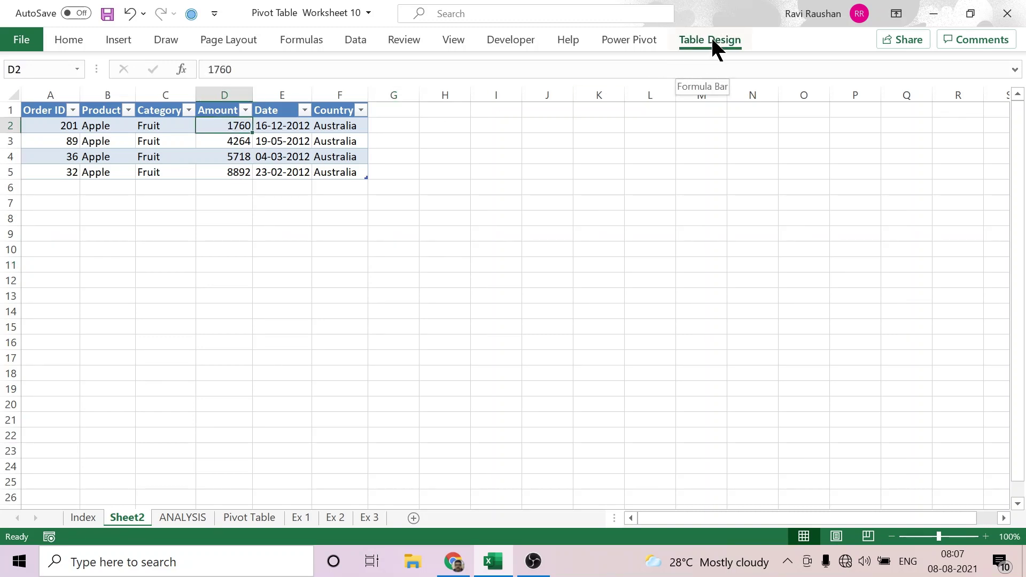
click(711, 37)
click(457, 81)
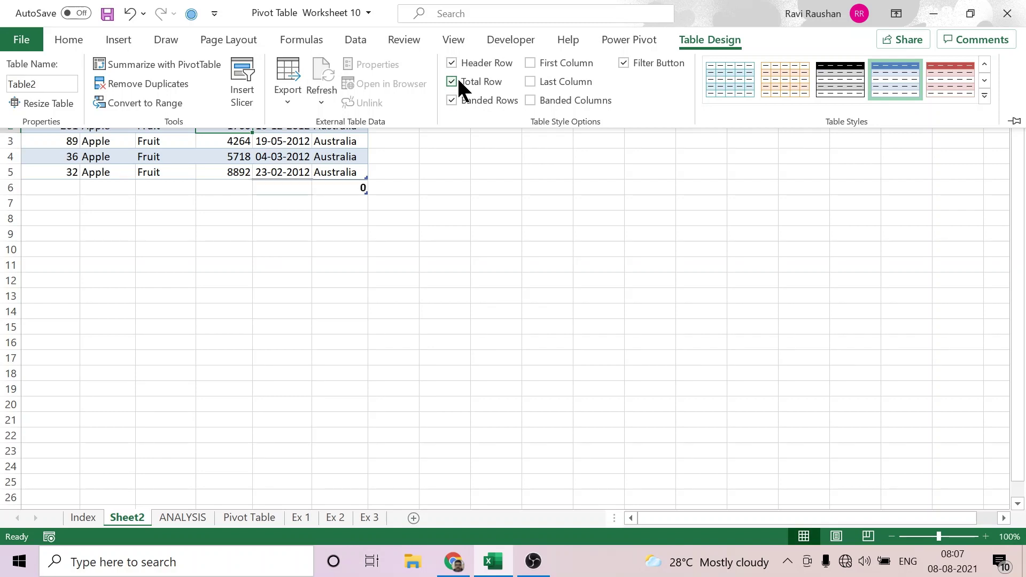
click(217, 187)
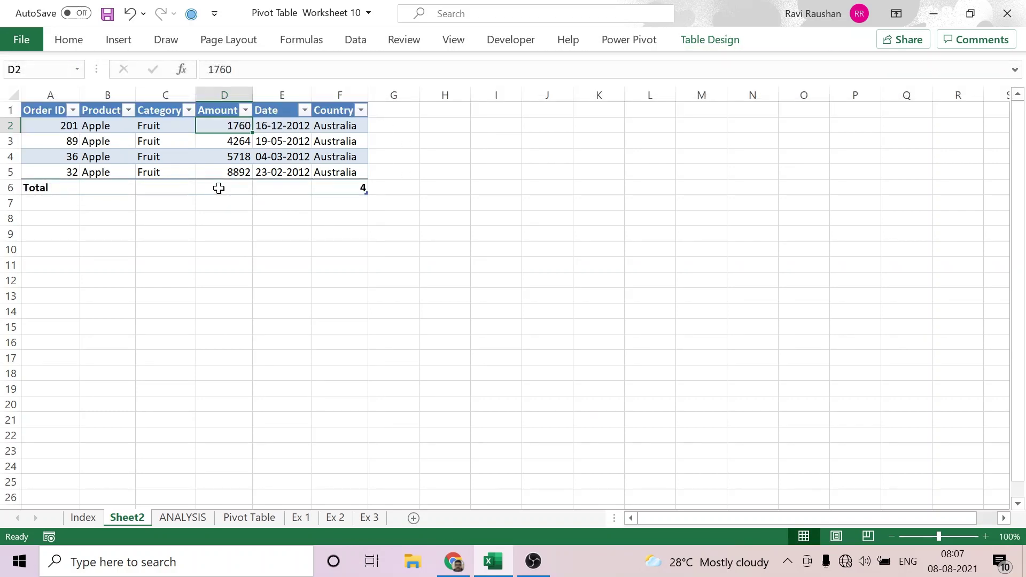
click(225, 187)
click(260, 188)
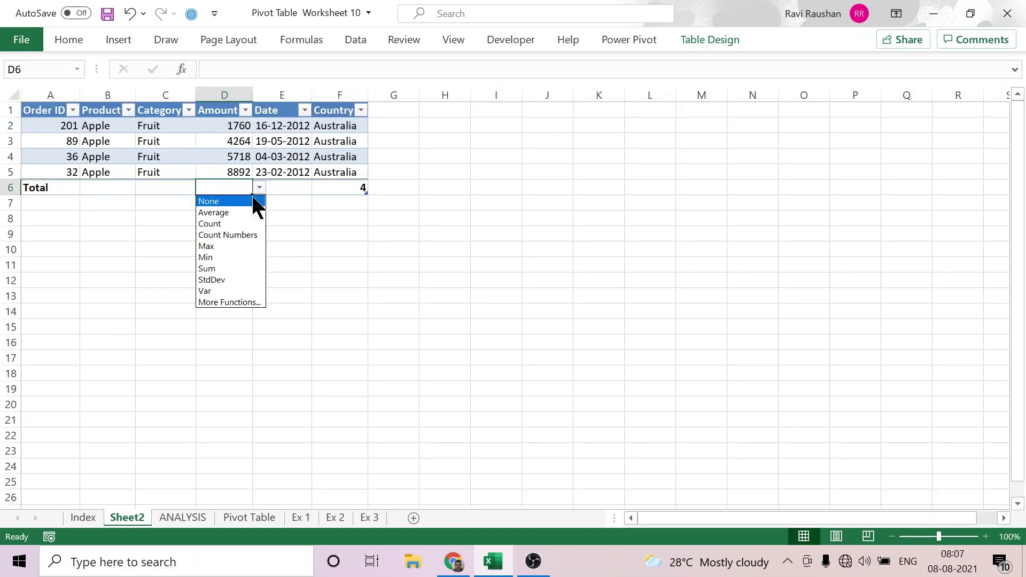
click(218, 268)
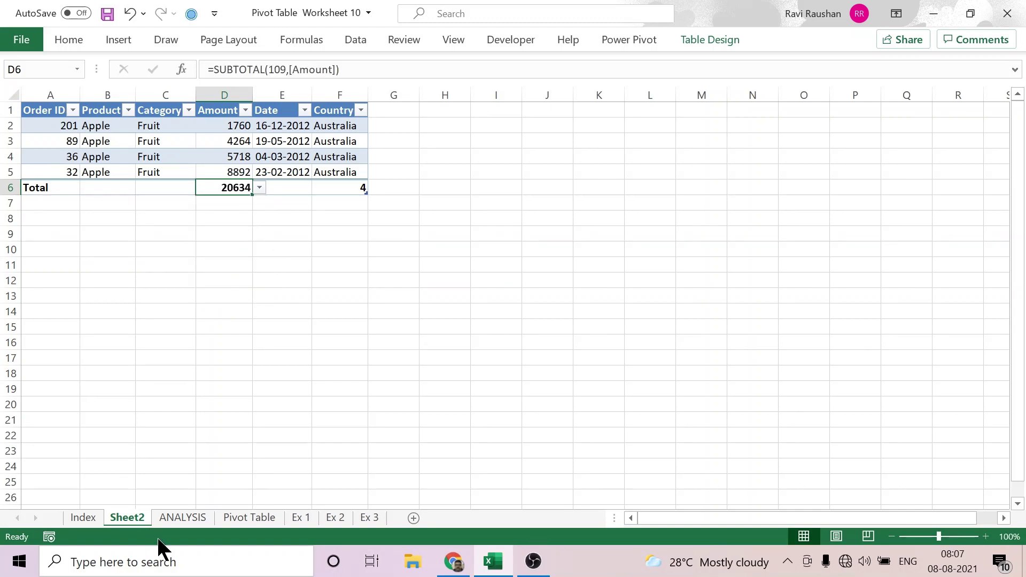
Return to the ANALYSIS sheet and include all products again in the PivotTable's Product filter.
click(179, 518)
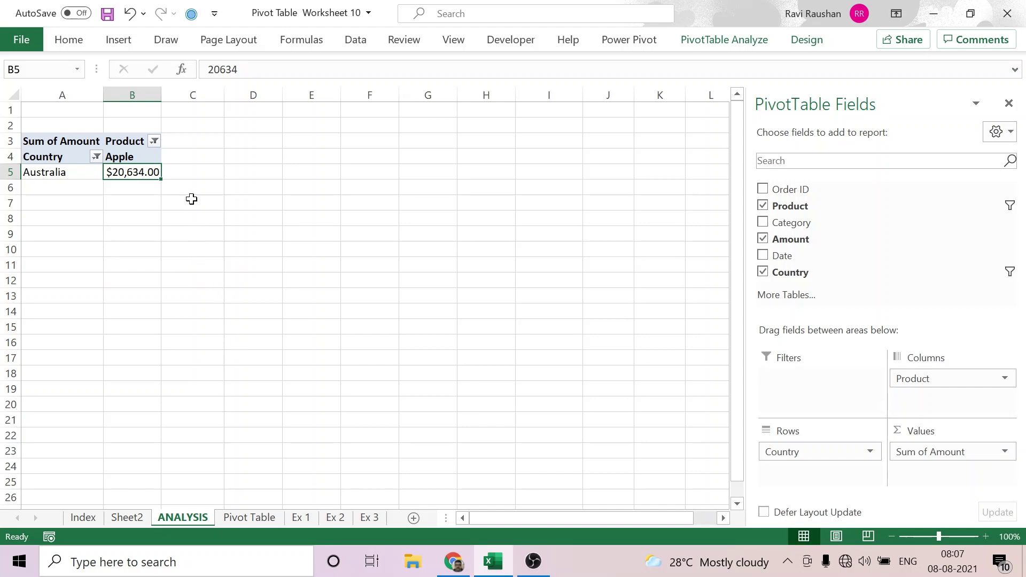
click(155, 140)
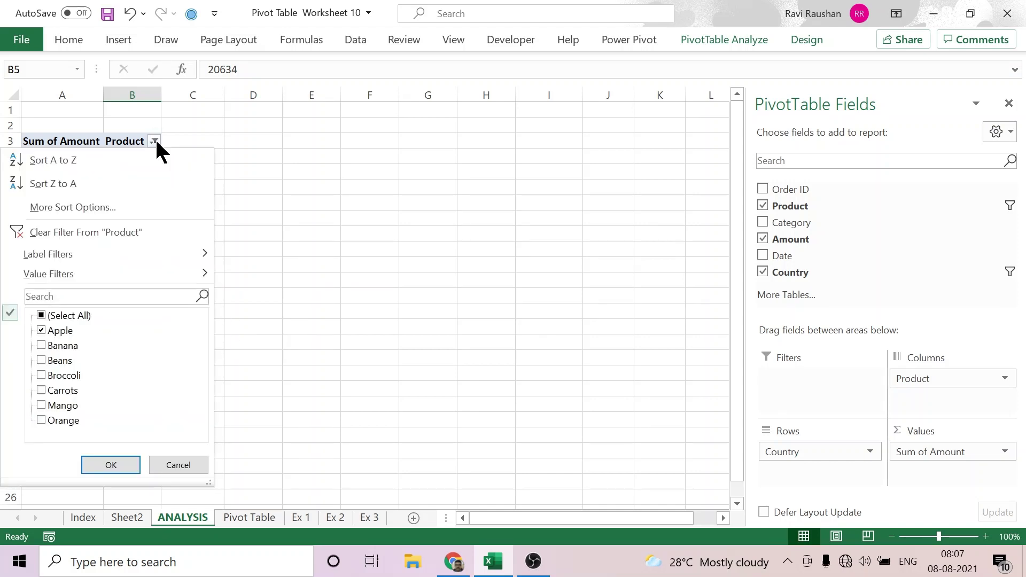
click(41, 315)
click(113, 465)
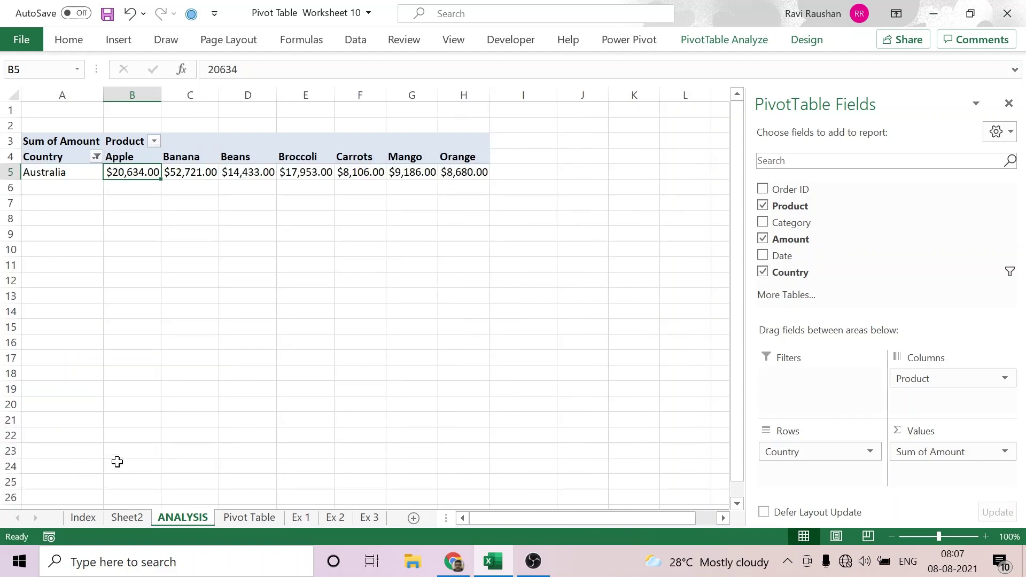
Include all countries again in the PivotTable's Country filter.
click(96, 157)
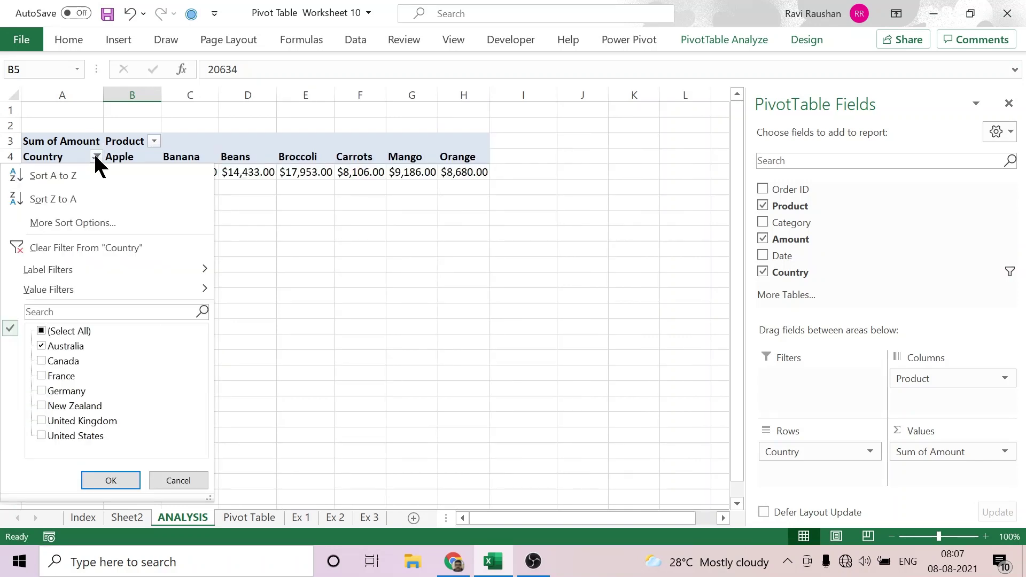
click(41, 331)
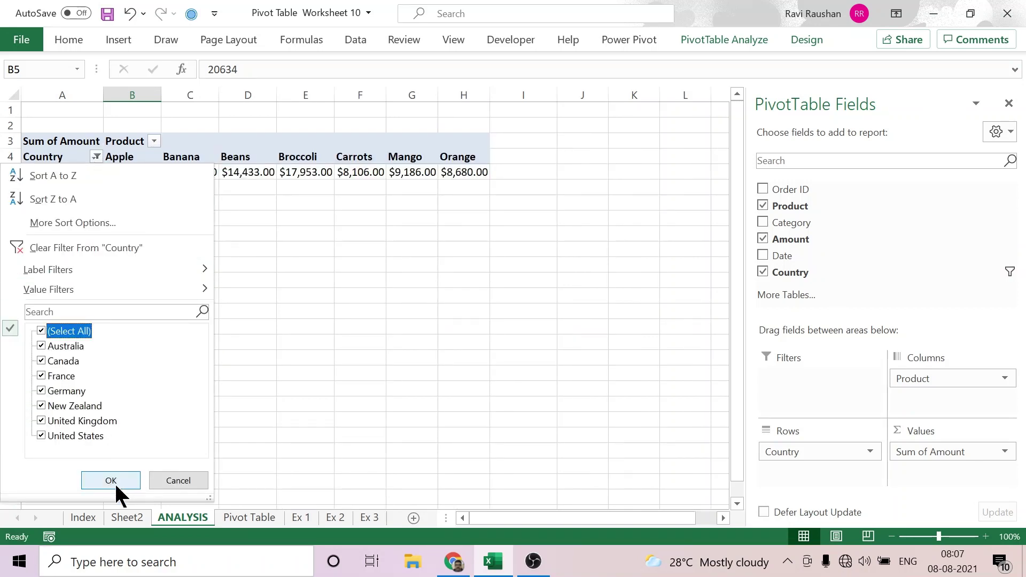
click(112, 480)
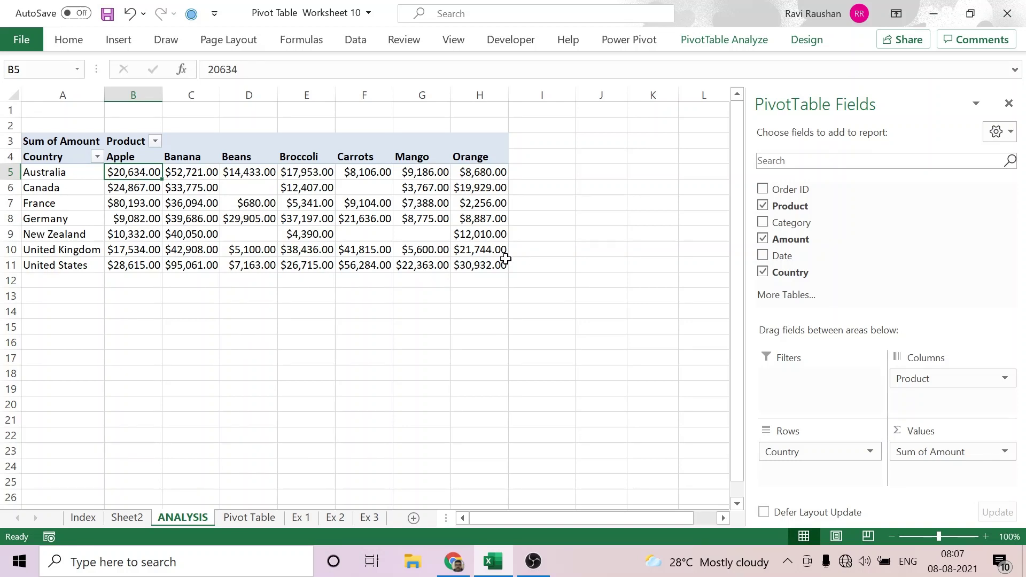
Turn on the PivotTable's grand totals for both rows and columns.
mouse_move(371, 171)
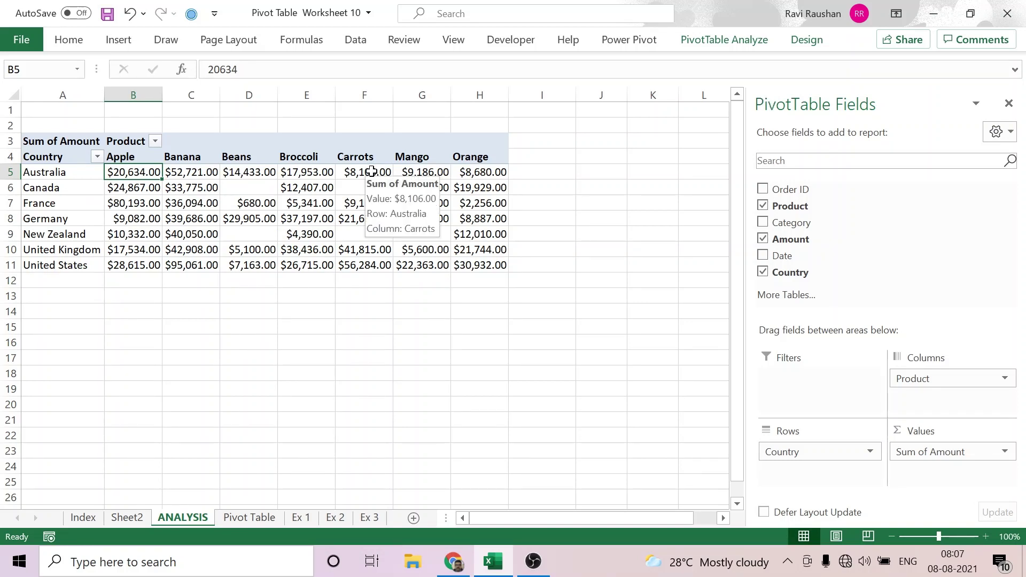
mouse_move(425, 172)
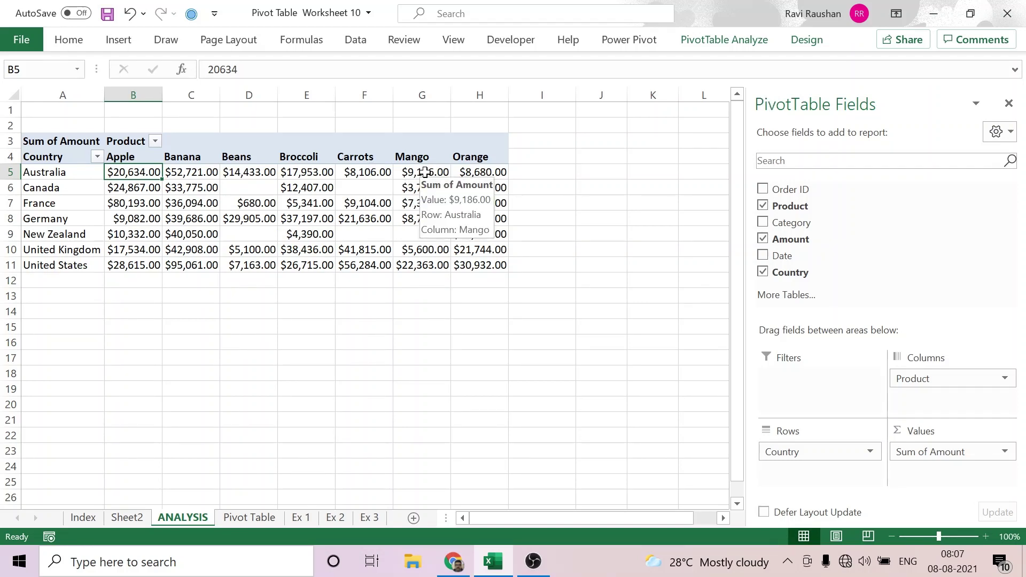
mouse_move(472, 173)
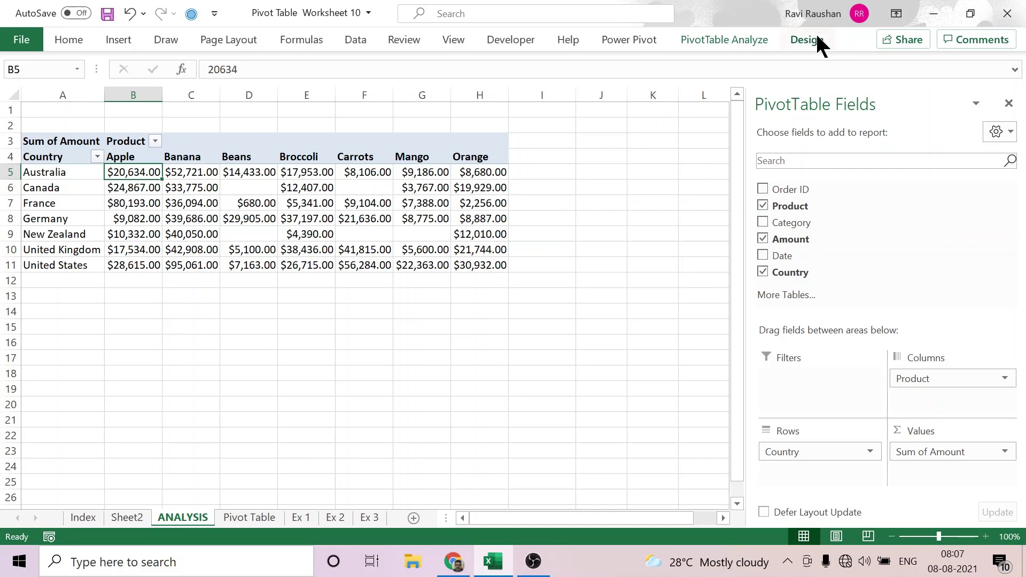
click(807, 40)
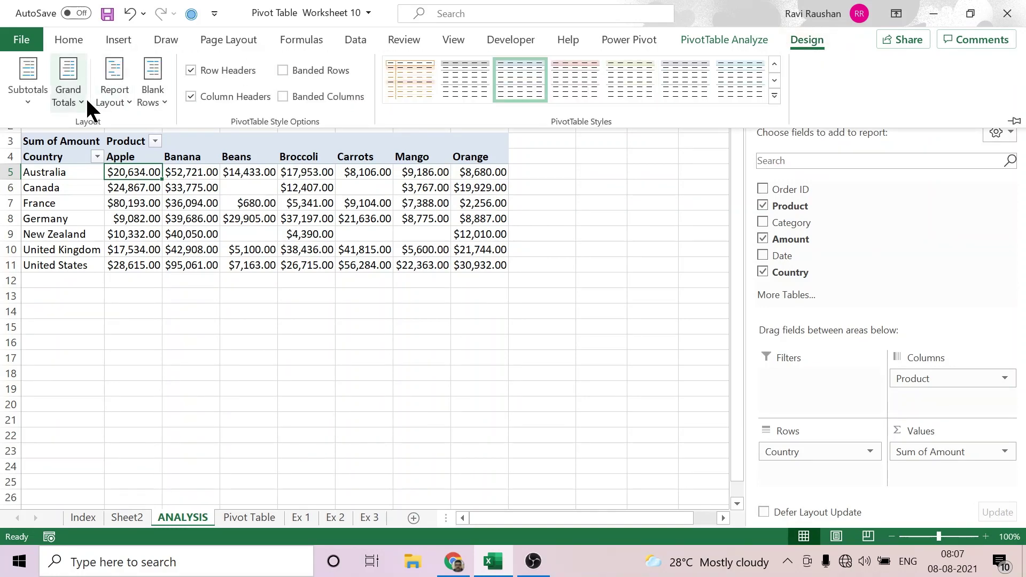
click(84, 96)
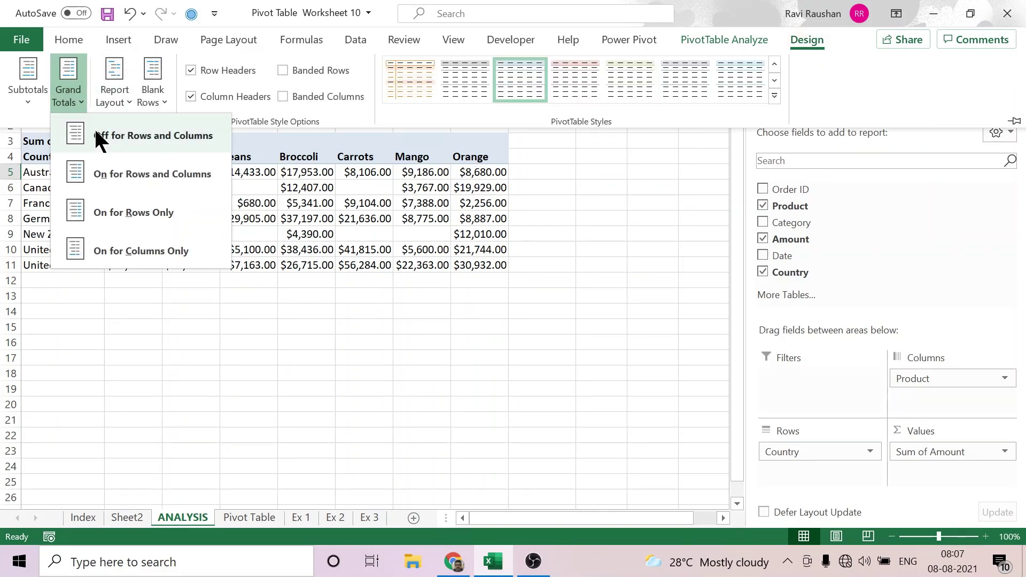
click(105, 176)
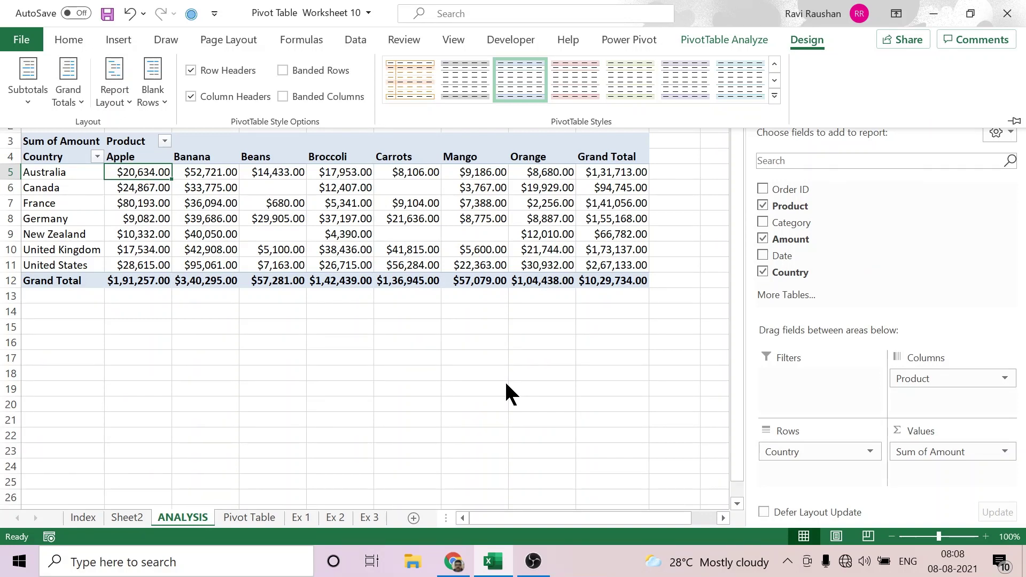
Add Category as a report filter of the PivotTable and filter it to Vegetables only.
drag(794, 220, 785, 387)
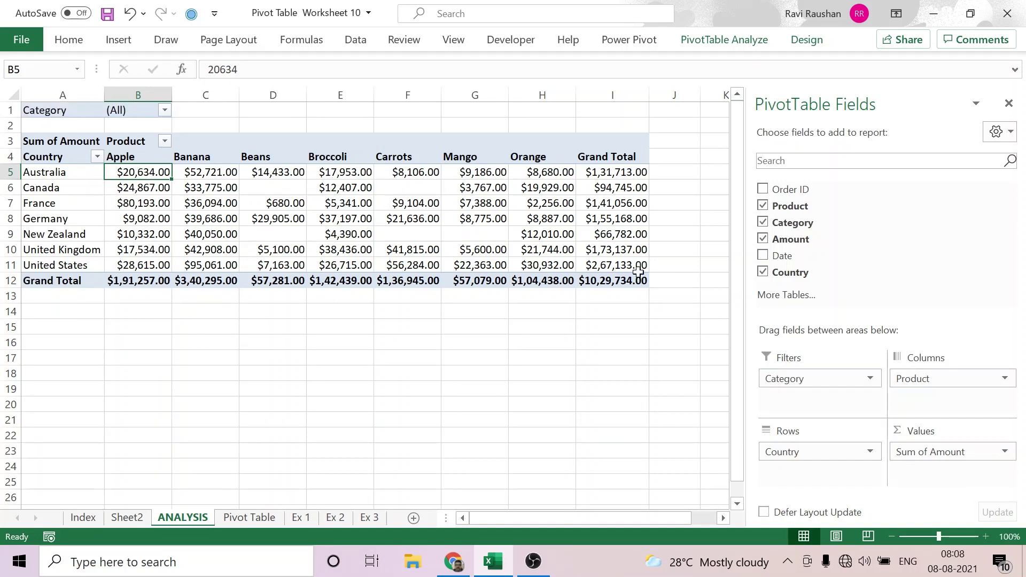
click(165, 111)
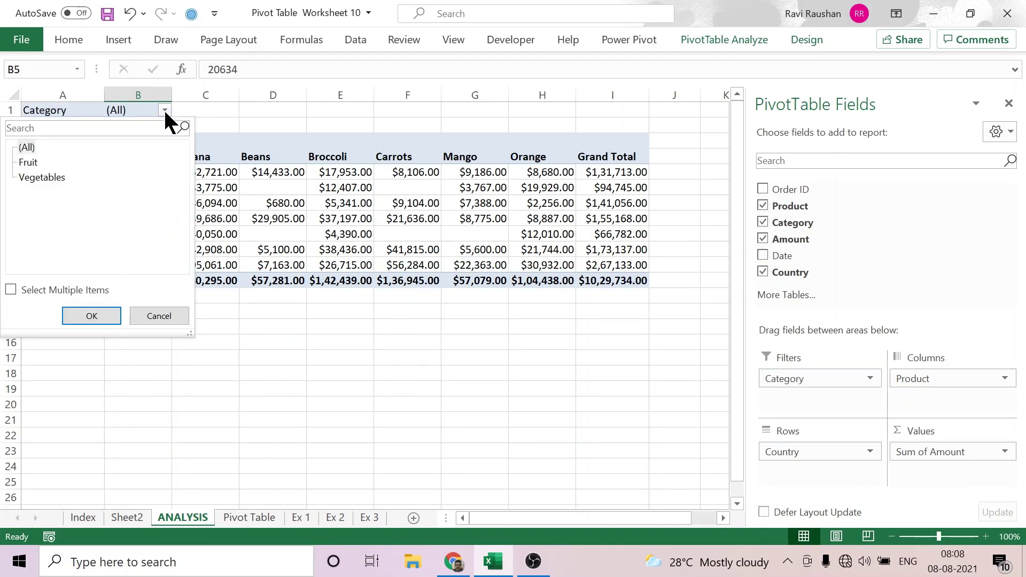
click(11, 291)
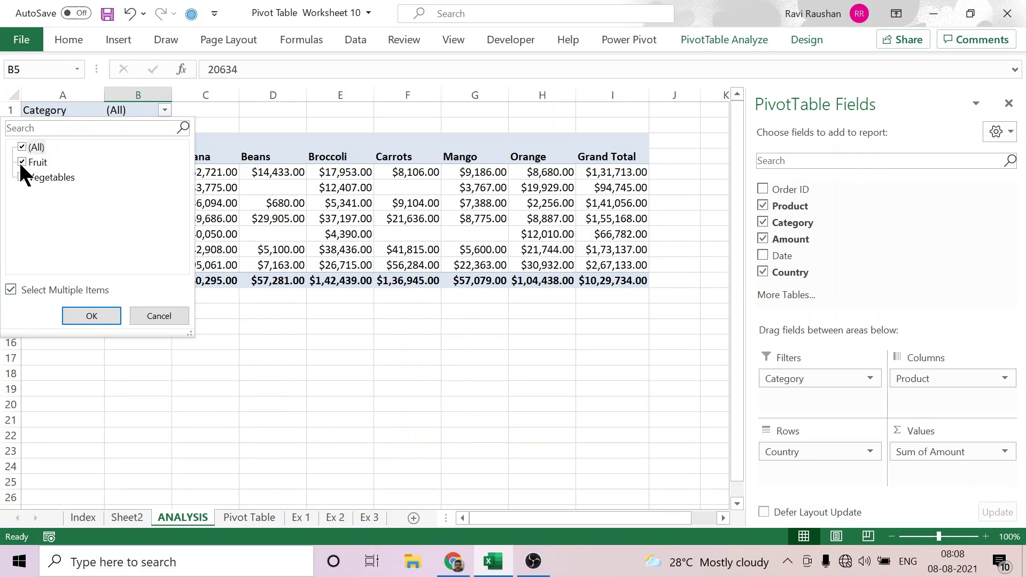
click(91, 316)
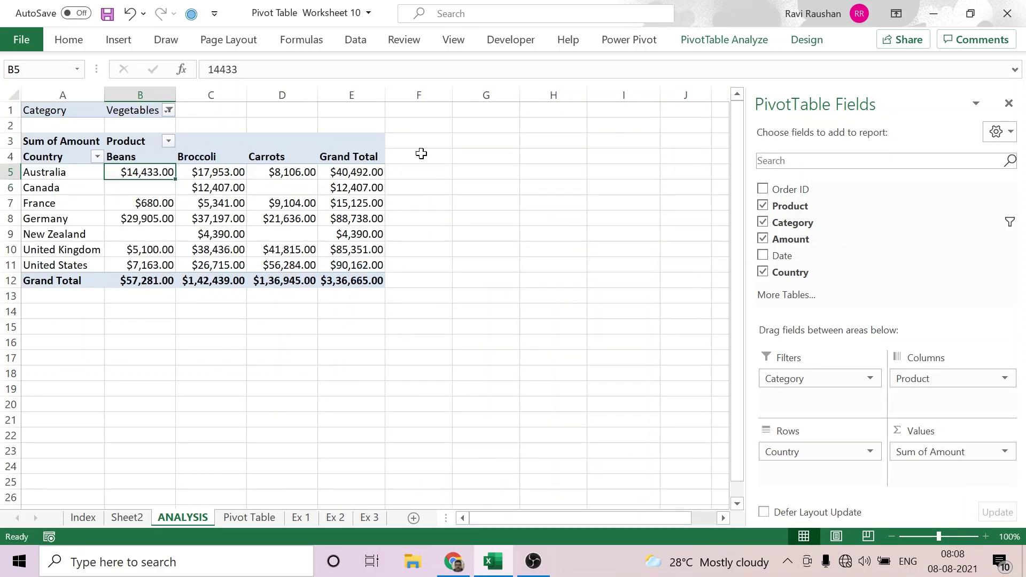
Change the Category report filter so that only Fruit is included.
click(168, 110)
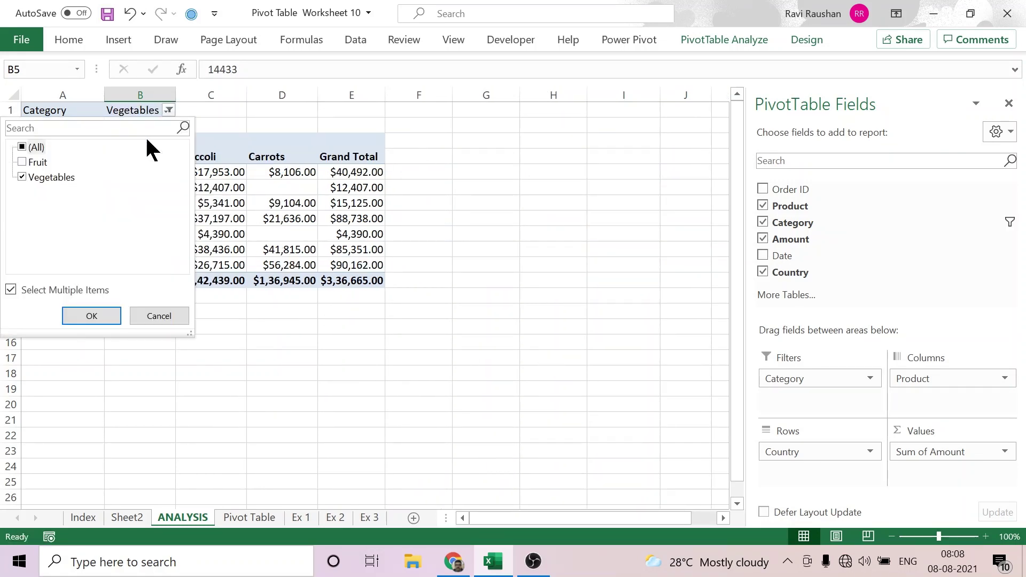
click(22, 176)
click(88, 314)
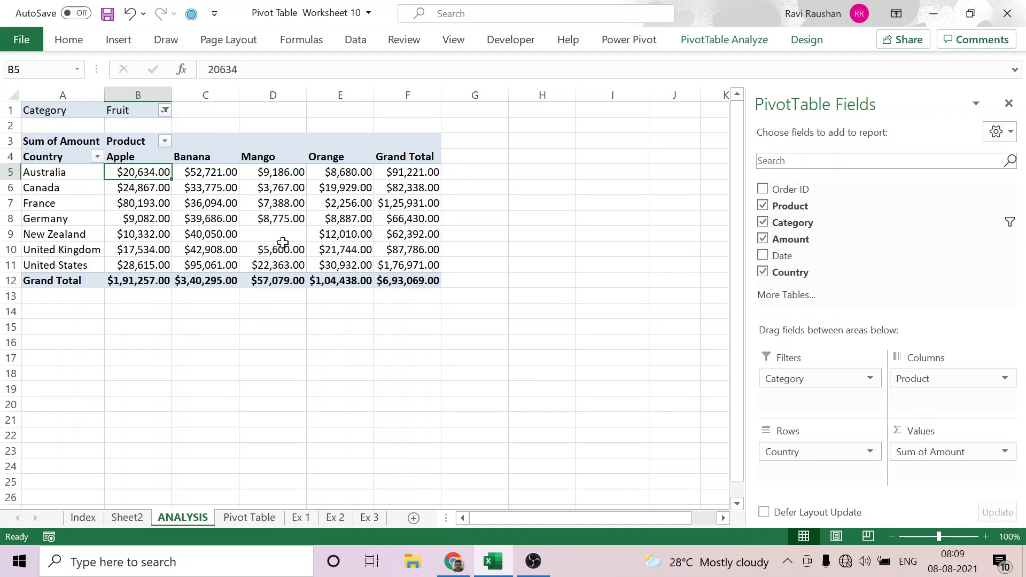
Reset the Category report filter to include all categories.
click(164, 110)
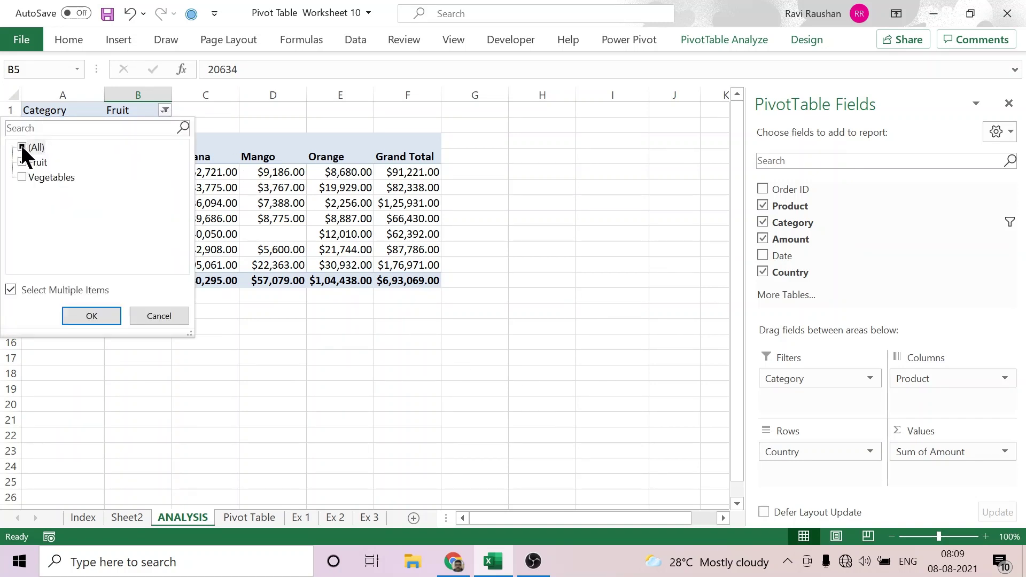
click(86, 318)
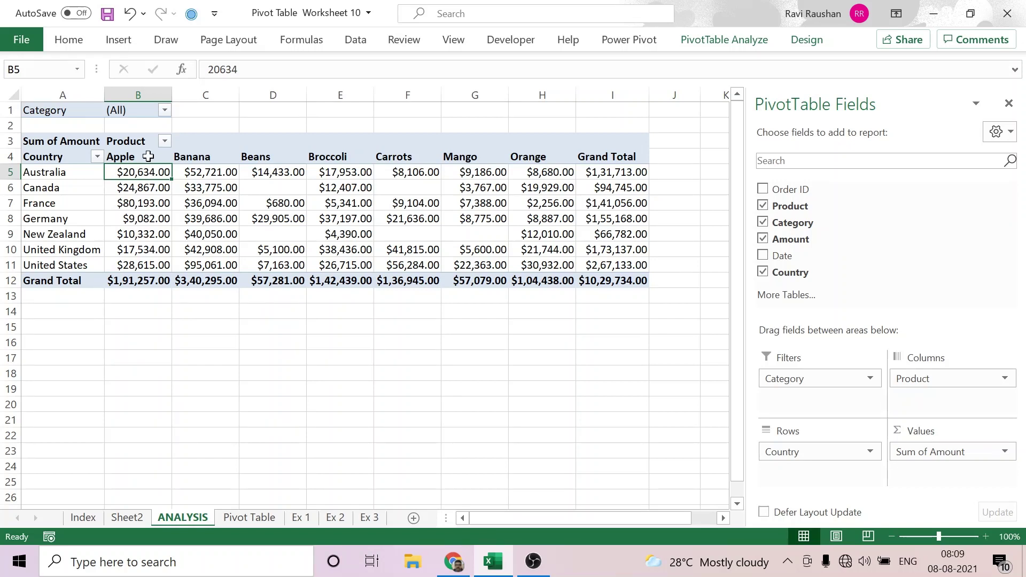
click(165, 110)
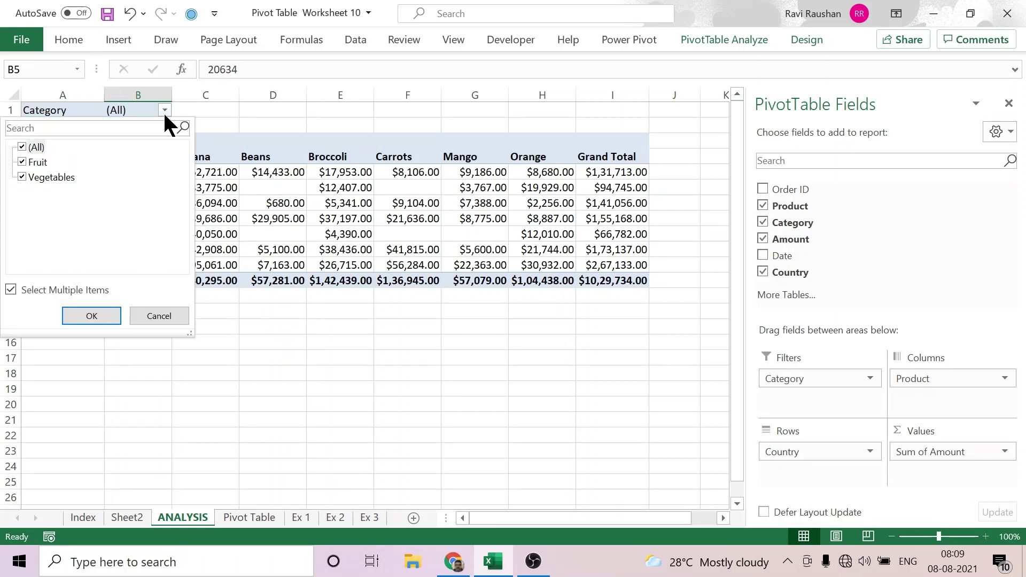
click(350, 361)
click(352, 347)
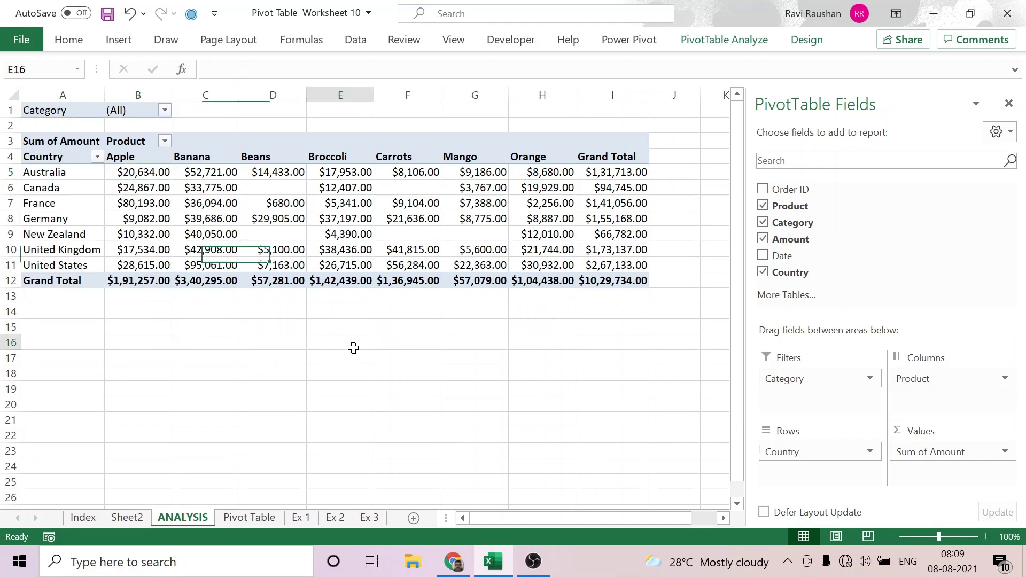
Remove Country from the PivotTable and move Product from the columns to the rows.
click(395, 222)
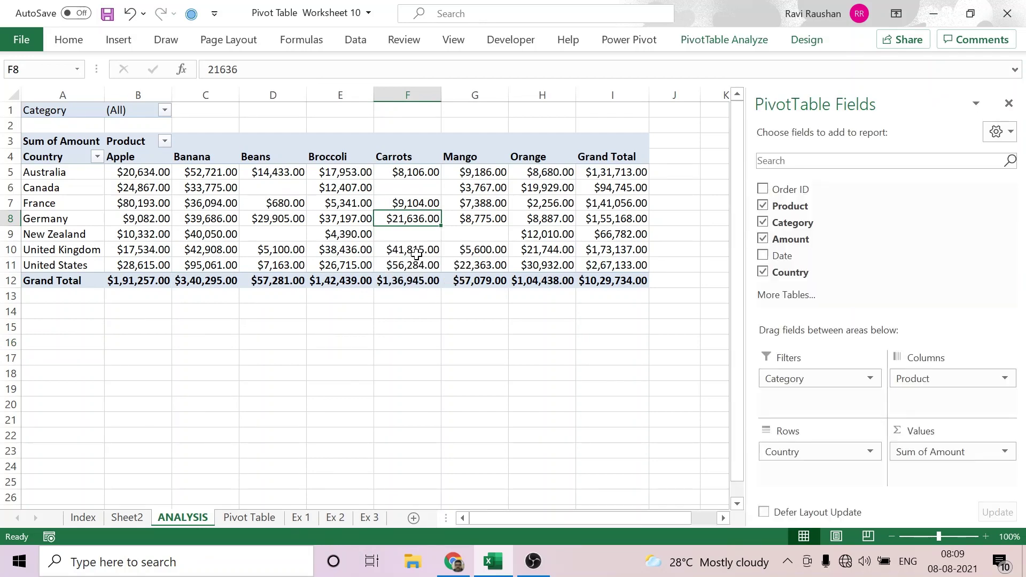
drag(795, 460, 553, 405)
drag(926, 380, 803, 428)
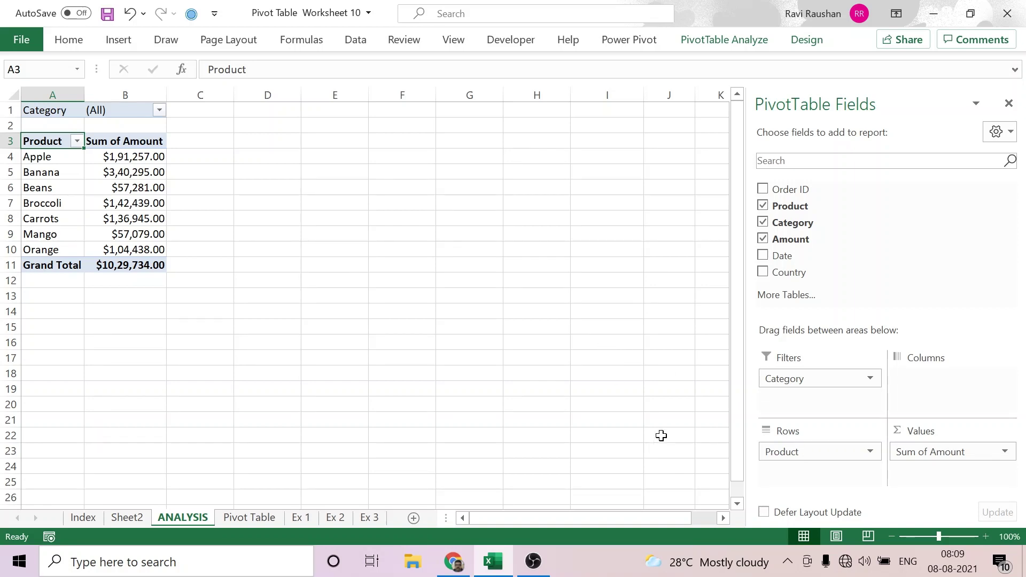
click(311, 287)
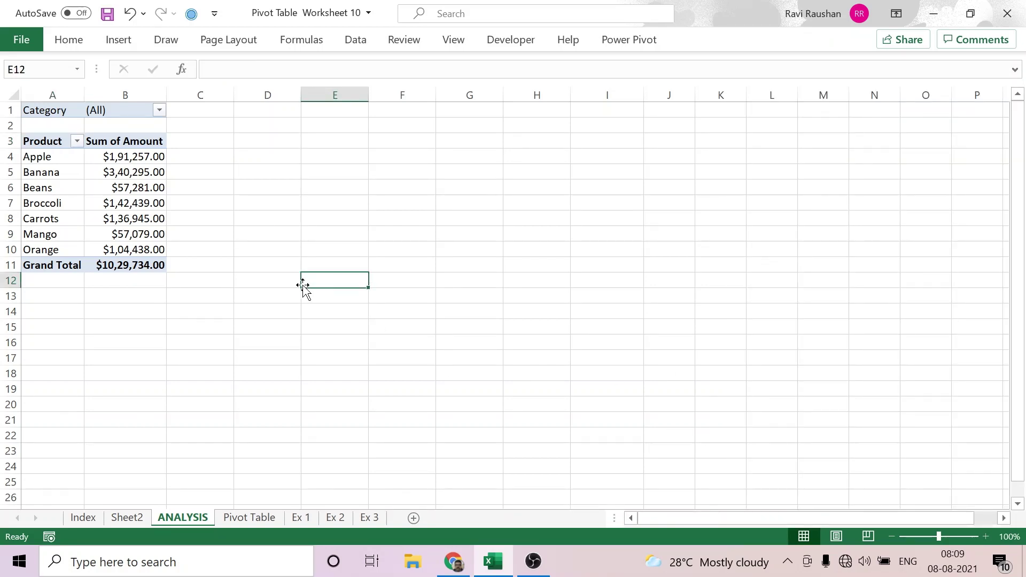
On the Pivot Table sheet, extend the order ID series below the last record with 214 and 215.
click(250, 517)
scroll(338, 421, down, 20)
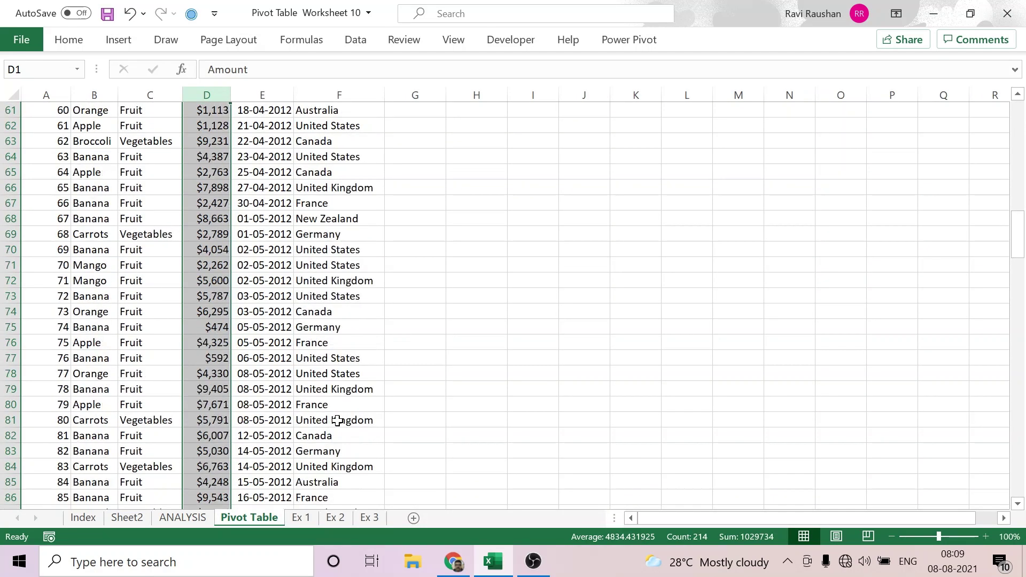
scroll(337, 421, down, 20)
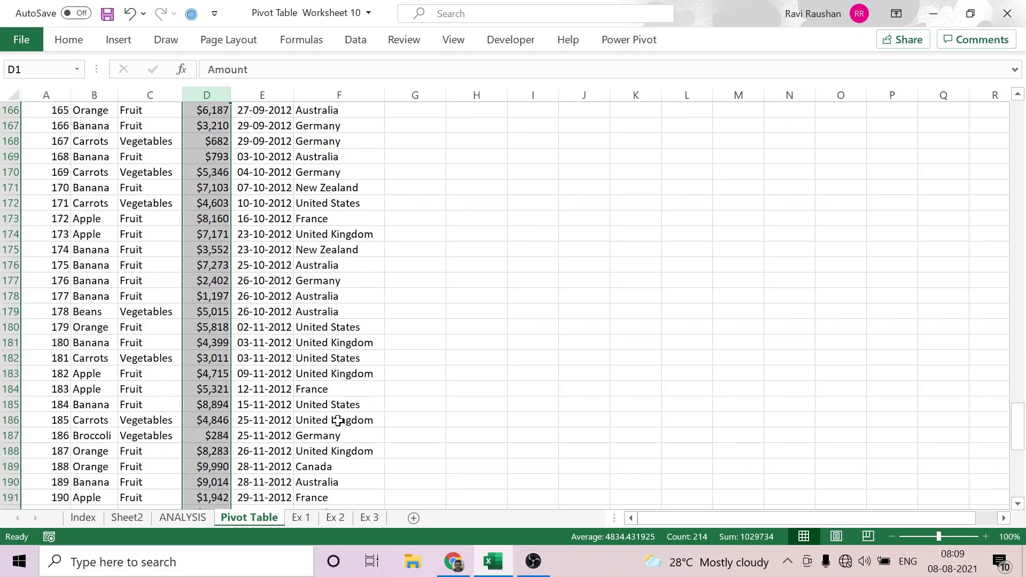
scroll(337, 421, down, 20)
scroll(338, 420, up, 5)
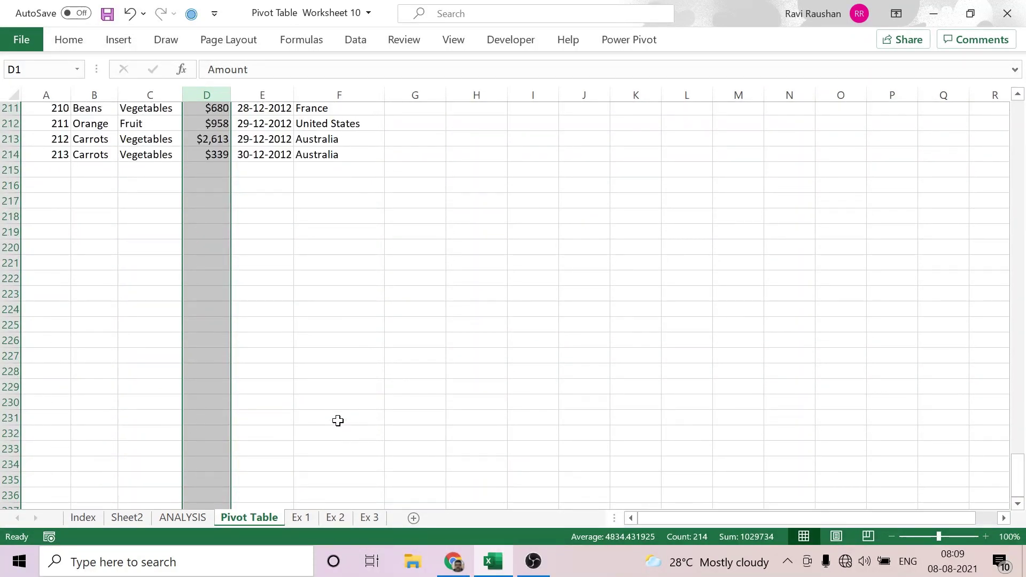
scroll(337, 421, up, 2)
drag(51, 236, 72, 284)
Enter Mango as the product for order 214 and fill it down to order 215.
click(99, 264)
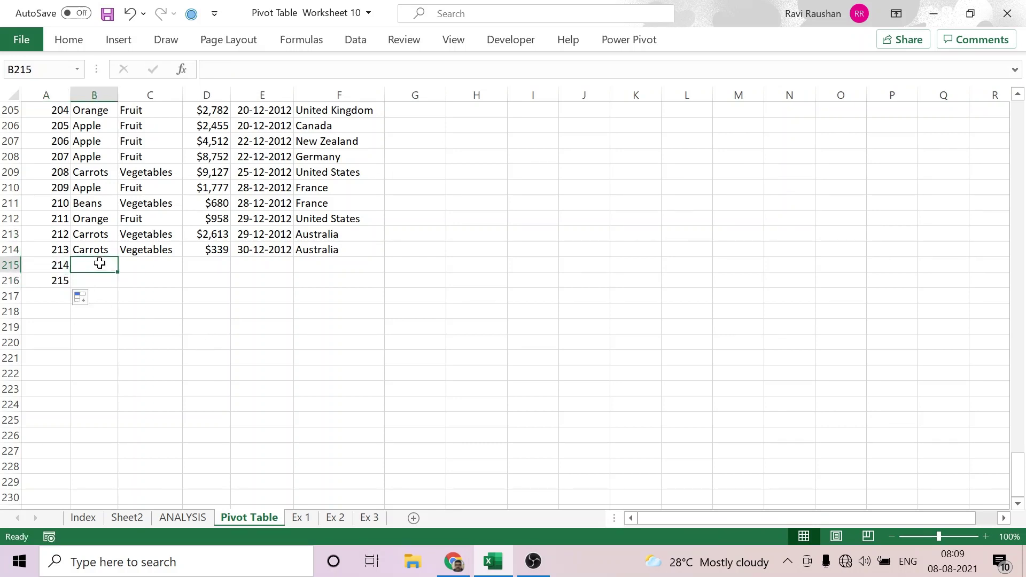
text(Mango)
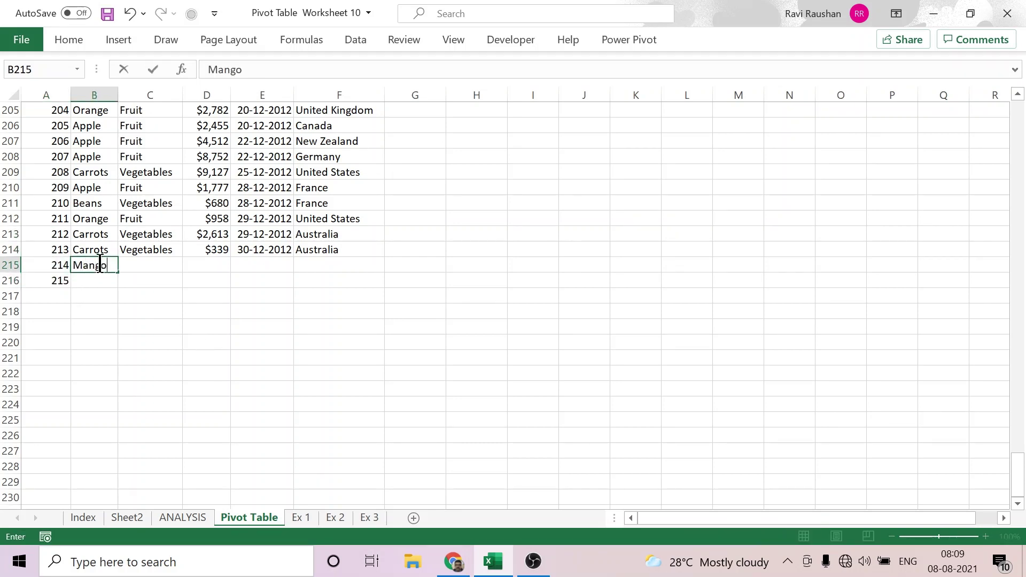
click(191, 355)
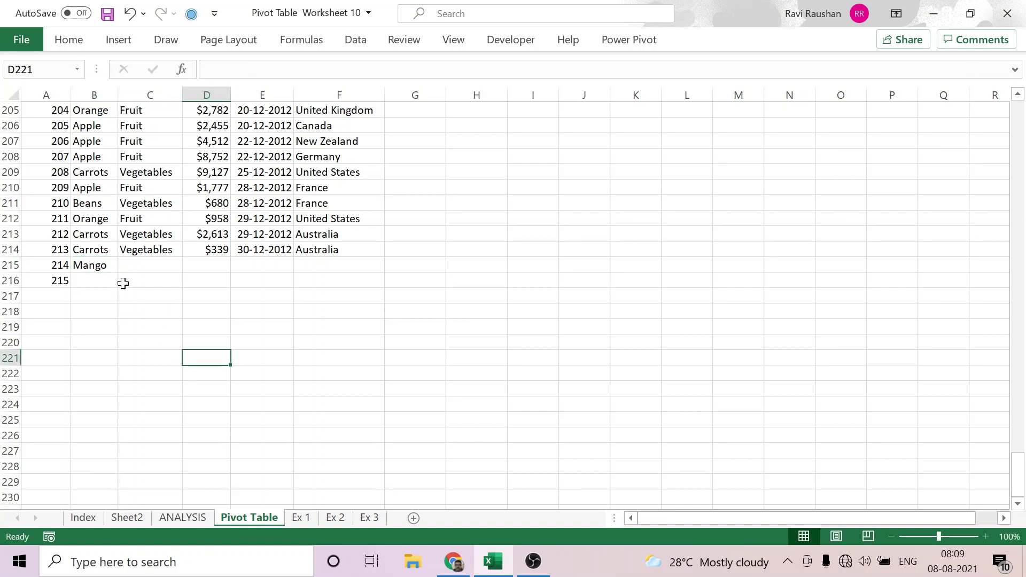
click(98, 267)
drag(117, 272, 117, 285)
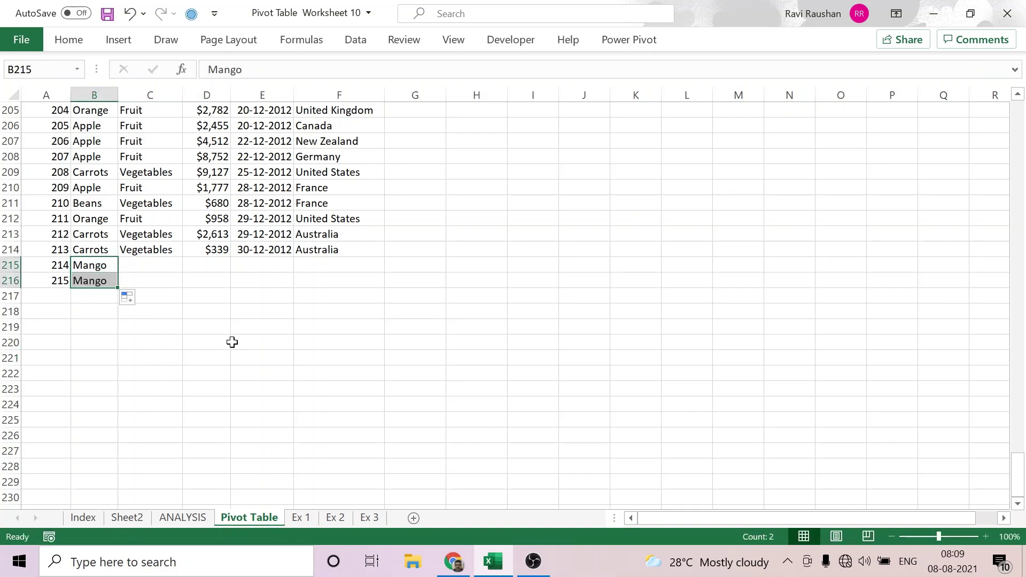
Copy the Fruit category from order 211 into the two new records, C215:C216.
click(142, 217)
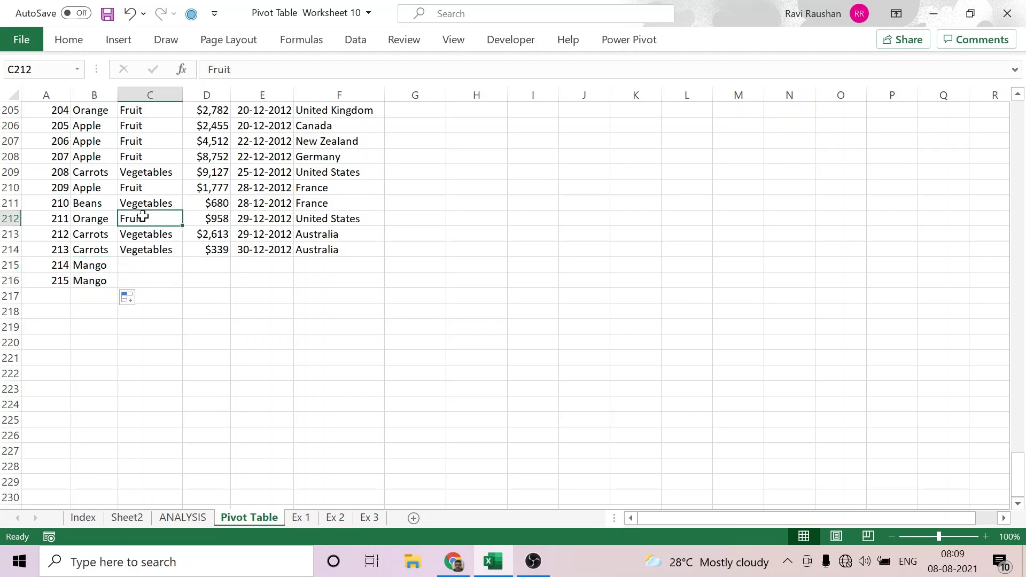
key(ctrl+c)
drag(149, 265, 149, 283)
key(ctrl+v)
click(307, 324)
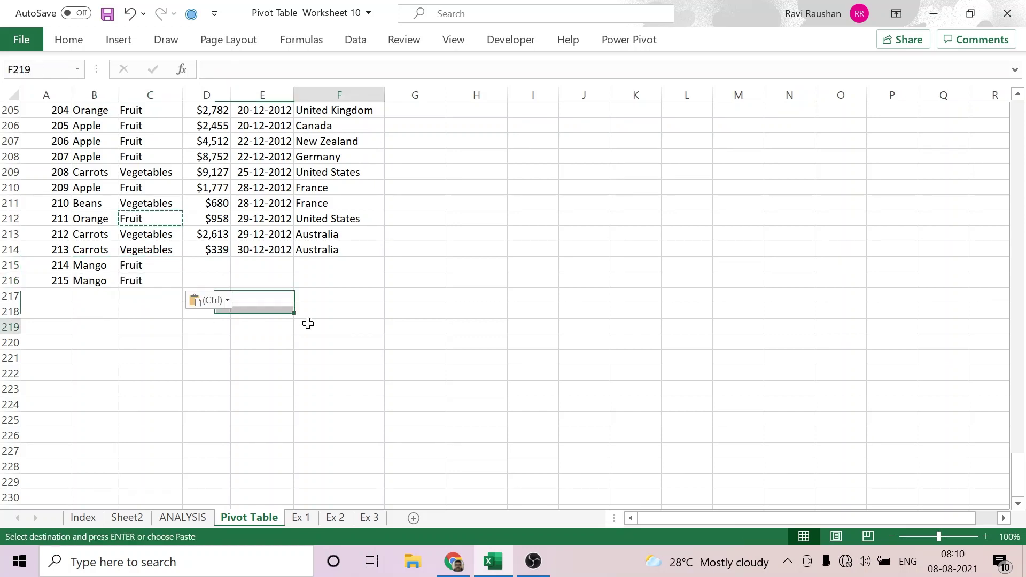
Copy the amounts, dates and countries of orders 206 and 207 into the new records, starting at D215.
click(211, 143)
drag(211, 143, 325, 159)
key(ctrl+c)
click(217, 262)
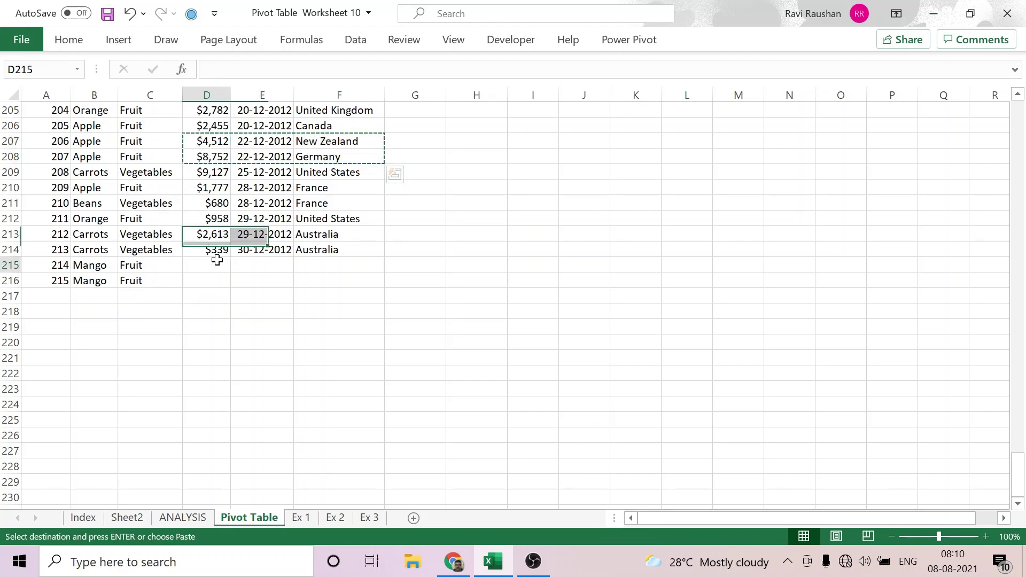
key(ctrl+v)
click(388, 325)
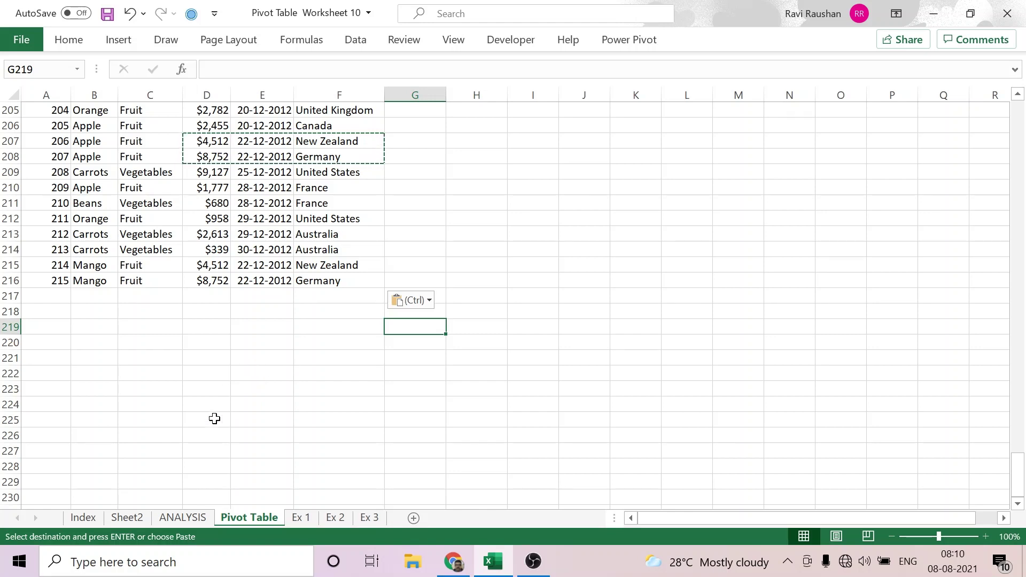
Refresh all data connections for the product totals PivotTable on the ANALYSIS sheet.
click(183, 518)
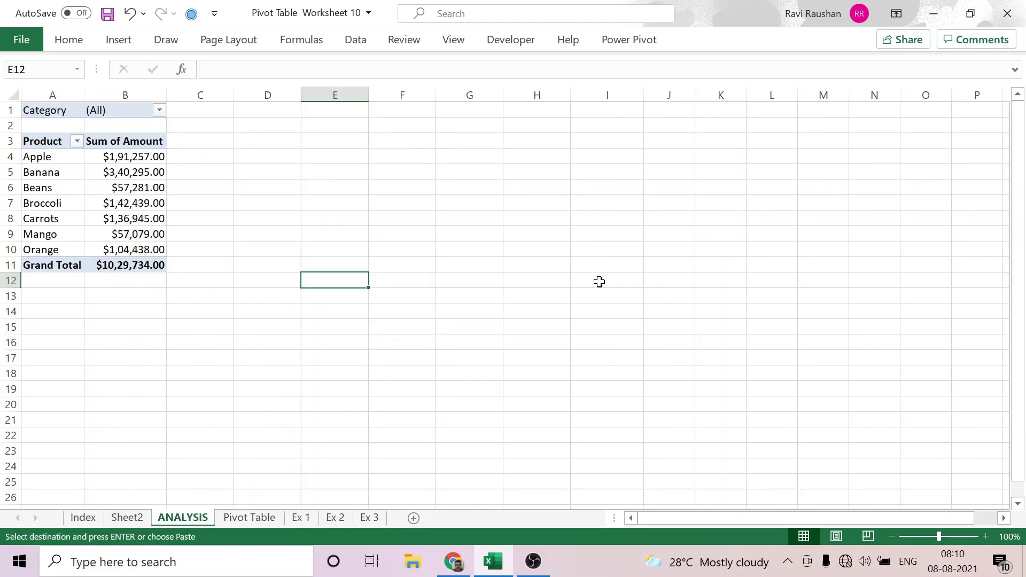
click(95, 218)
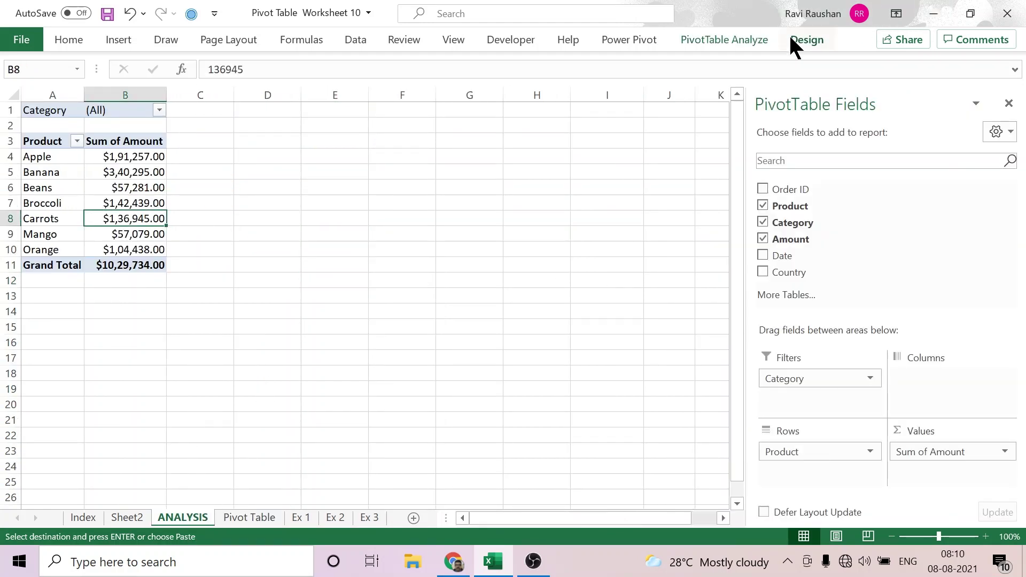
click(806, 41)
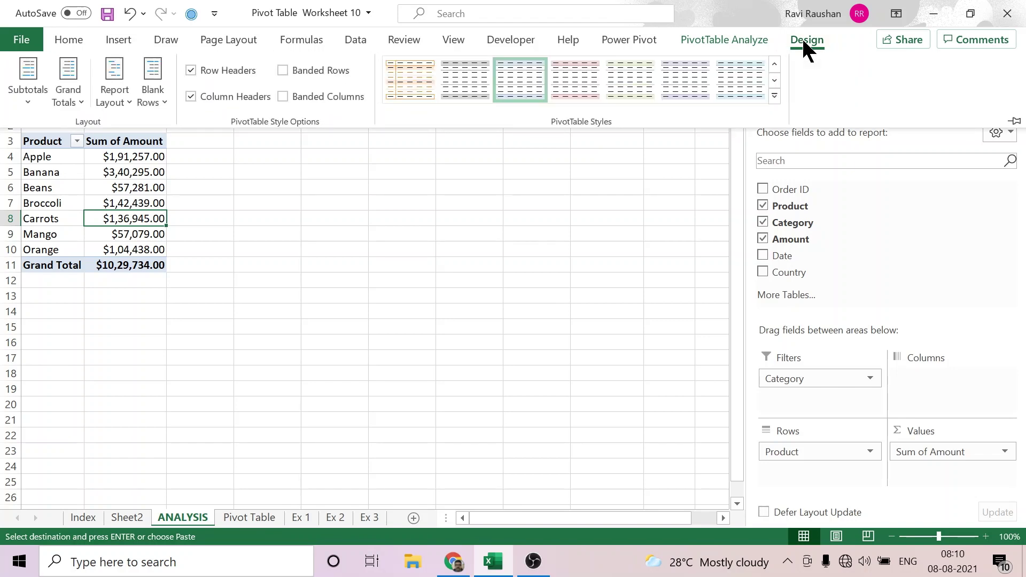
click(727, 38)
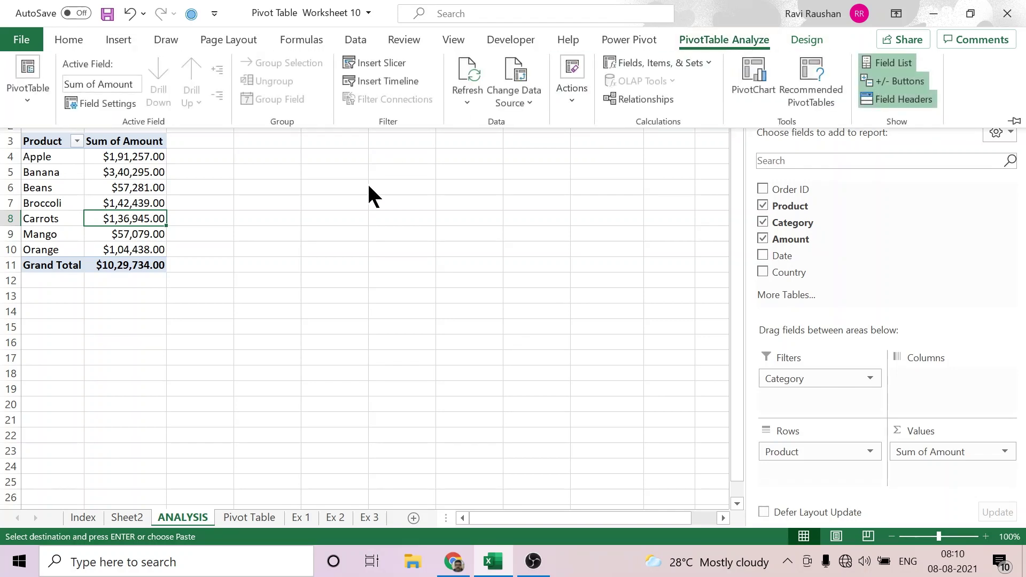
click(467, 102)
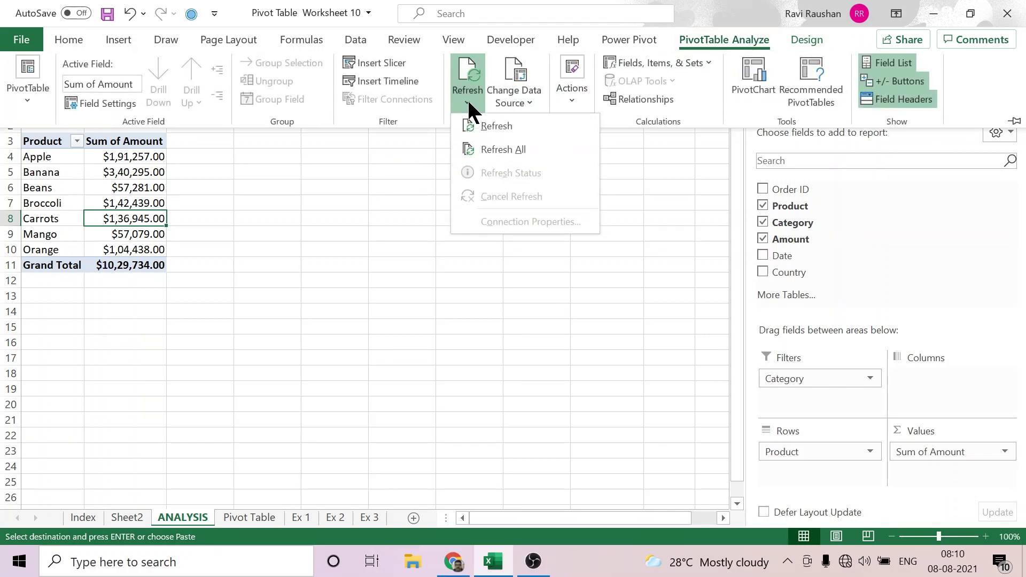
click(492, 151)
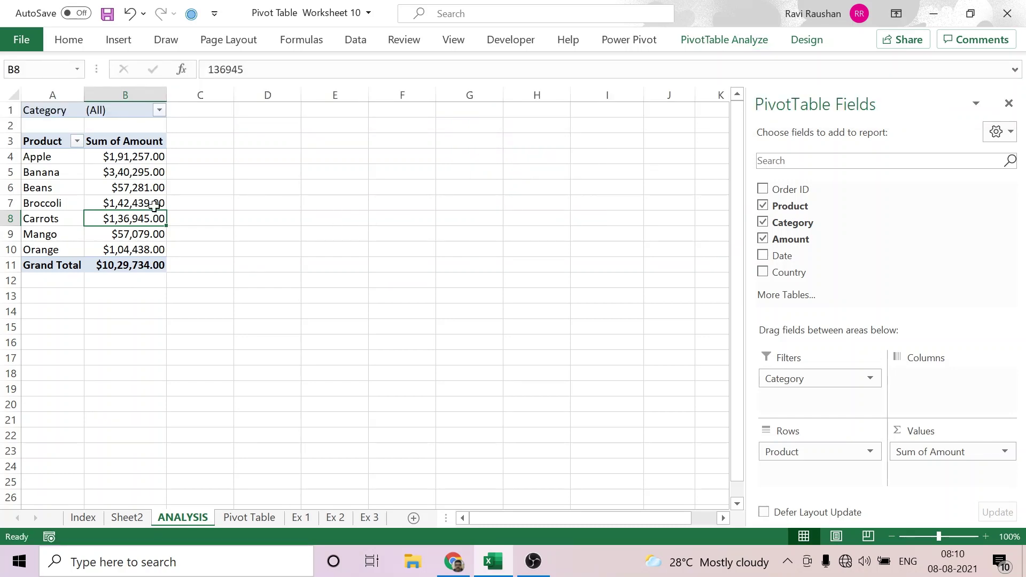
Check the Mango row in the PivotTable on ANALYSIS, and go back to the source records on the Pivot Table sheet.
click(12, 234)
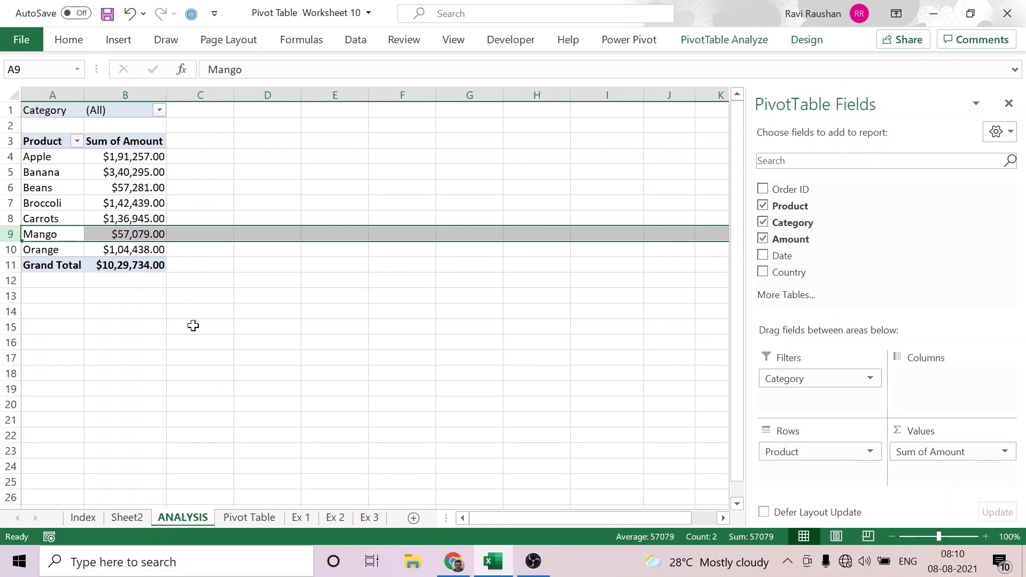
click(254, 519)
scroll(295, 367, up, 5)
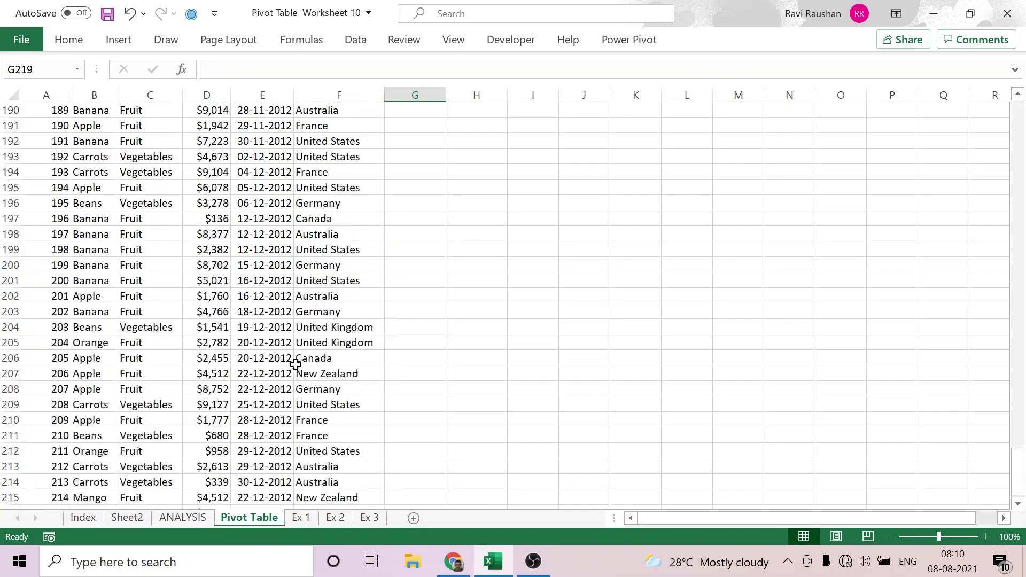
Convert the order data in A1:F216 of the Pivot Table sheet into a table with headers.
scroll(295, 367, up, 6)
scroll(298, 367, down, 6)
scroll(298, 367, down, 5)
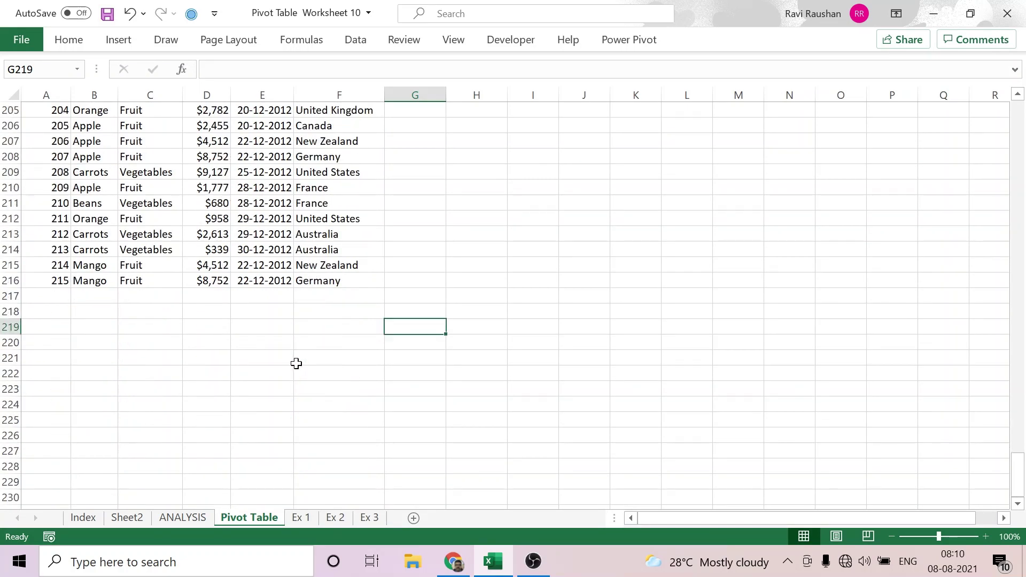
scroll(295, 364, up, 13)
scroll(296, 363, up, 20)
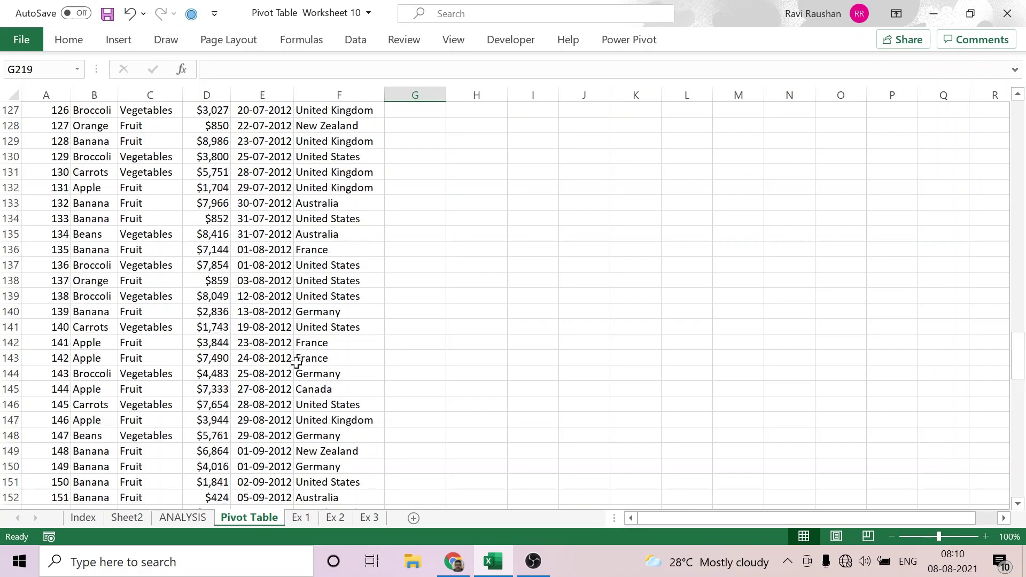
scroll(295, 361, up, 20)
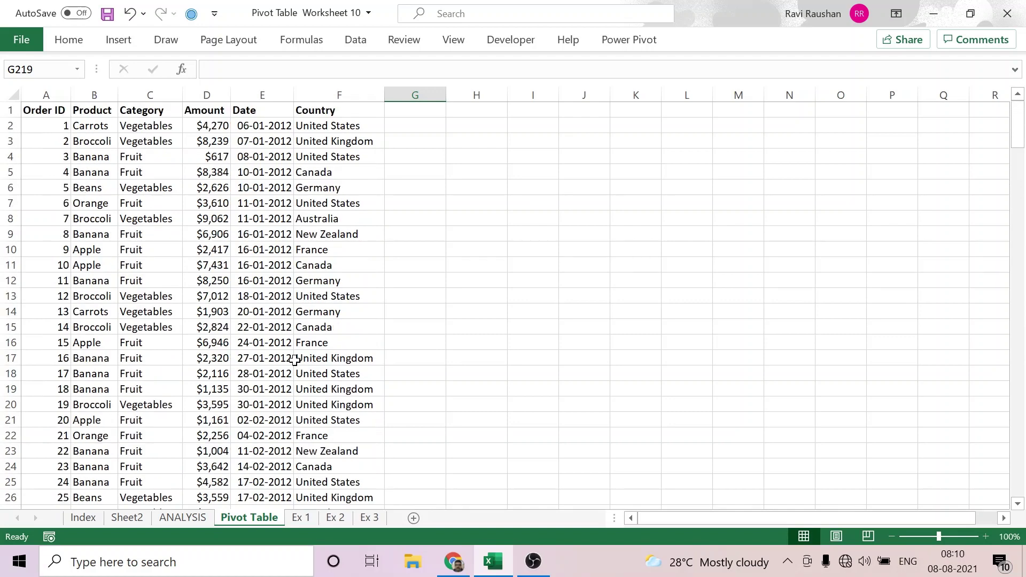
click(59, 110)
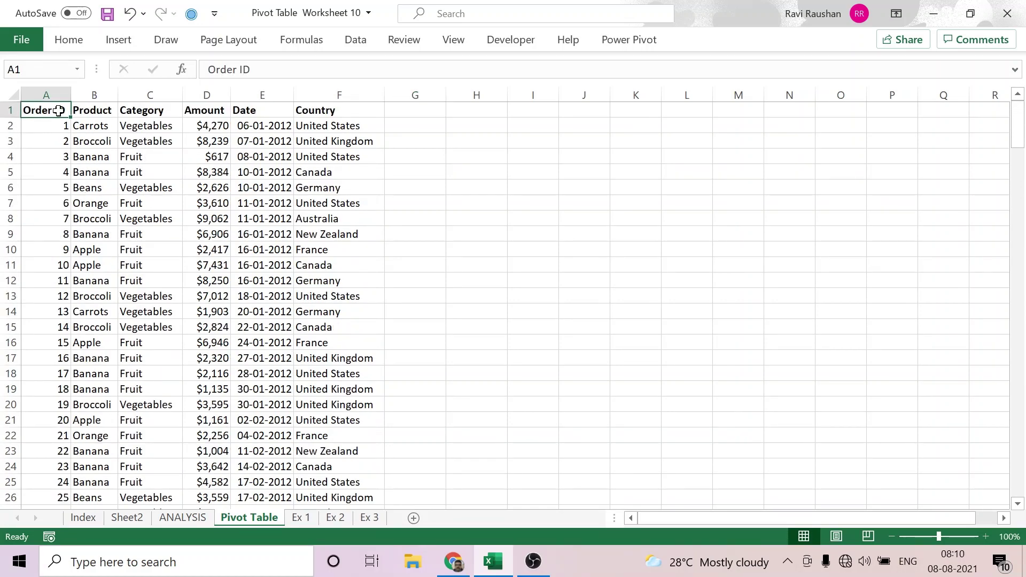
key(ctrl+t)
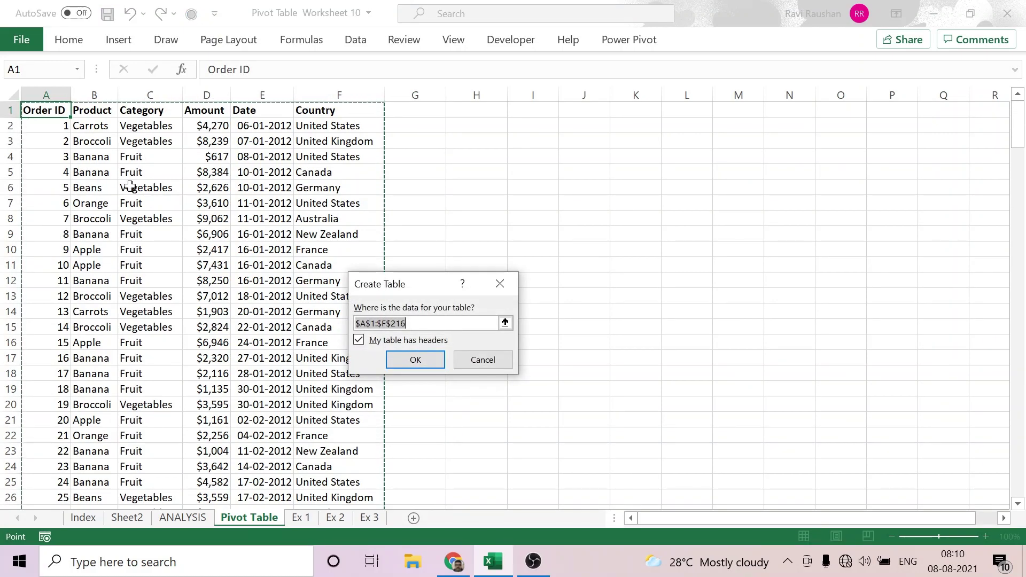
click(428, 360)
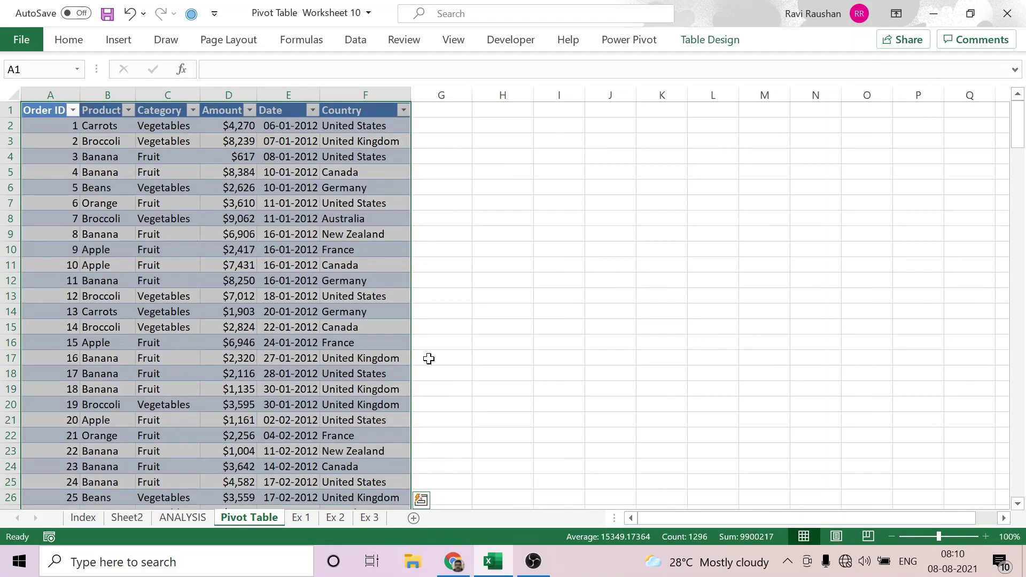
Delete the Sheet2 and ANALYSIS worksheets from the workbook.
click(117, 518)
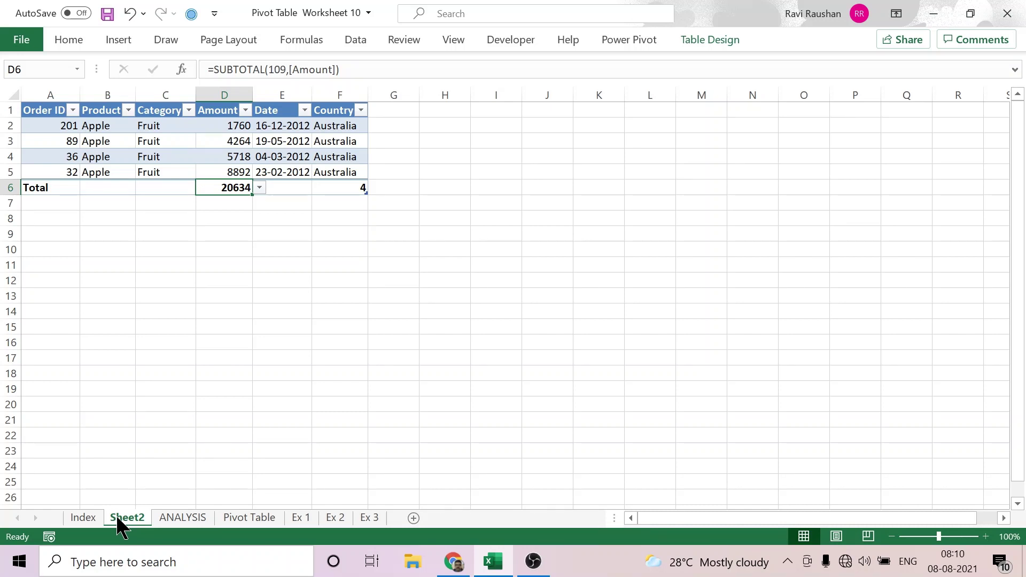
right_click(122, 519)
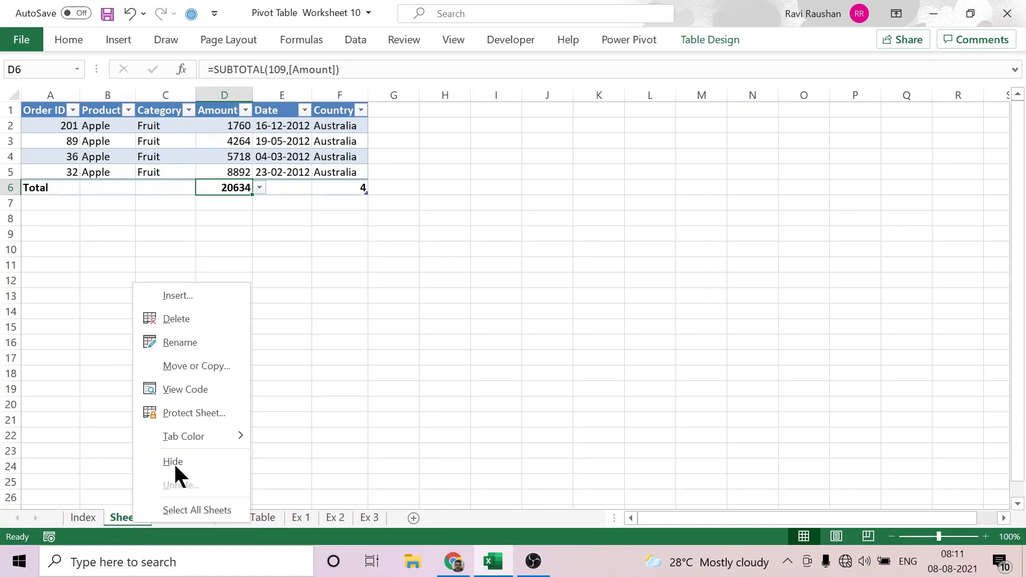
click(177, 319)
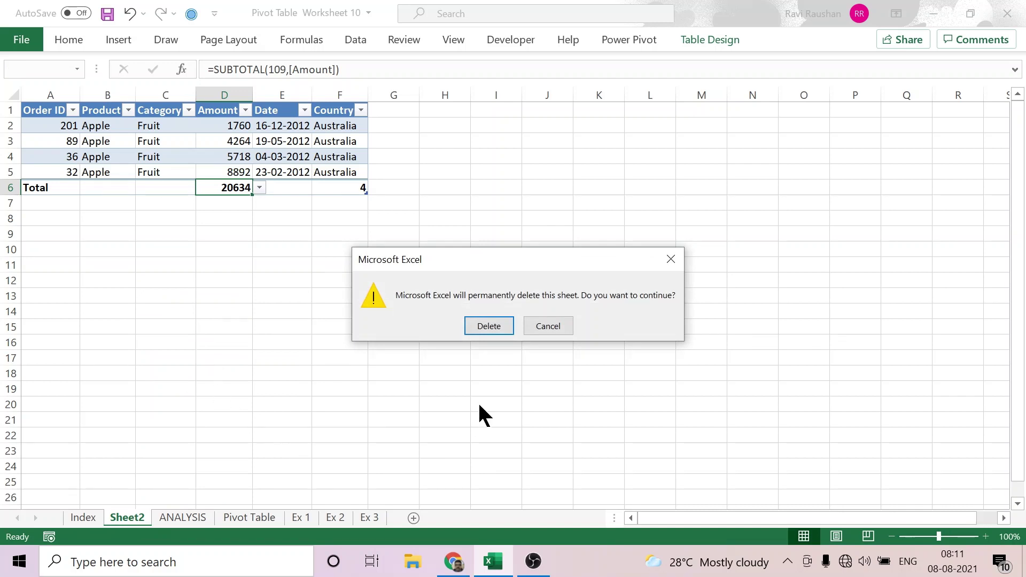
click(489, 327)
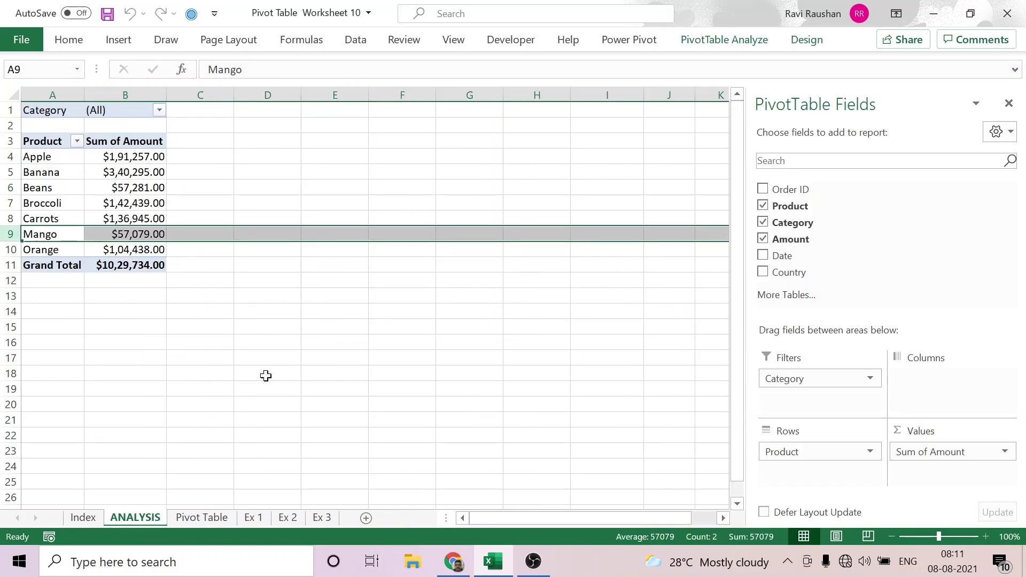
right_click(136, 521)
click(191, 311)
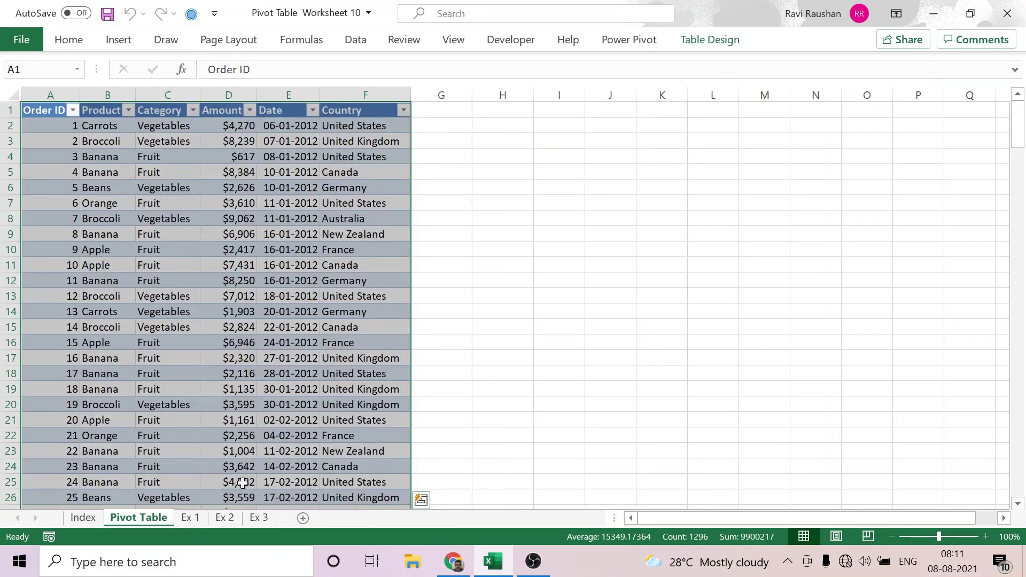
Create a PivotTable from the order table, placed on a new worksheet.
click(556, 247)
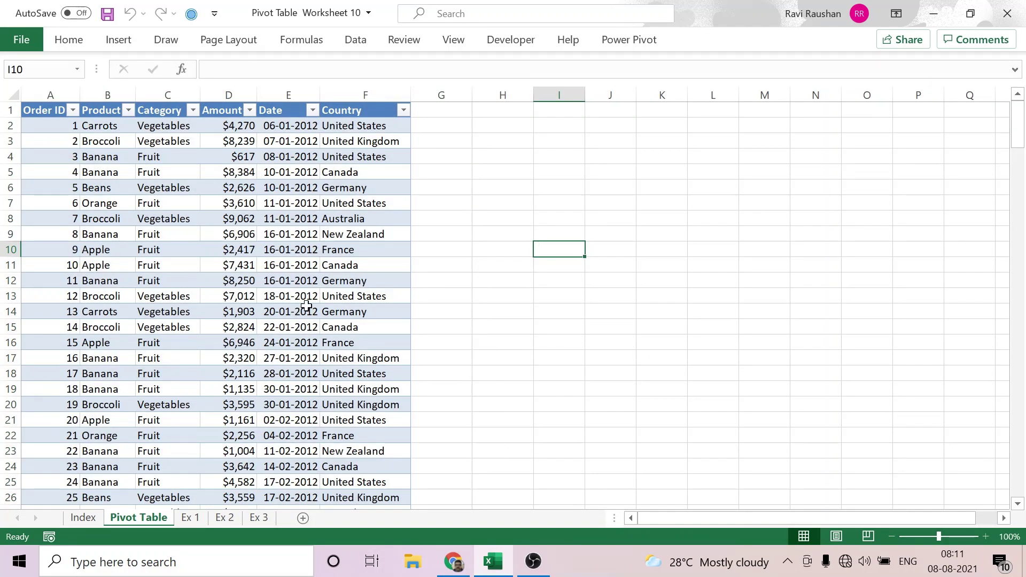
click(56, 132)
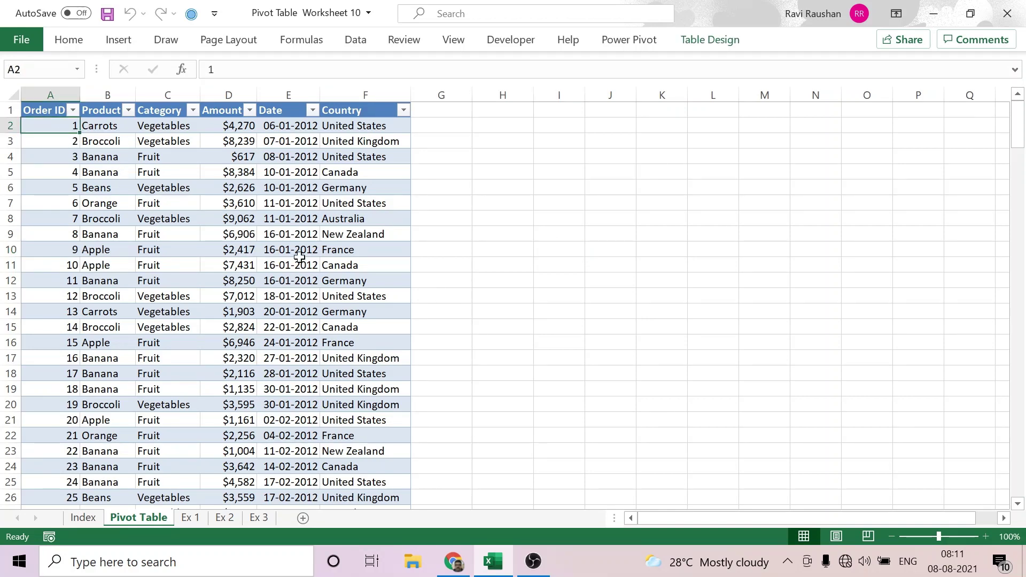
click(112, 45)
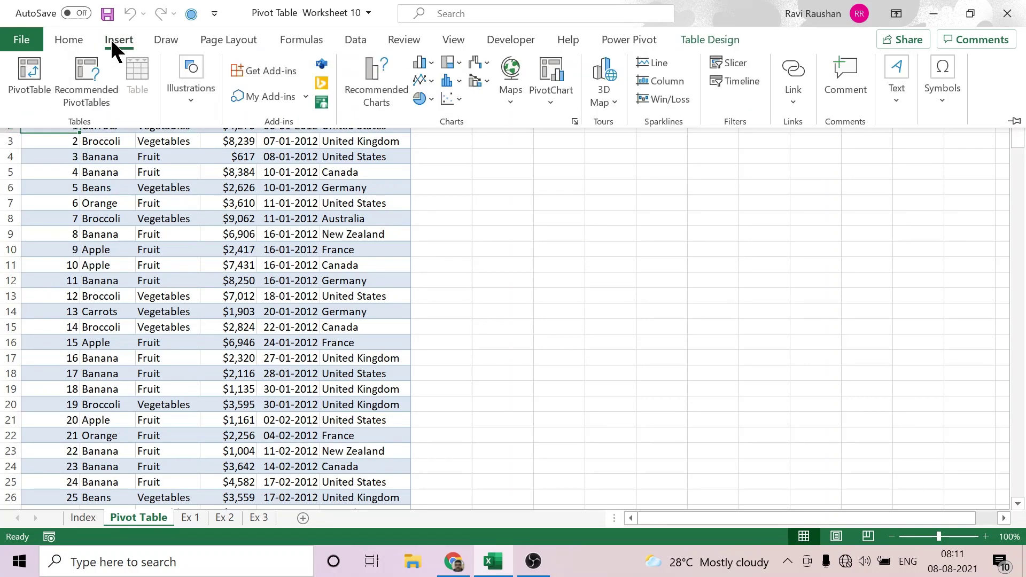
click(29, 86)
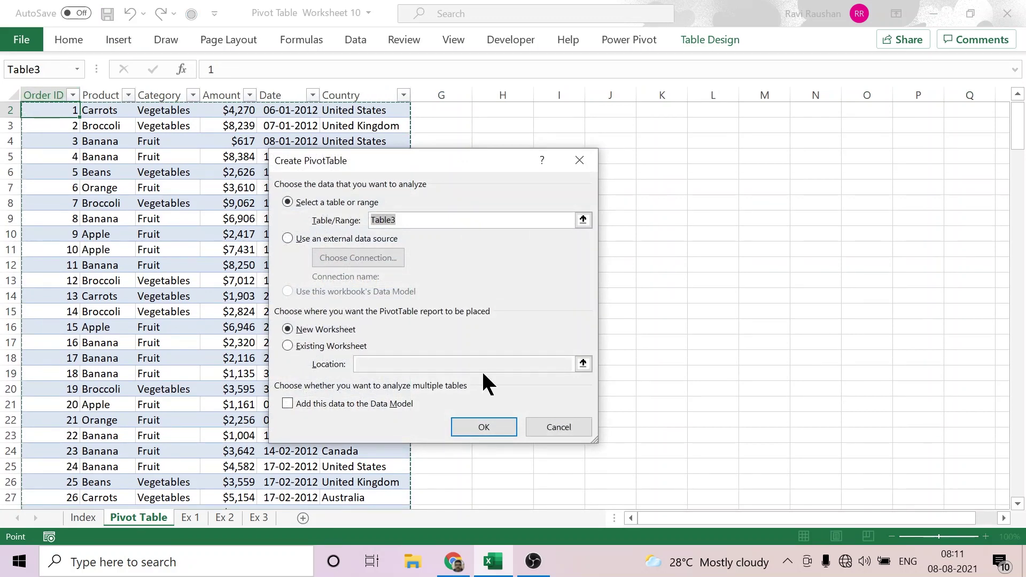
click(483, 430)
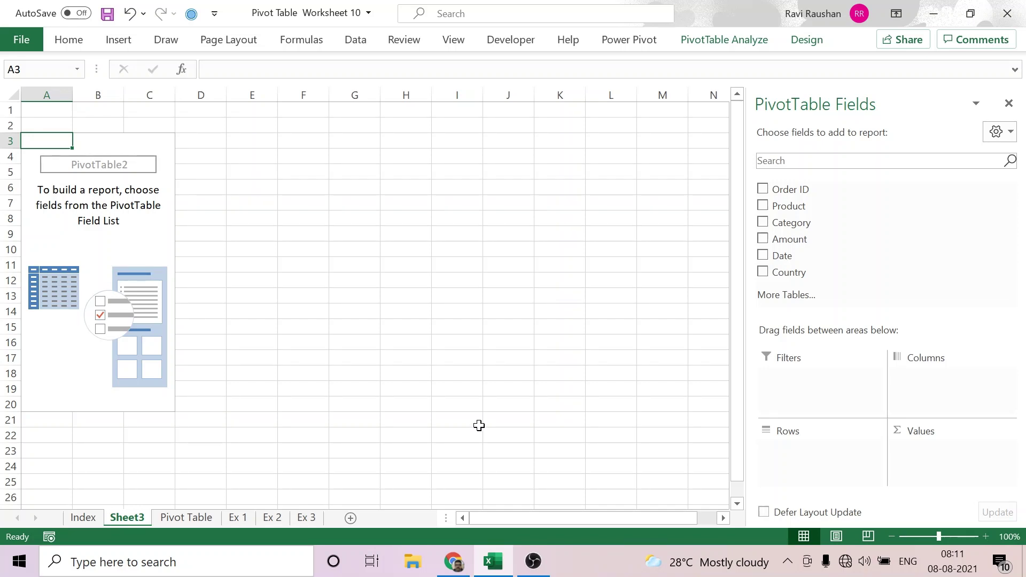
Enable the Classic PivotTable layout in the display options of the empty PivotTable.
right_click(131, 221)
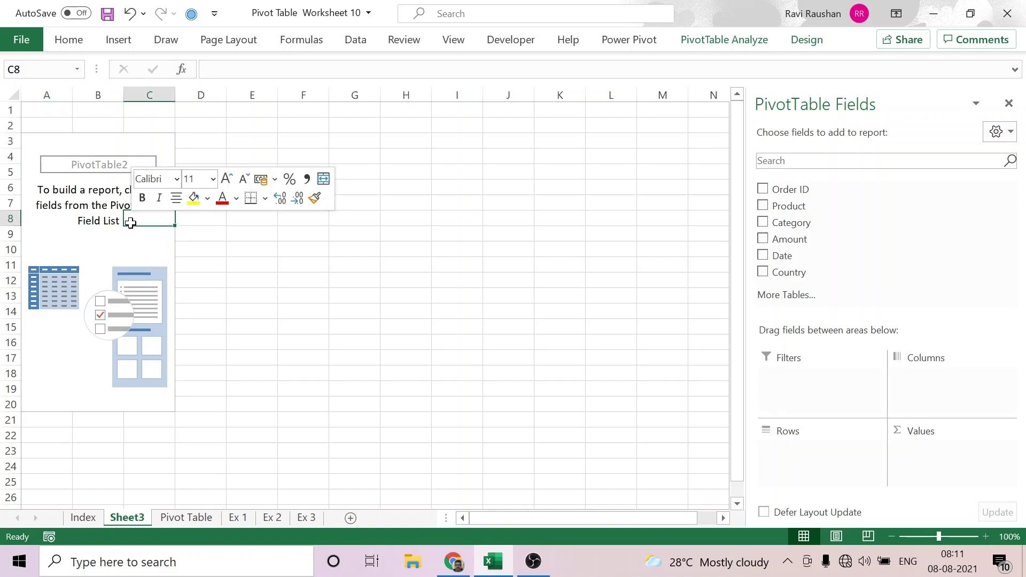
key(Escape)
click(132, 239)
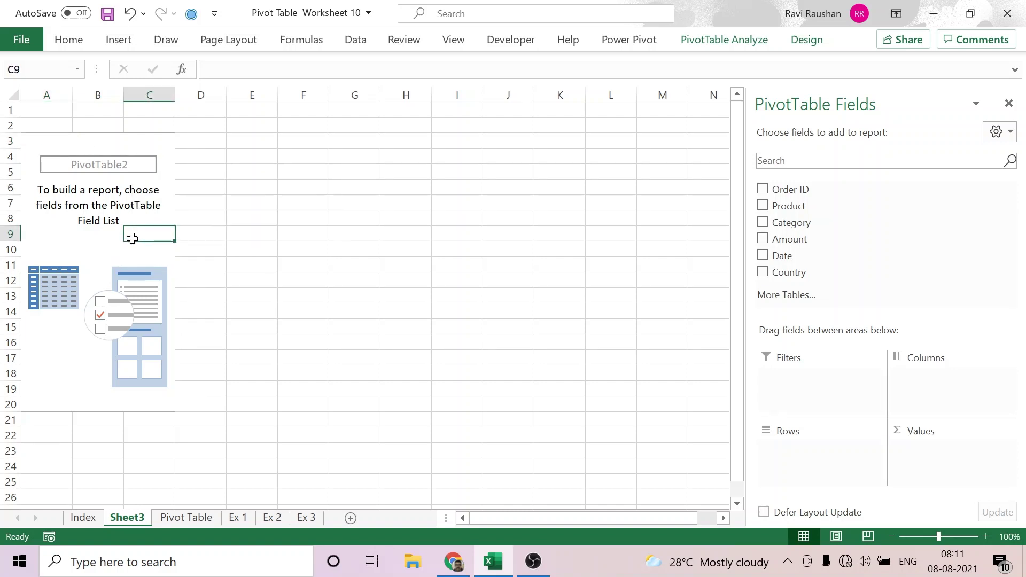
click(155, 219)
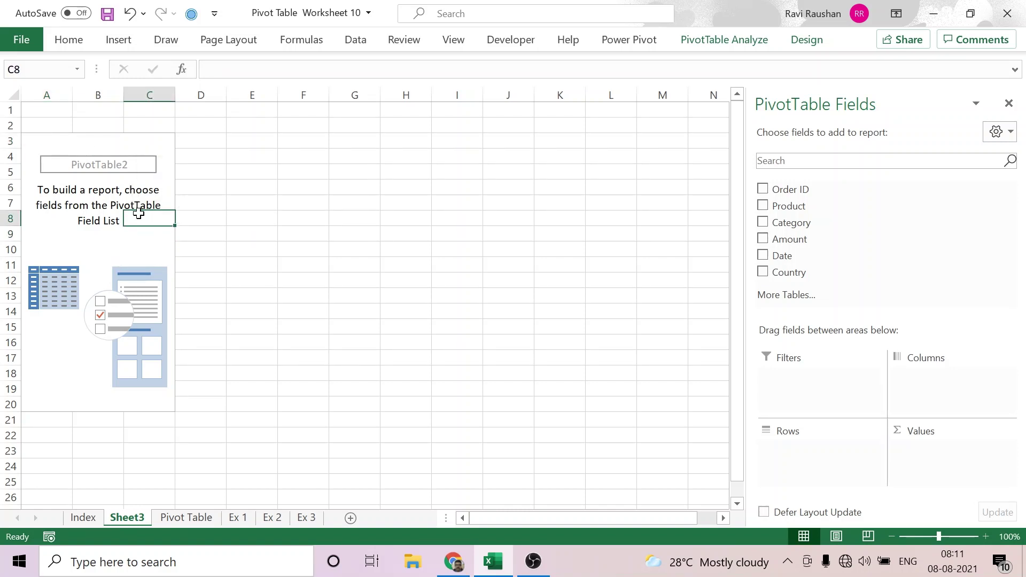
right_click(140, 220)
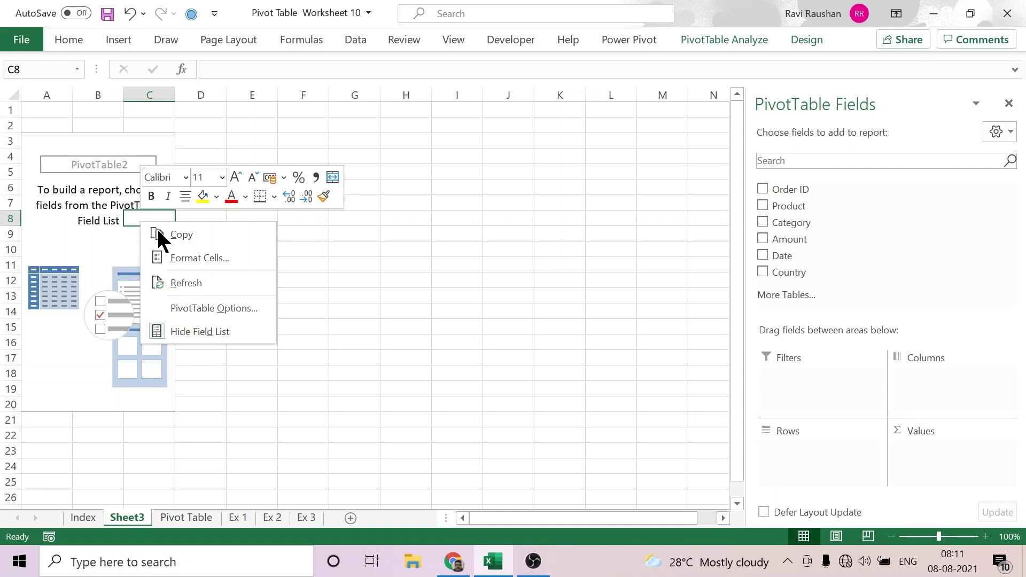
click(242, 308)
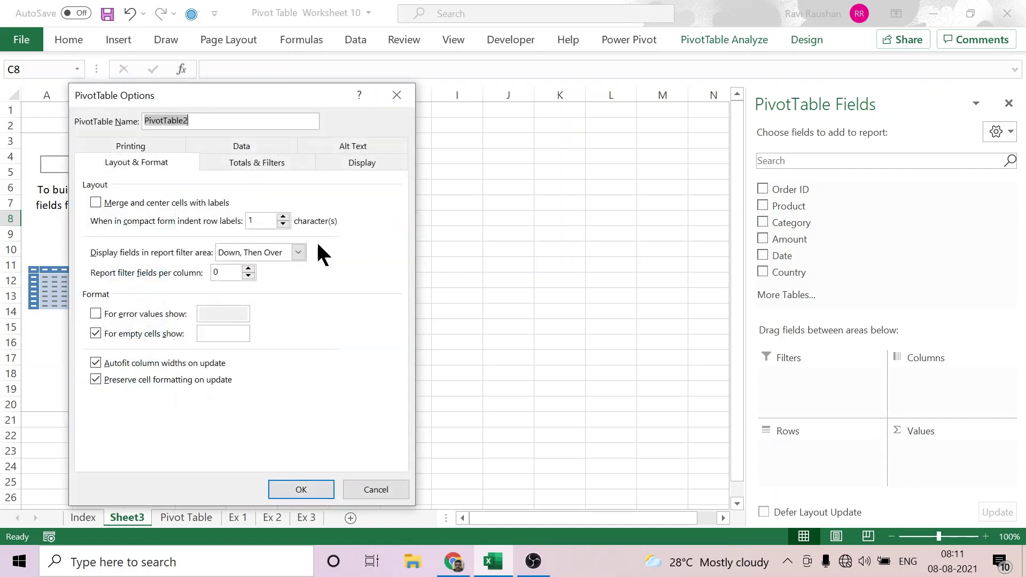
click(361, 163)
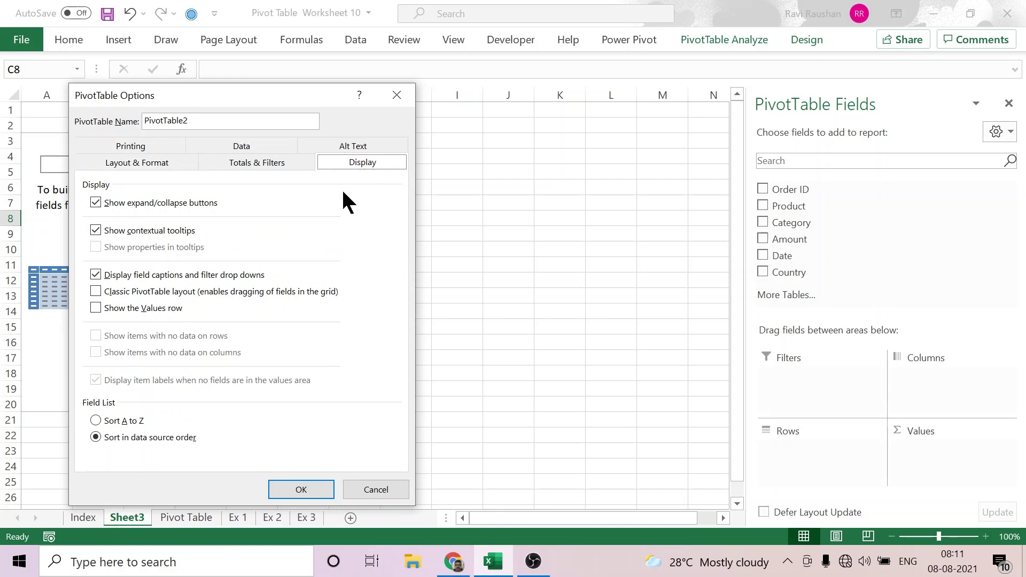
click(95, 291)
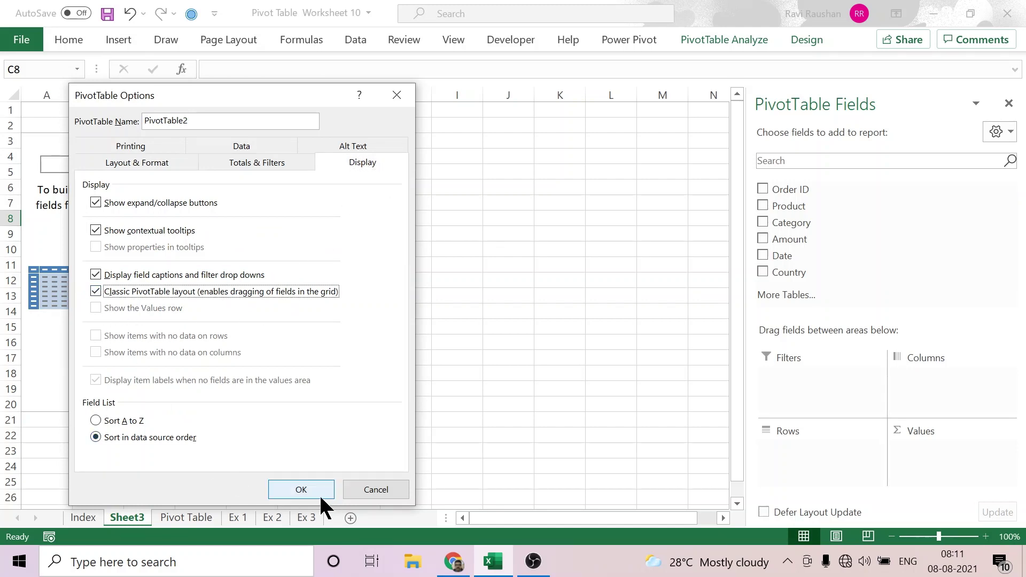
click(320, 492)
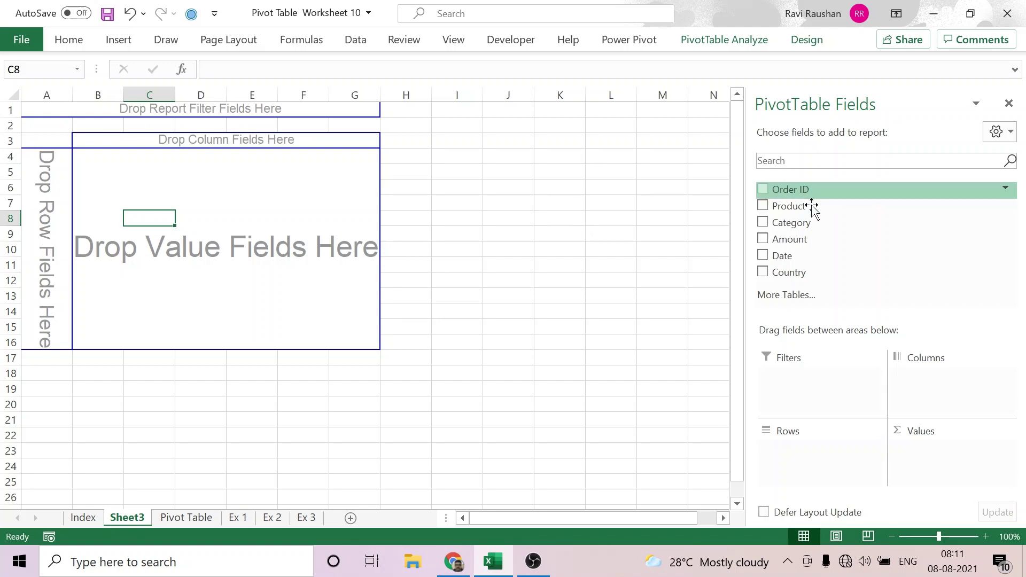
Try Product as the row field and Amount as the value field in the pivot grid, and remove both fields again.
drag(808, 207, 44, 218)
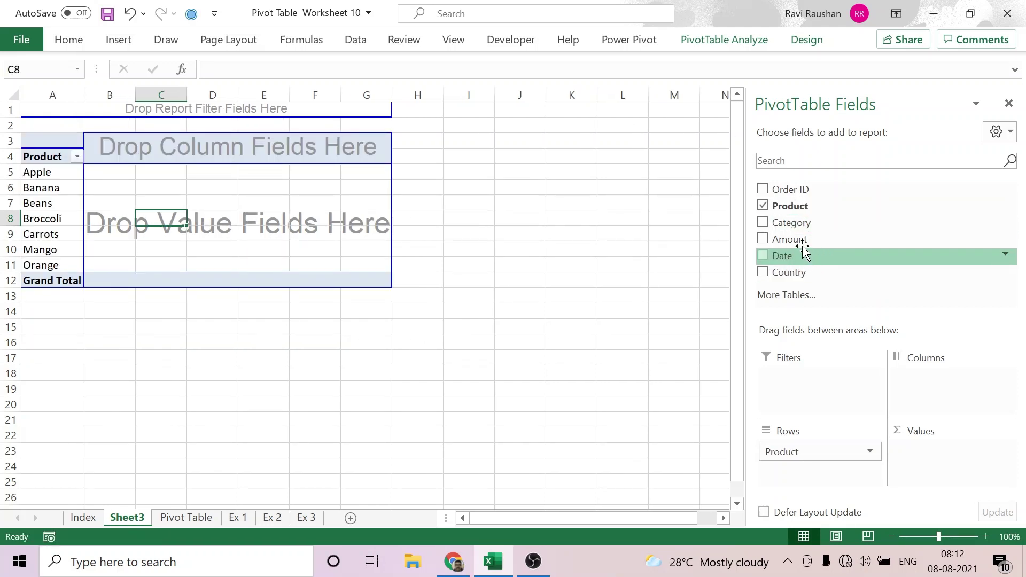
drag(801, 255, 193, 238)
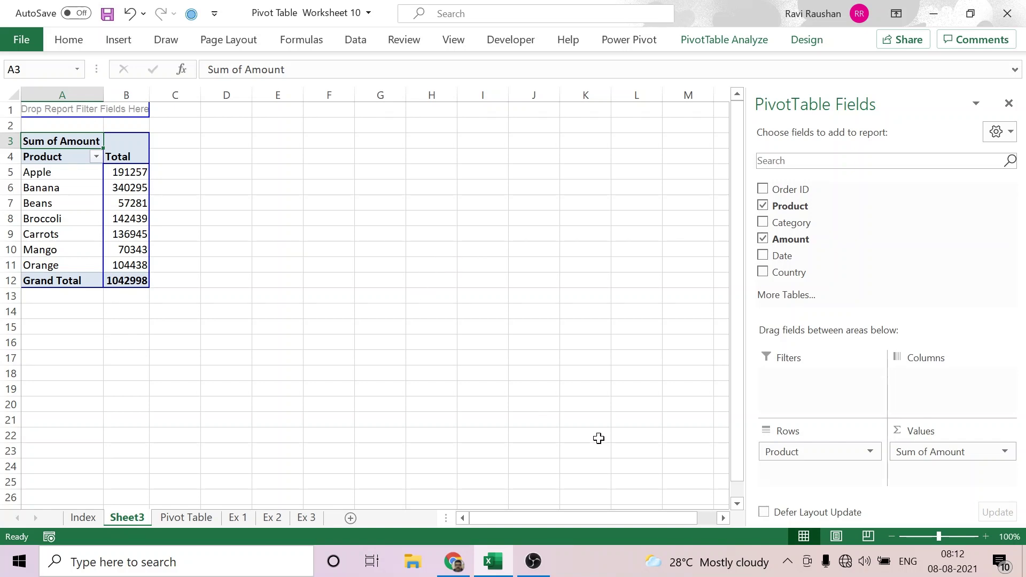
drag(822, 459, 554, 396)
drag(946, 451, 514, 321)
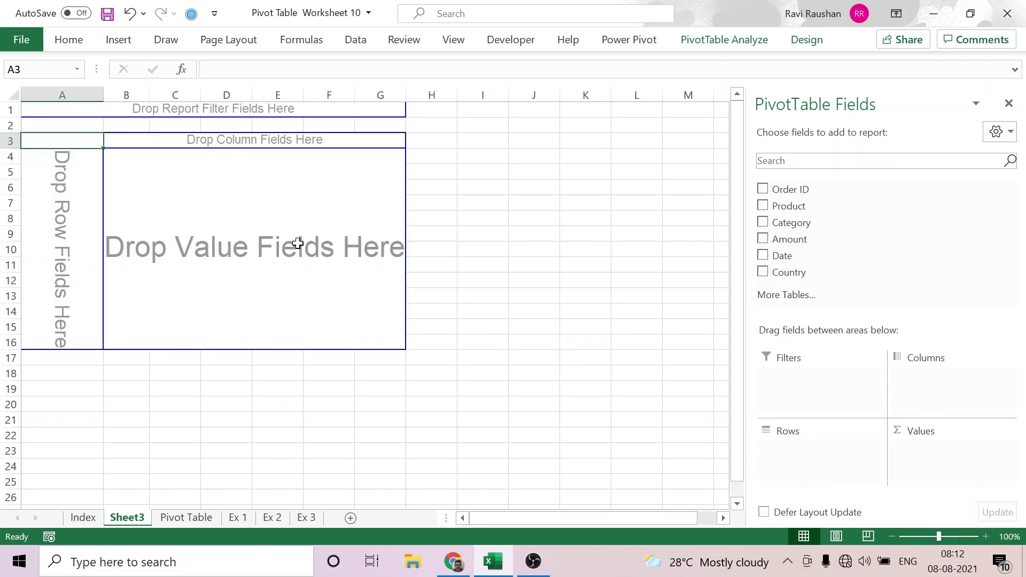
Turn off the Classic PivotTable layout in the PivotTable's display options.
right_click(308, 214)
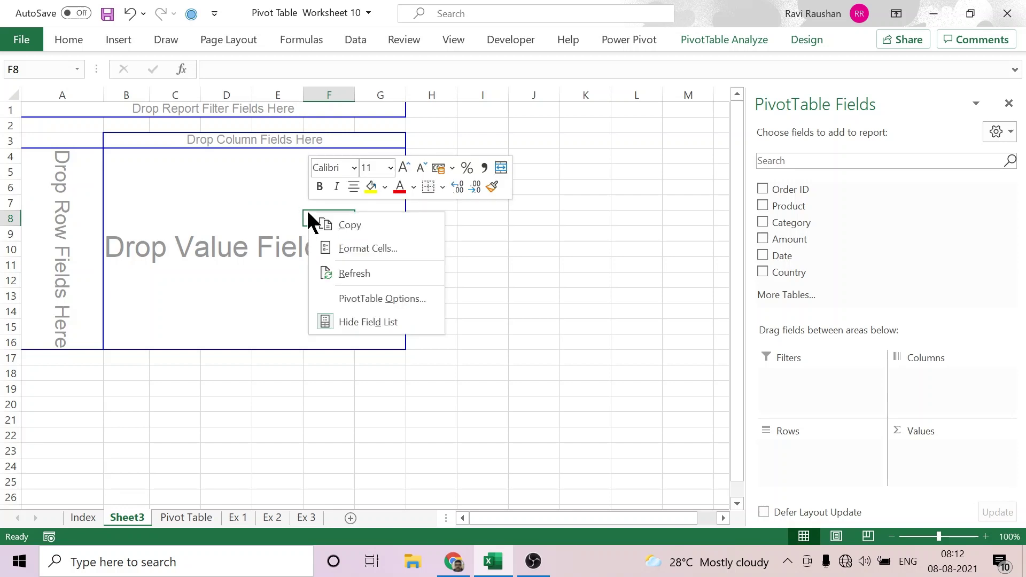
click(386, 297)
click(510, 151)
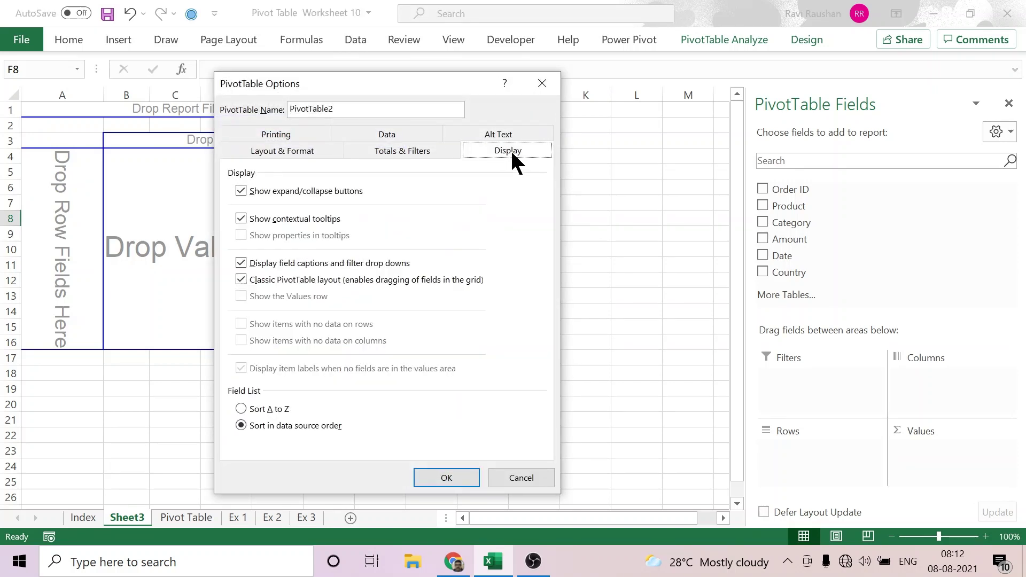
click(241, 279)
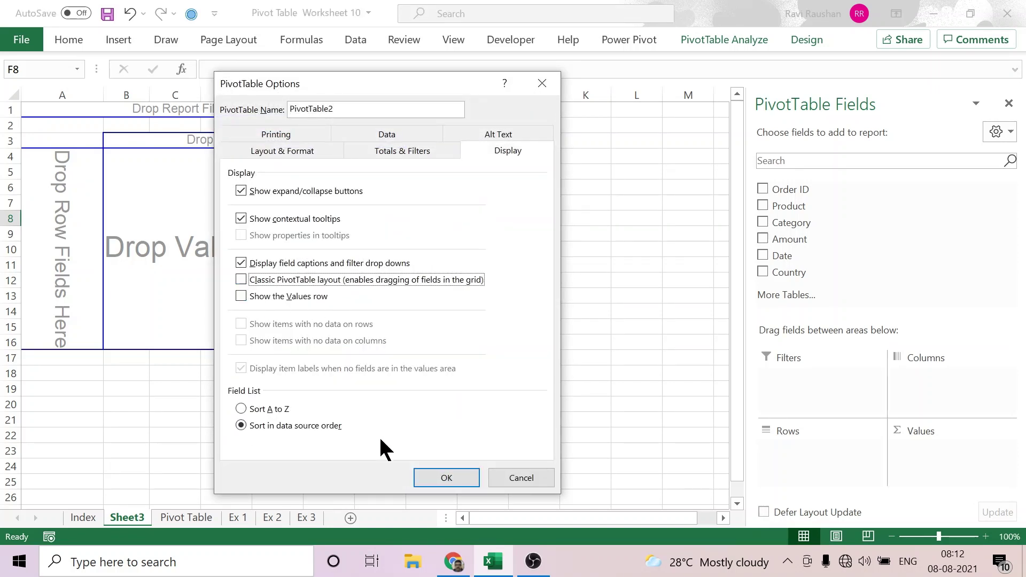
click(448, 479)
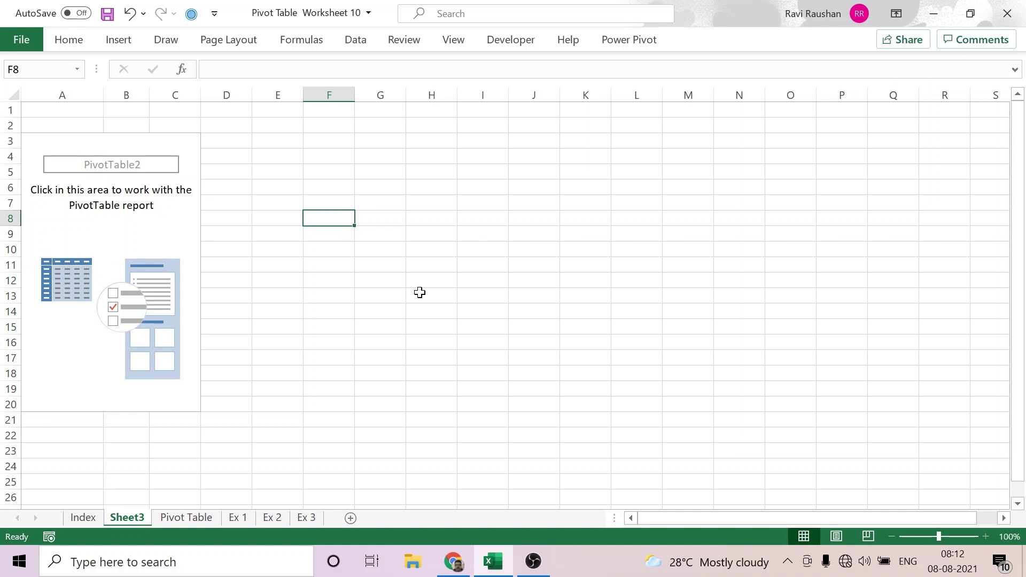
Filter the order table on the Pivot Table sheet by Category, excluding Fruit so only Vegetables remain.
click(187, 518)
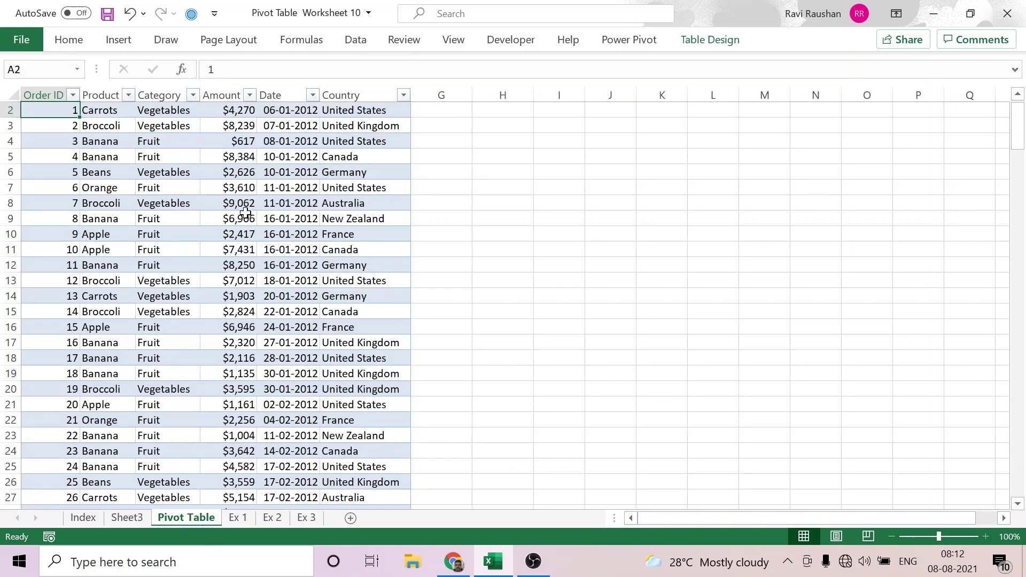
scroll(190, 250, up, 1)
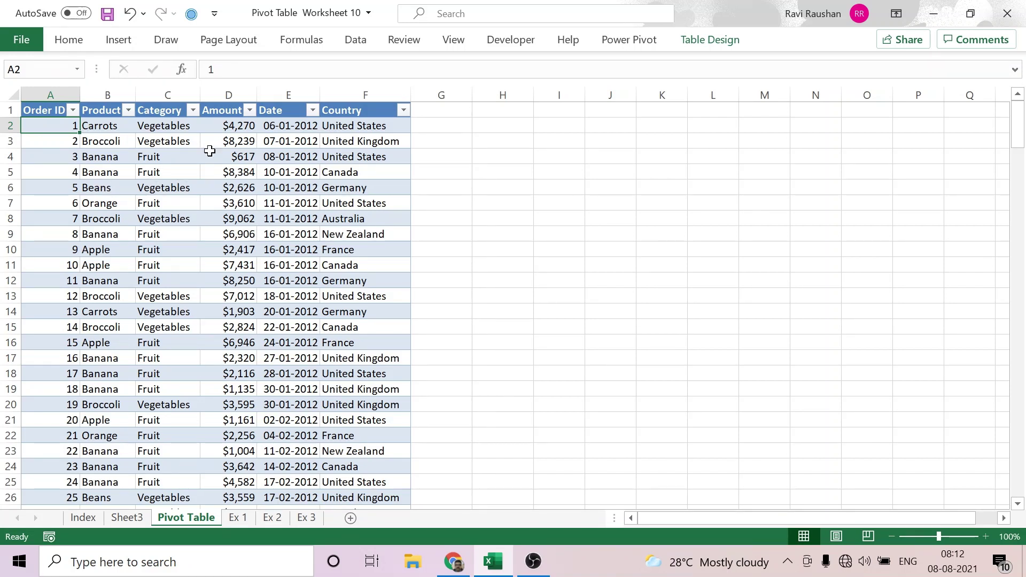
click(193, 110)
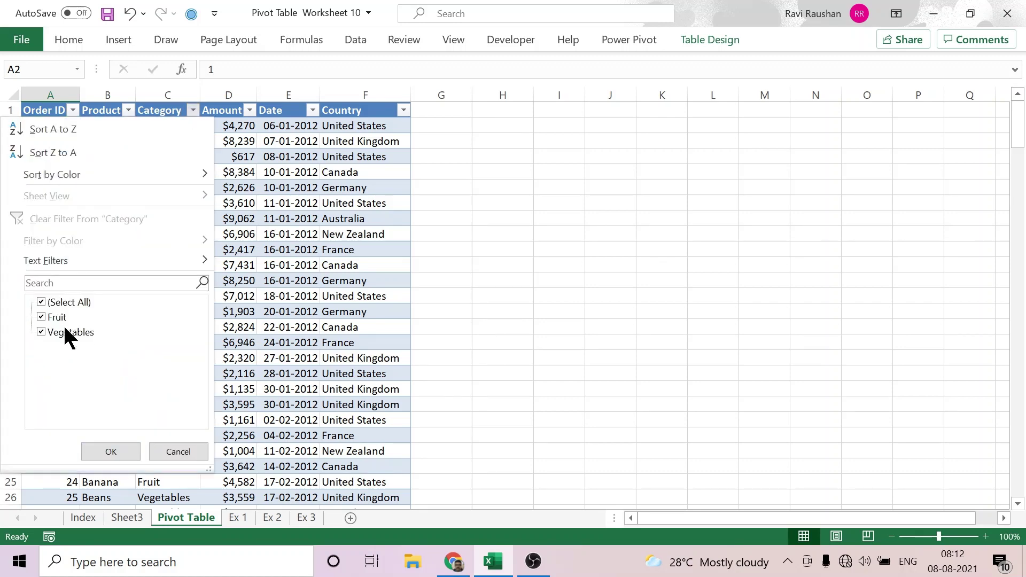
click(43, 316)
click(97, 448)
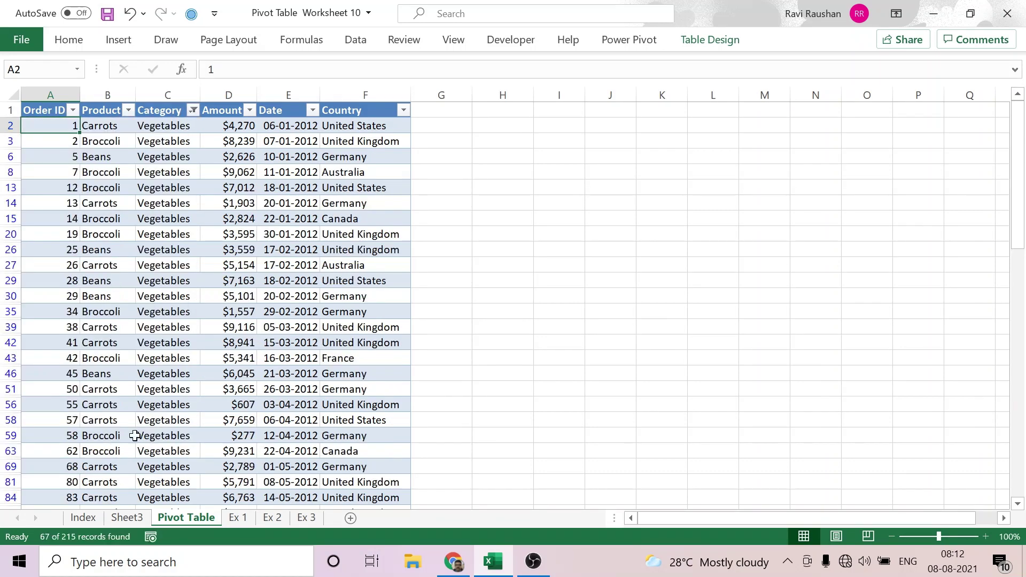
Change the order table's Category filter to include Fruit and exclude Vegetables.
click(193, 111)
click(41, 317)
click(41, 332)
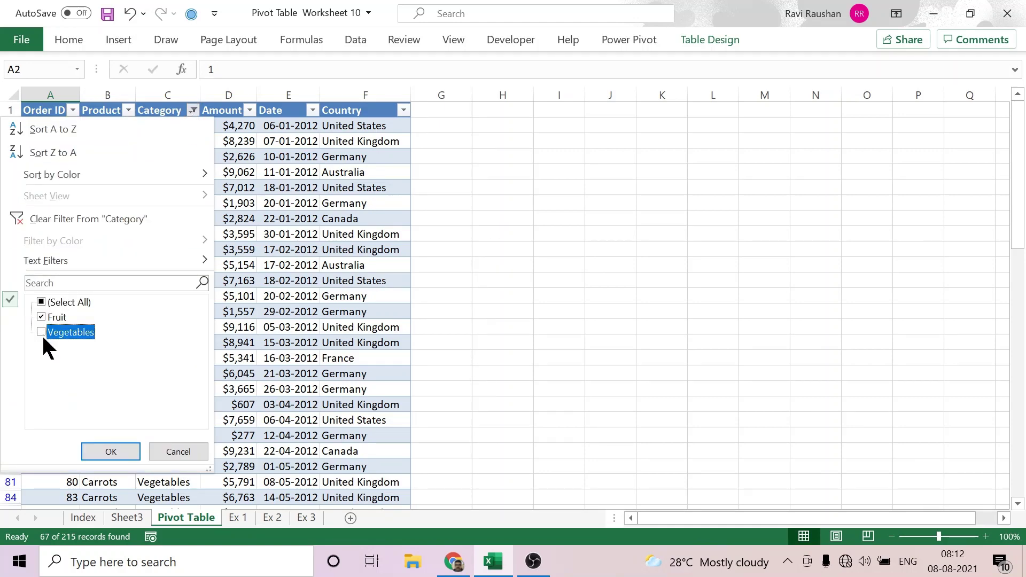
click(97, 449)
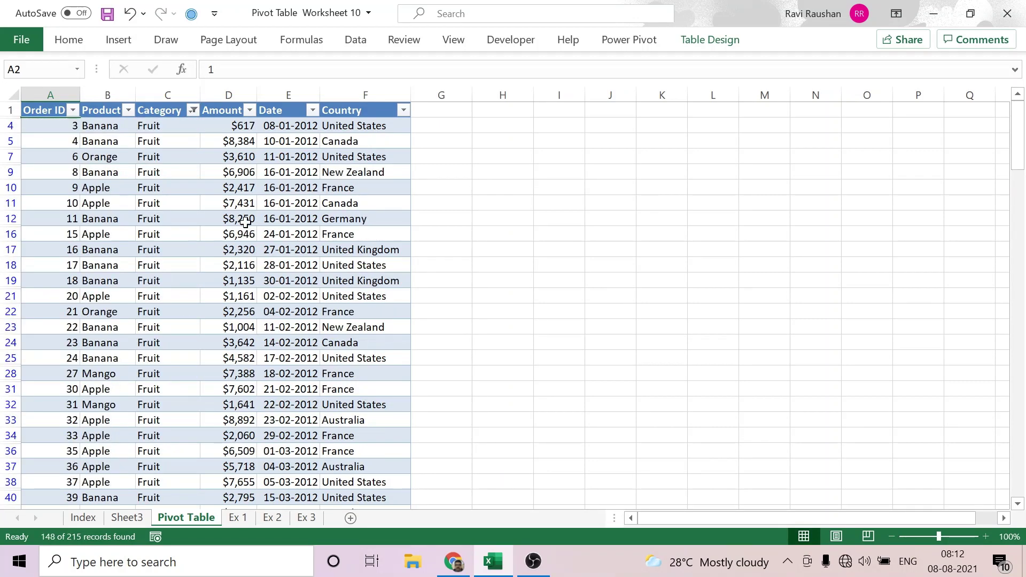
Include Vegetables again in the order table's Category filter so that all categories are selected.
click(194, 110)
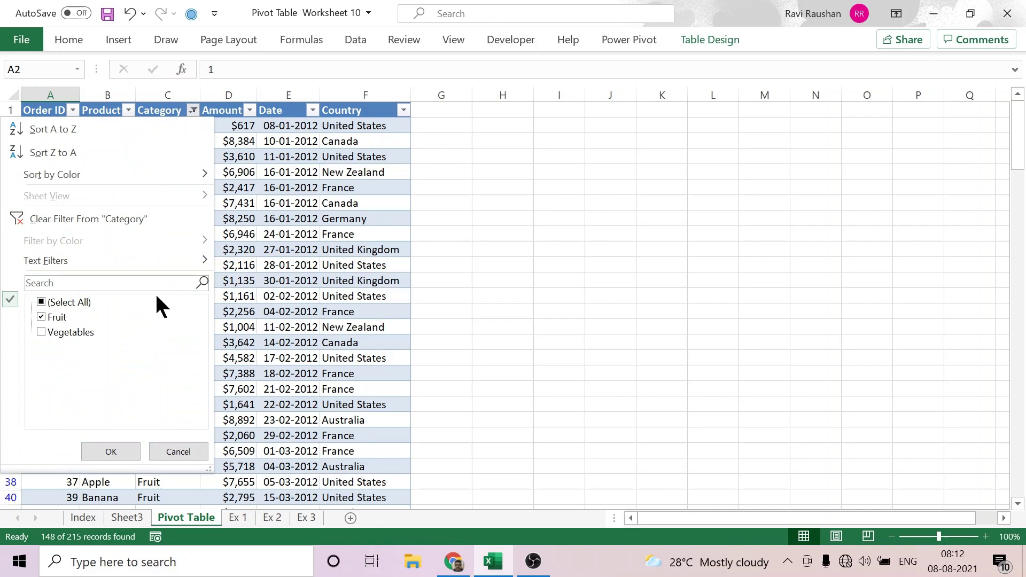
click(41, 332)
click(99, 450)
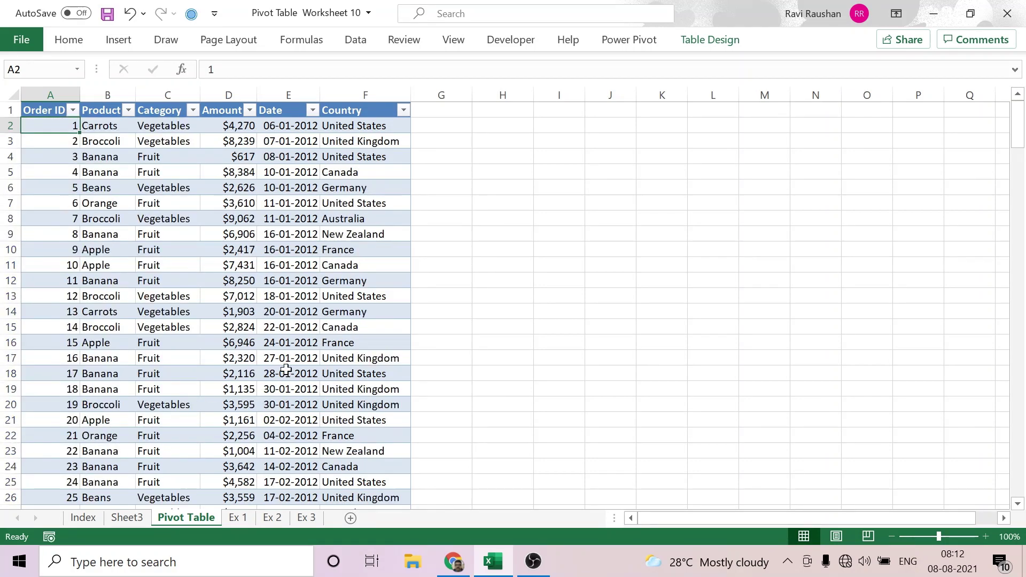
Build the empty PivotTable on Sheet3 with Category and Product as row fields and Amount as the value field.
click(142, 520)
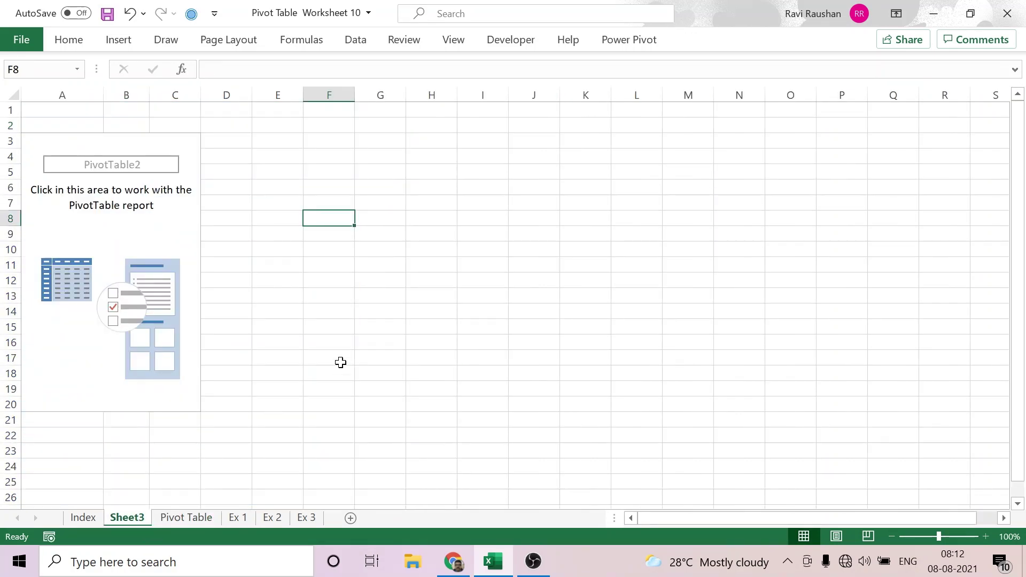
click(130, 248)
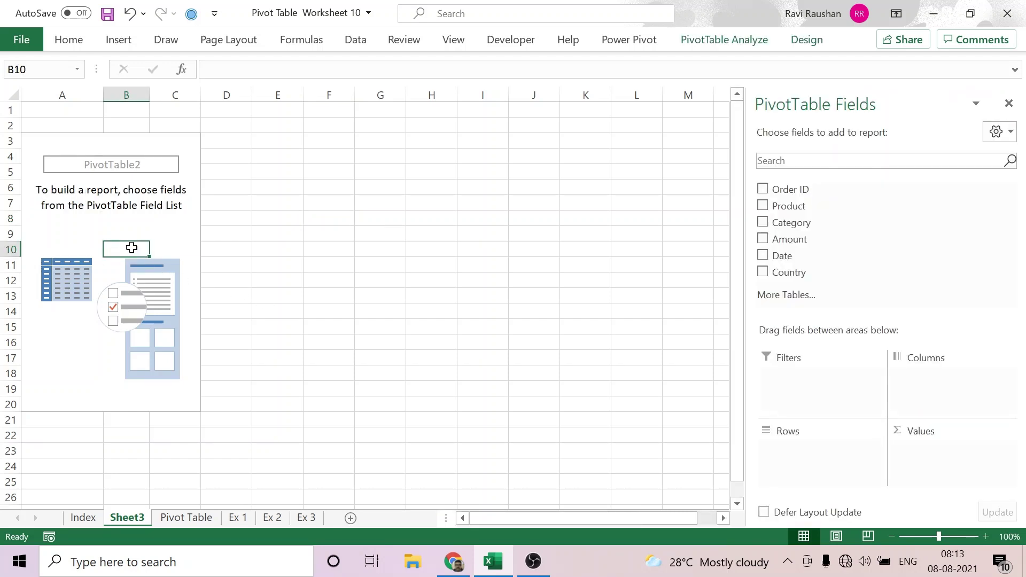
drag(820, 223, 799, 456)
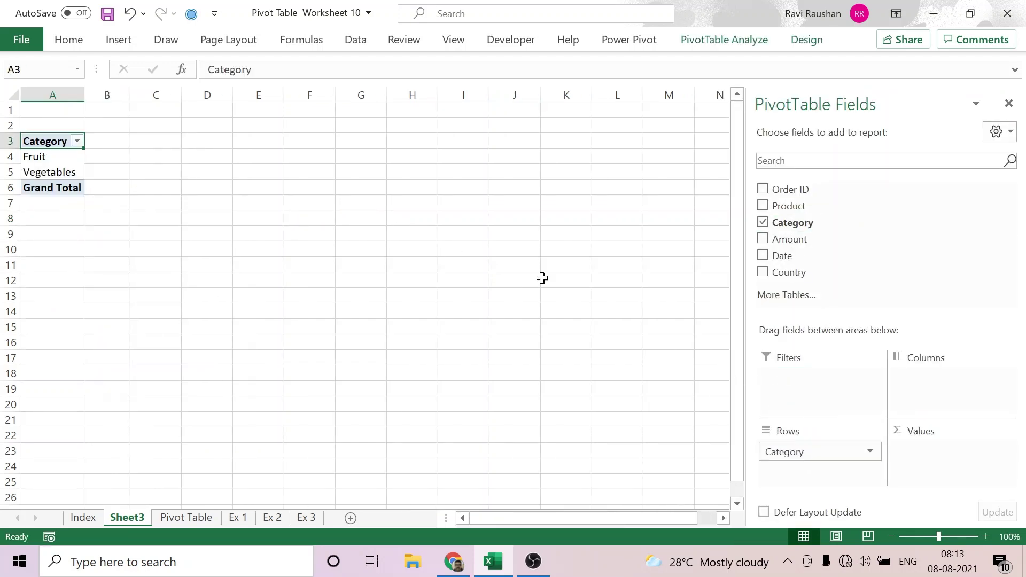
drag(791, 239, 925, 460)
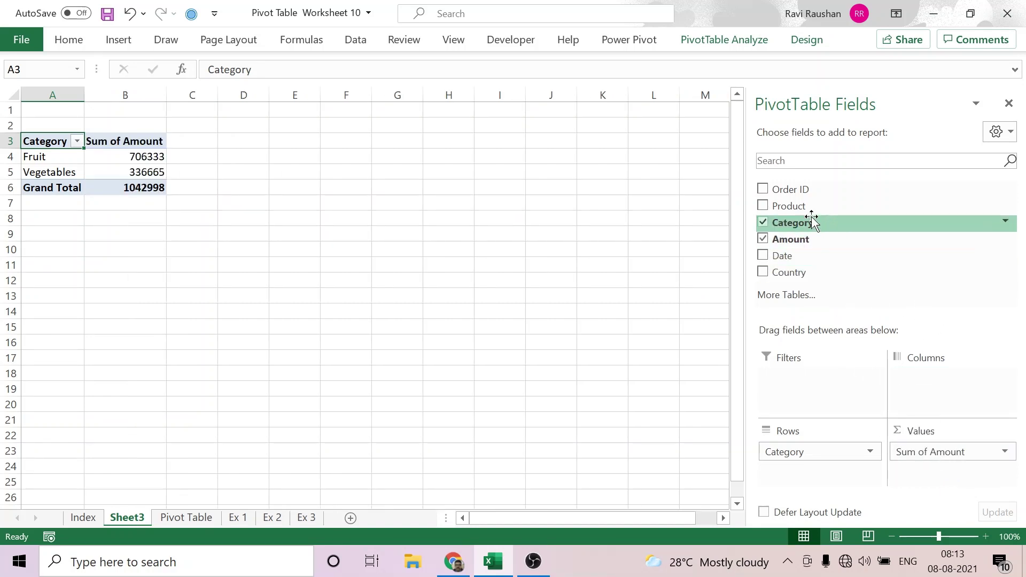
drag(807, 211, 809, 484)
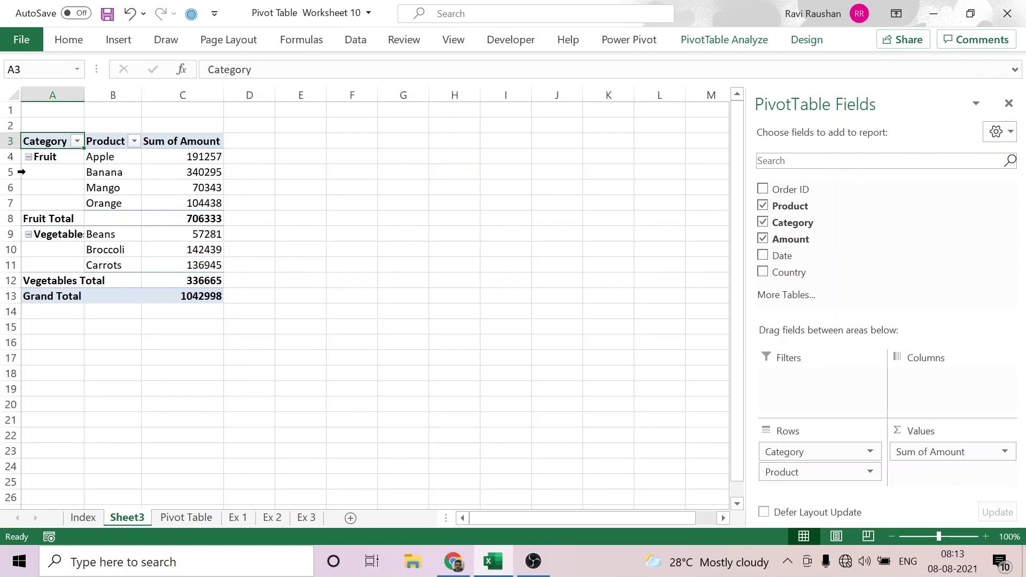
Collapse the Fruit and Vegetables groups in the PivotTable and expand both again.
click(28, 157)
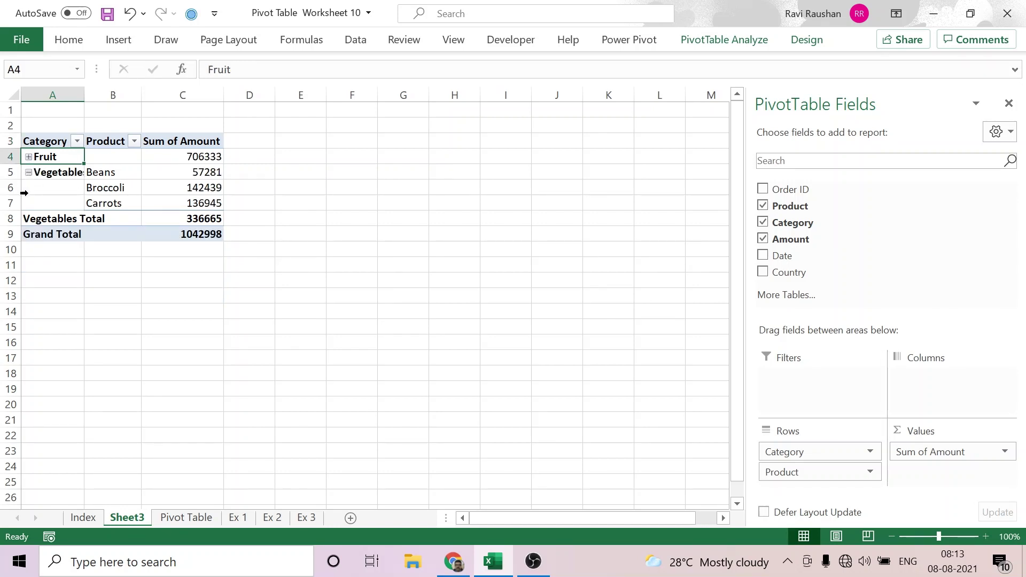
click(28, 172)
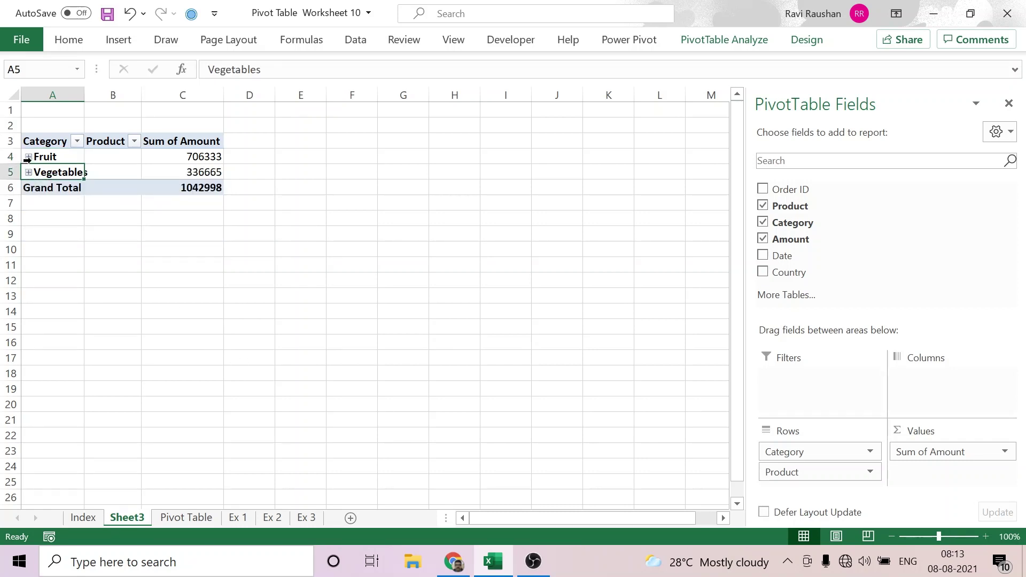
click(28, 157)
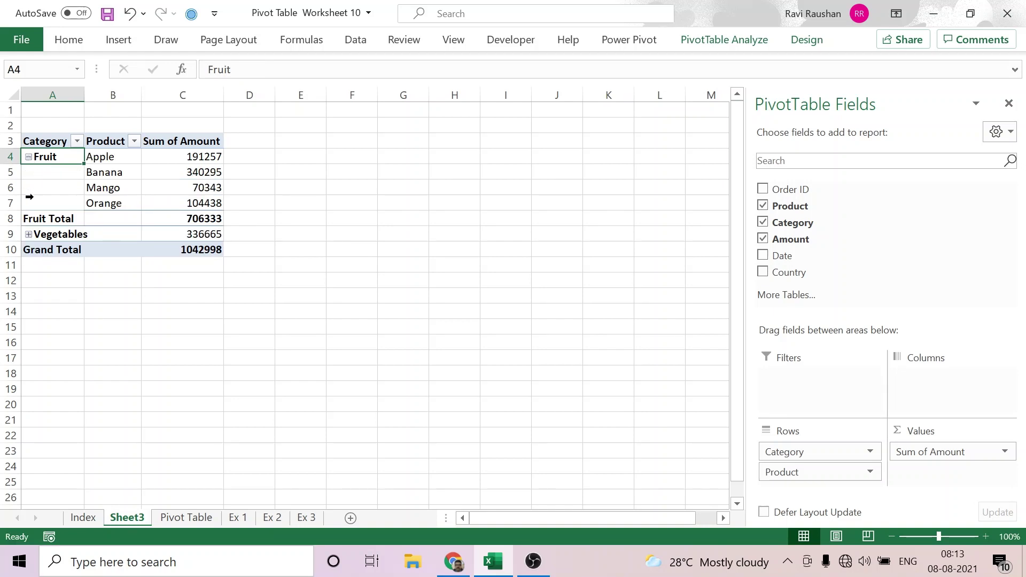
click(28, 235)
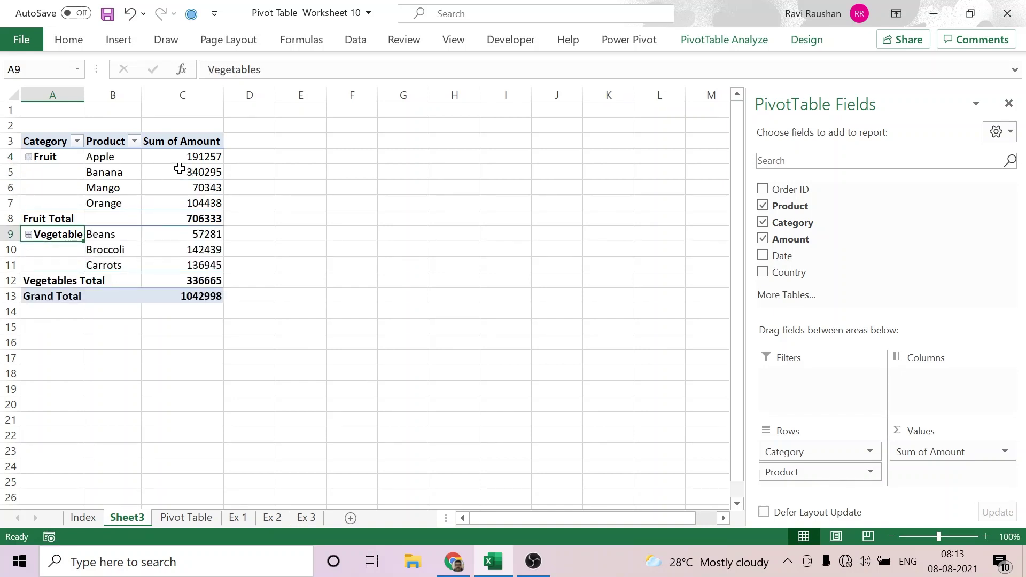
Set the PivotTable's subtotals to Do Not Show Subtotals.
click(181, 171)
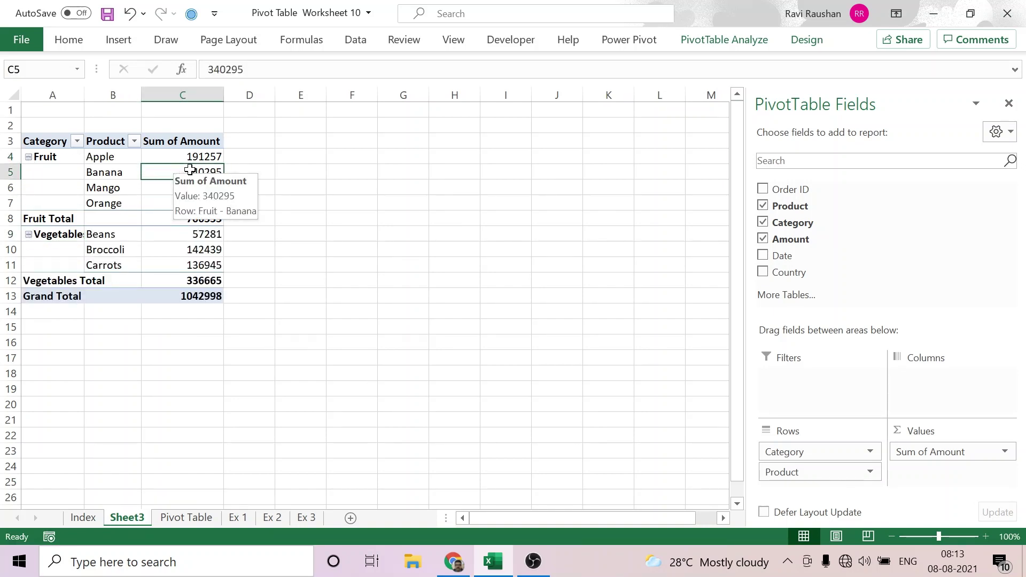
click(806, 40)
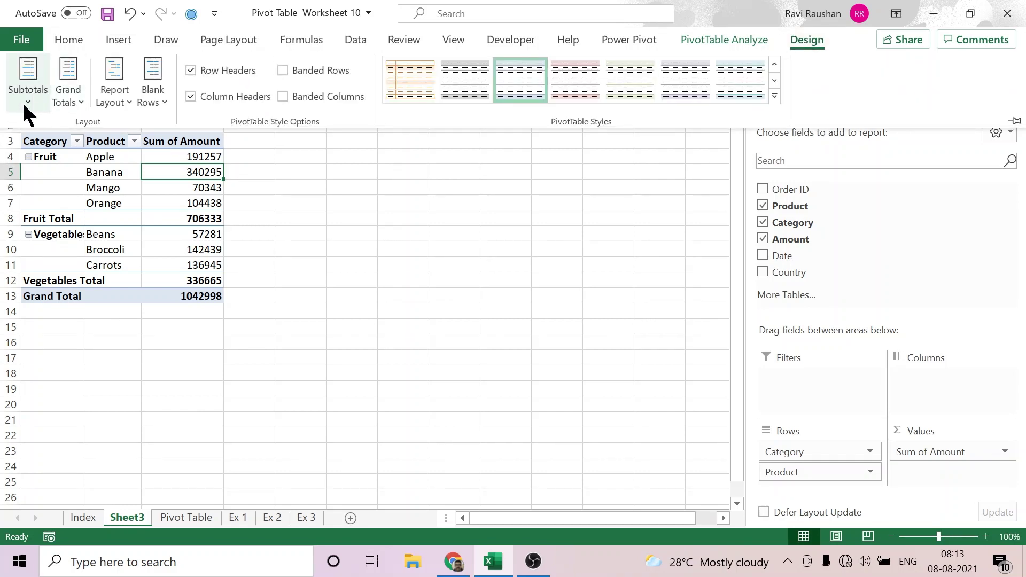
click(24, 100)
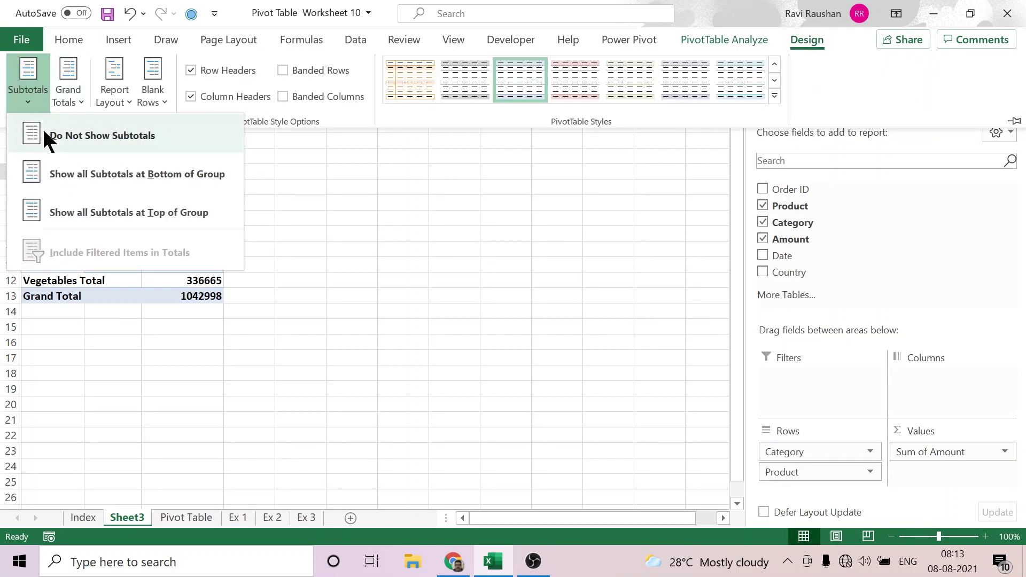
click(45, 140)
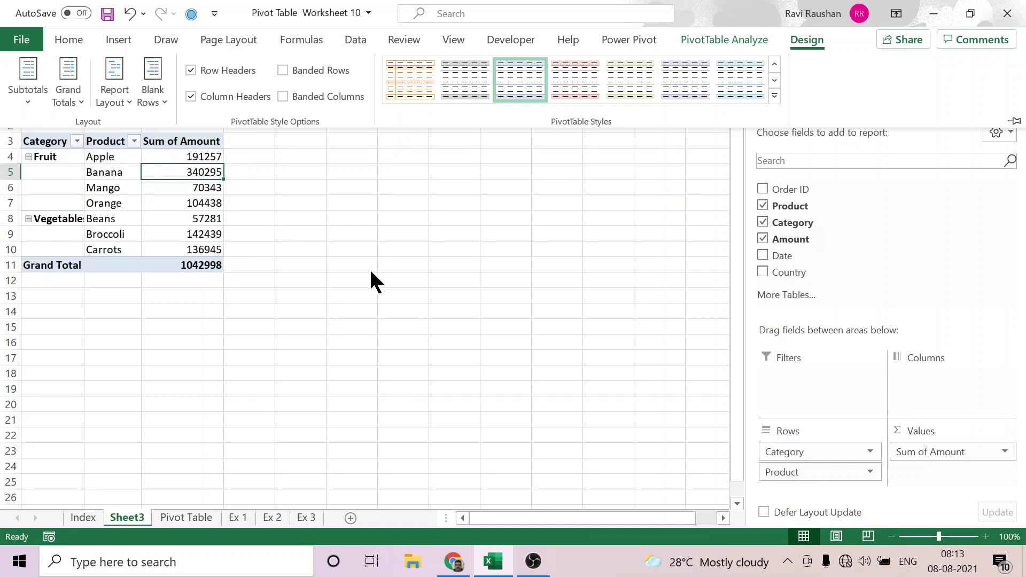
Show all subtotals at the bottom of each group and remove Category from the PivotTable's row fields.
click(813, 43)
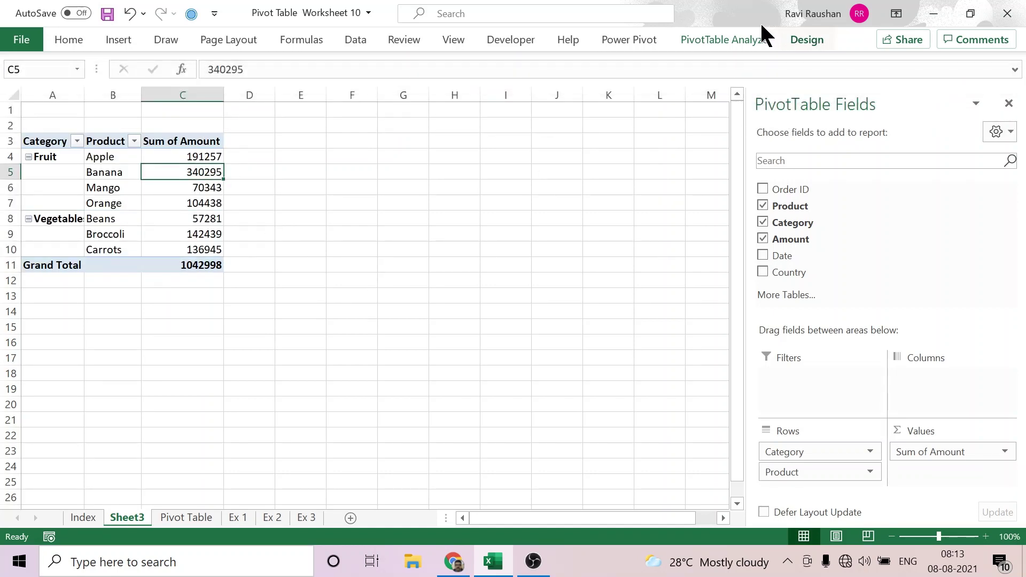
click(810, 41)
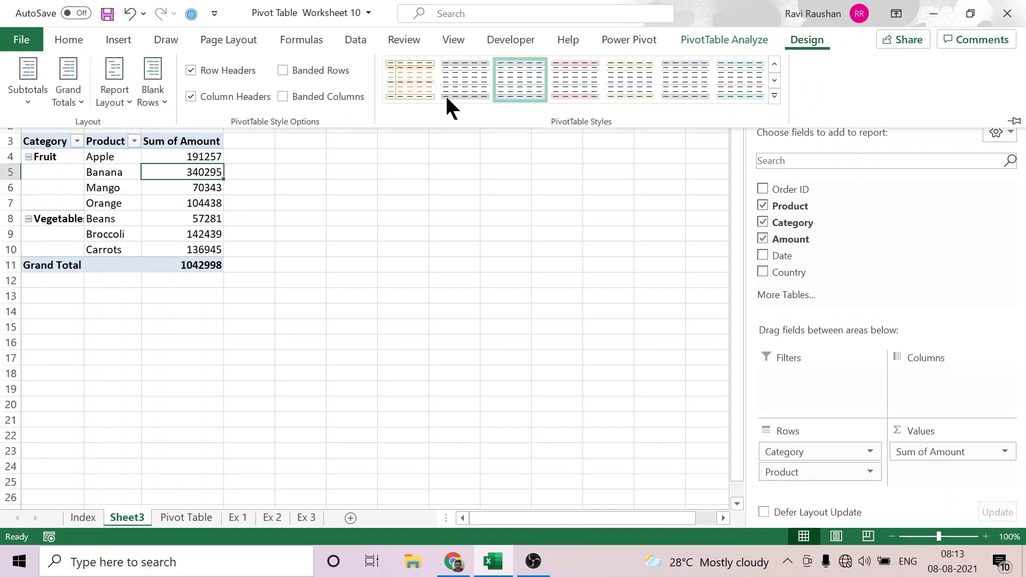
click(25, 101)
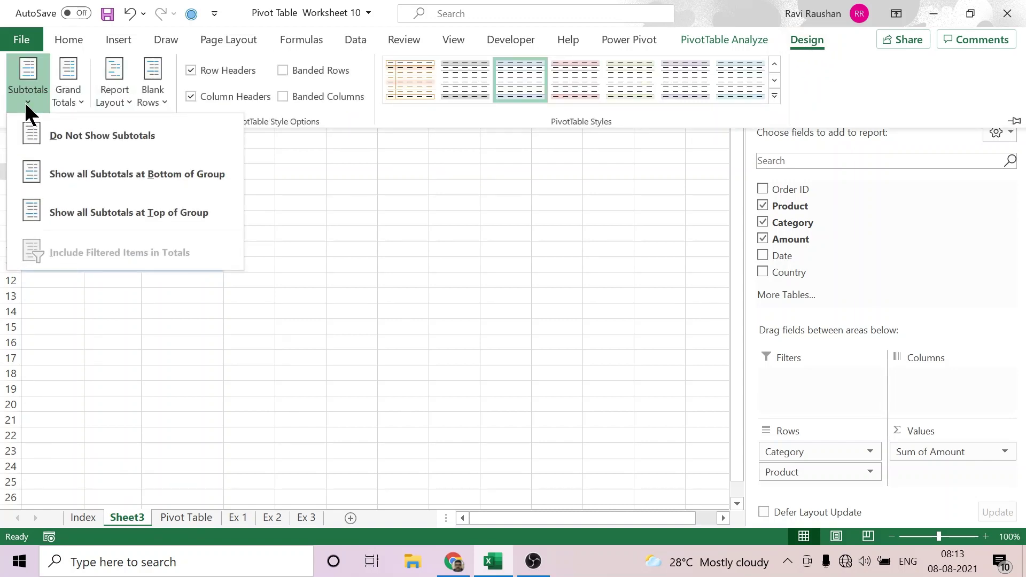
click(66, 174)
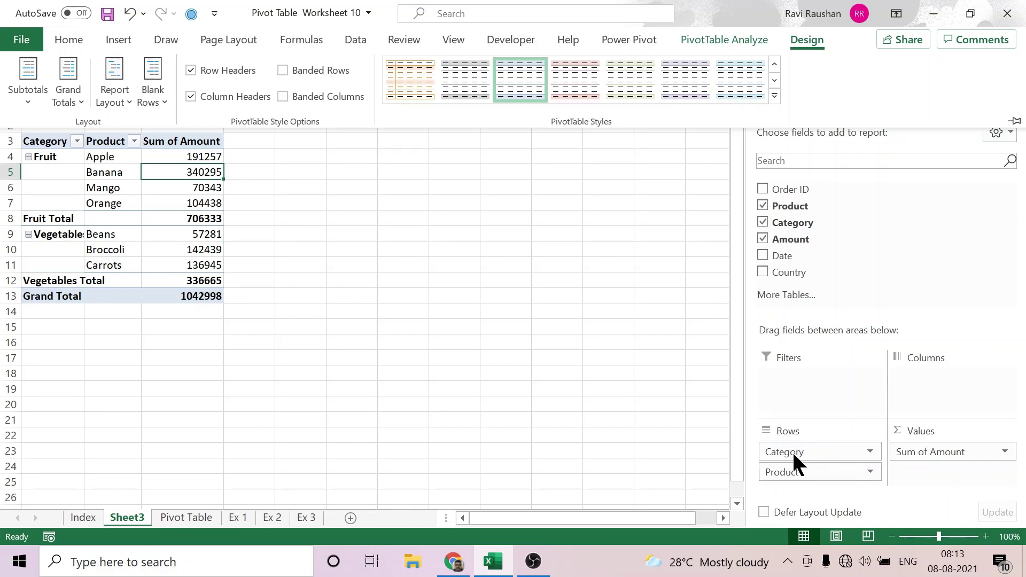
drag(792, 451, 564, 250)
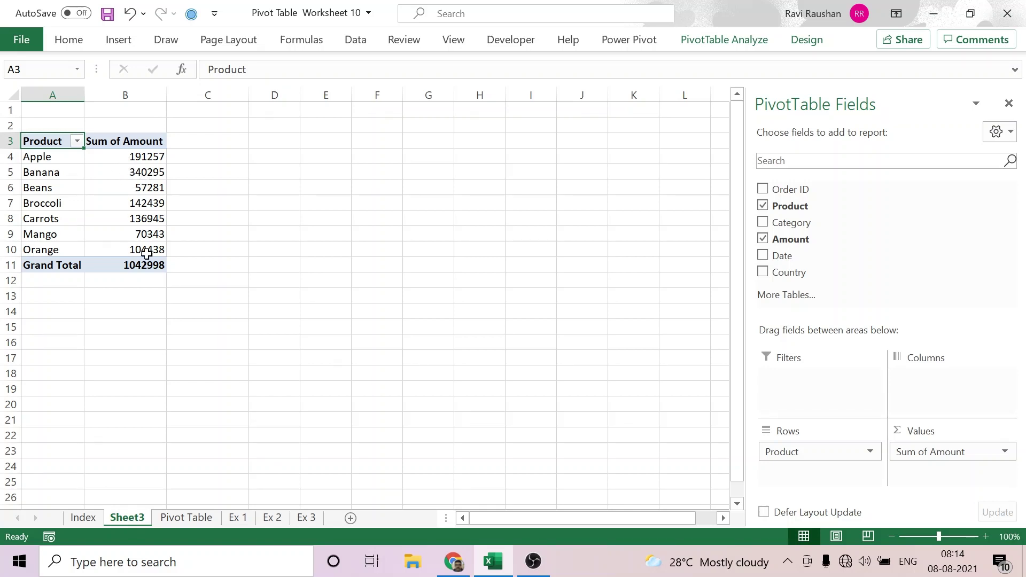
Show the Sum of Amount values per product as % of Grand Total.
mouse_move(147, 250)
right_click(138, 201)
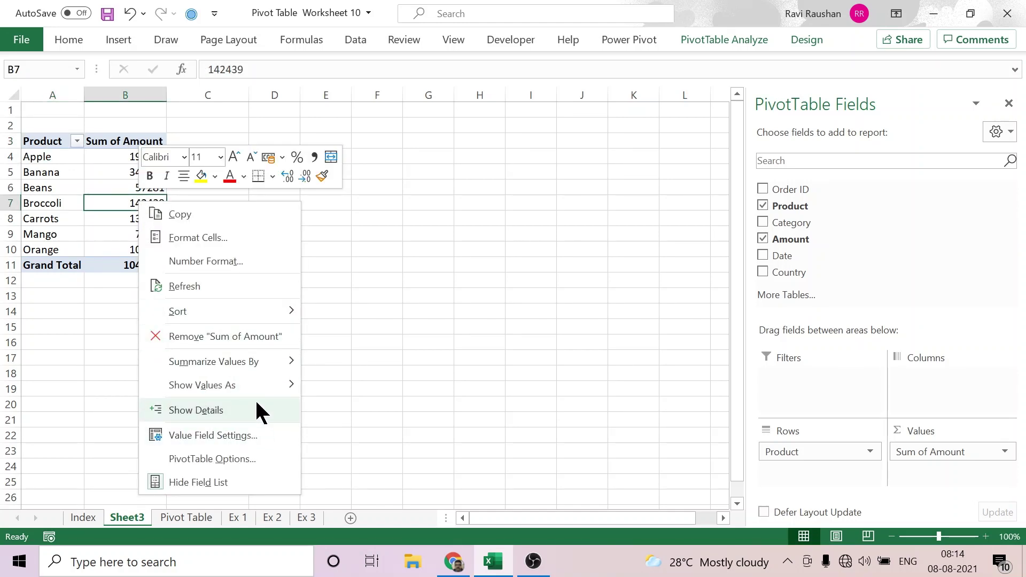
mouse_move(259, 386)
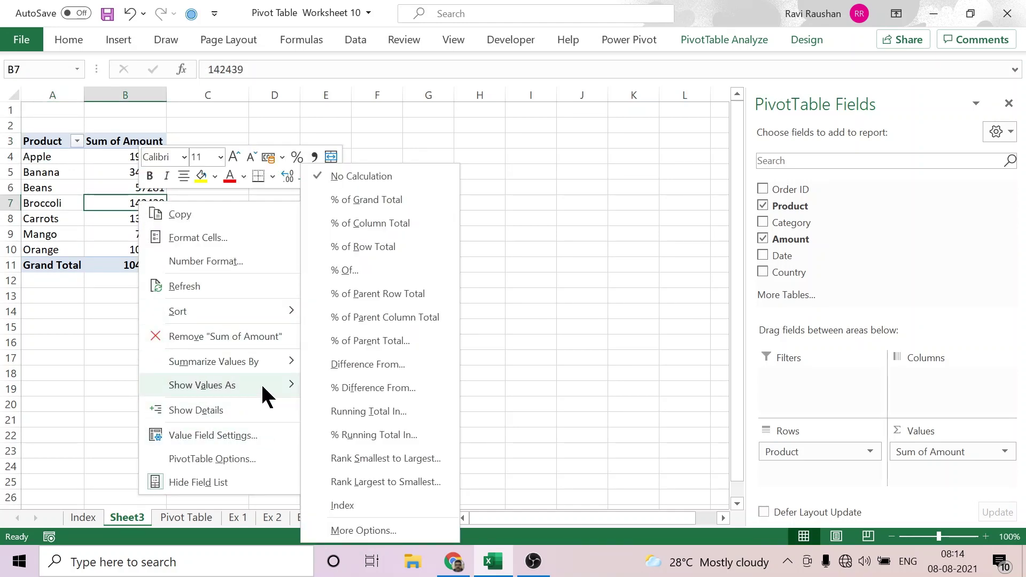
click(394, 201)
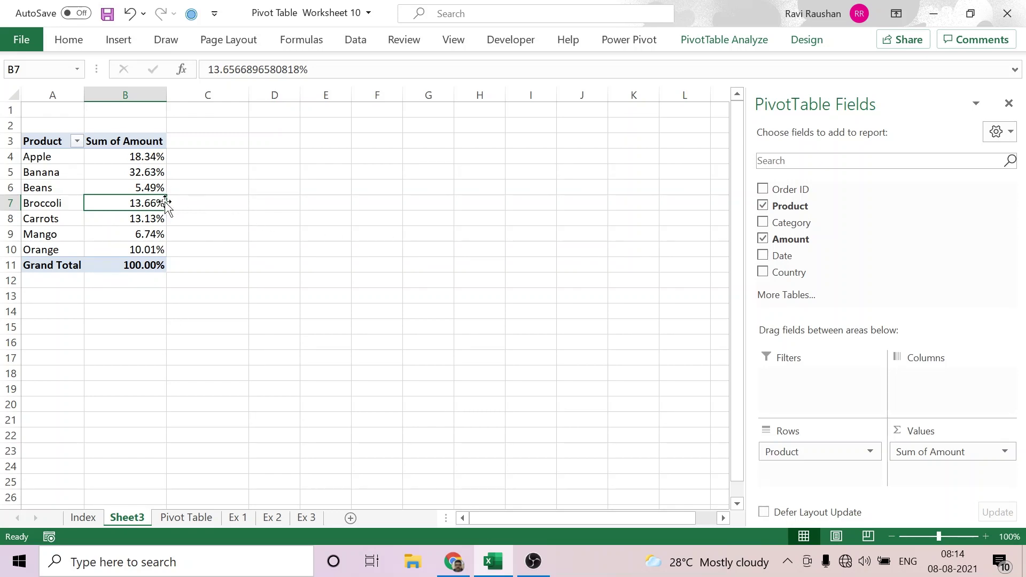
Set the Sum of Amount values back to No Calculation.
click(138, 188)
right_click(138, 188)
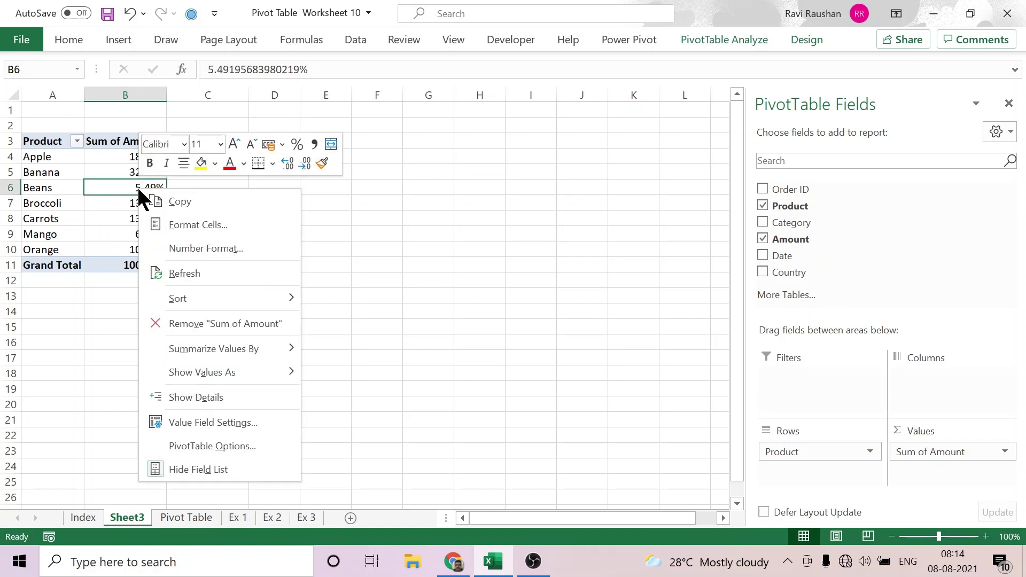
mouse_move(287, 375)
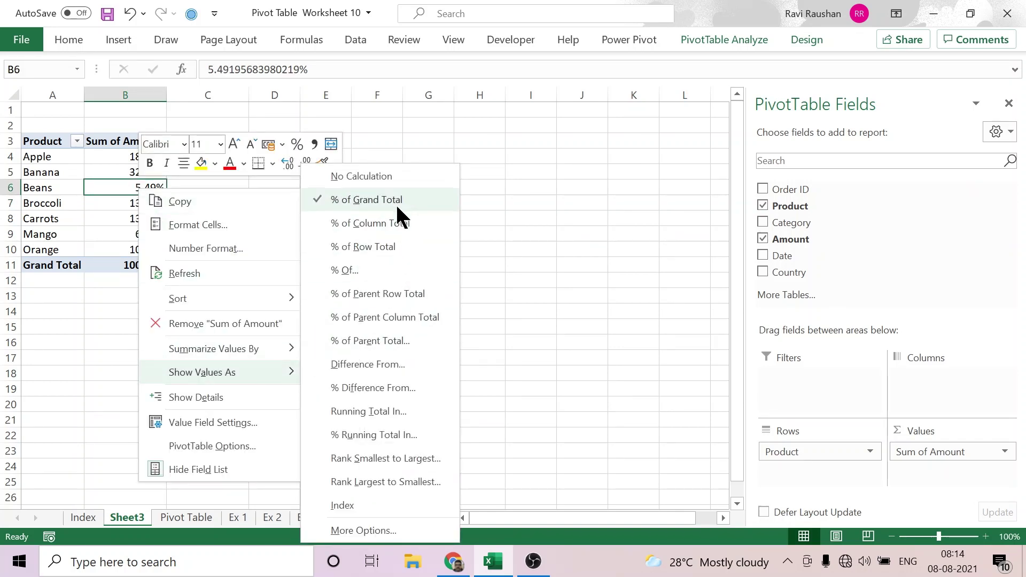
click(385, 178)
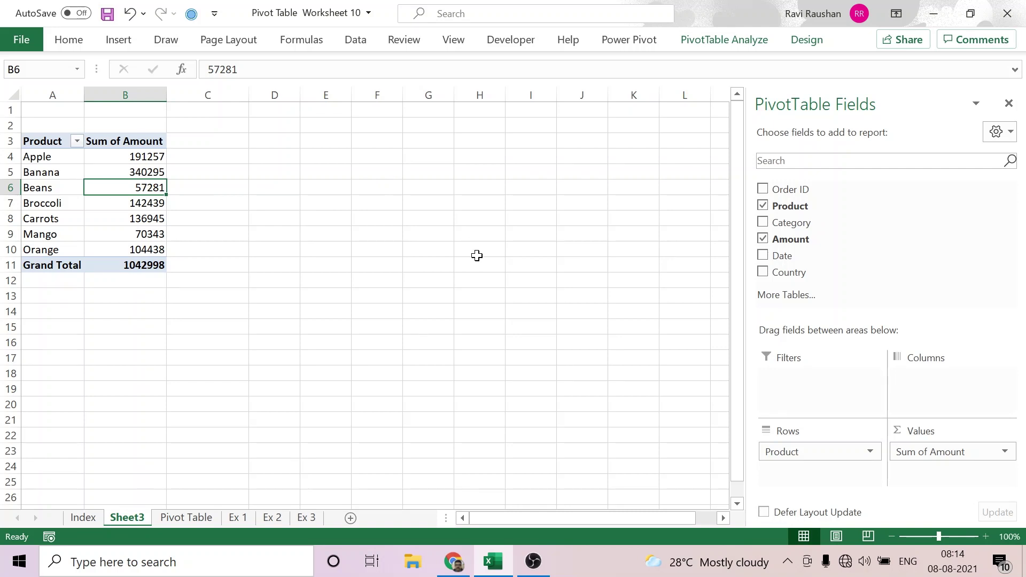
Add Amount as a second value field and show that column's values as % of Grand Total.
drag(801, 240, 941, 476)
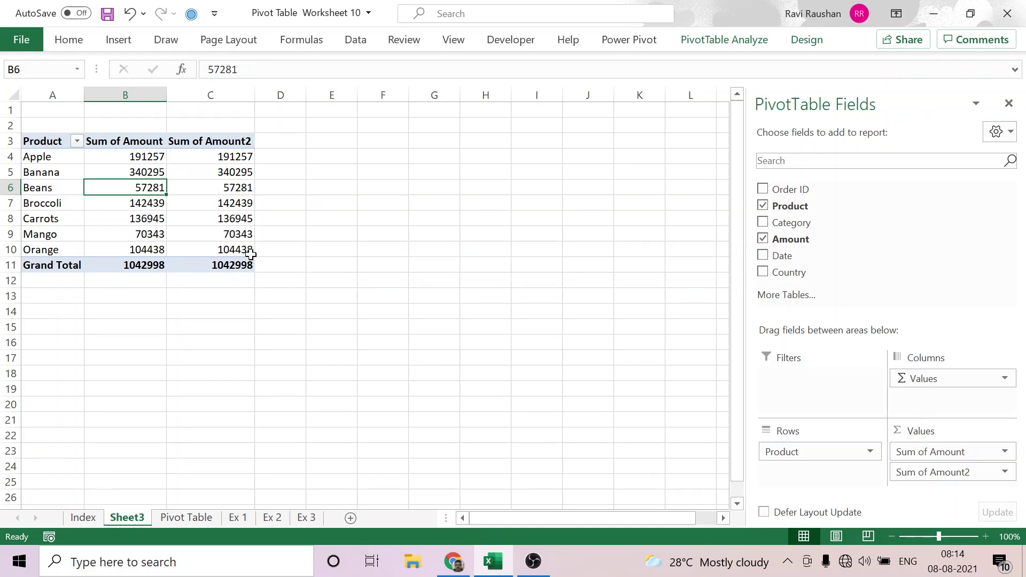
click(232, 182)
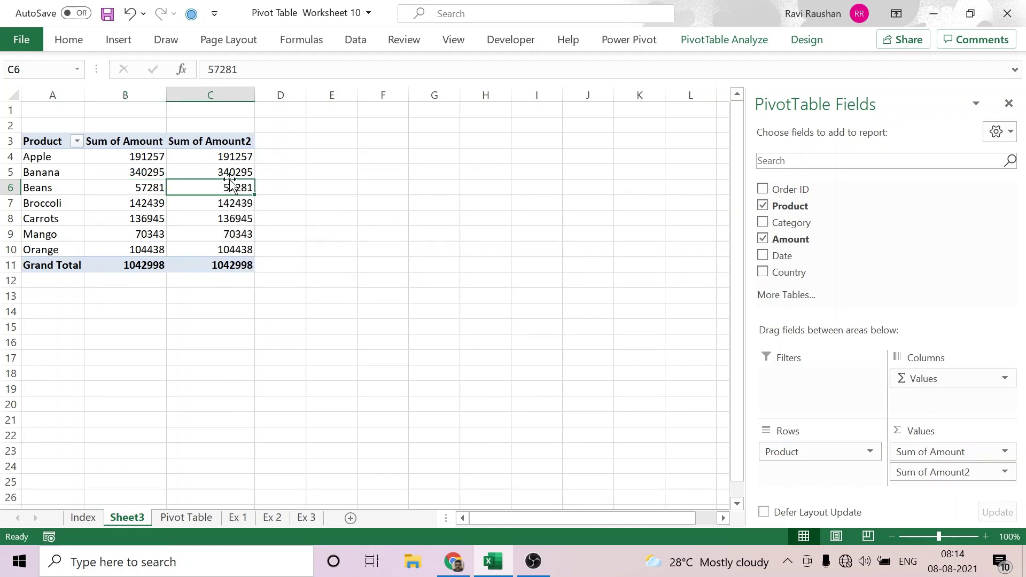
right_click(230, 169)
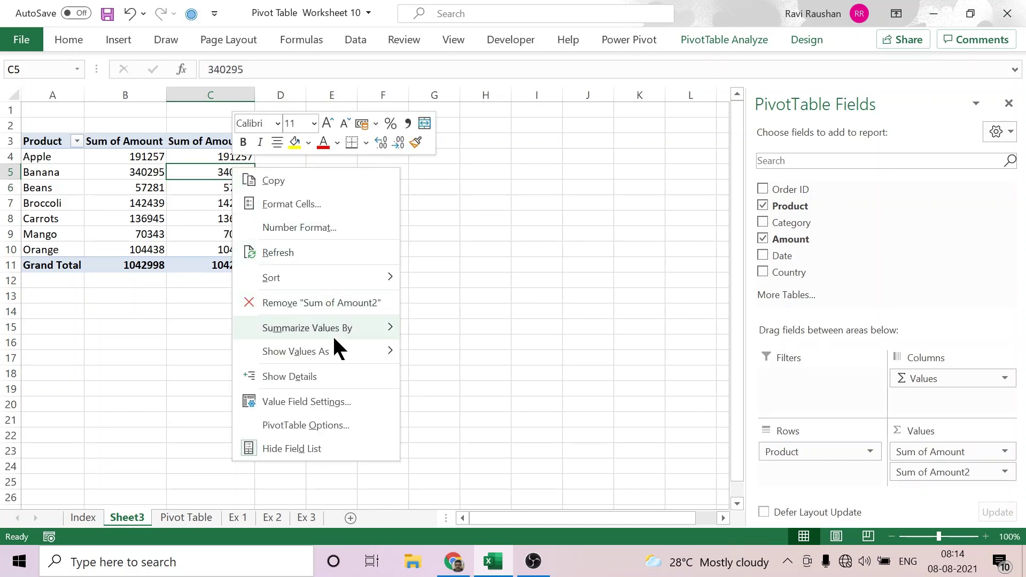
mouse_move(338, 346)
click(475, 201)
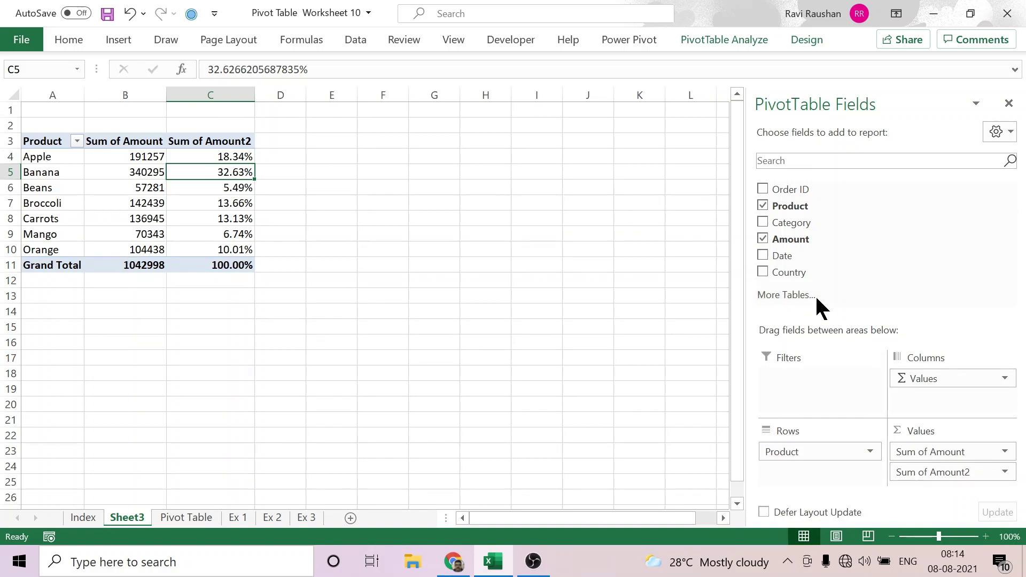
Add Amount as a third value field in the PivotTable and summarize that column by Average.
drag(791, 241, 918, 494)
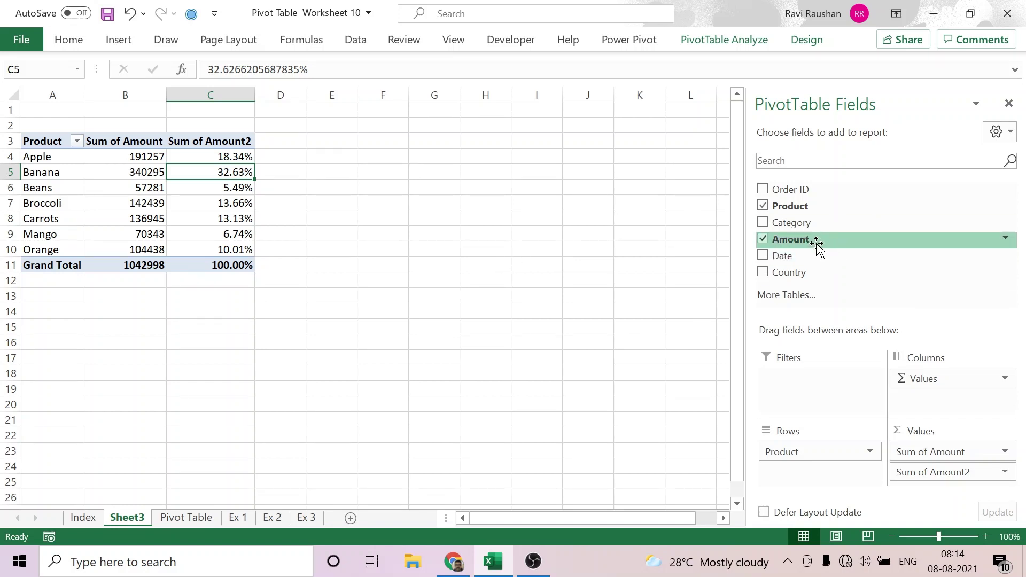
drag(814, 241, 932, 484)
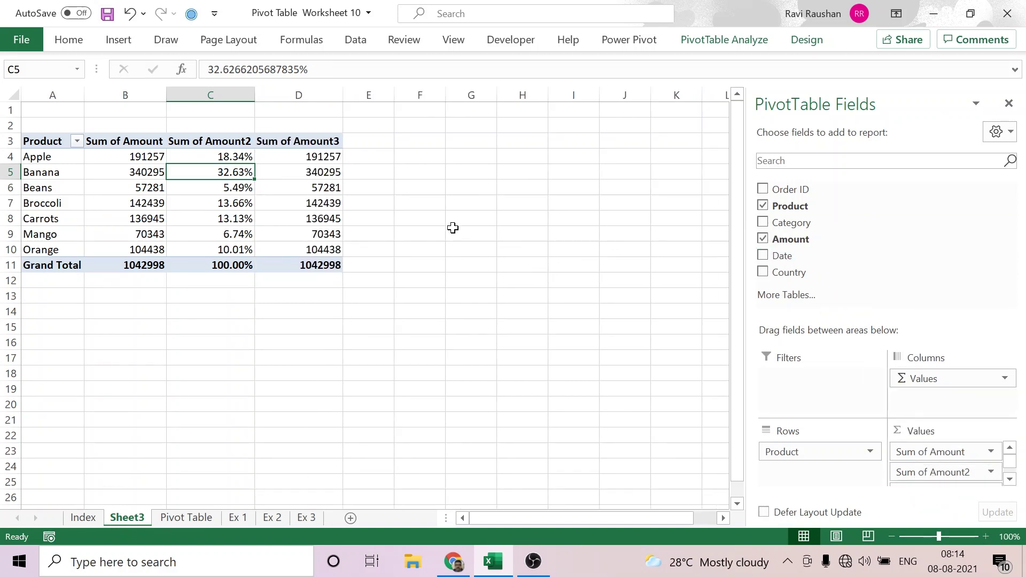
right_click(314, 176)
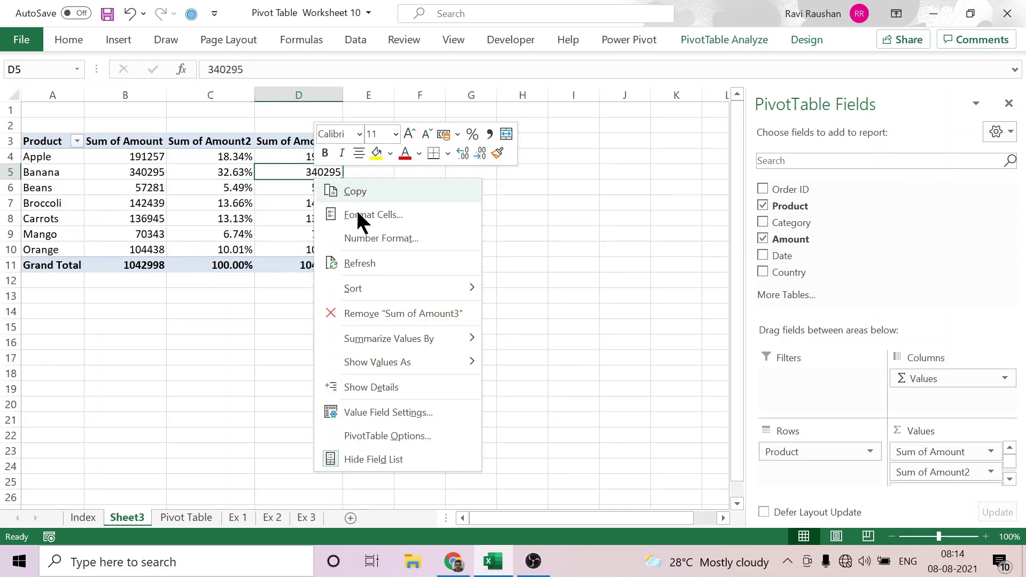
mouse_move(449, 342)
click(544, 386)
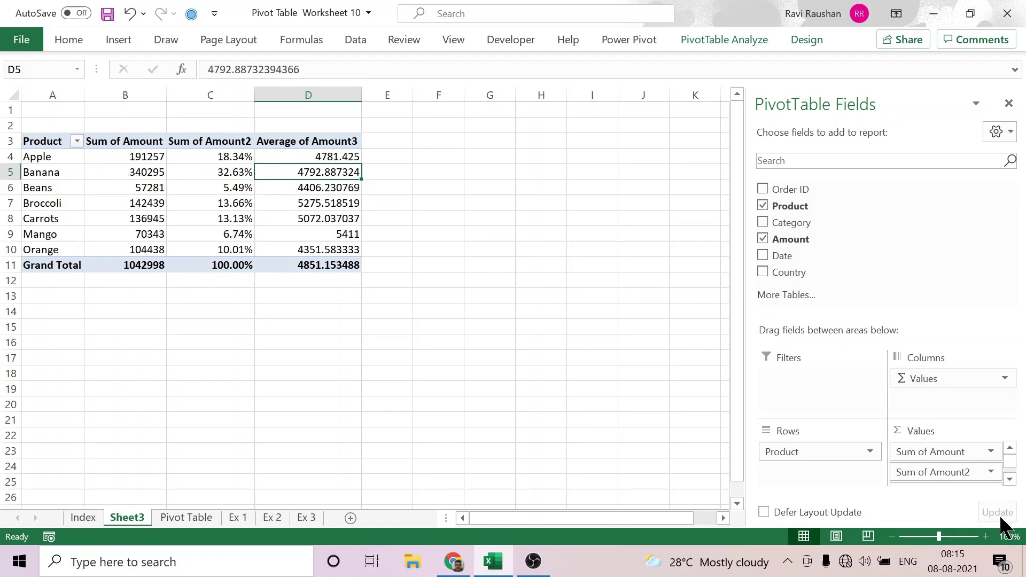
Format the Average of Amount3 value field as Number with 2 decimal places.
click(1009, 480)
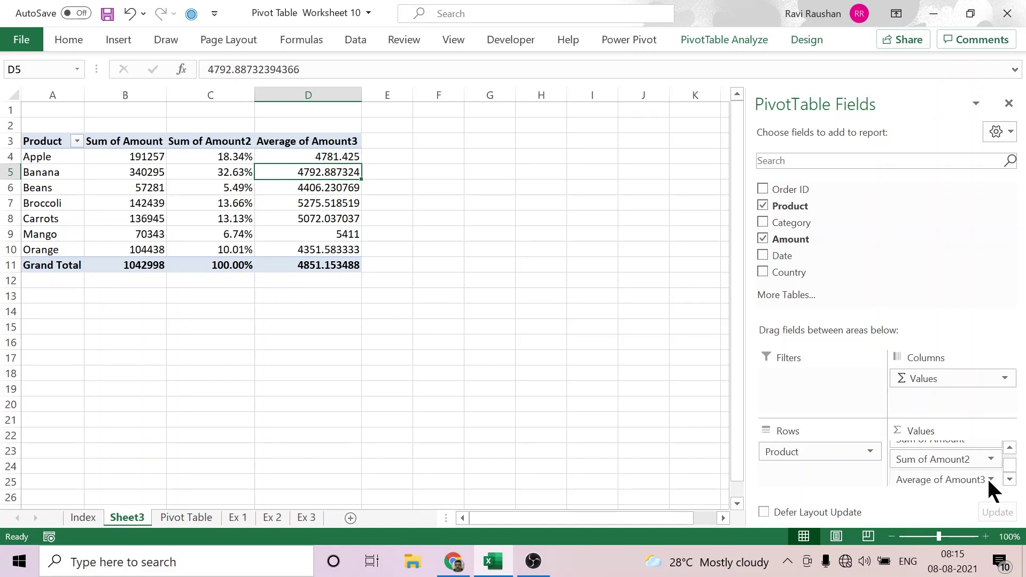
click(990, 479)
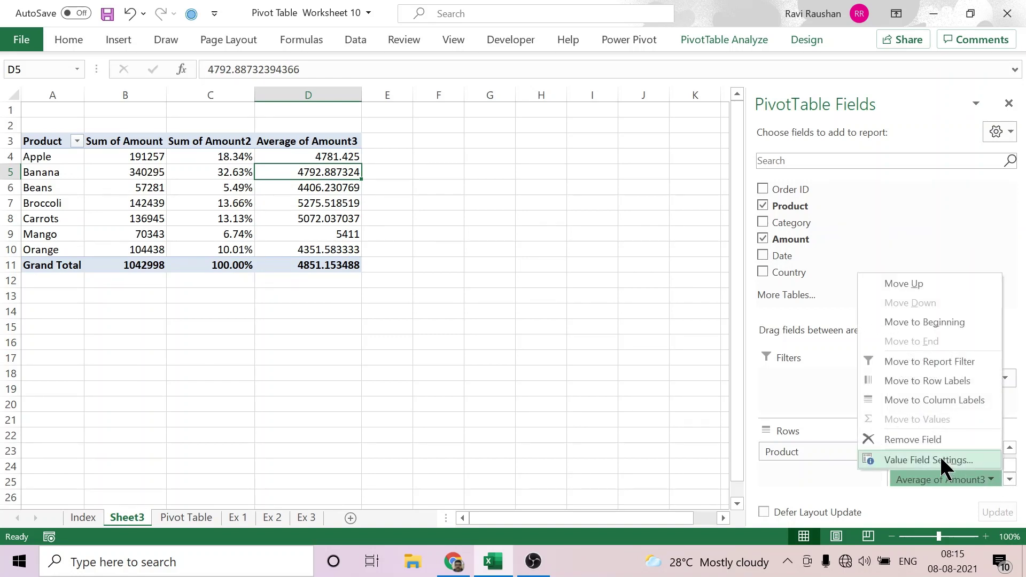
click(942, 460)
click(342, 413)
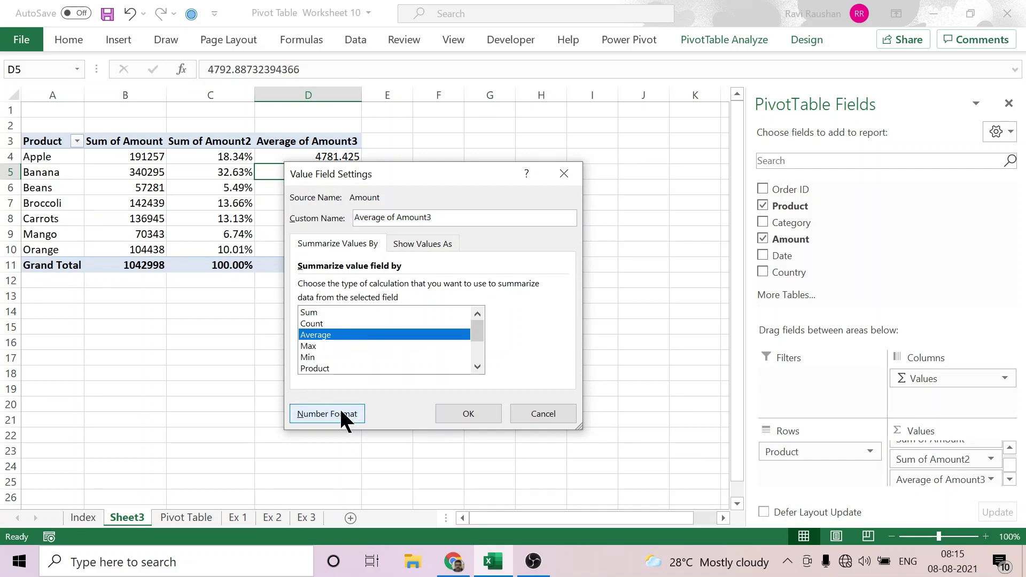
click(260, 178)
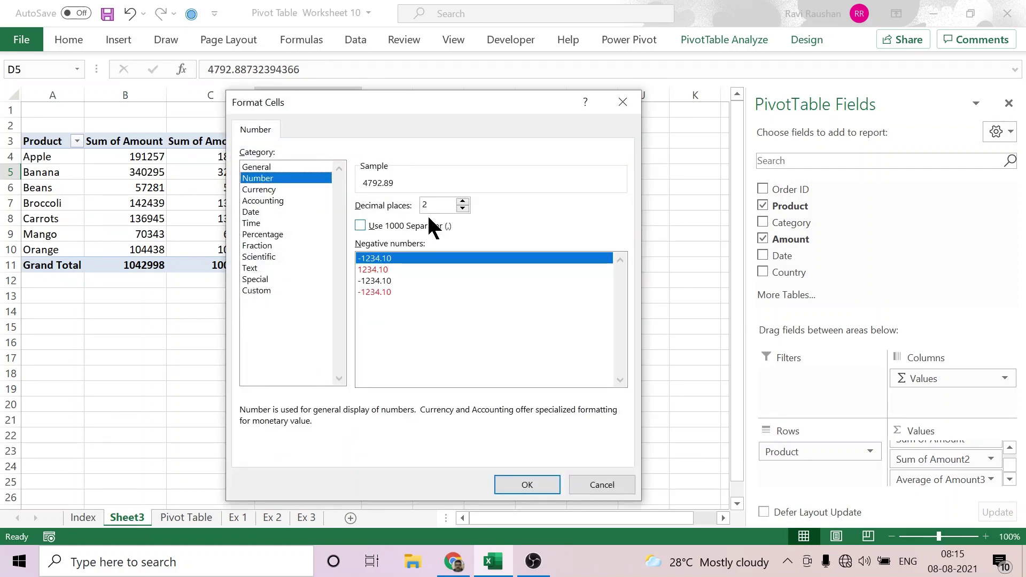
click(510, 486)
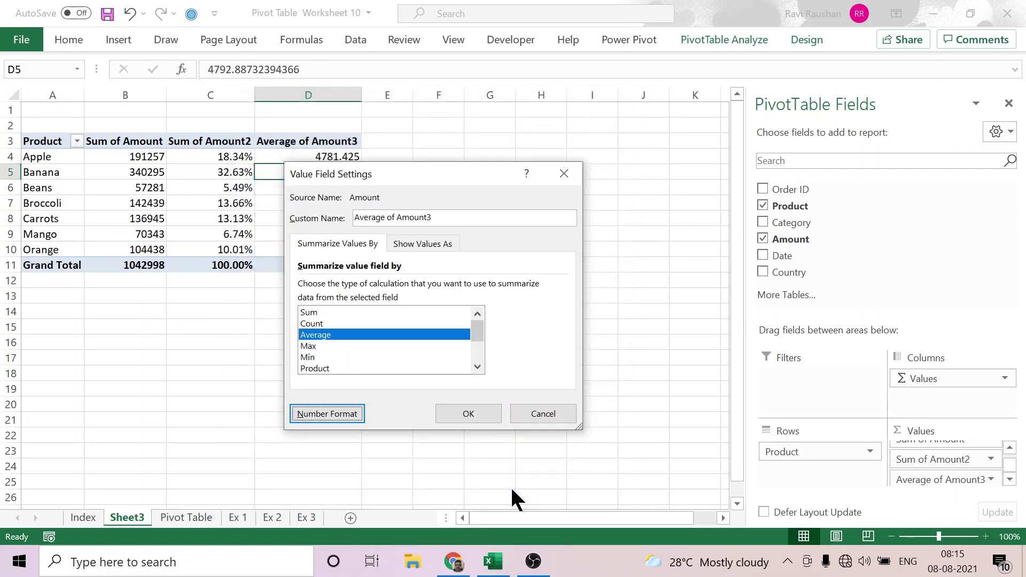
click(470, 417)
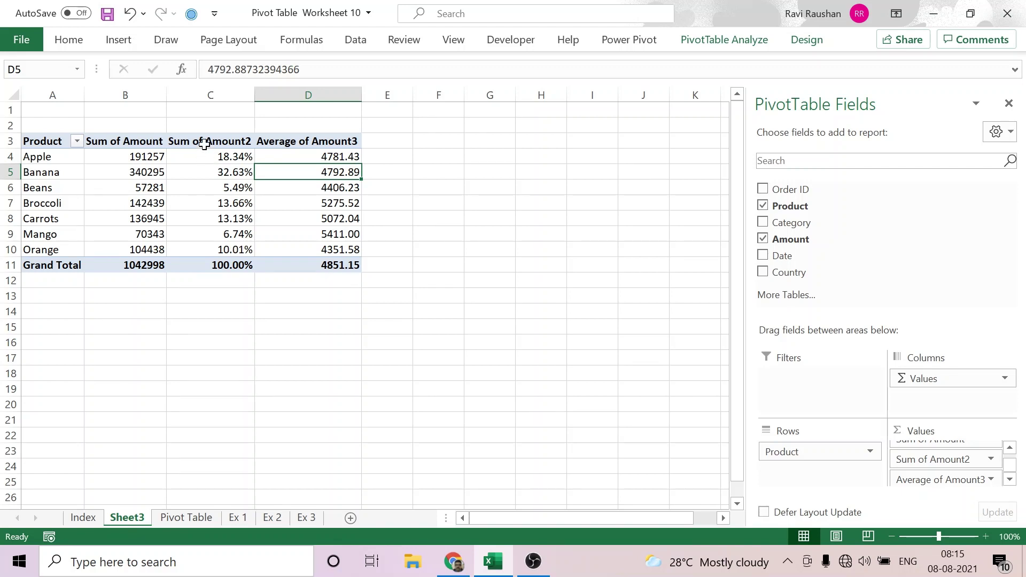
click(204, 143)
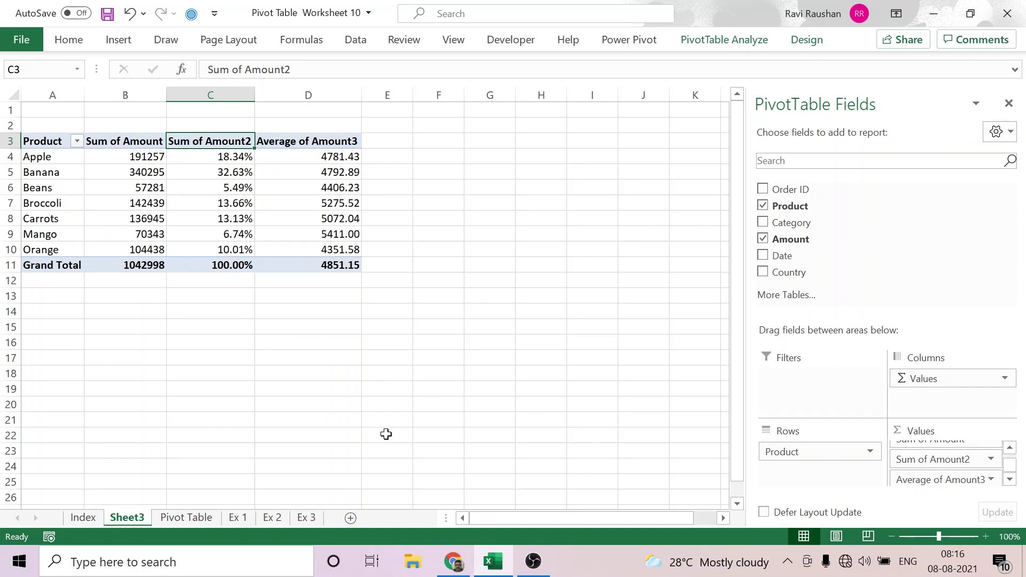
On the Ex 3 sheet, move the activities text box closer to the data table so it starts in column H.
click(317, 517)
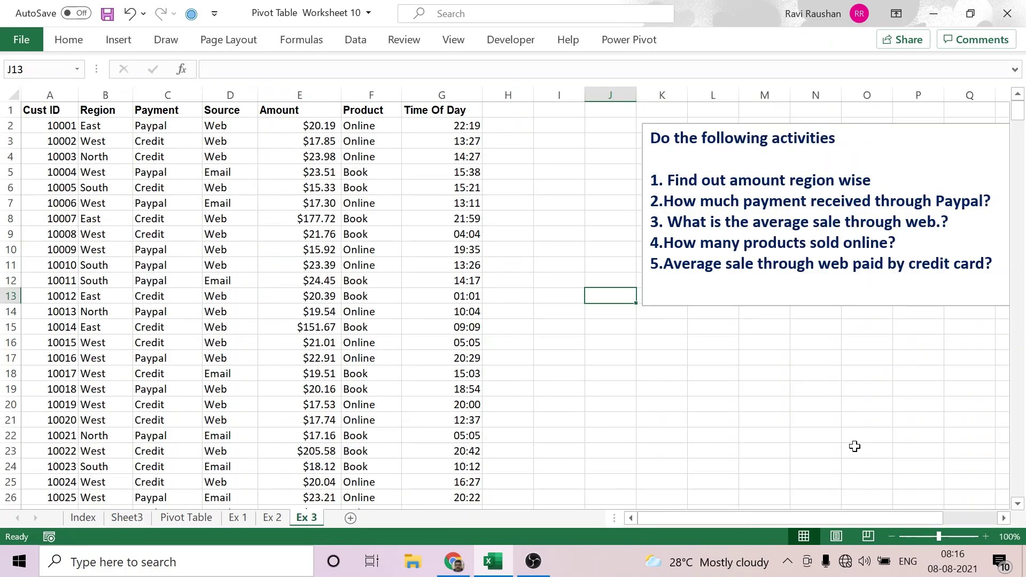
click(715, 305)
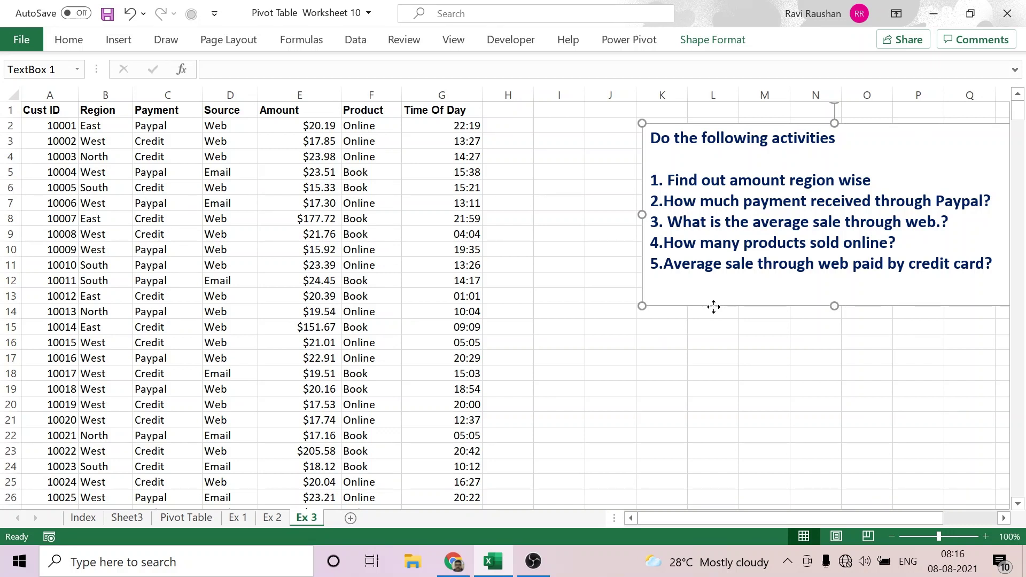
drag(714, 307, 589, 293)
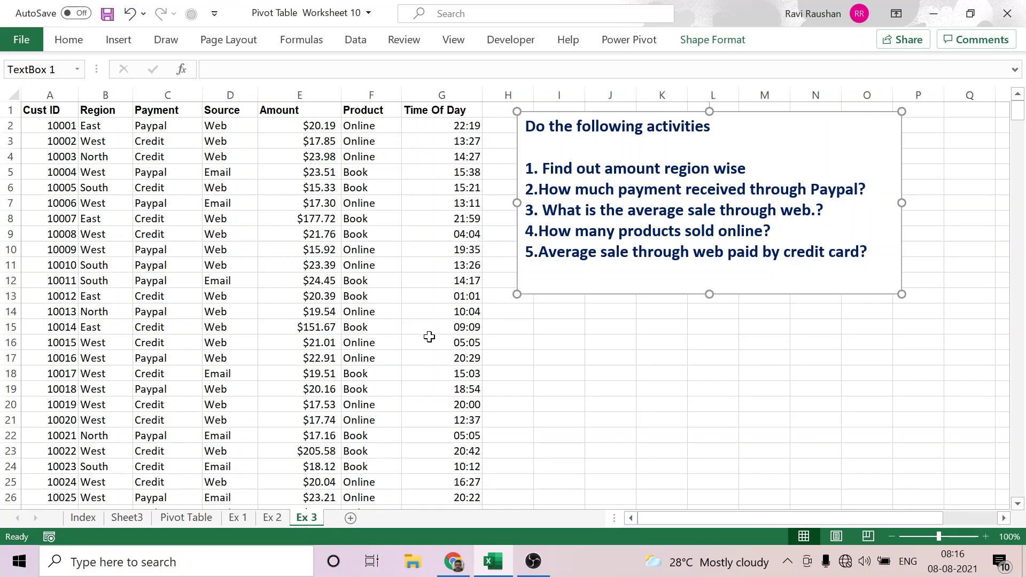
Create a PivotTable from Table1 of the Ex 3 sheet on a new worksheet and rename that sheet Q1.
click(57, 126)
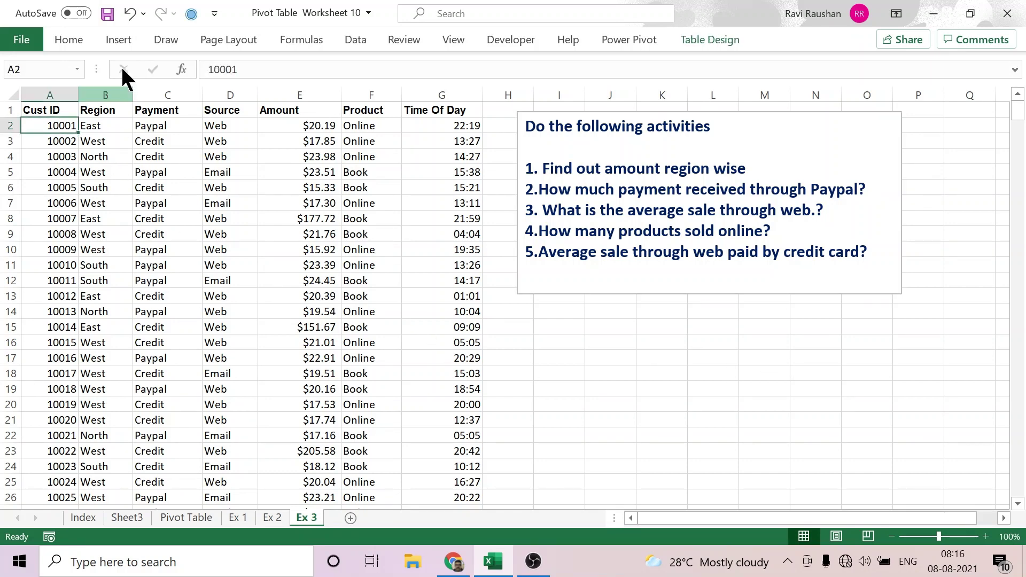
click(121, 36)
click(35, 77)
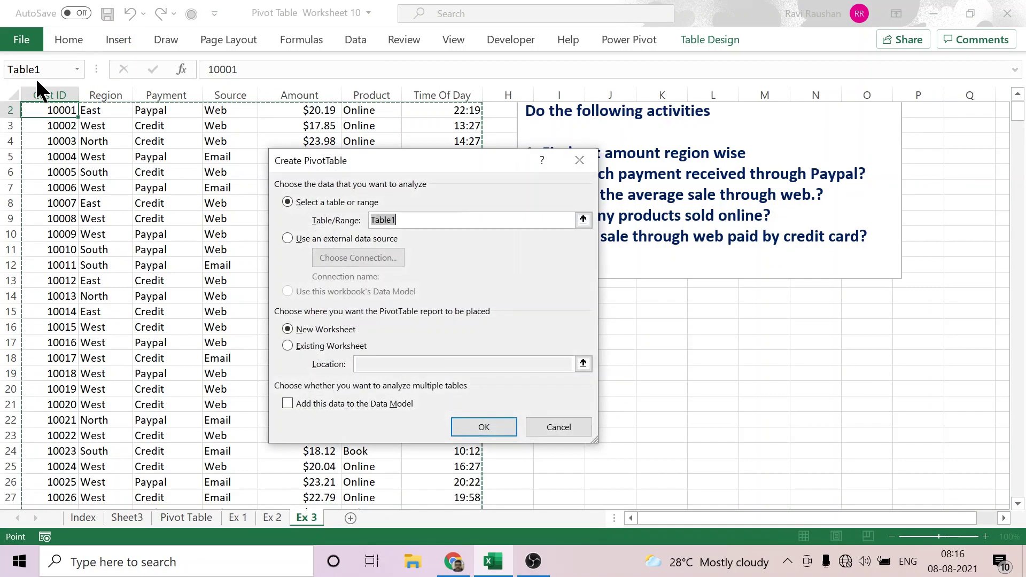
click(484, 428)
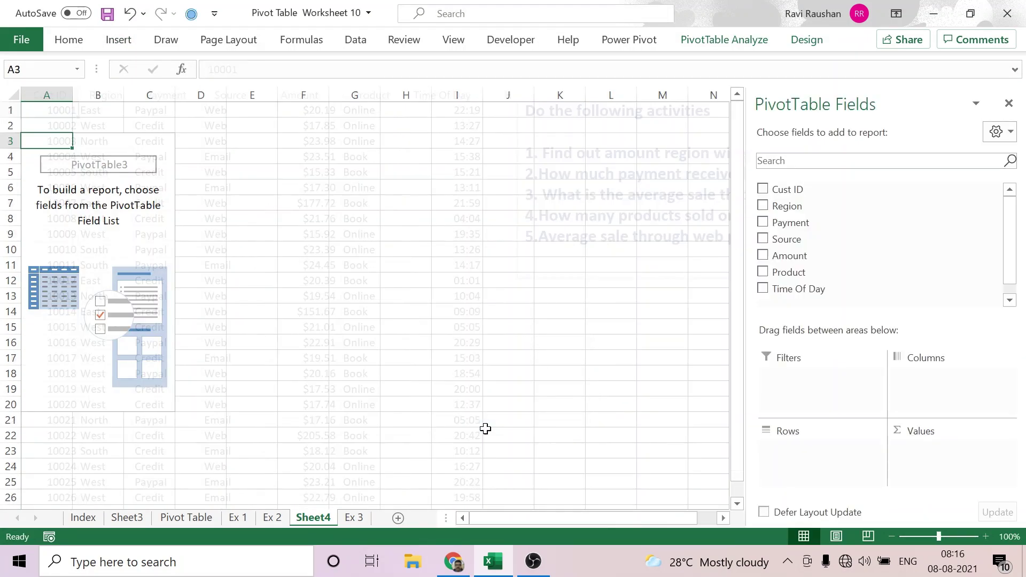
double_click(318, 517)
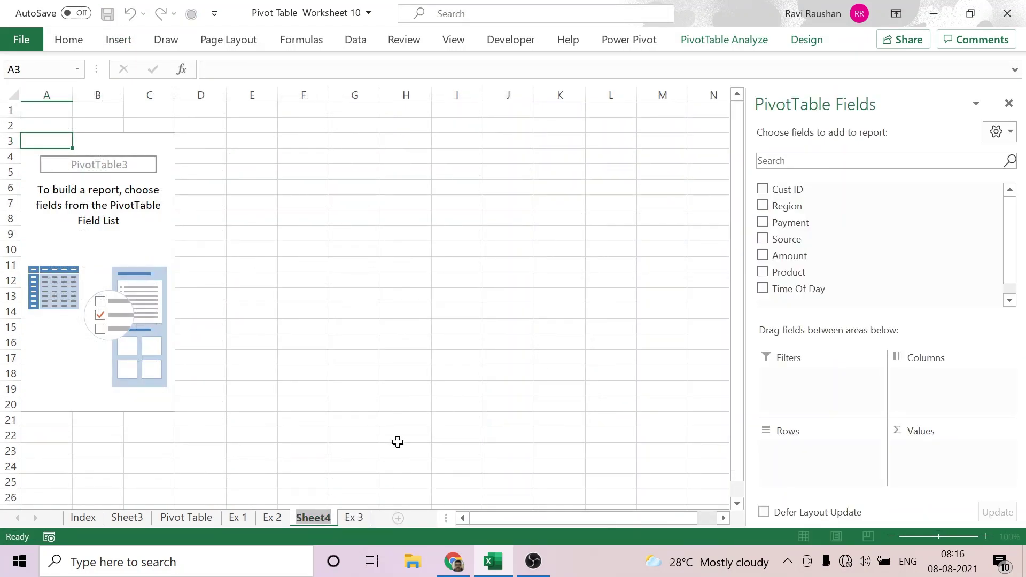
text(Q1)
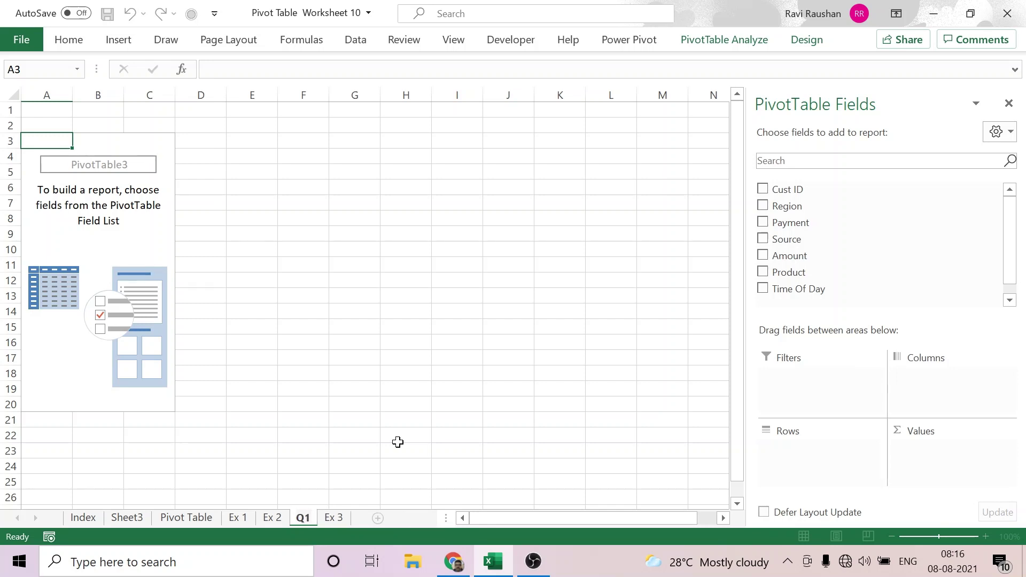
Copy the question "Find out amount region wise" from the Ex 3 text box into cell H2 of the Q1 sheet.
click(331, 519)
drag(543, 154, 764, 155)
key(ctrl+c)
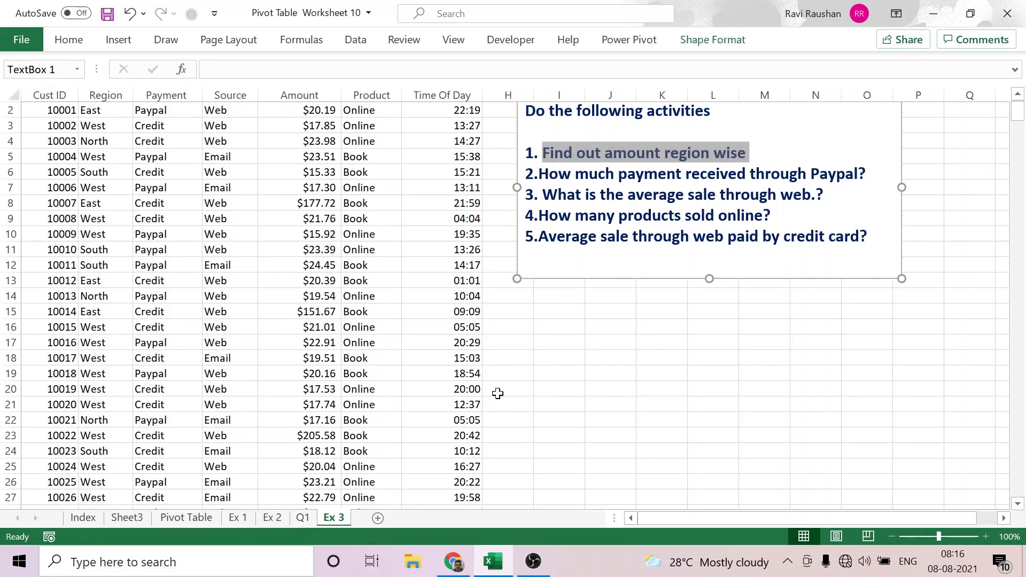
click(303, 516)
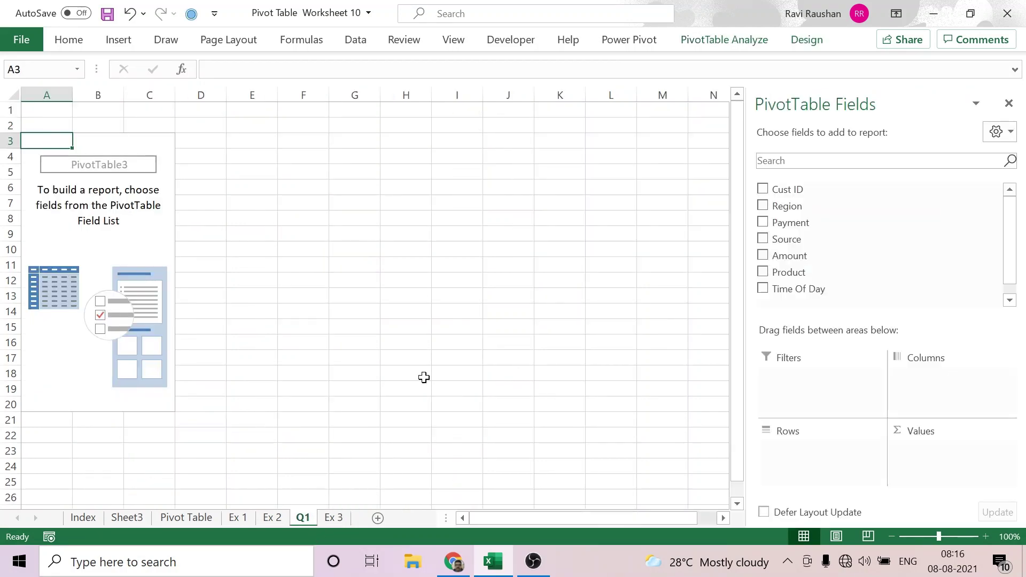
click(410, 127)
key(ctrl+v)
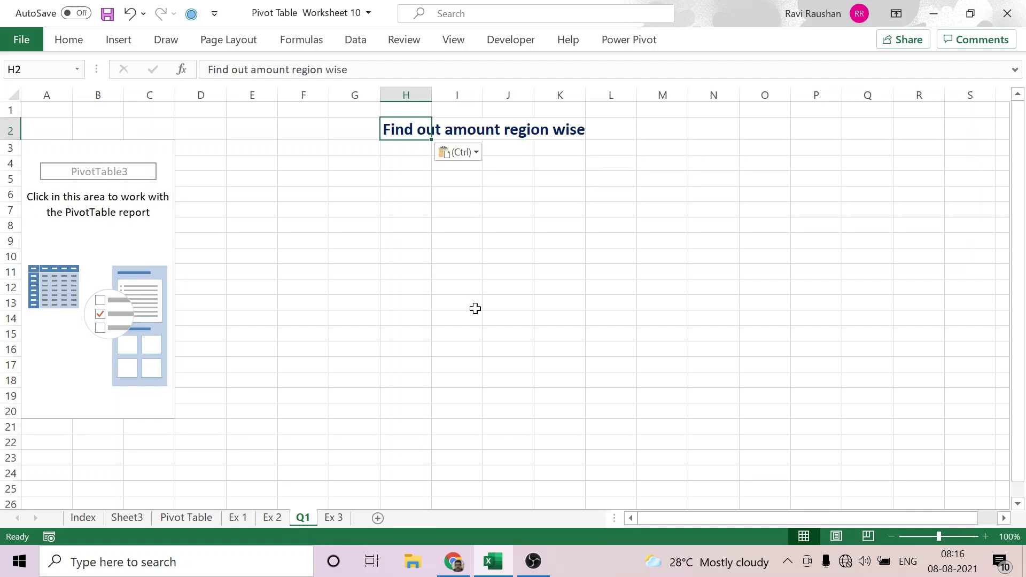
Build the Q1 PivotTable with Region as the row field and Amount as the summed value field.
click(119, 223)
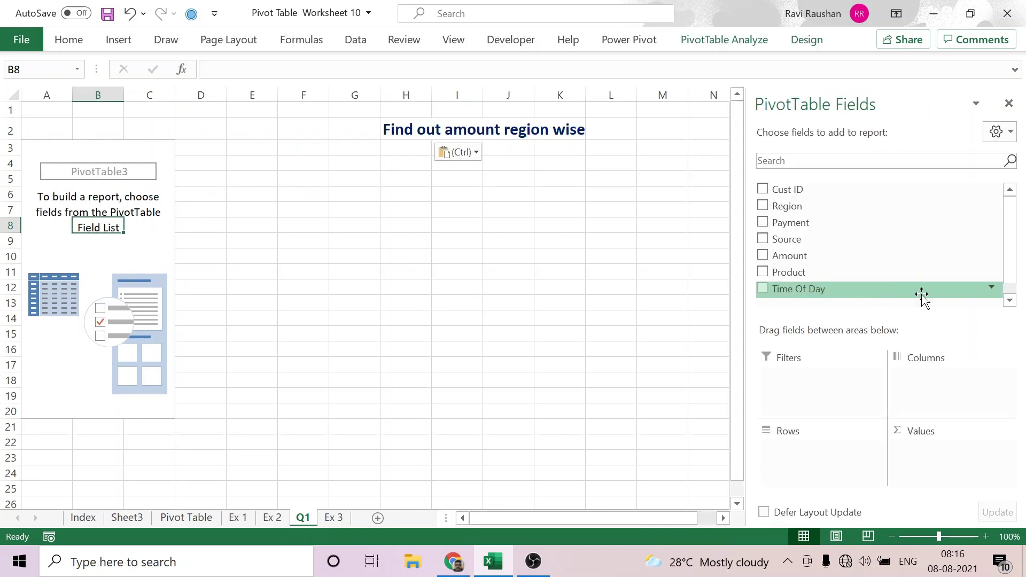
drag(809, 206, 807, 463)
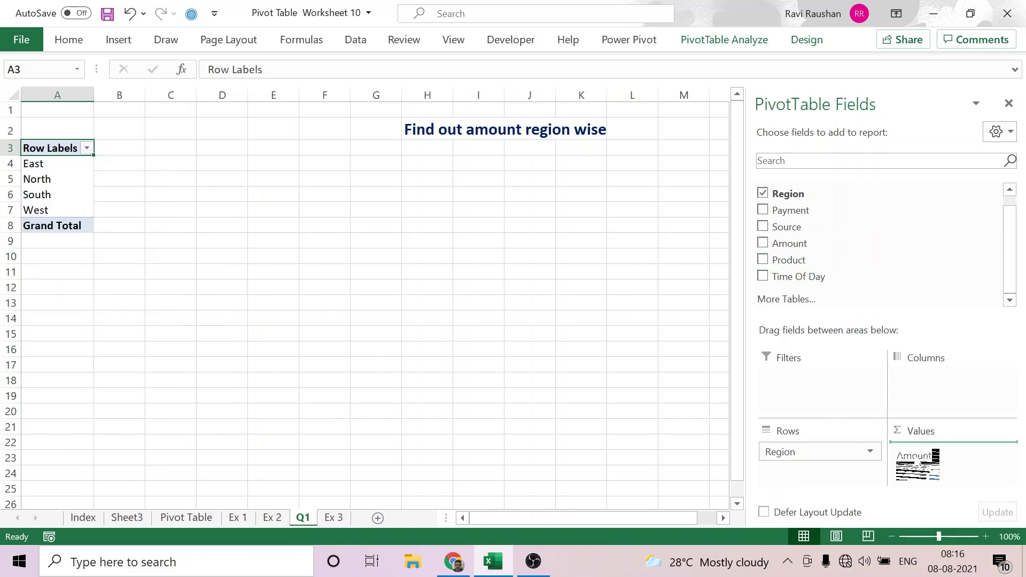
drag(917, 463, 918, 462)
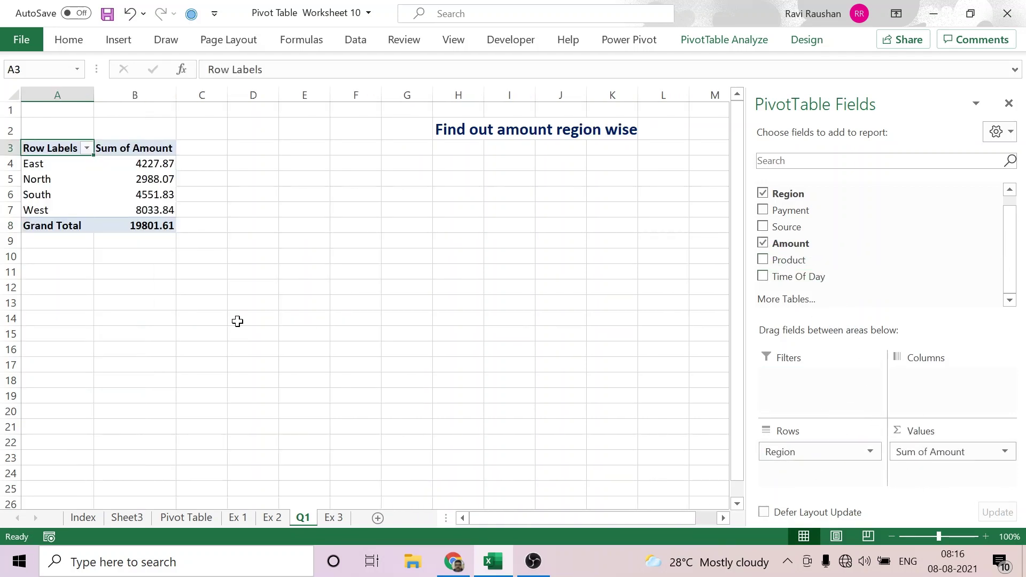
Format the Sum of Amount field as Currency with the ₹ symbol and 2 decimal places.
click(1003, 451)
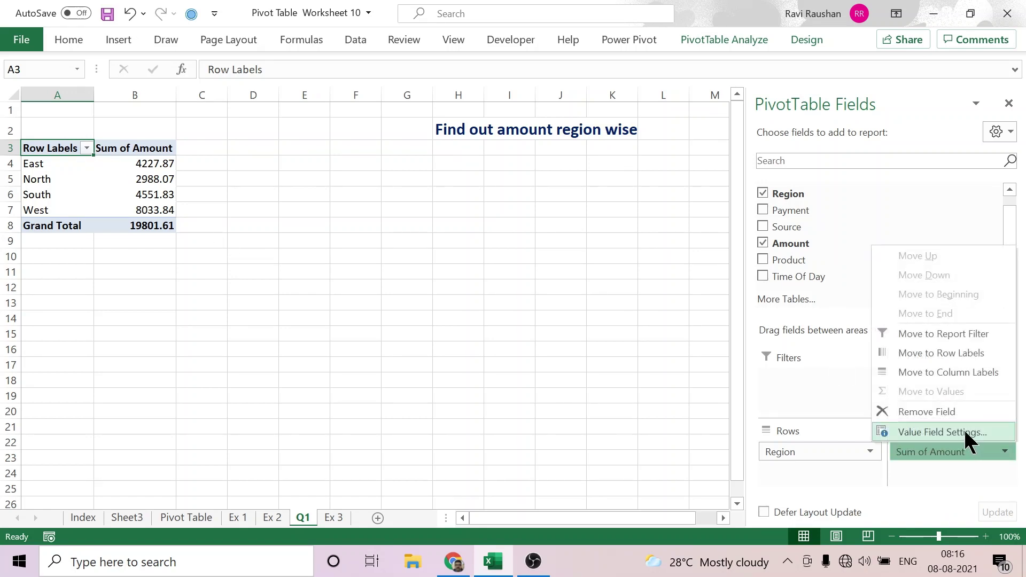
click(942, 432)
click(329, 414)
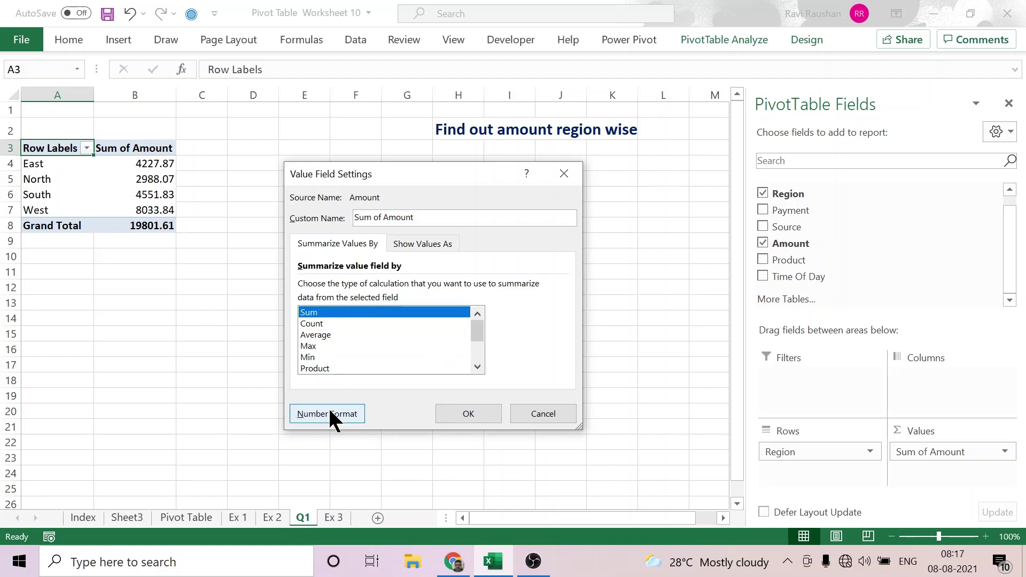
click(260, 189)
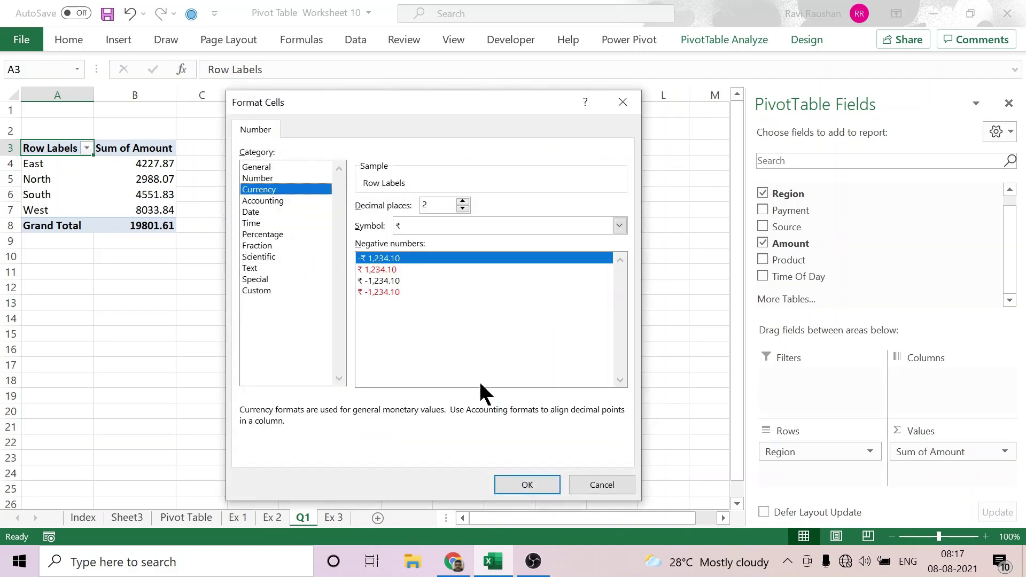
click(510, 485)
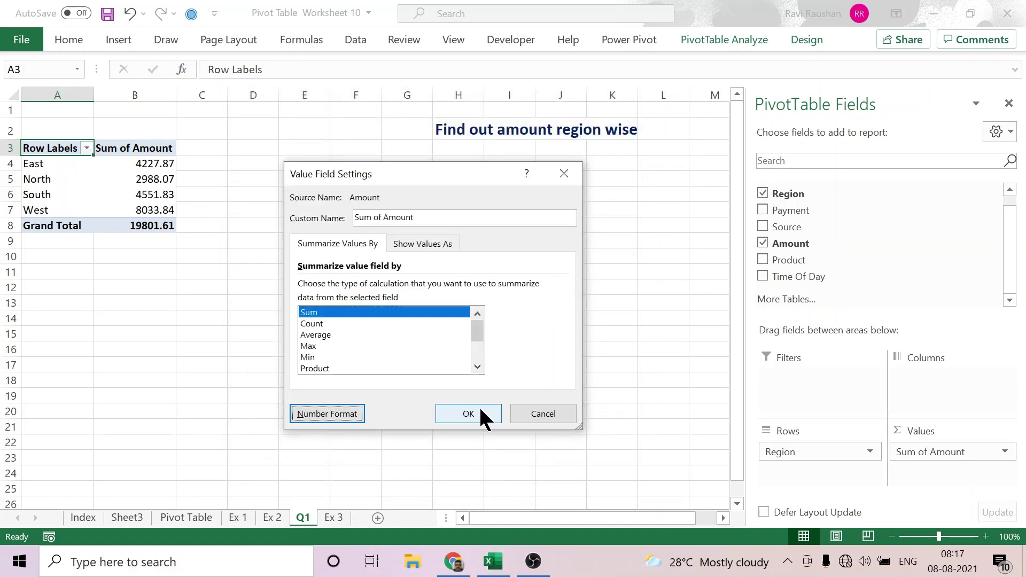
click(479, 417)
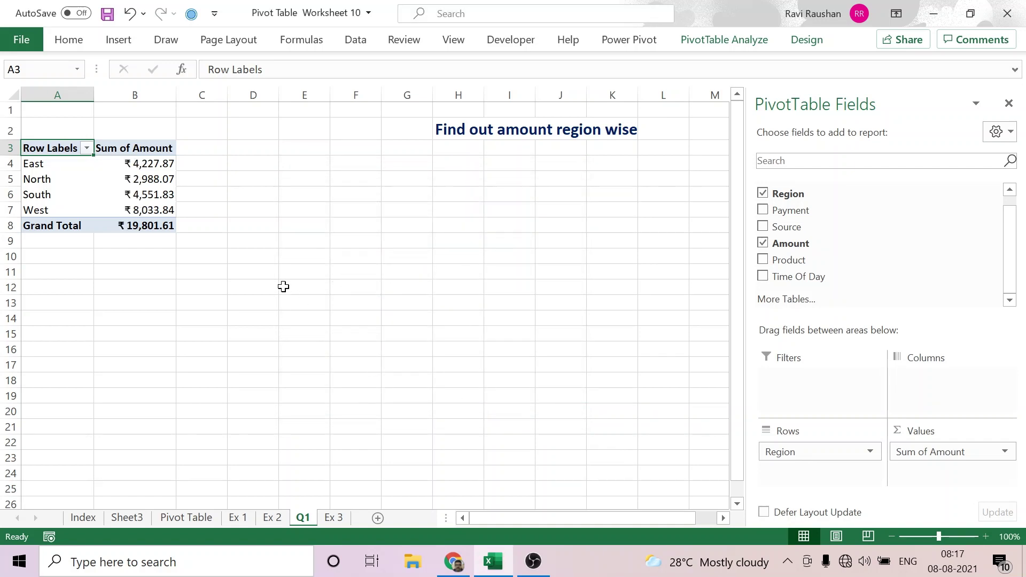
Show the Q1 PivotTable's report layout in Tabular Form.
click(809, 40)
click(131, 100)
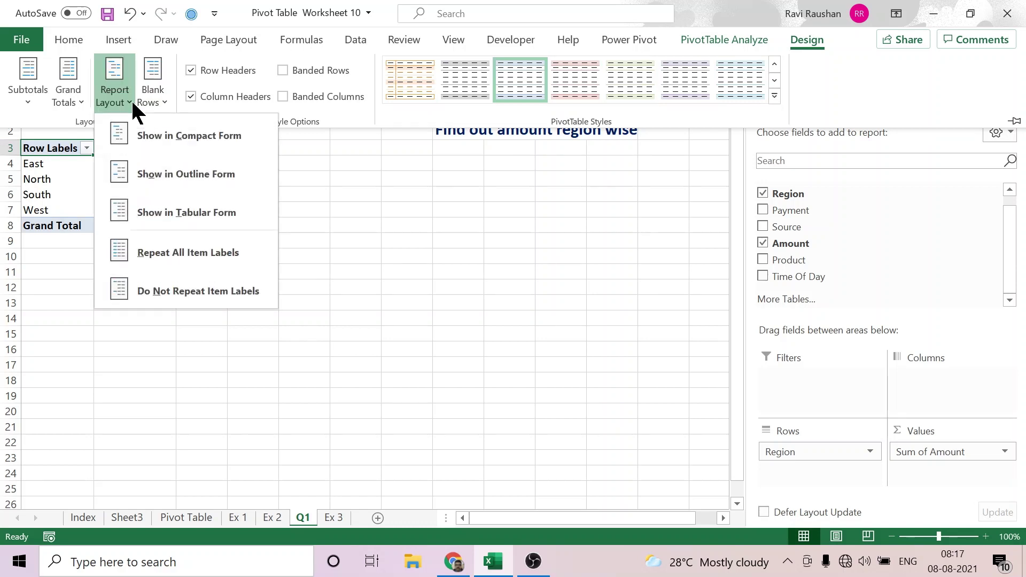
click(197, 214)
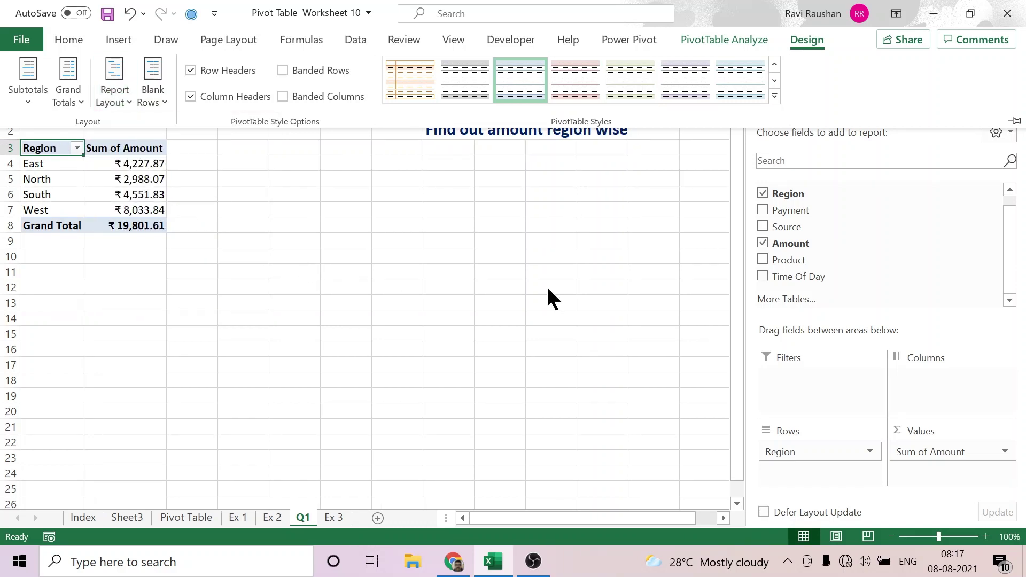
Rename the Sum of Amount value field of the region PivotTable to Revenue.
click(1004, 452)
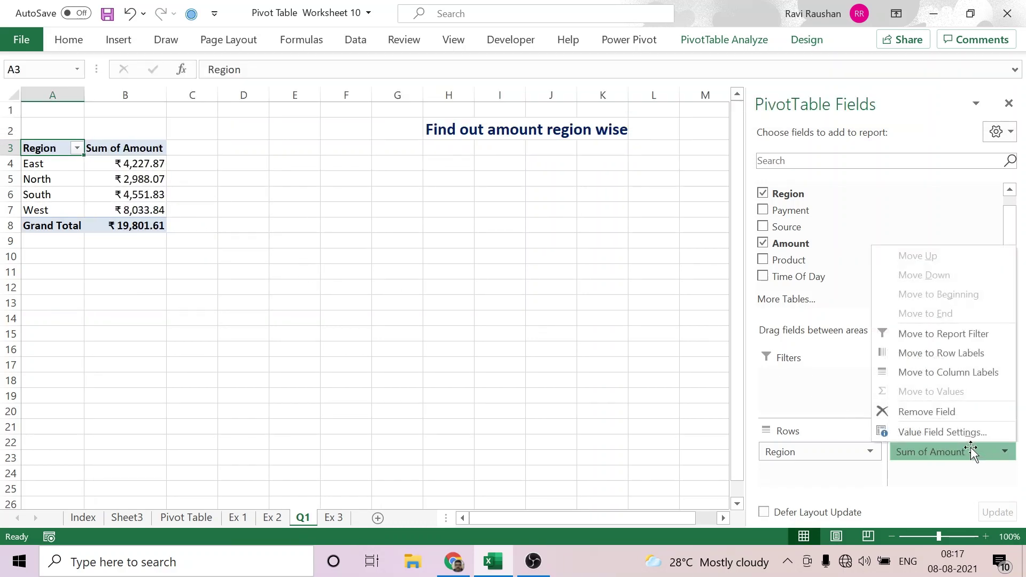
click(951, 431)
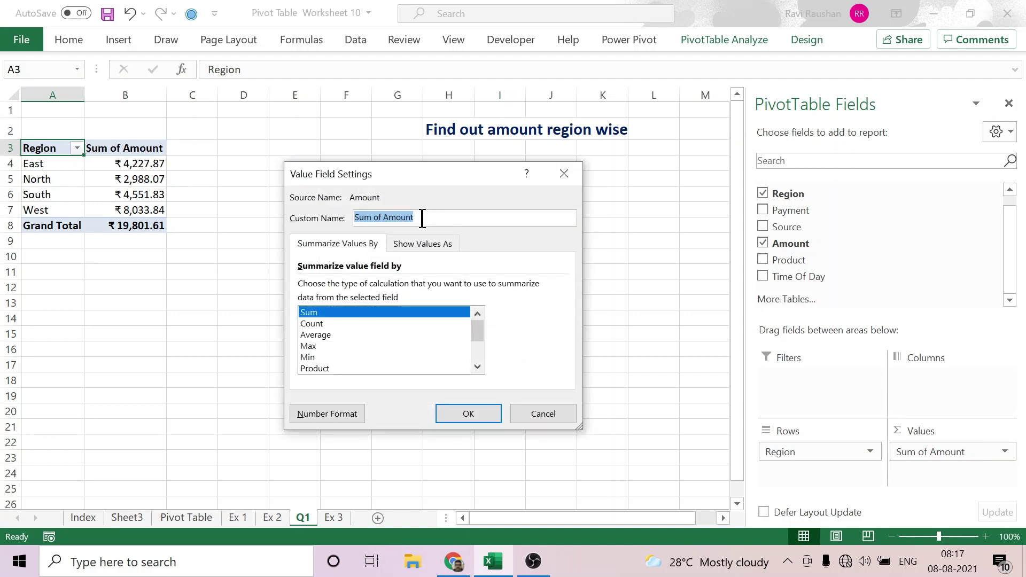
text(Revenue)
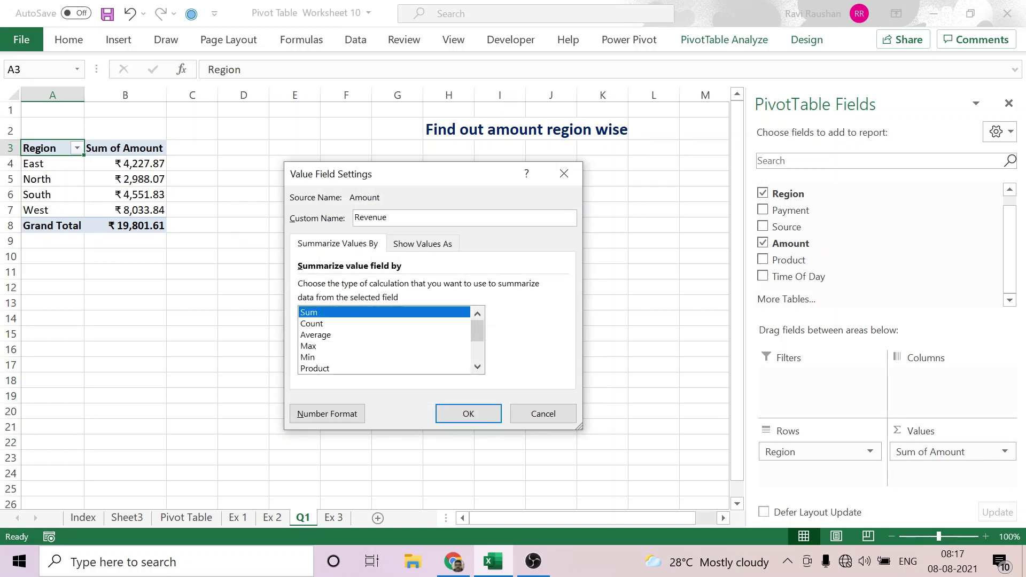
click(485, 413)
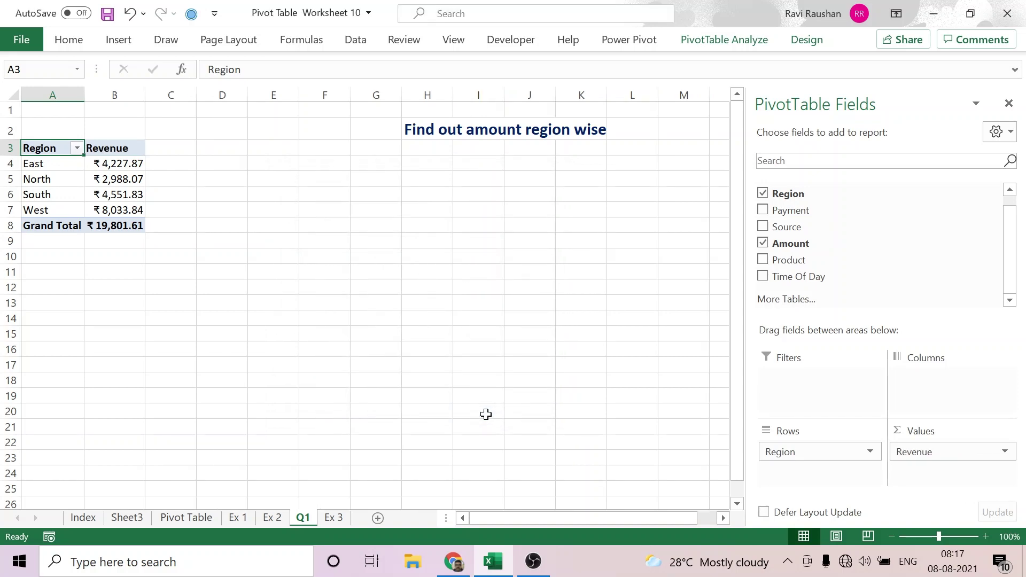
Copy the question "How much payment received through Paypal?" from the Ex 3 text box into cell F11 of the Q1 sheet.
click(334, 518)
drag(538, 174, 869, 186)
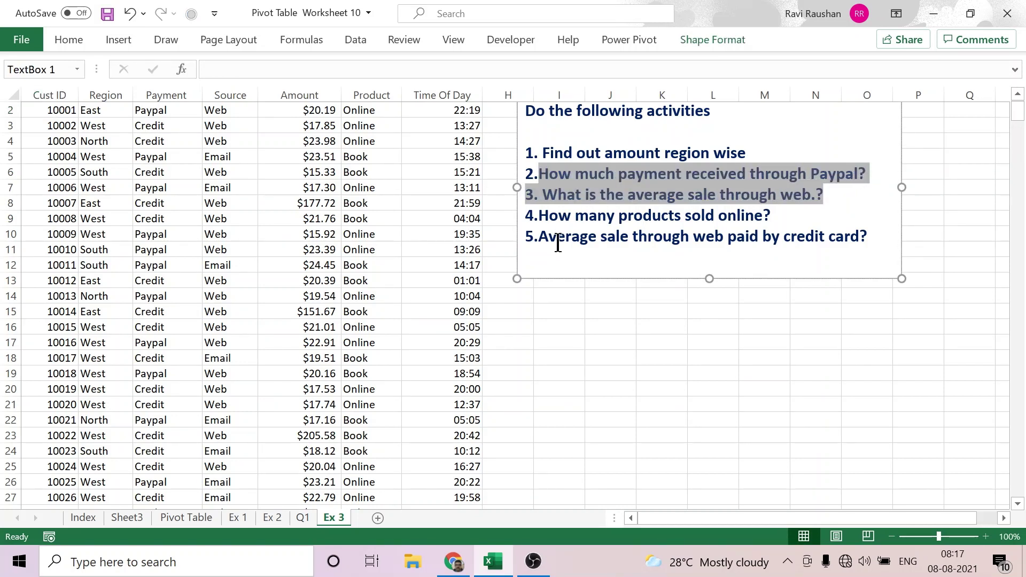
click(549, 174)
drag(538, 174, 867, 173)
key(ctrl+c)
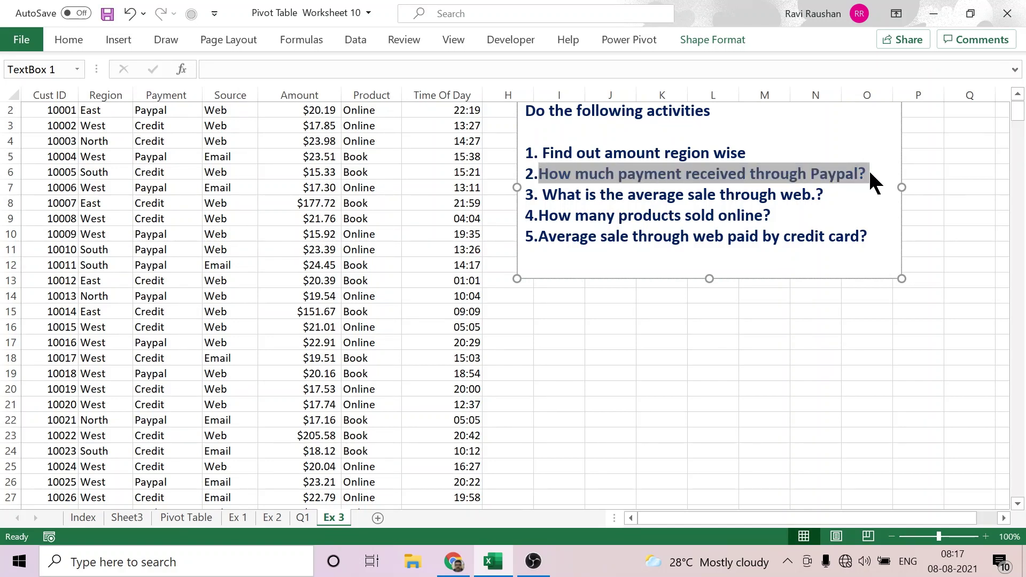
click(302, 517)
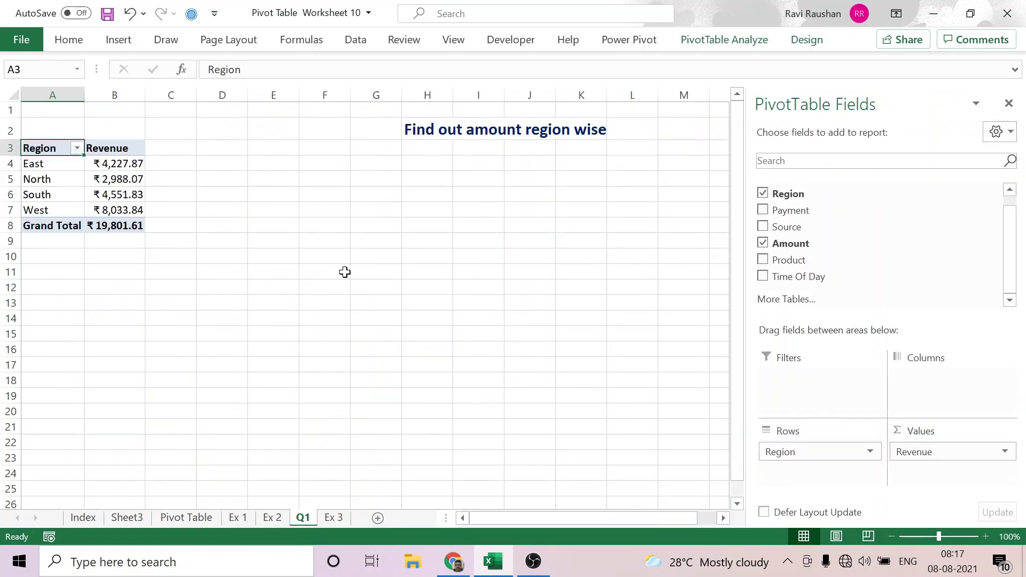
click(345, 272)
key(ctrl+v)
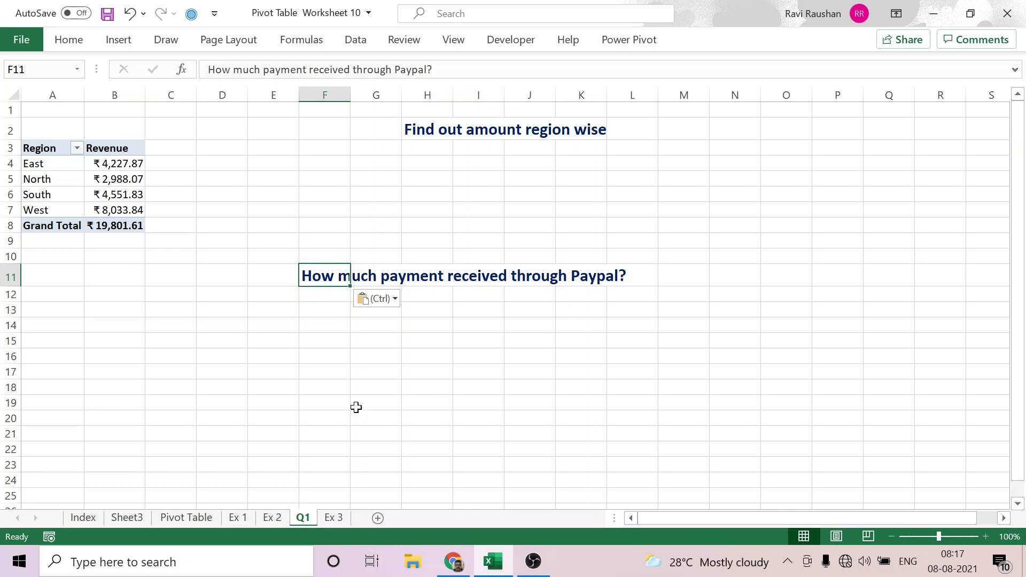
Insert a PivotTable from the Ex 3 data (Table1) at cell A16 of the existing Q1 sheet.
click(337, 523)
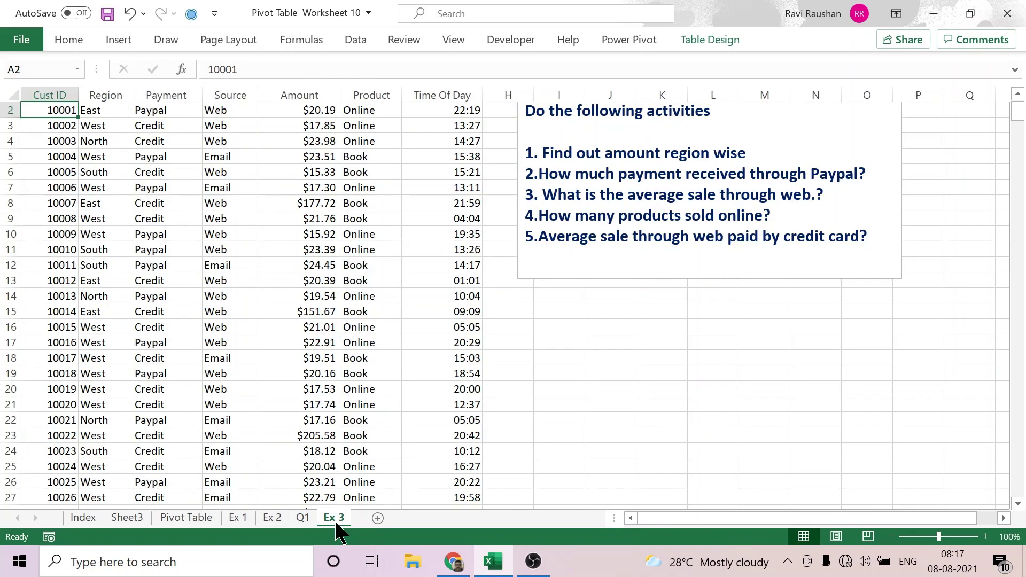
click(120, 34)
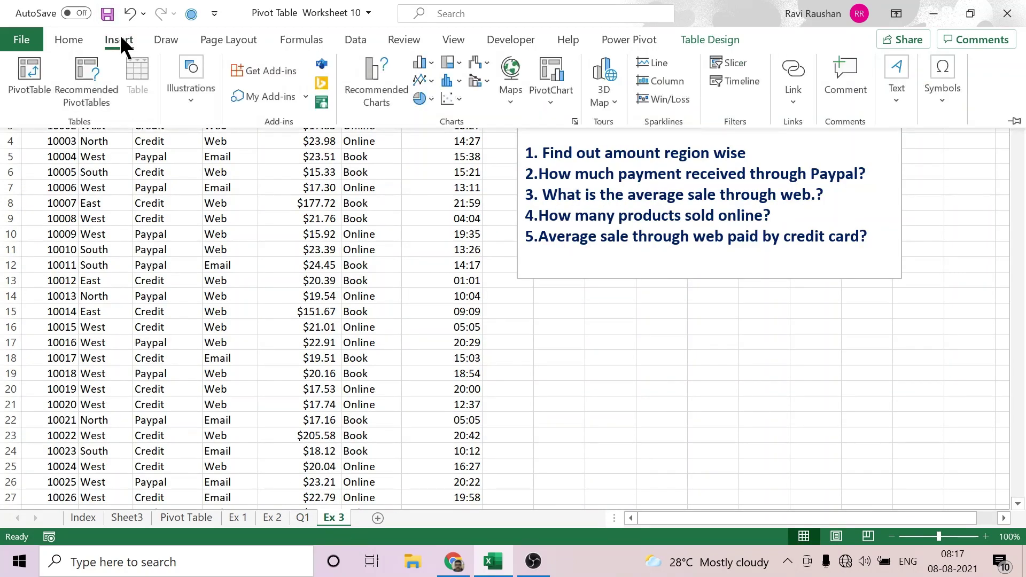
click(28, 75)
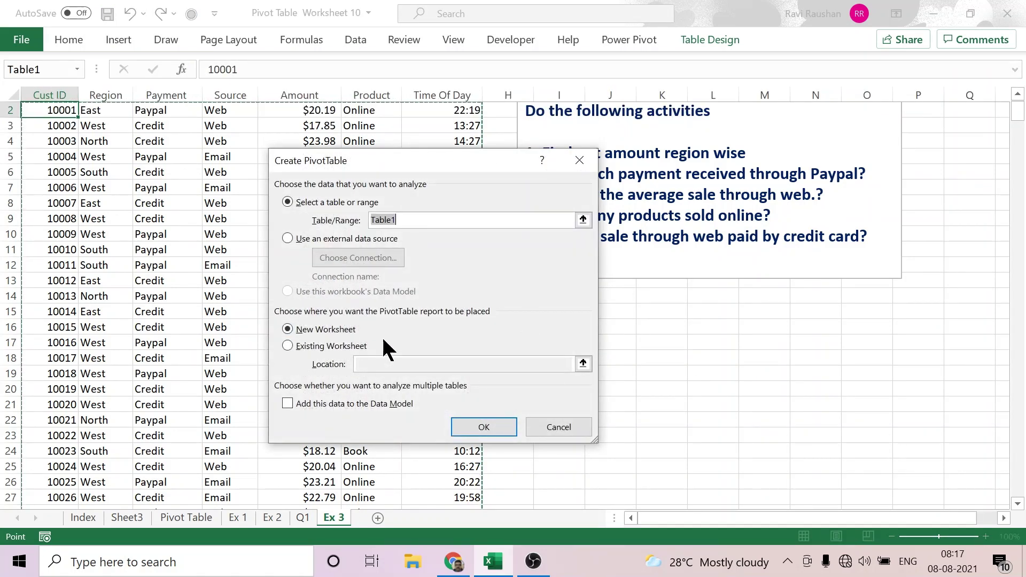
click(288, 345)
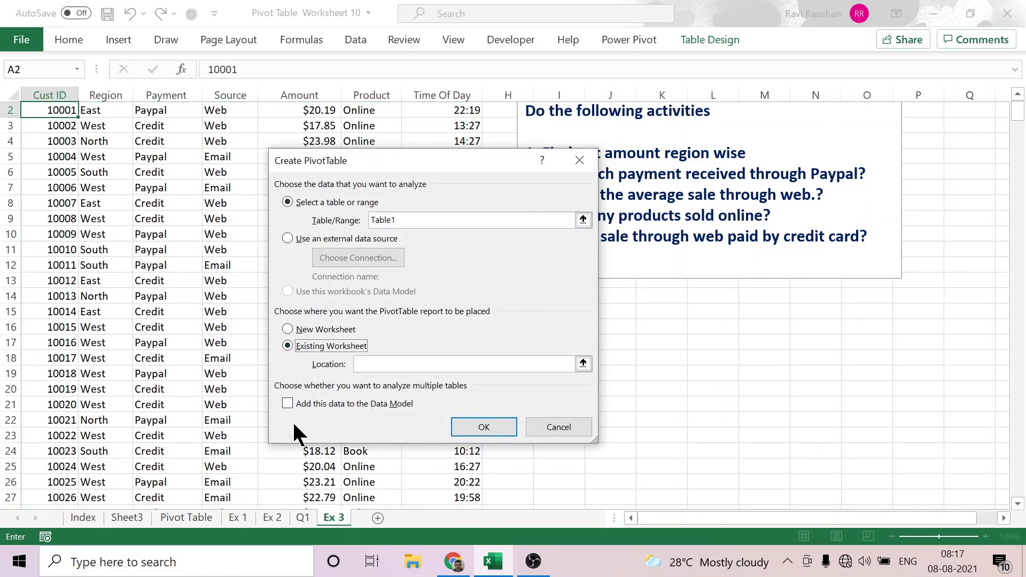
click(583, 363)
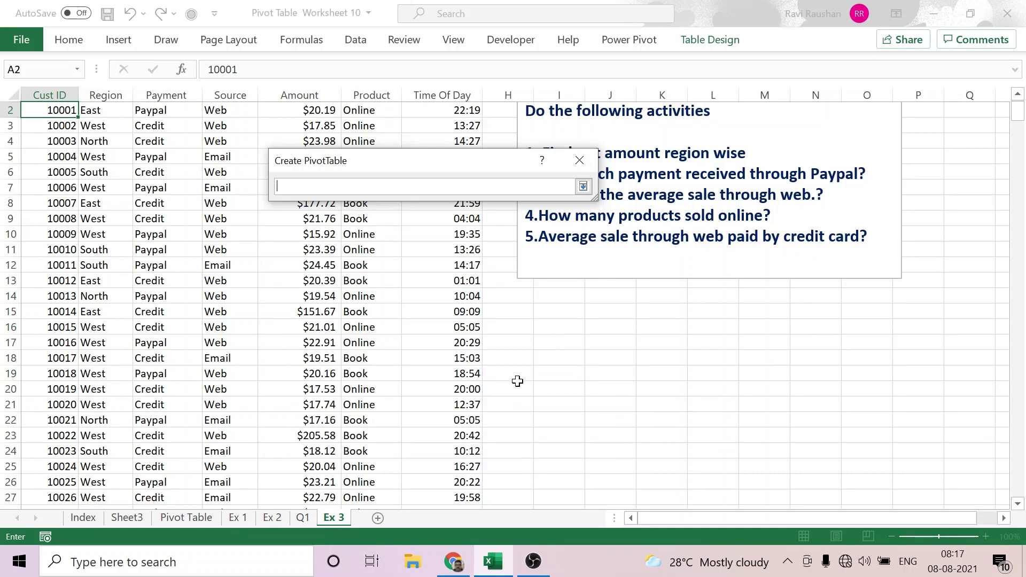
click(303, 517)
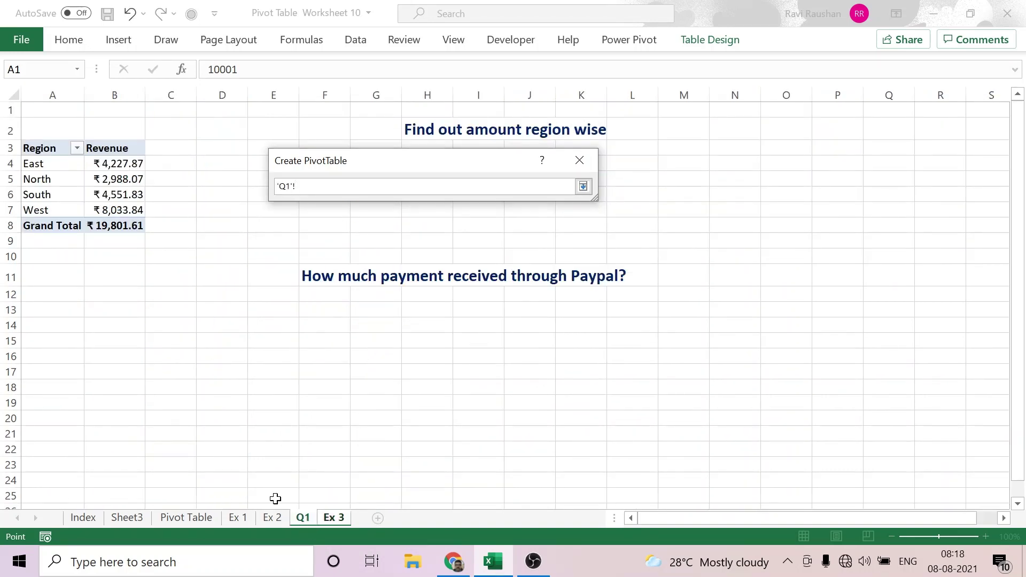
click(41, 355)
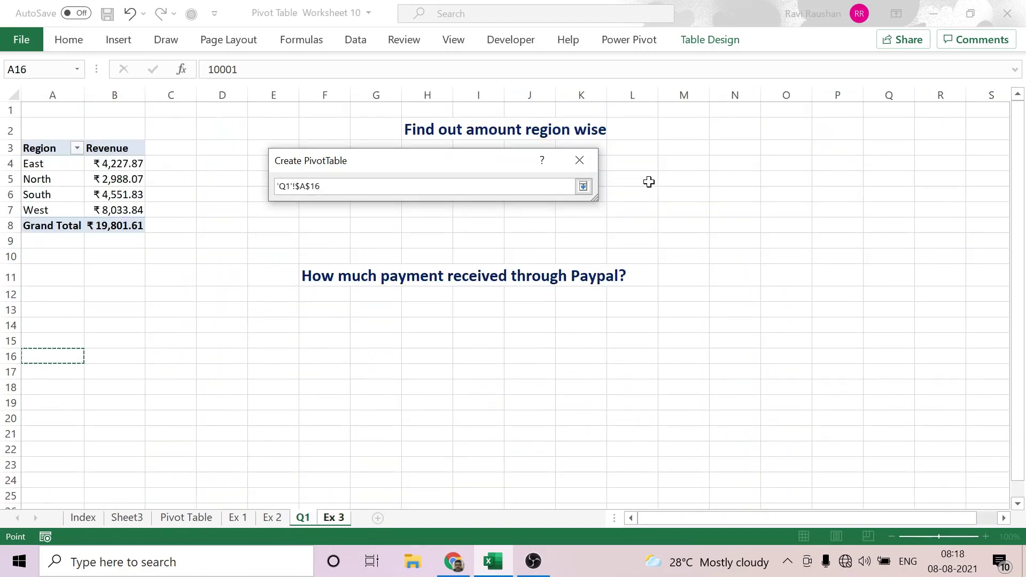
click(583, 186)
click(484, 427)
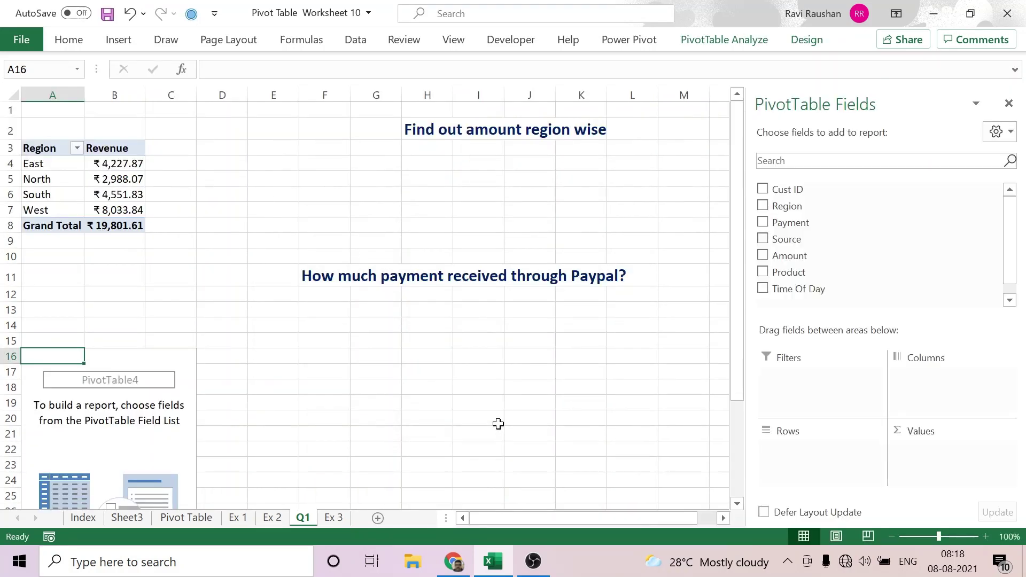
Build the new PivotTable with Payment as rows and summed Amount as values, filtered to show only Paypal.
scroll(498, 424, down, 3)
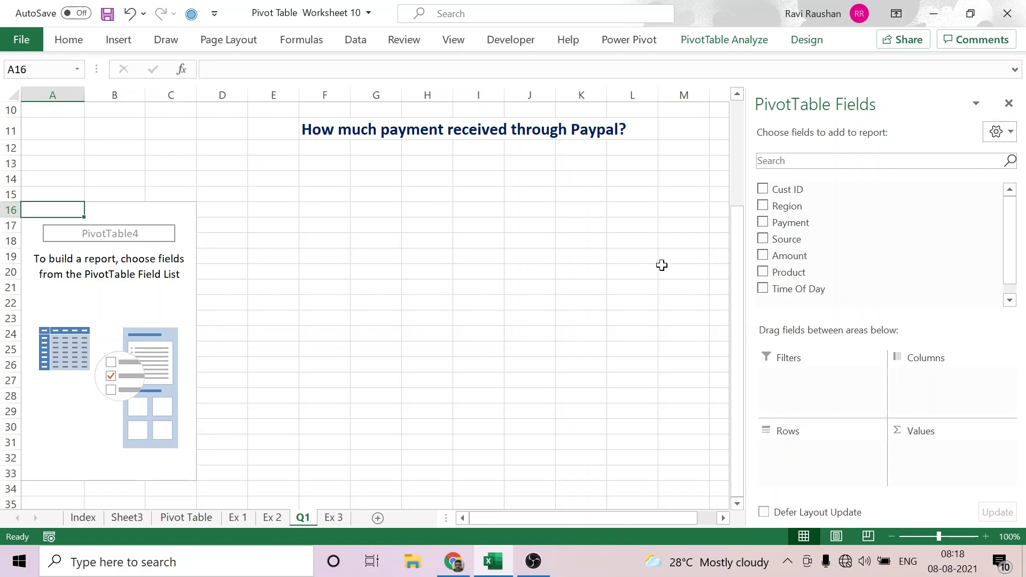
drag(797, 225, 802, 460)
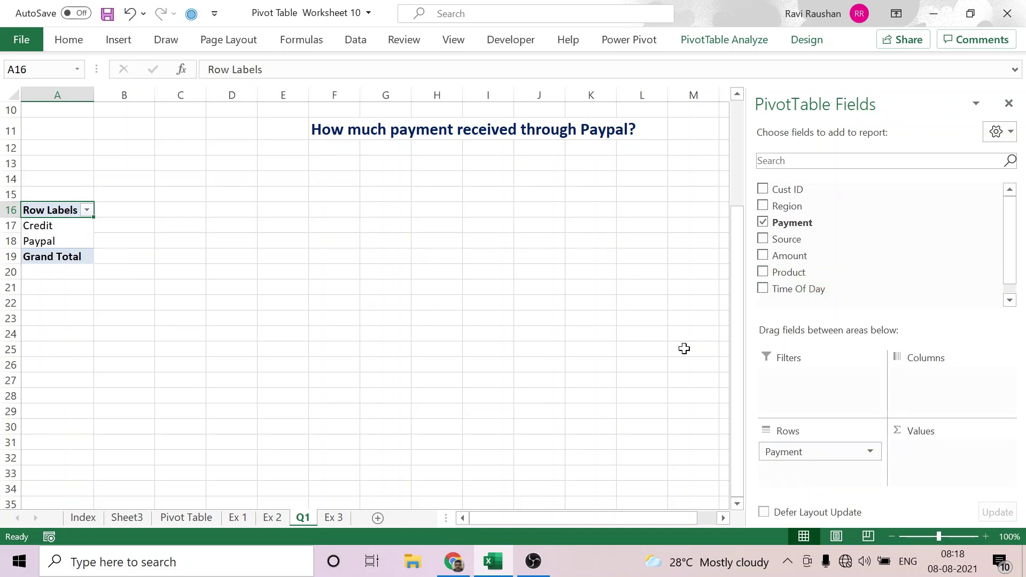
drag(791, 256, 927, 480)
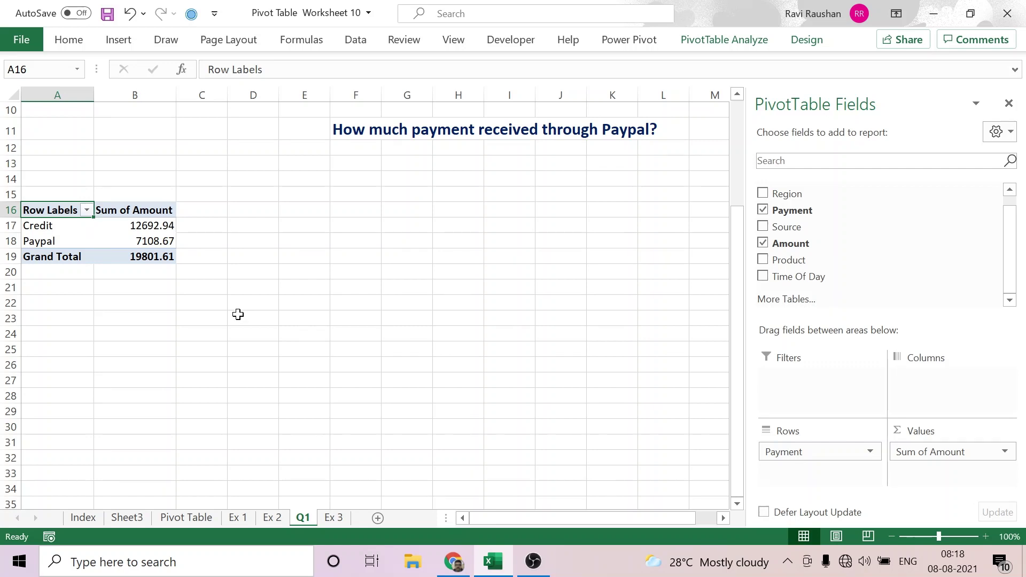
click(86, 210)
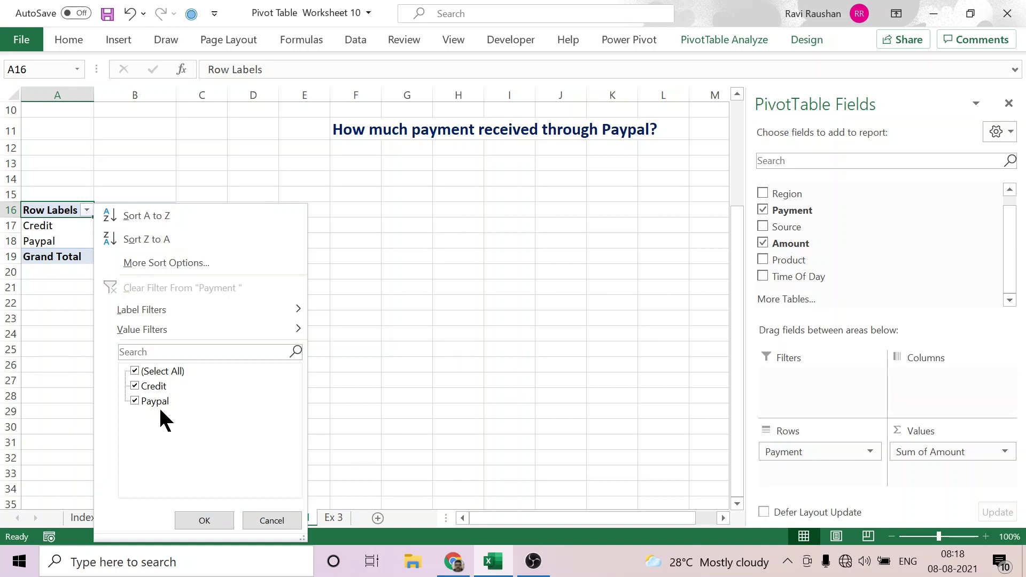
click(135, 385)
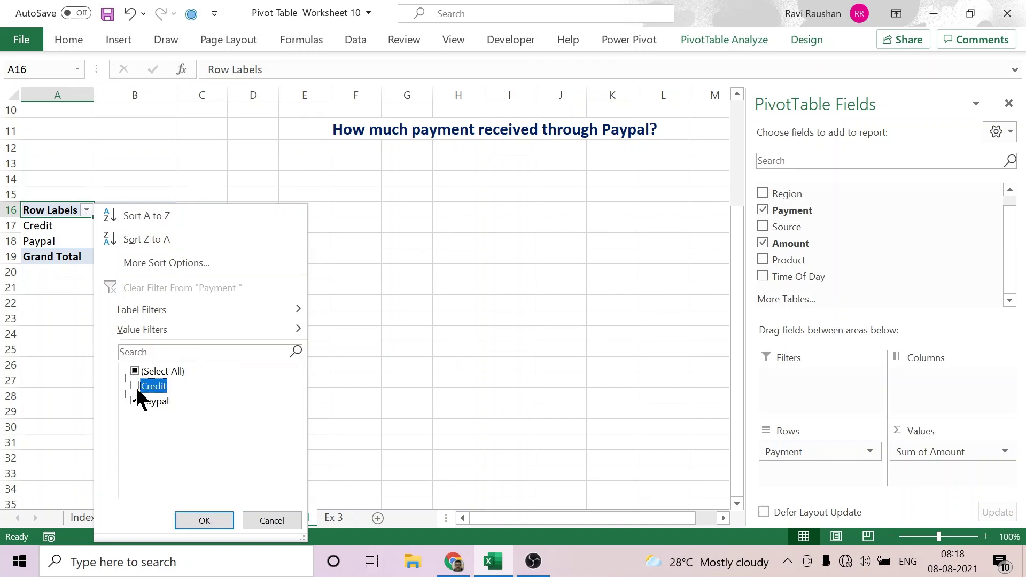
click(202, 522)
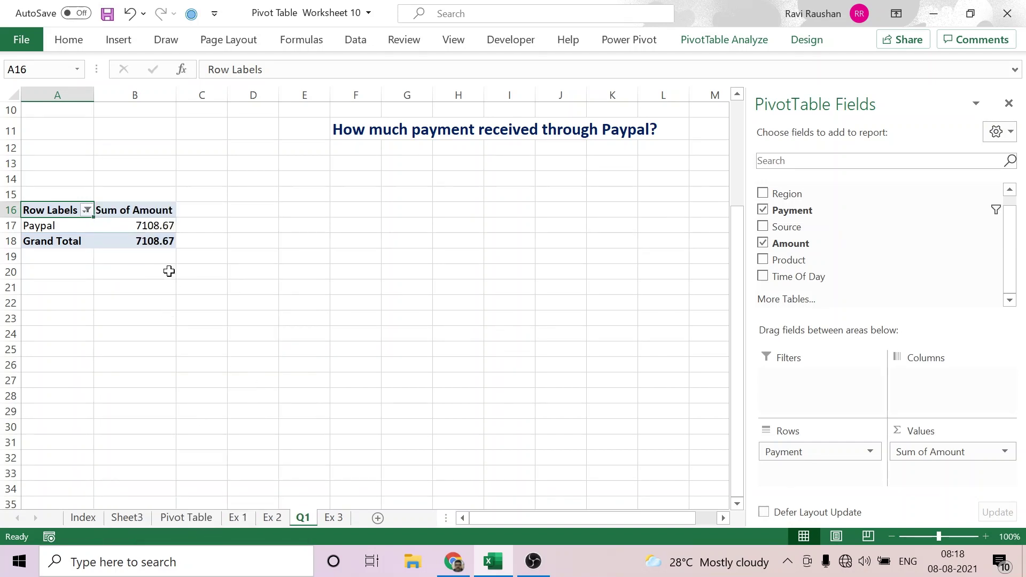
Show the payment PivotTable's report layout in Tabular Form.
mouse_move(150, 230)
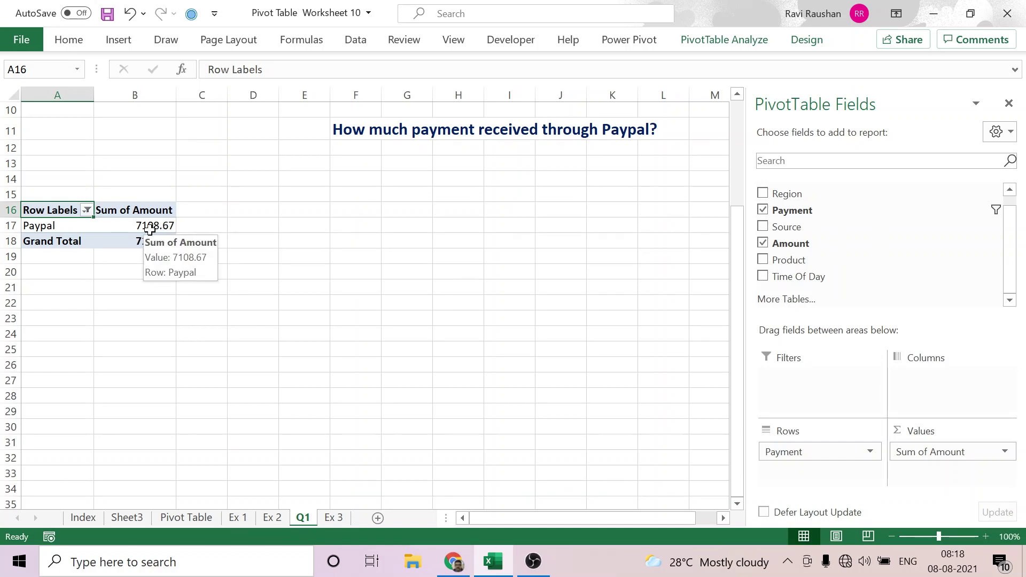
click(148, 222)
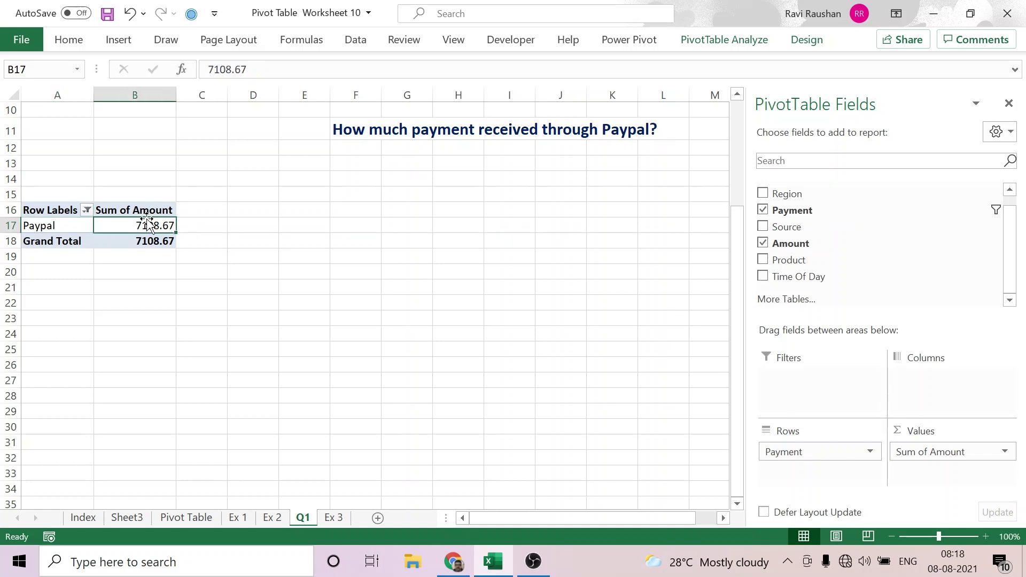
click(803, 44)
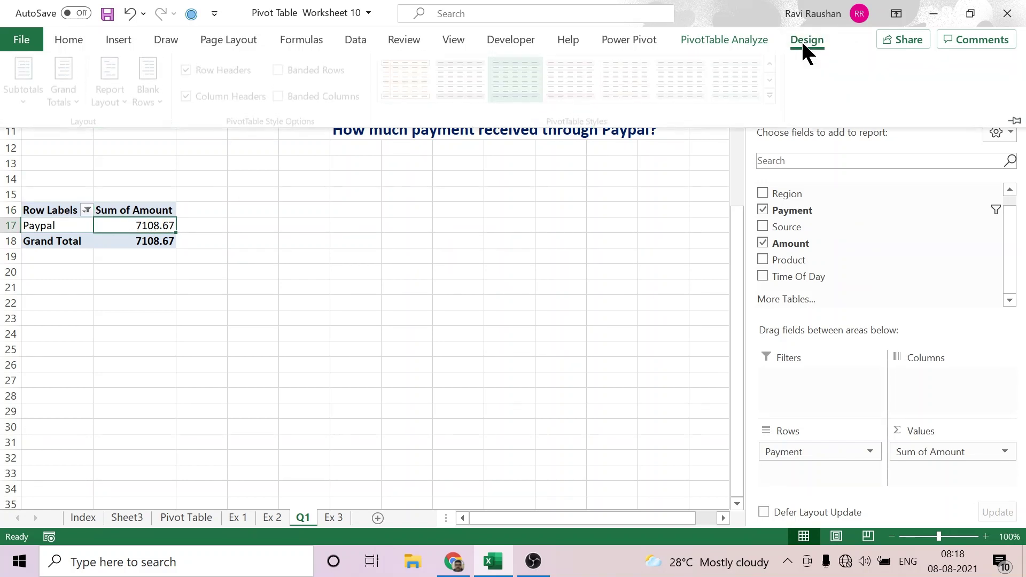
click(132, 107)
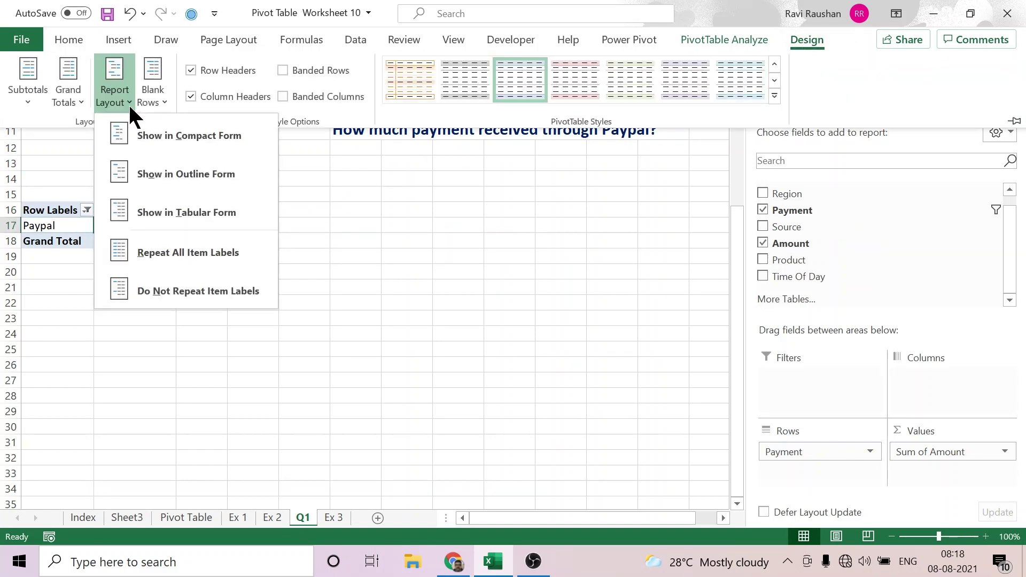
click(171, 215)
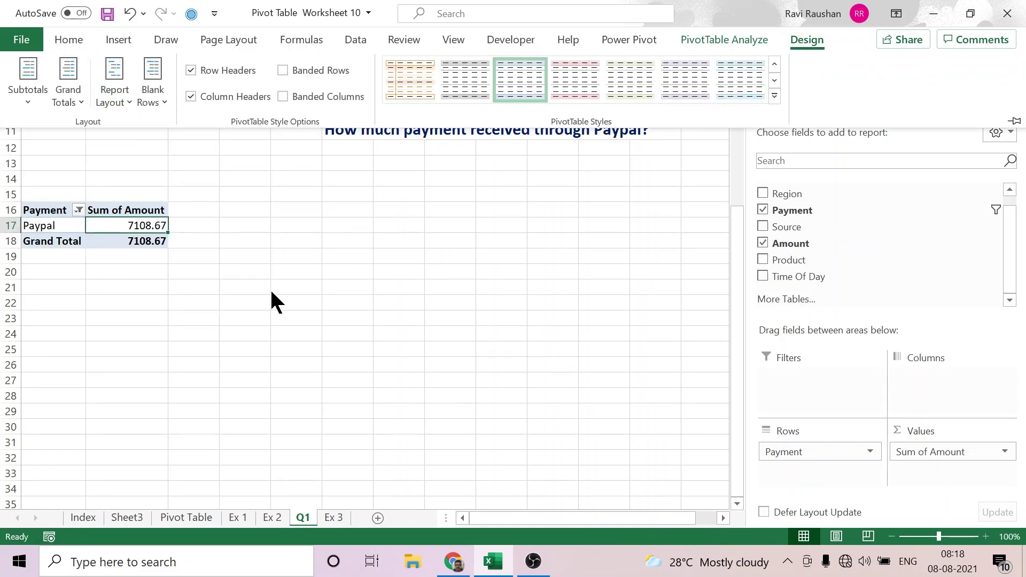
Rename the payment PivotTable's value field to Revenue and format it as Currency with the ₹ symbol and 2 decimal places.
click(1005, 452)
click(941, 432)
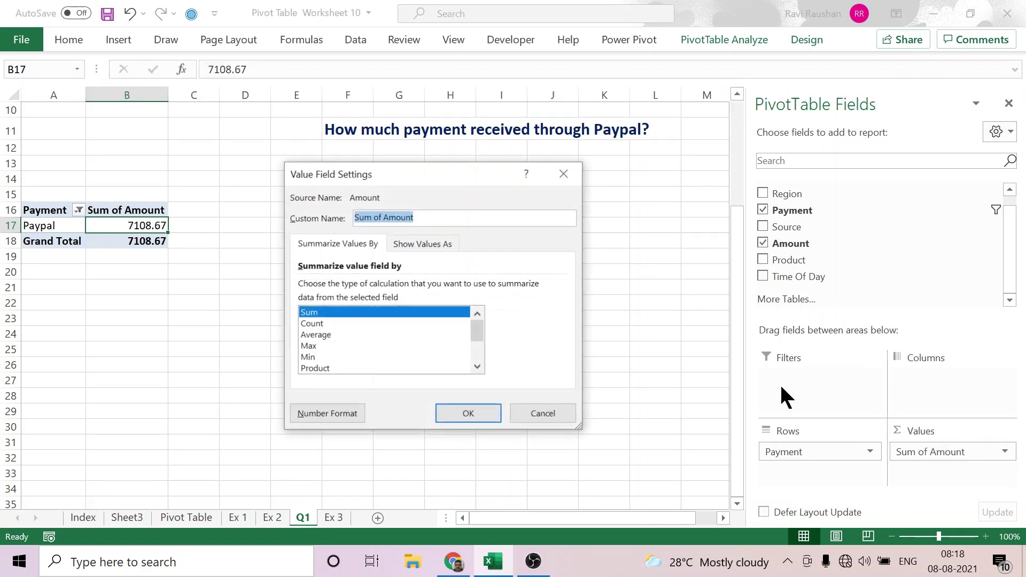
drag(435, 216, 330, 219)
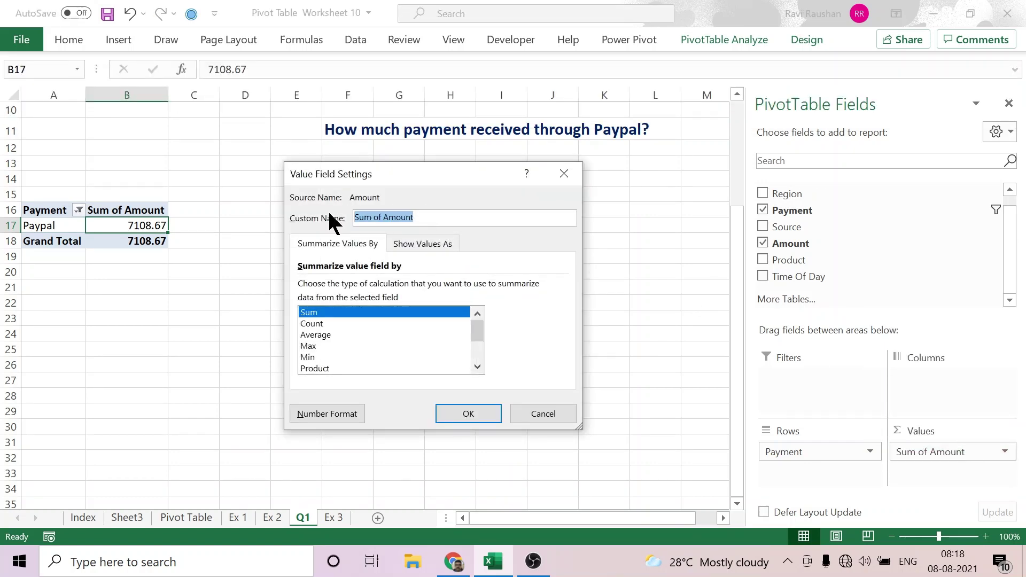
text(Revenue)
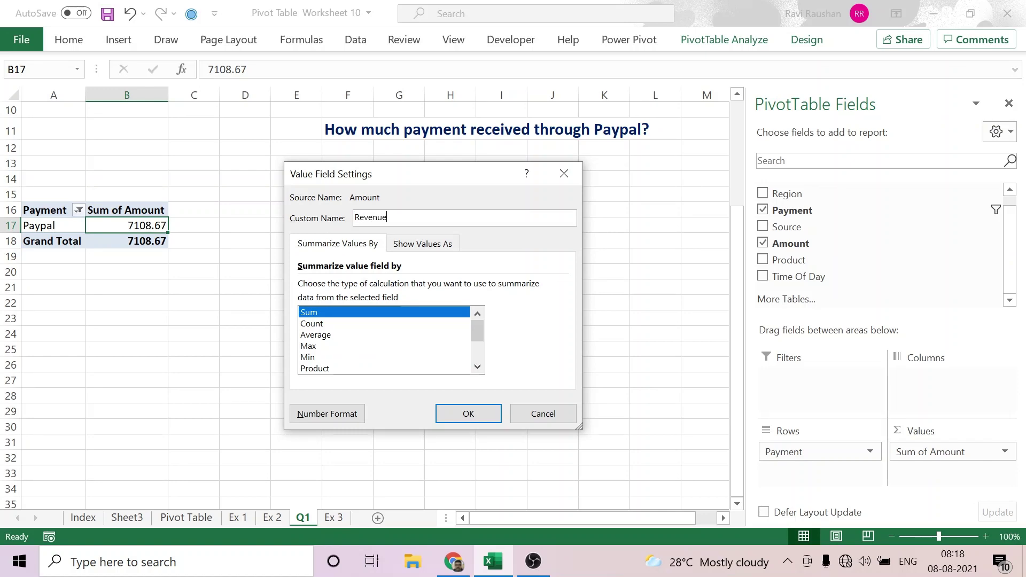
click(328, 412)
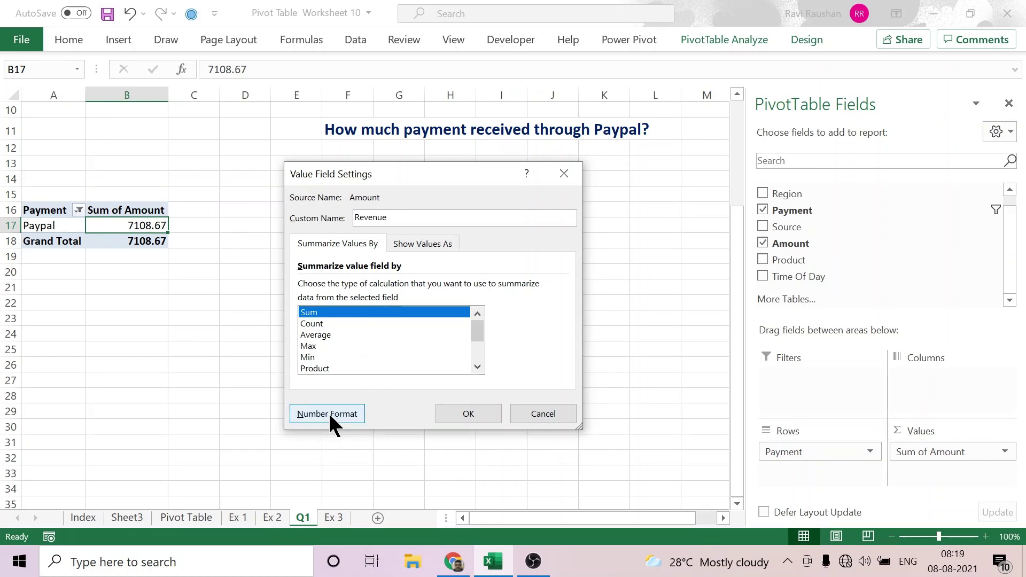
click(267, 190)
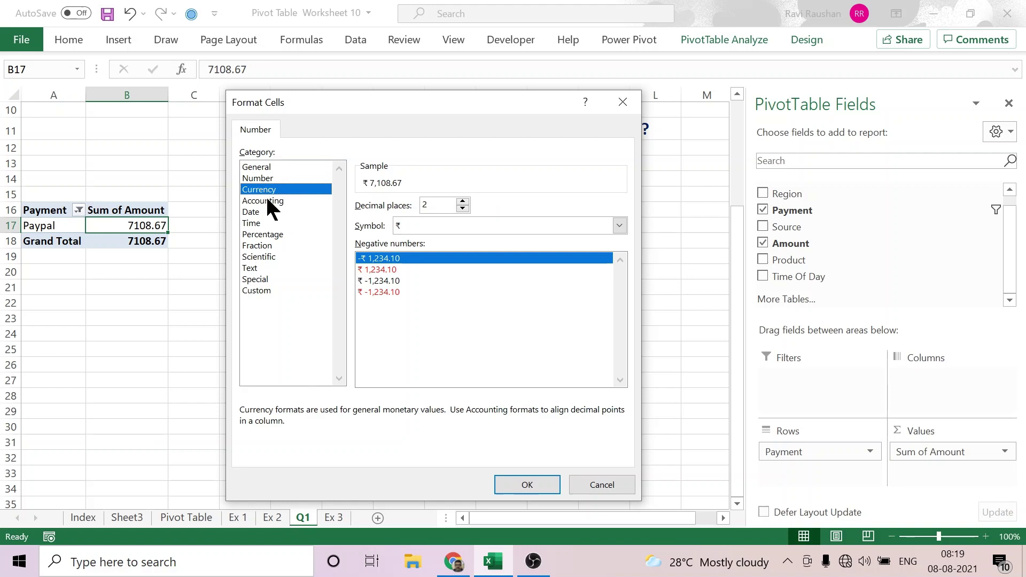
click(527, 484)
click(467, 412)
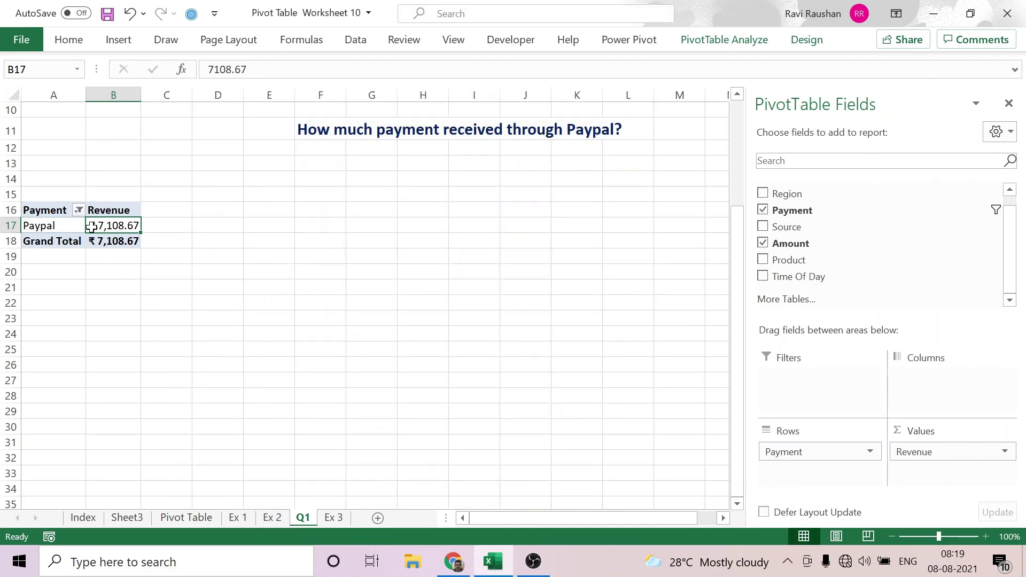
Turn grand totals off for rows and columns in the payment PivotTable.
click(800, 36)
click(83, 96)
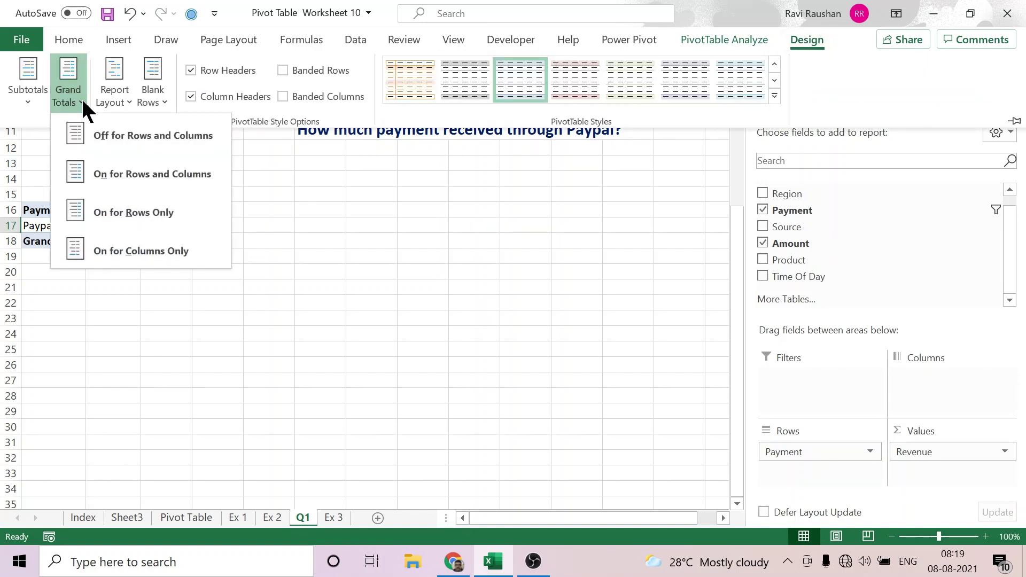
click(136, 139)
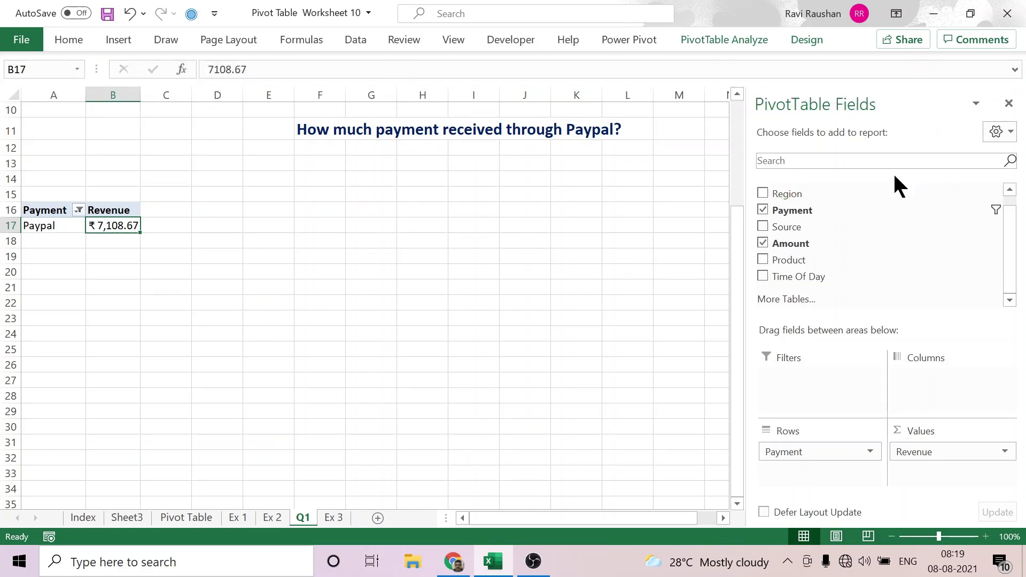
Hide the PivotTable field list and look over the payment and region PivotTables on sheet Q1.
click(474, 266)
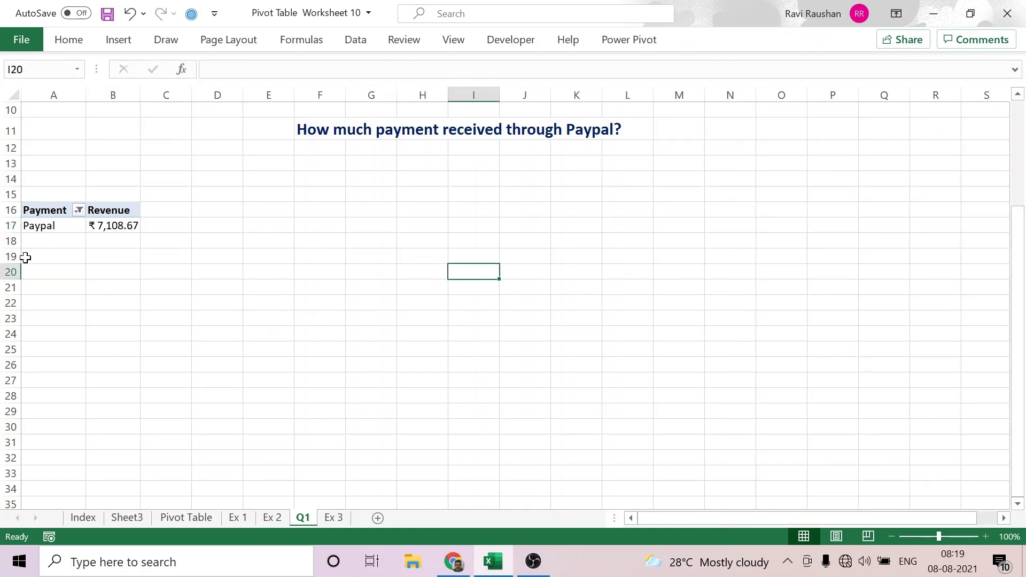
click(48, 213)
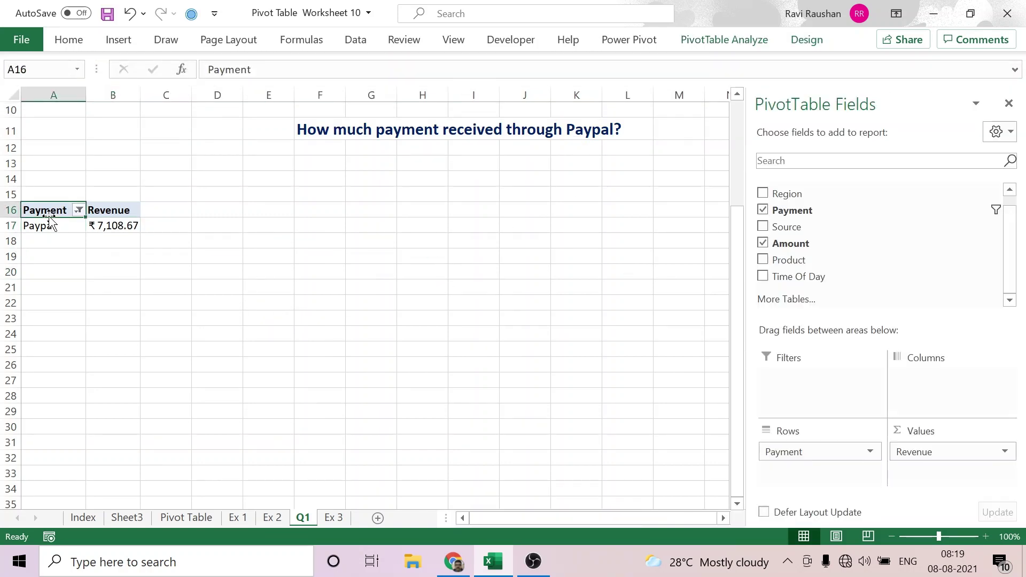
click(1012, 105)
scroll(330, 293, up, 3)
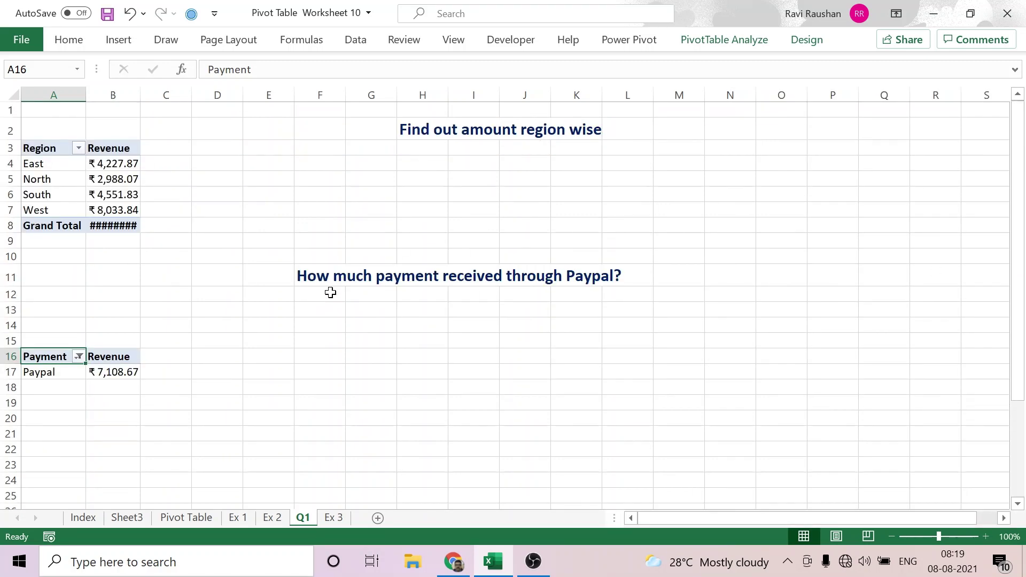
click(104, 178)
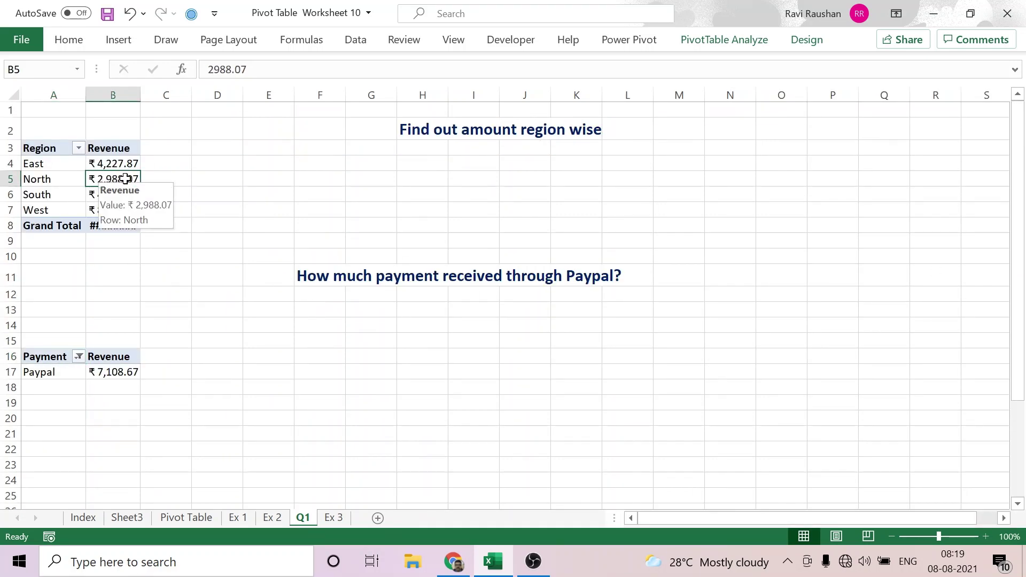
click(250, 181)
click(114, 165)
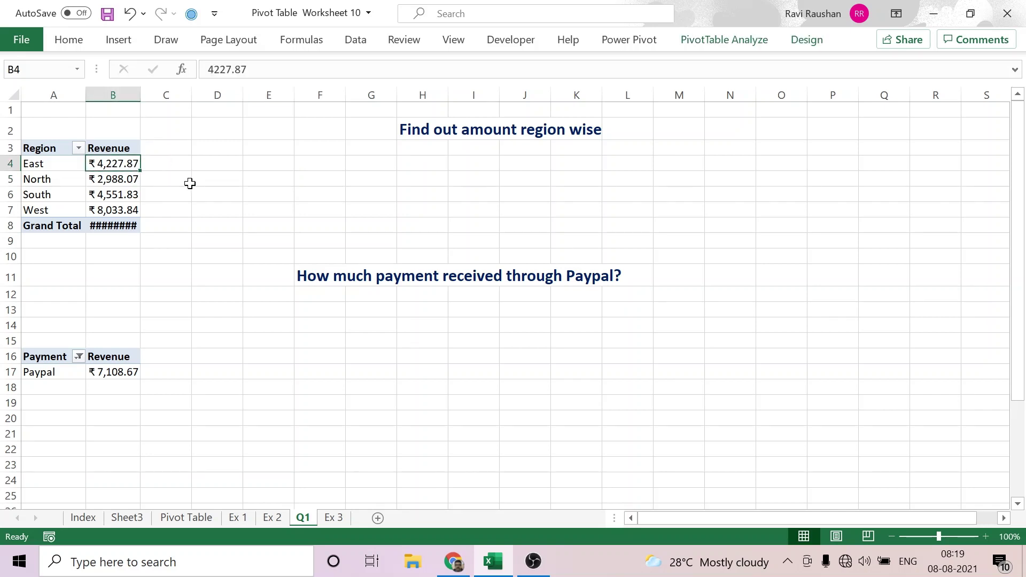
Copy the question "What is the average sale through web.?" from the Ex 3 text box into cell F20 of sheet Q1.
click(336, 519)
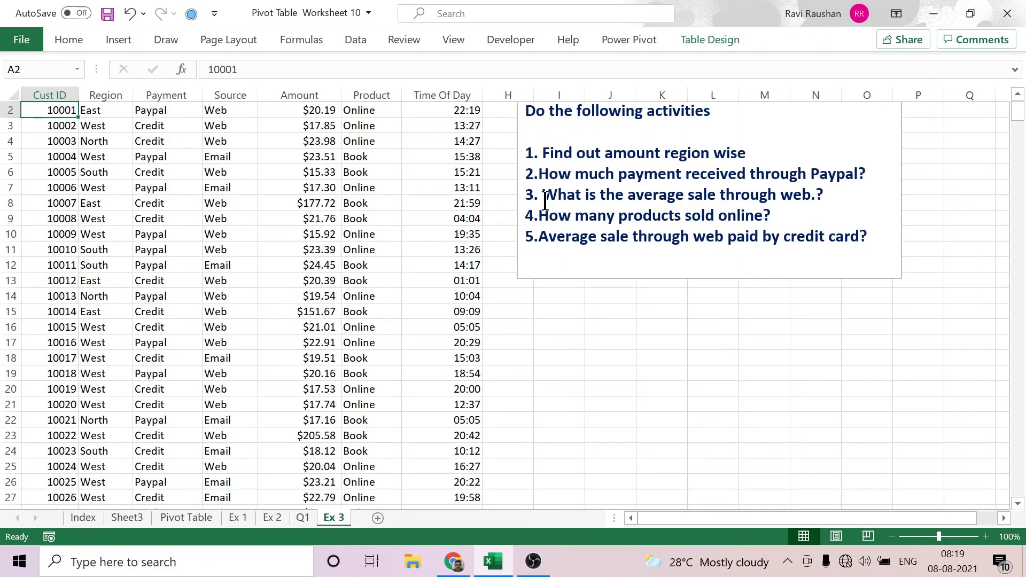
drag(541, 195, 837, 194)
key(ctrl+c)
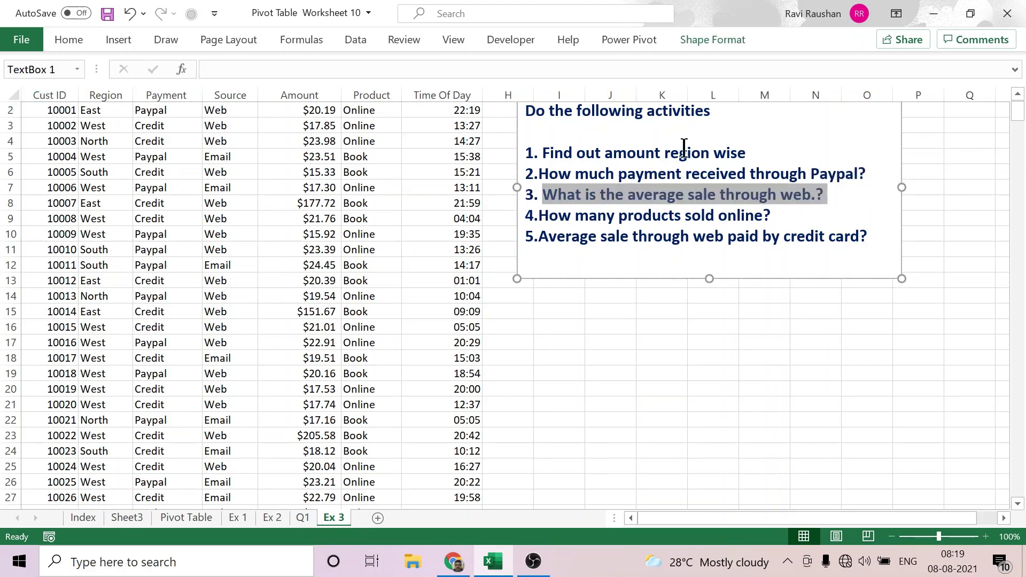
click(303, 519)
scroll(477, 341, down, 3)
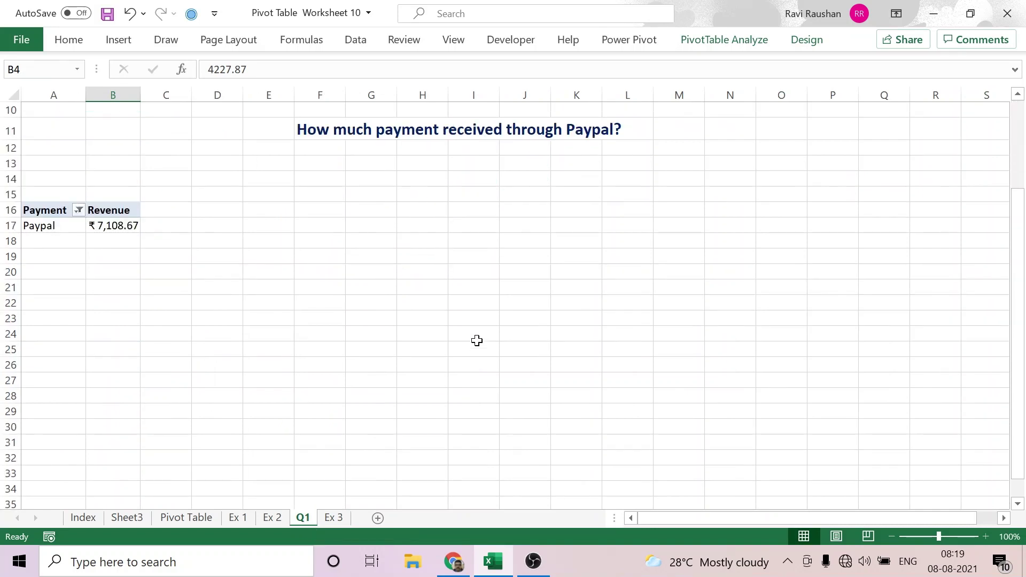
click(332, 275)
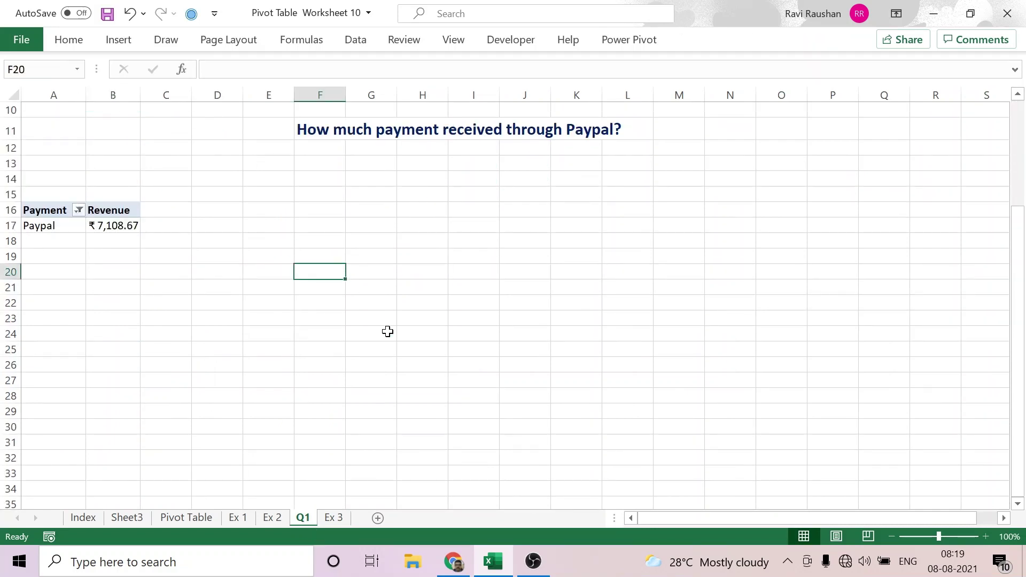
key(ctrl+v)
Duplicate the region PivotTable from A3:B8 to cell A24 and auto-fit the width of column B.
scroll(502, 366, up, 3)
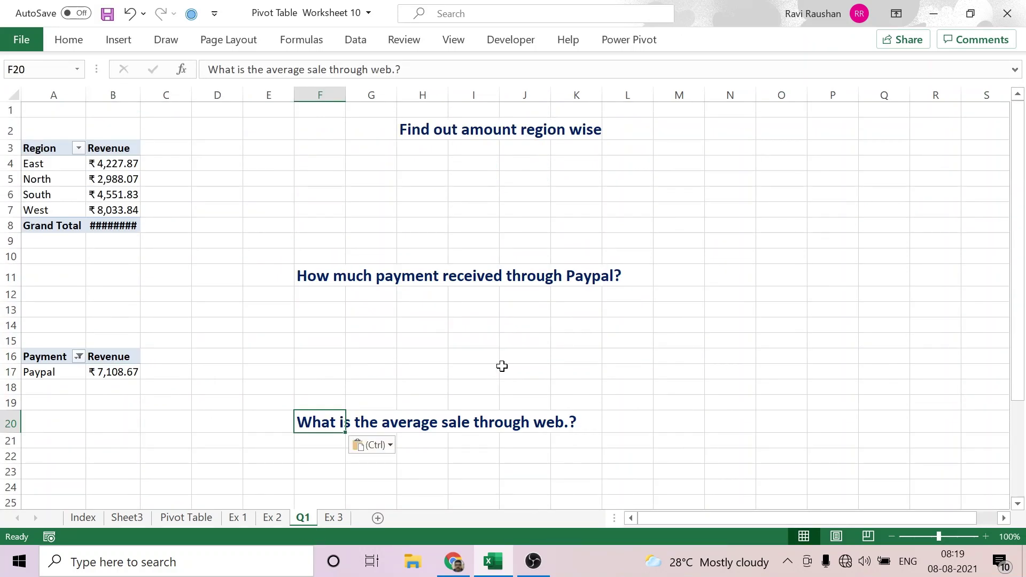
drag(53, 148, 124, 219)
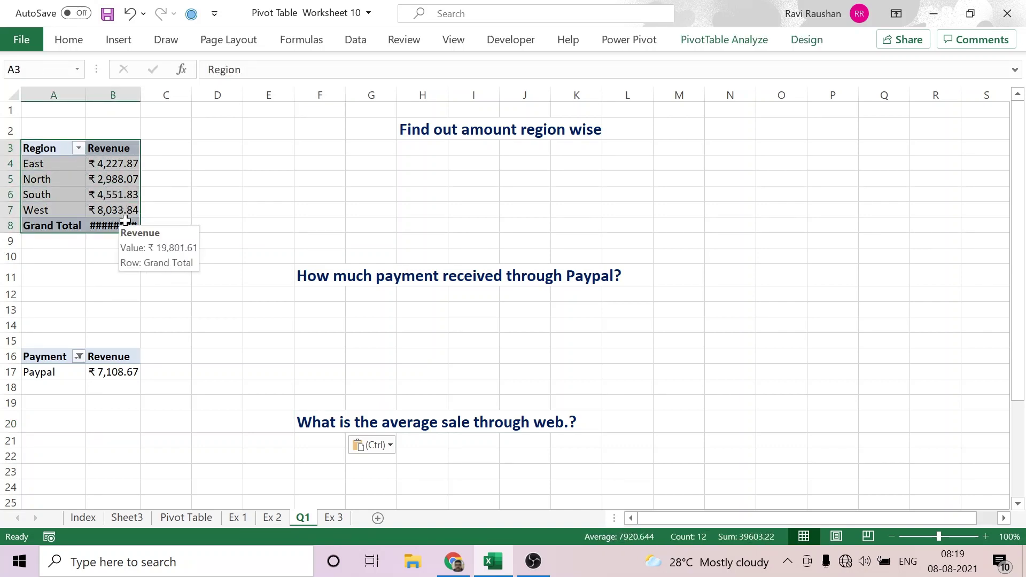
key(ctrl+c)
scroll(190, 384, down, 4)
click(51, 289)
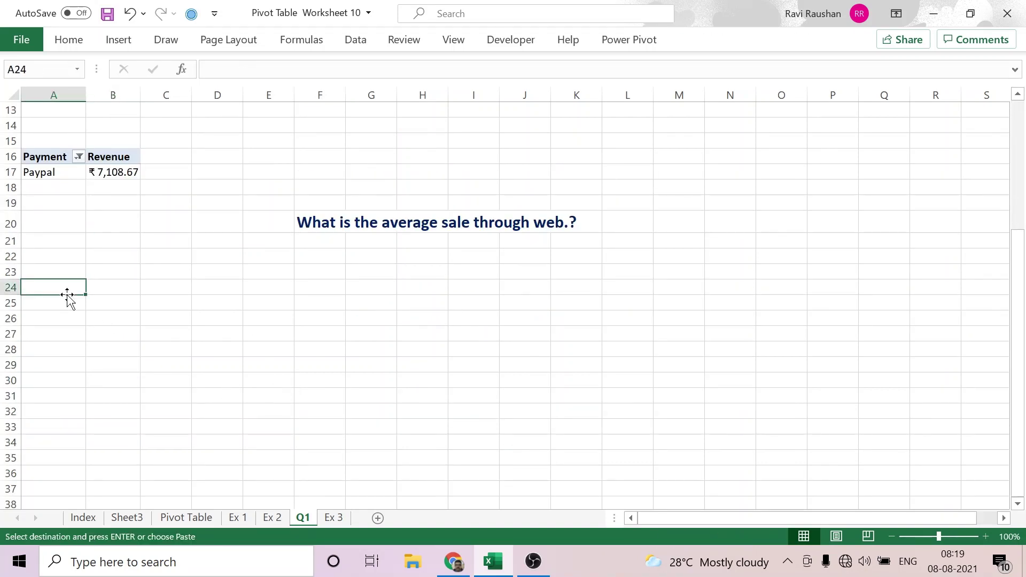
key(ctrl+v)
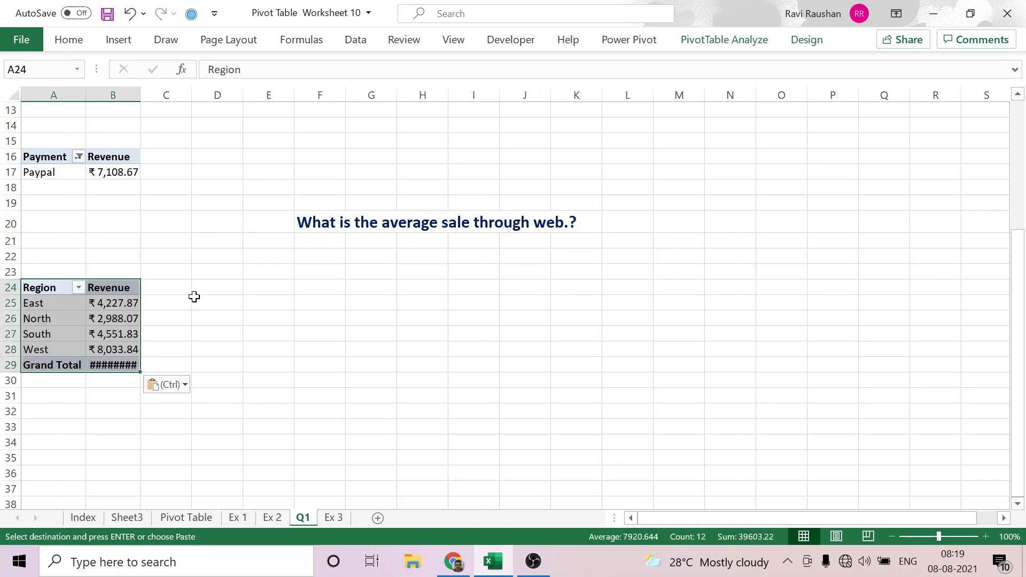
double_click(141, 100)
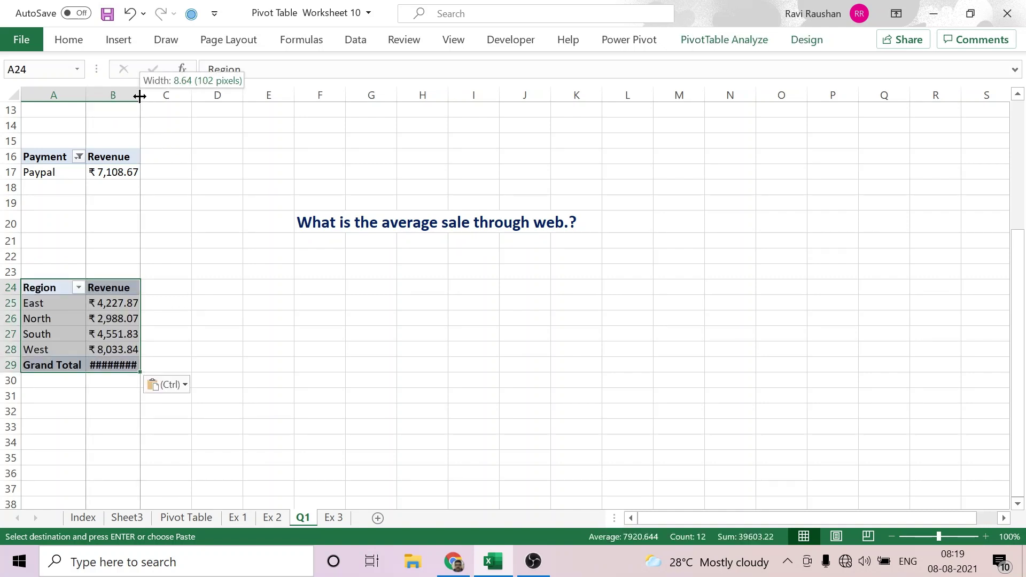
Show the field list for the PivotTable at A24 and replace Region with Source in its rows.
click(113, 319)
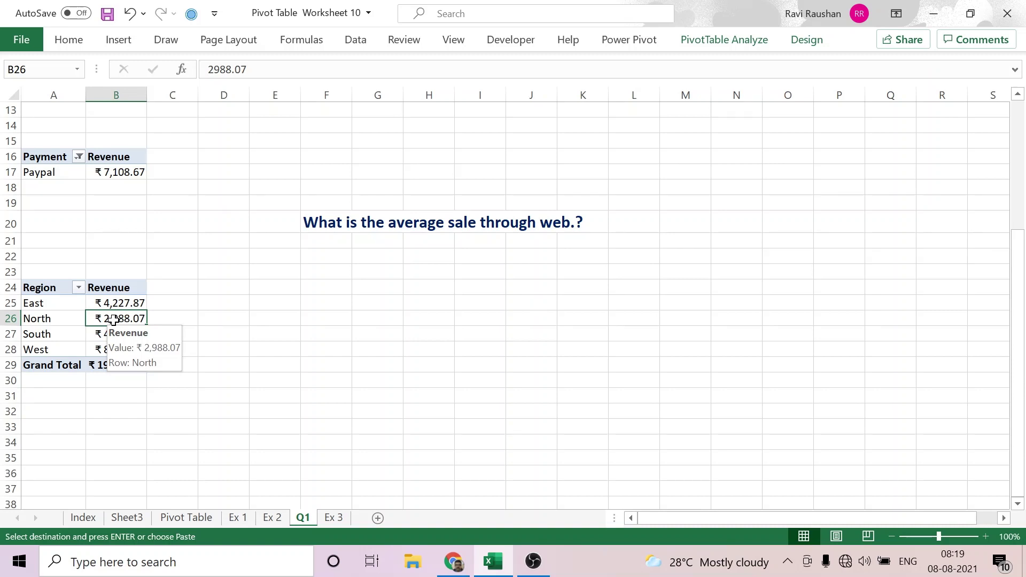
click(739, 38)
click(870, 62)
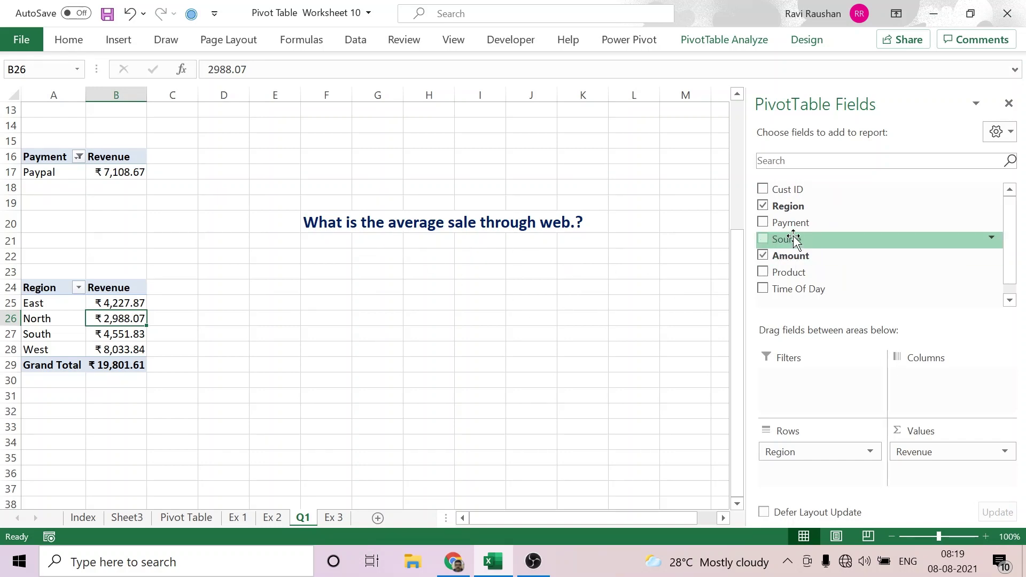
drag(781, 454, 665, 388)
drag(795, 244, 800, 460)
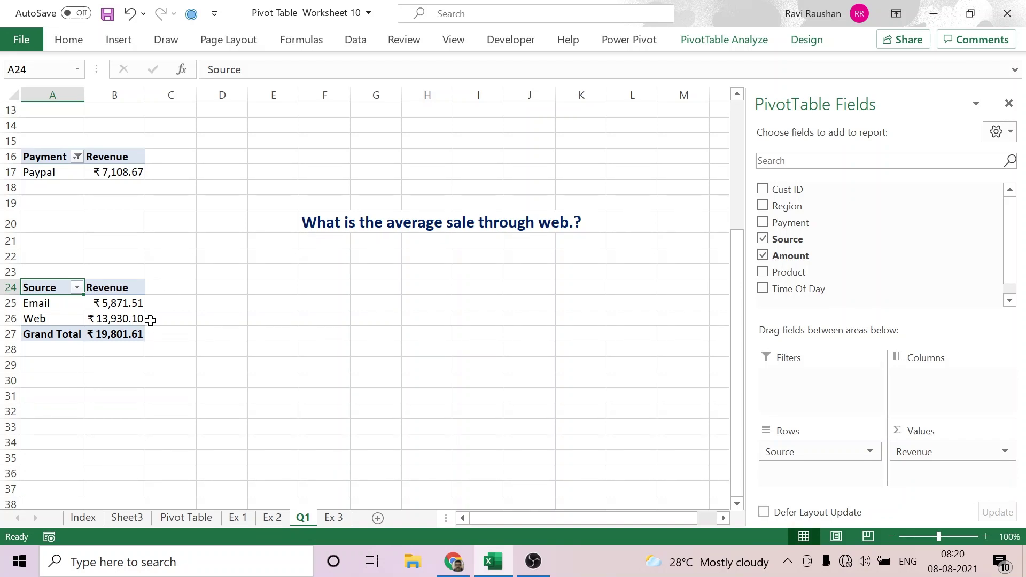
Filter the Source PivotTable to show only Web.
click(76, 287)
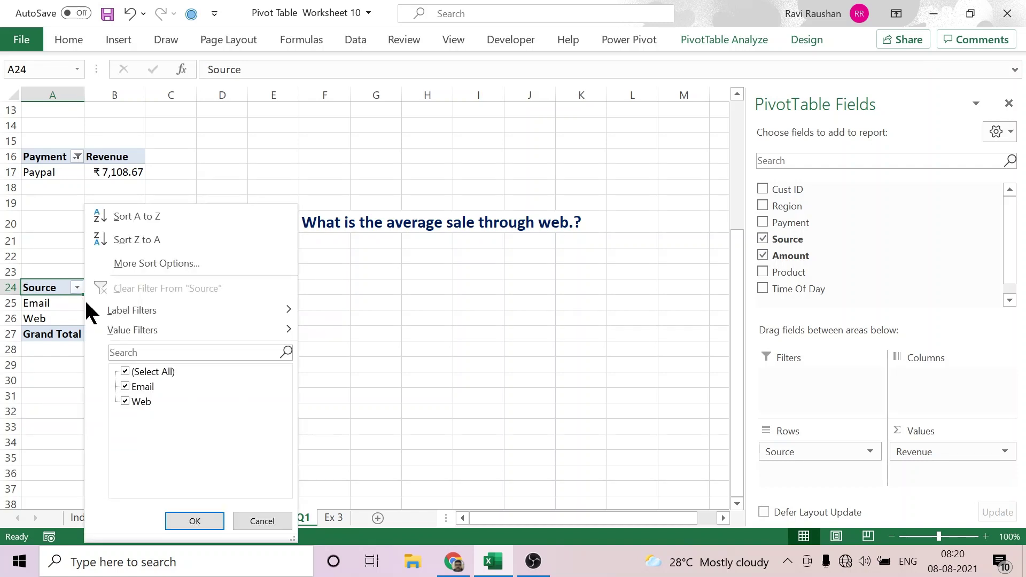
click(122, 385)
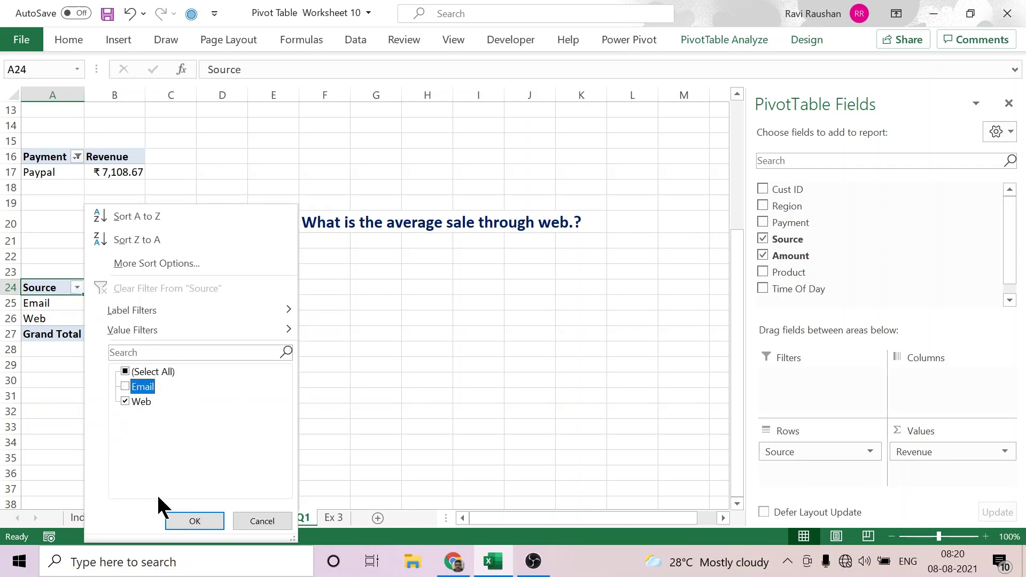
click(190, 521)
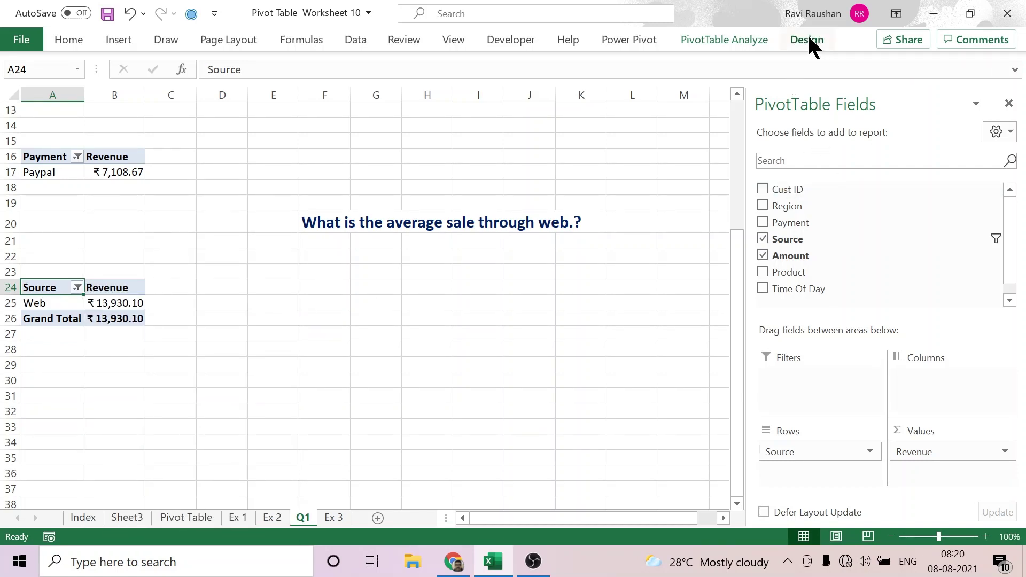
Turn grand totals off for rows and columns in the Source PivotTable and hide the field list.
click(807, 40)
click(68, 83)
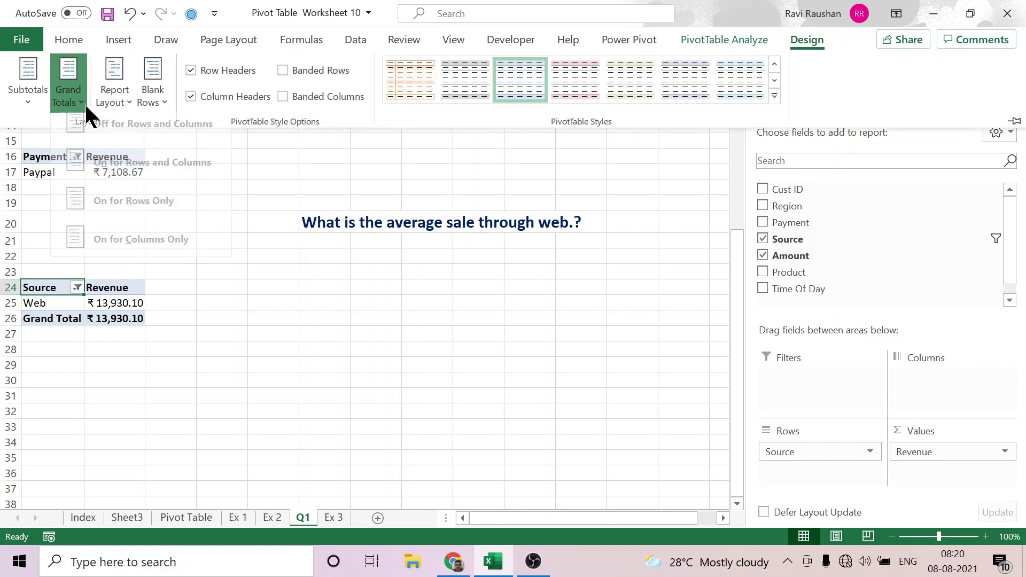
click(103, 138)
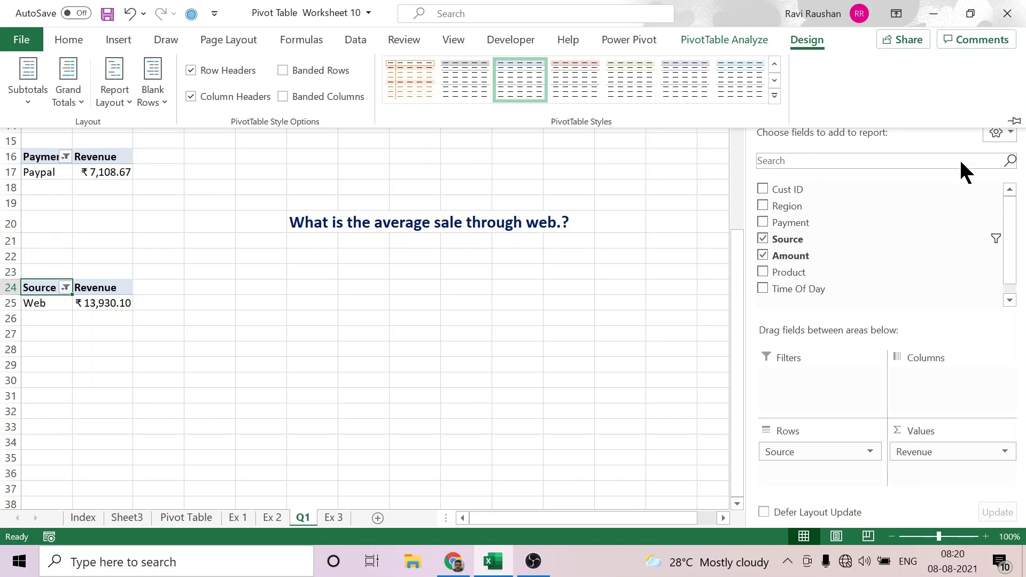
click(931, 217)
click(1008, 103)
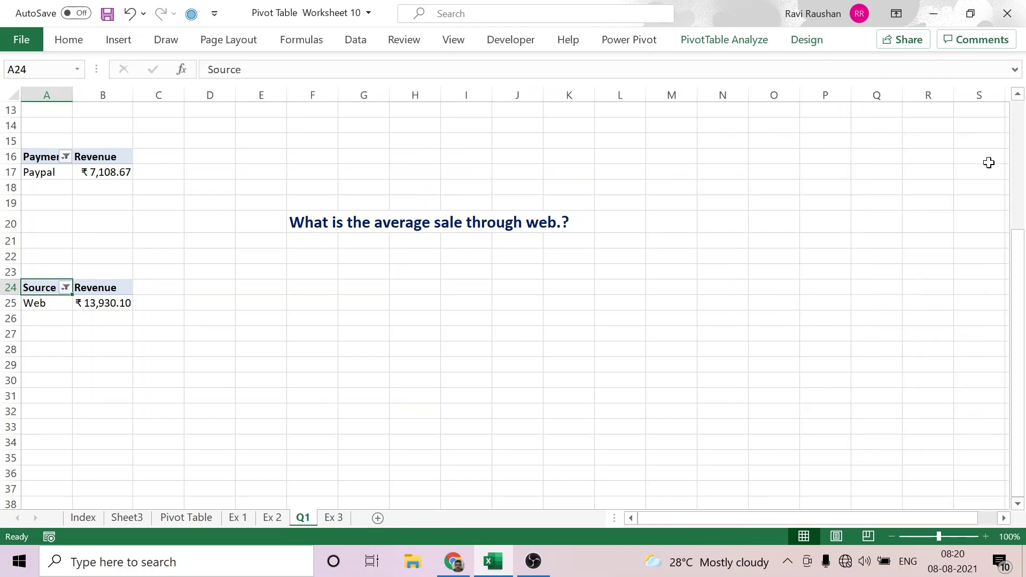
scroll(373, 308, up, 4)
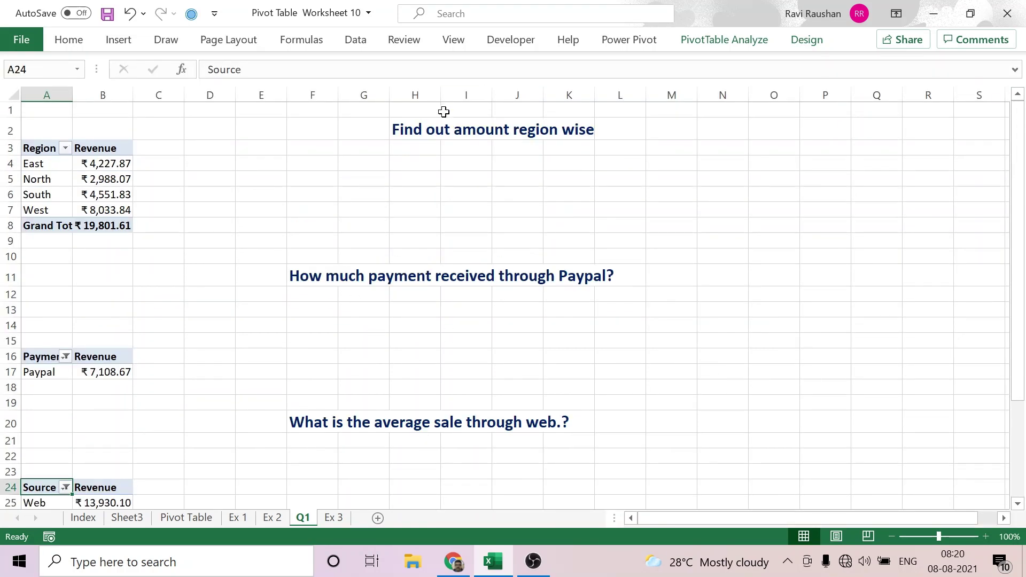
scroll(339, 178, down, 4)
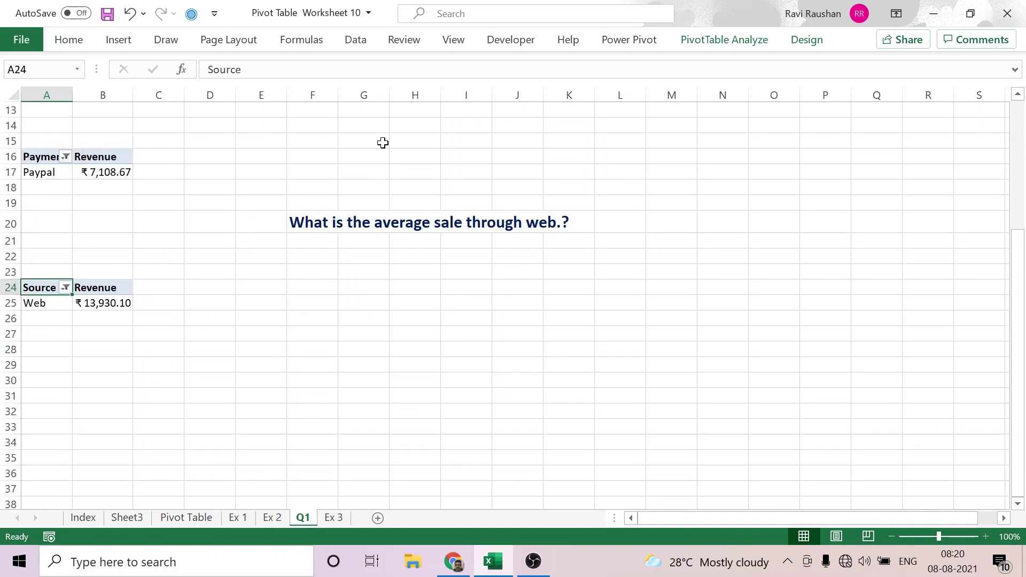
scroll(390, 147, up, 2)
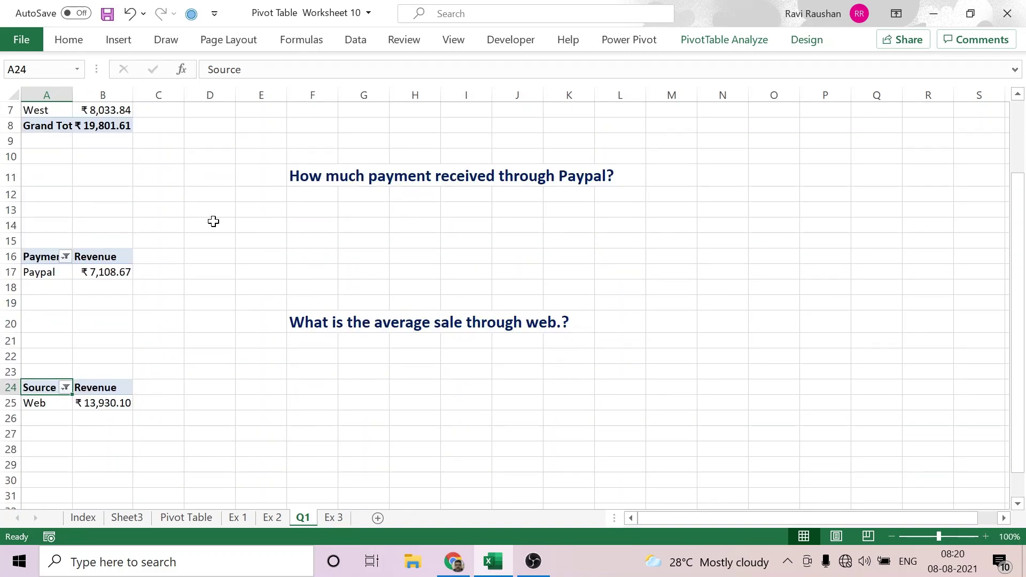
scroll(415, 248, down, 1)
scroll(406, 241, down, 1)
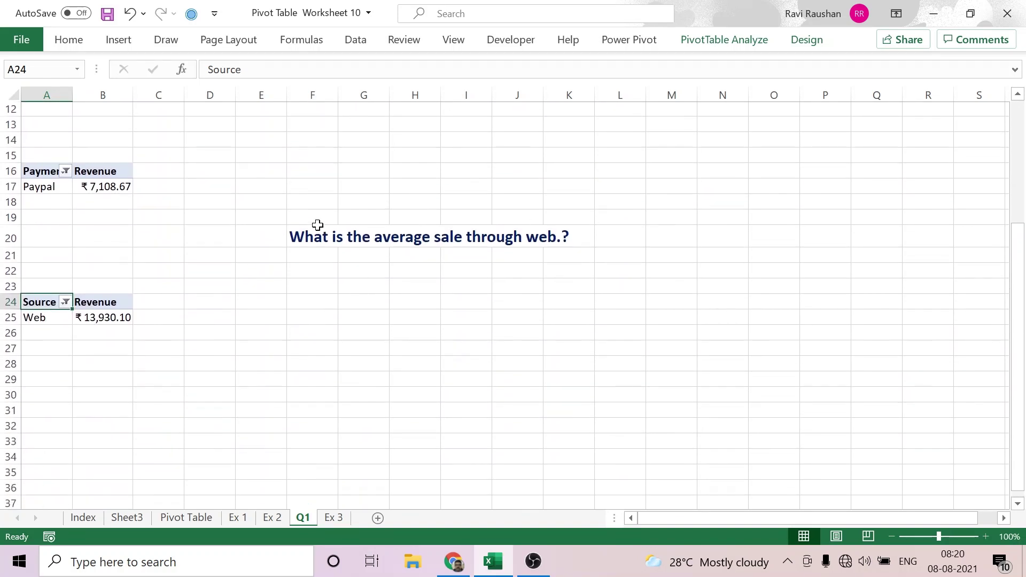
scroll(318, 225, down, 2)
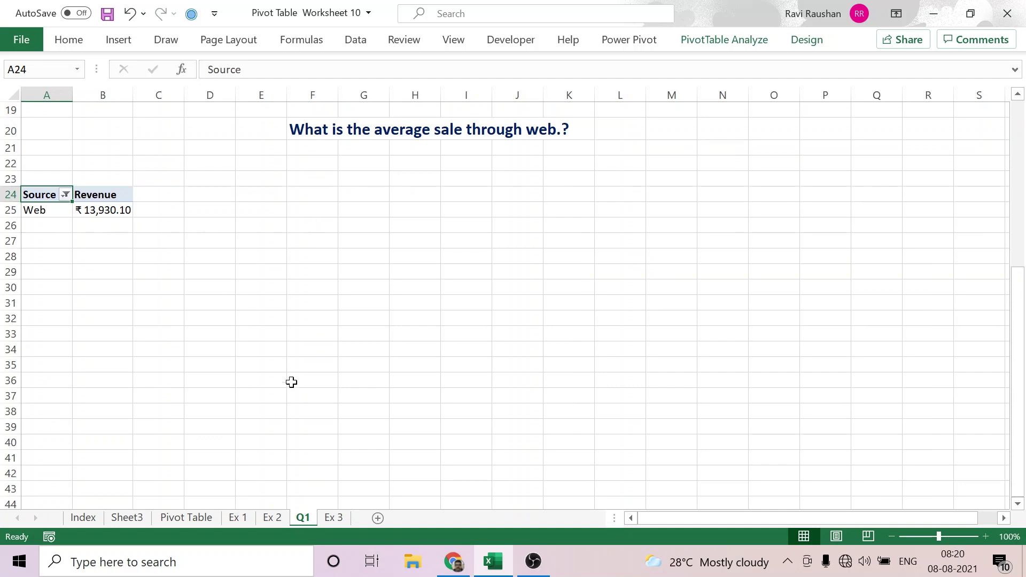
Copy the question "How many products sold online?" from the Ex 3 text box into cell F28 of sheet Q1.
click(336, 519)
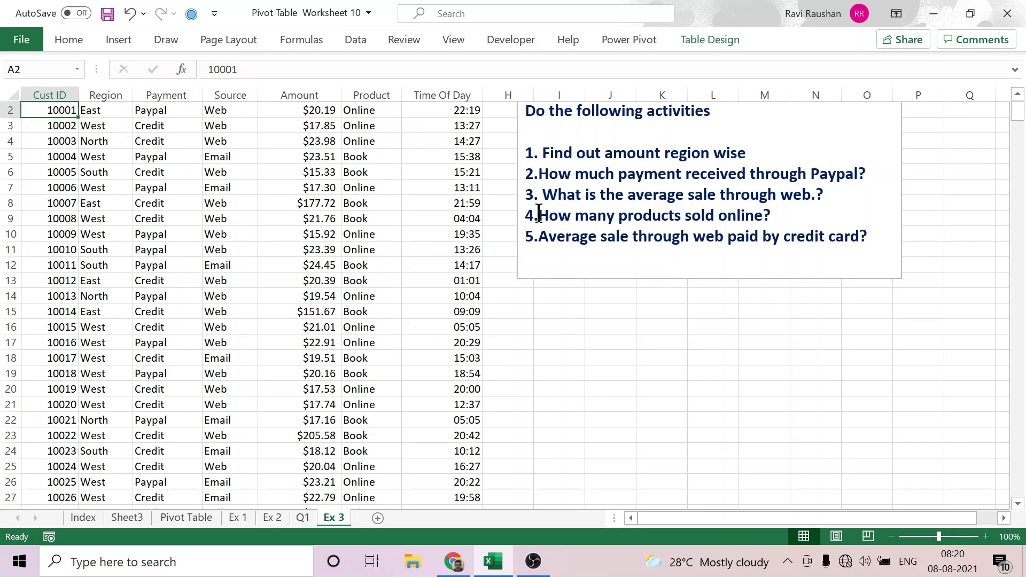
drag(539, 214, 727, 239)
click(607, 238)
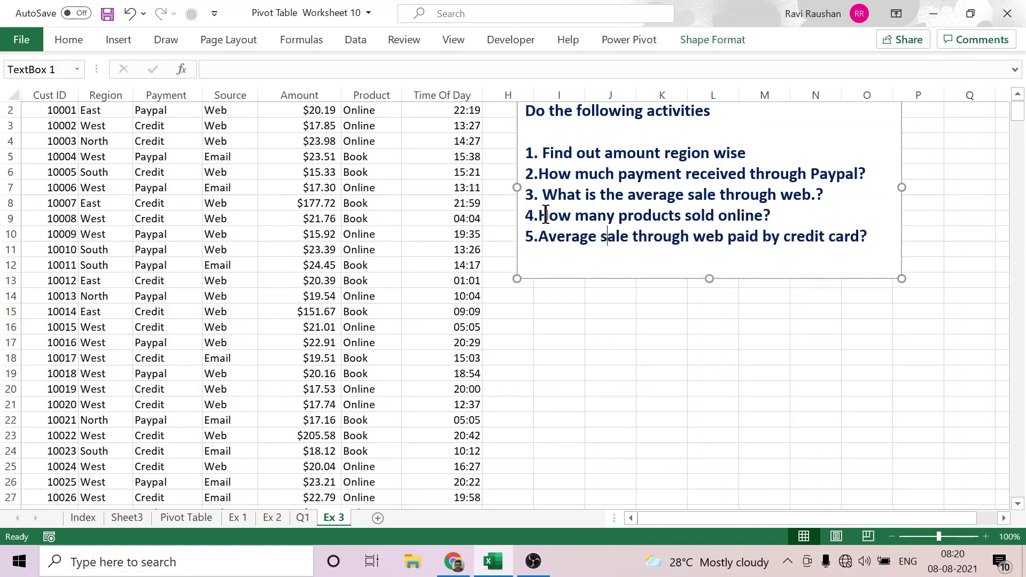
drag(539, 215, 777, 214)
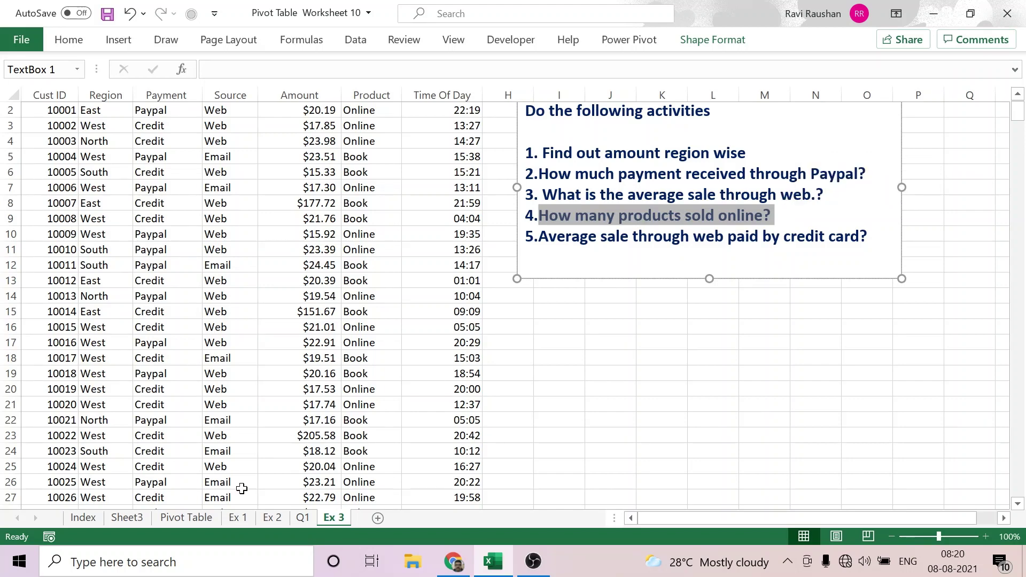
click(302, 518)
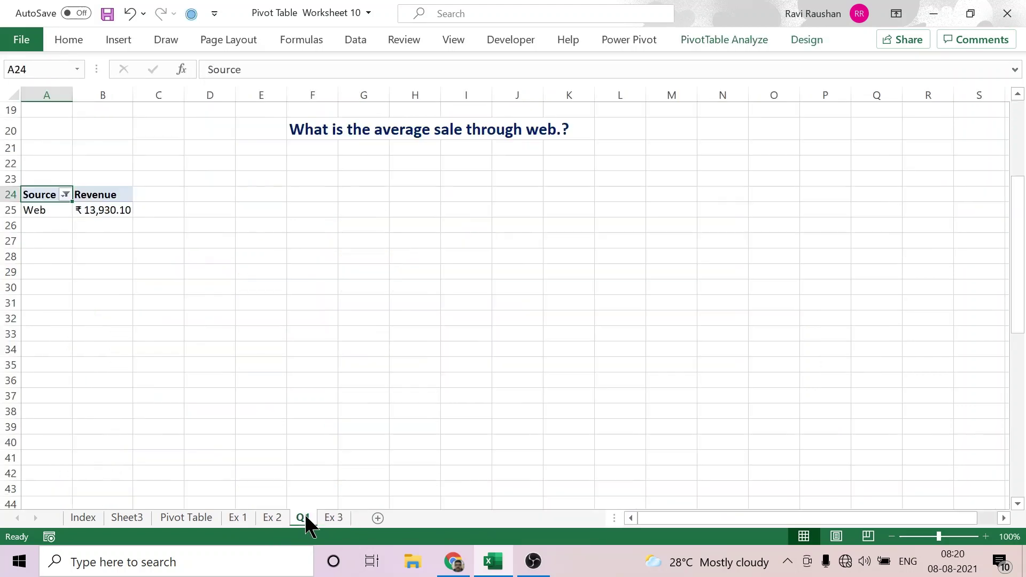
click(309, 253)
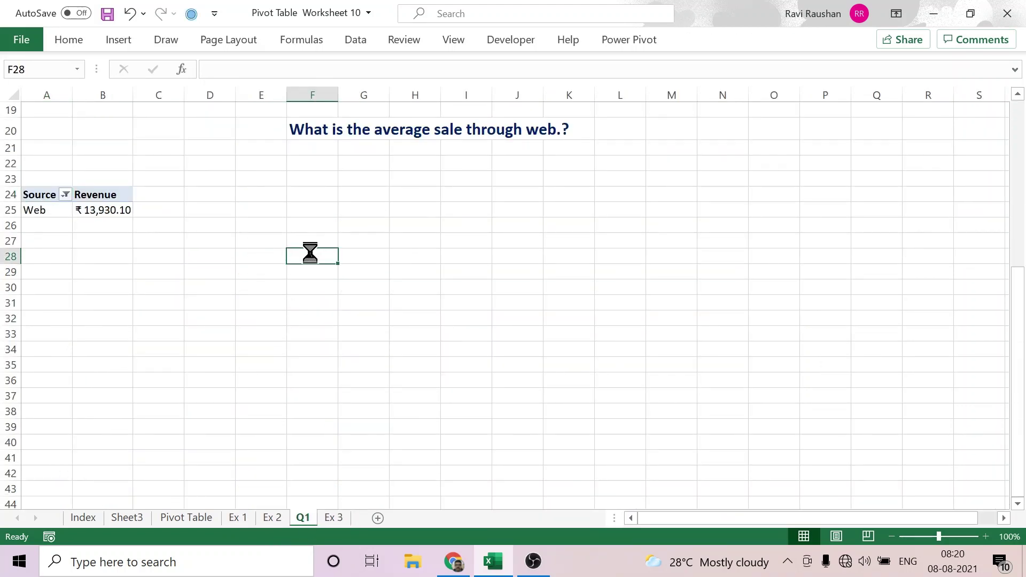
key(ctrl+v)
Copy the Region PivotTable in A3:B8 and paste it at A32 under the question about products sold online.
scroll(321, 323, up, 6)
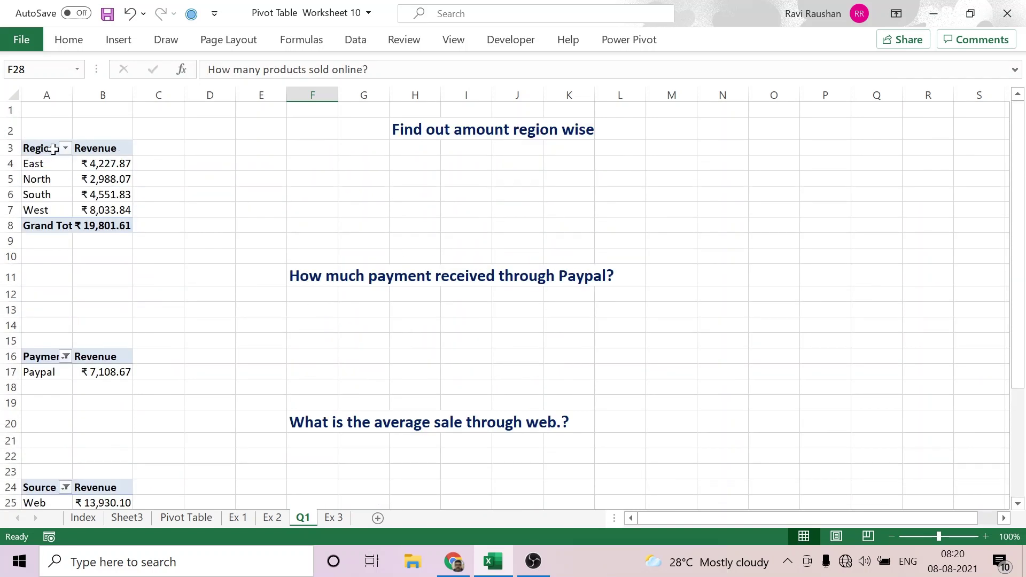
drag(53, 149, 115, 224)
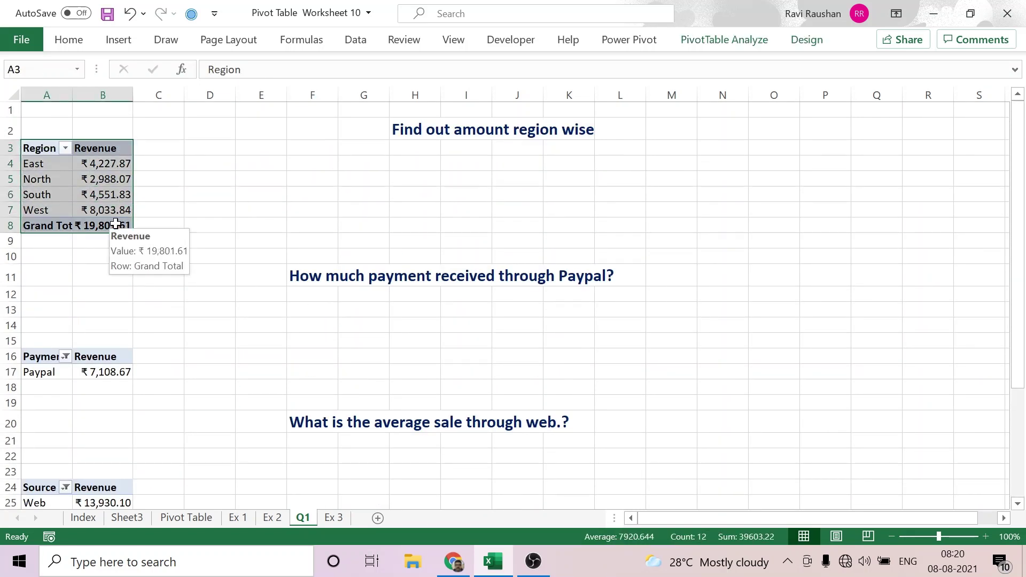
key(ctrl+c)
scroll(219, 336, down, 7)
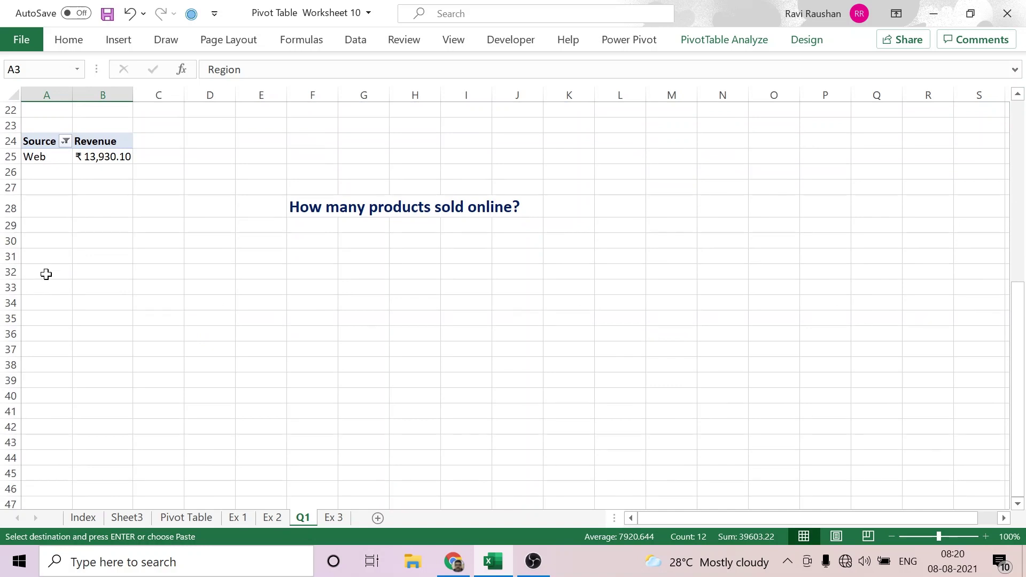
click(46, 275)
key(ctrl+v)
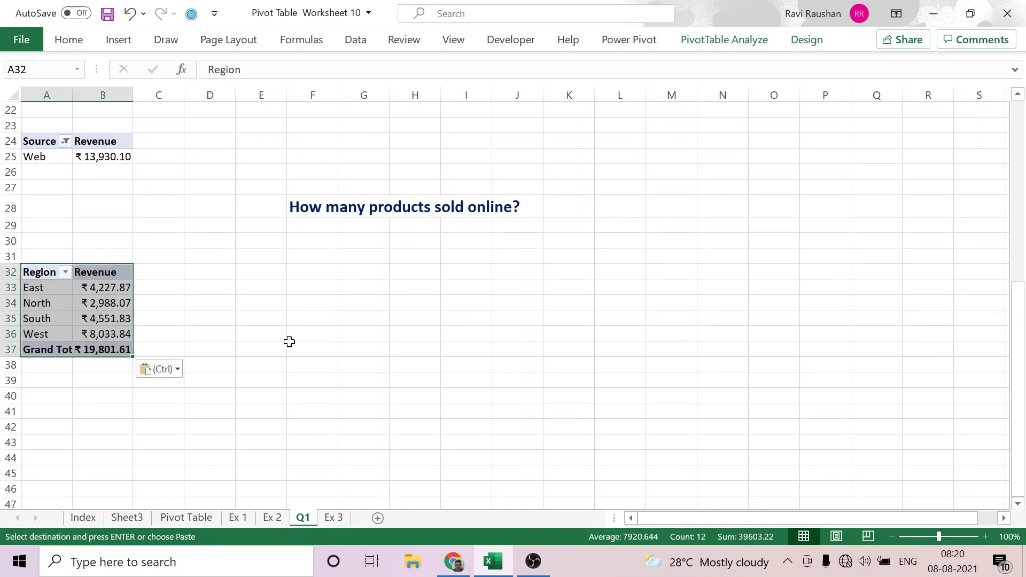
Show the field list for the PivotTable at A32 and replace Region with Product in its rows.
click(752, 36)
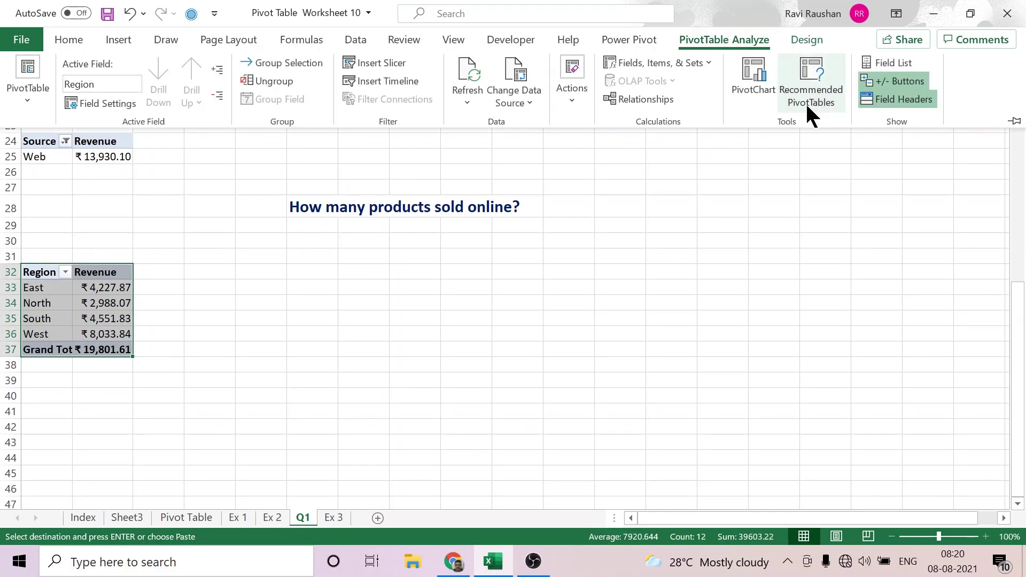
click(883, 64)
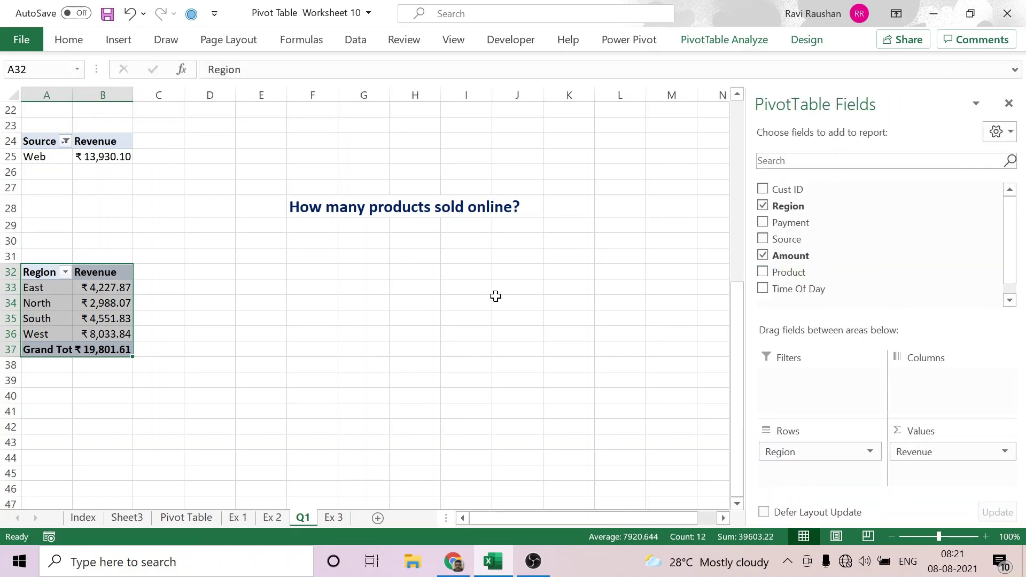
drag(801, 453, 633, 317)
drag(806, 279, 805, 463)
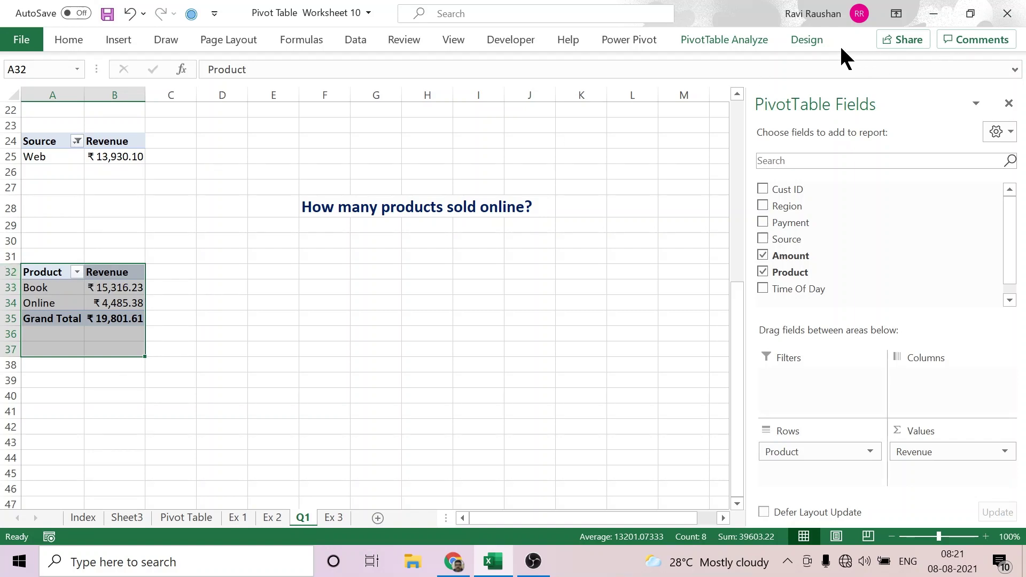
Turn grand totals off in the Product PivotTable and filter it to show only Online.
click(808, 39)
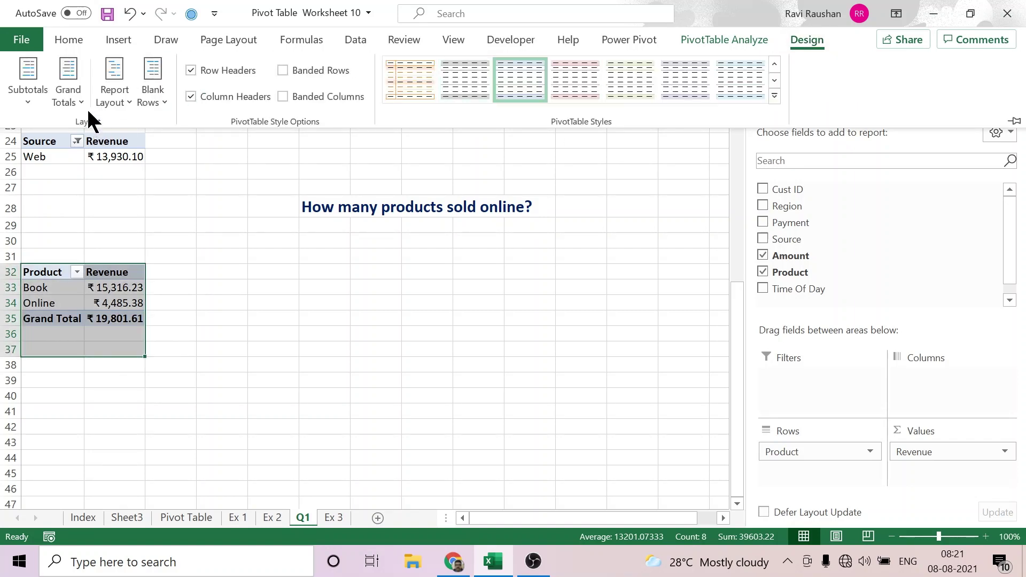
click(82, 100)
click(117, 135)
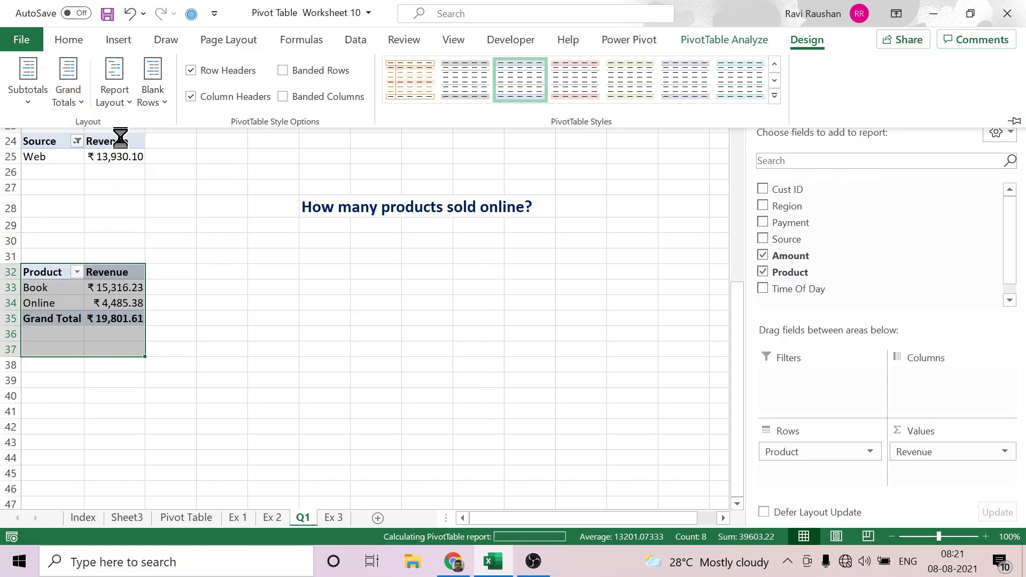
click(70, 272)
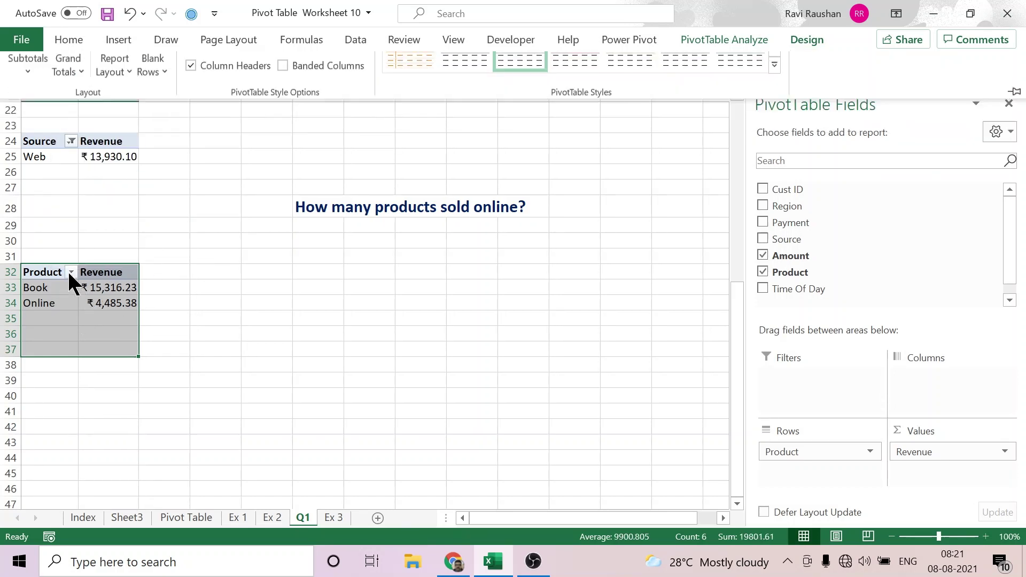
click(70, 272)
click(118, 384)
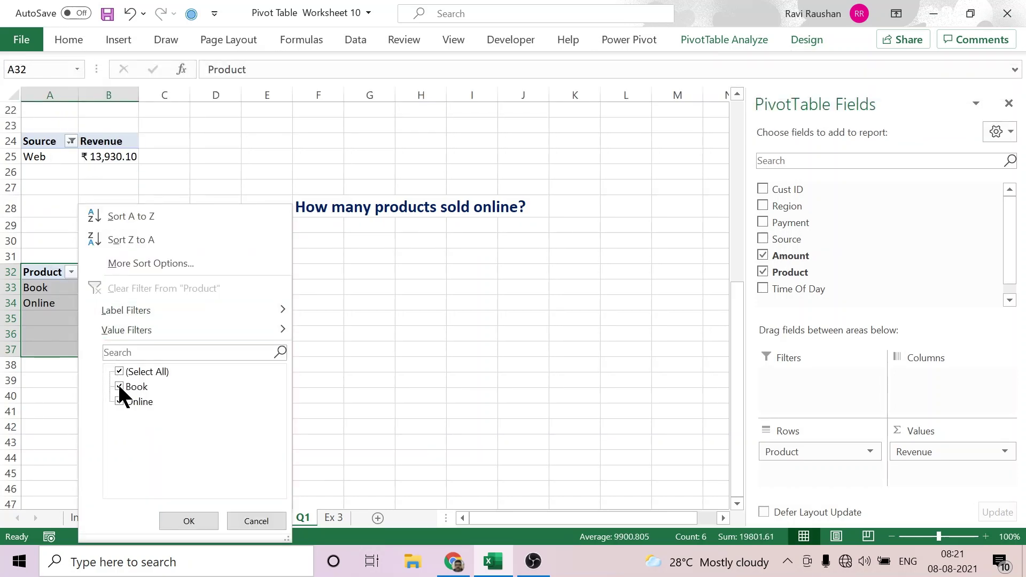
click(189, 521)
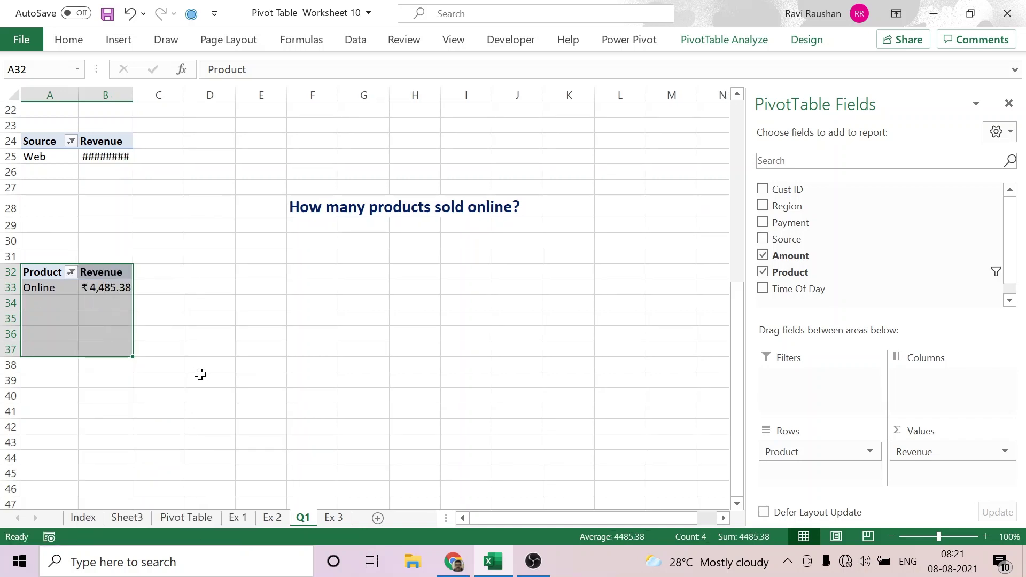
Summarize the Product PivotTable's Revenue values by Average and hide the field list.
click(211, 308)
click(112, 287)
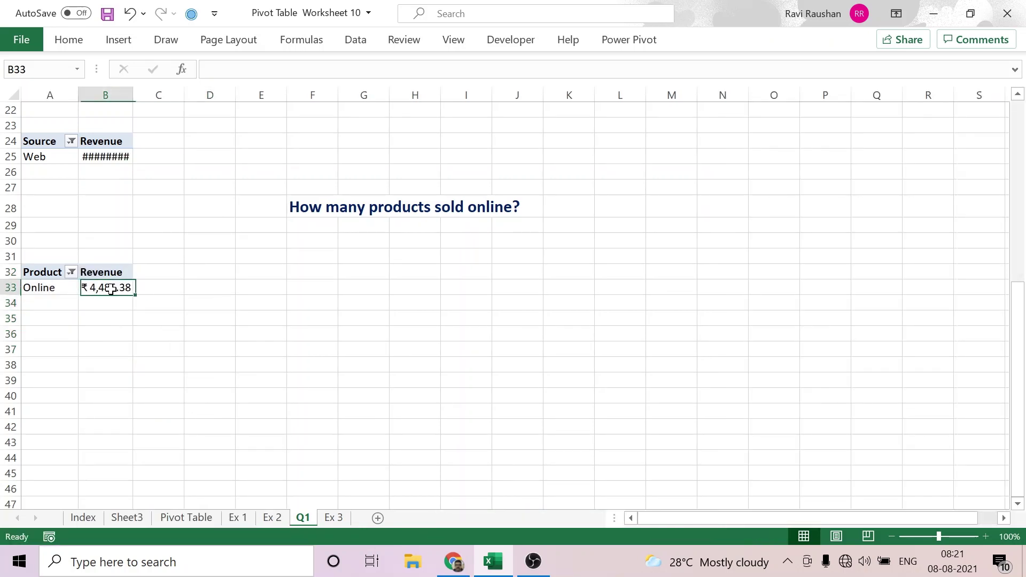
right_click(113, 292)
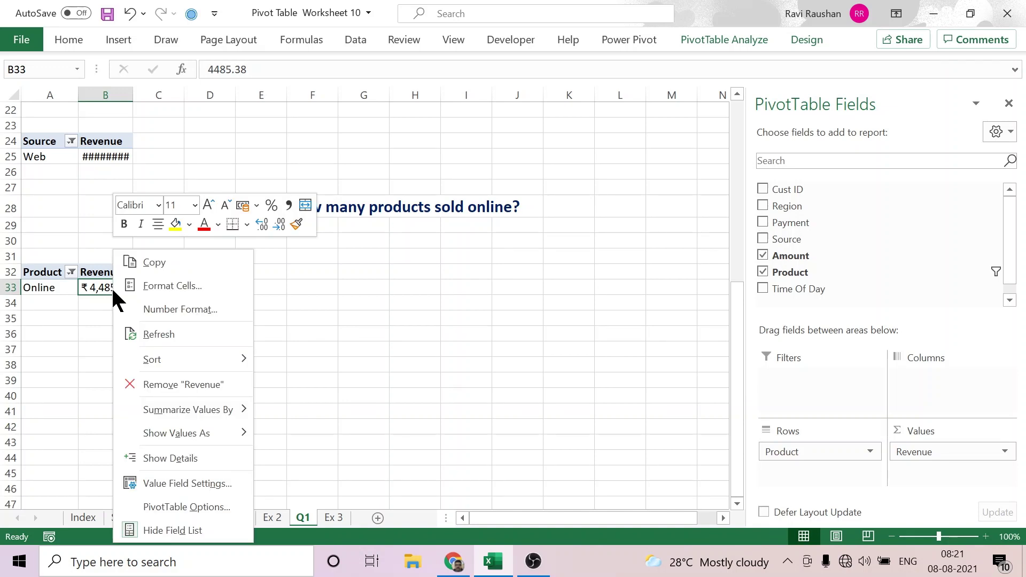
mouse_move(210, 405)
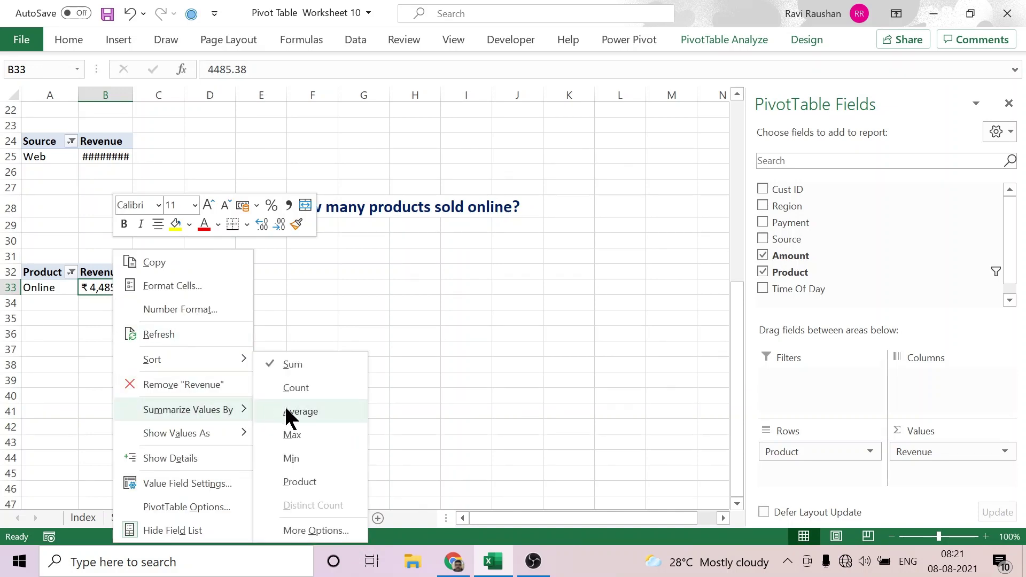
click(315, 397)
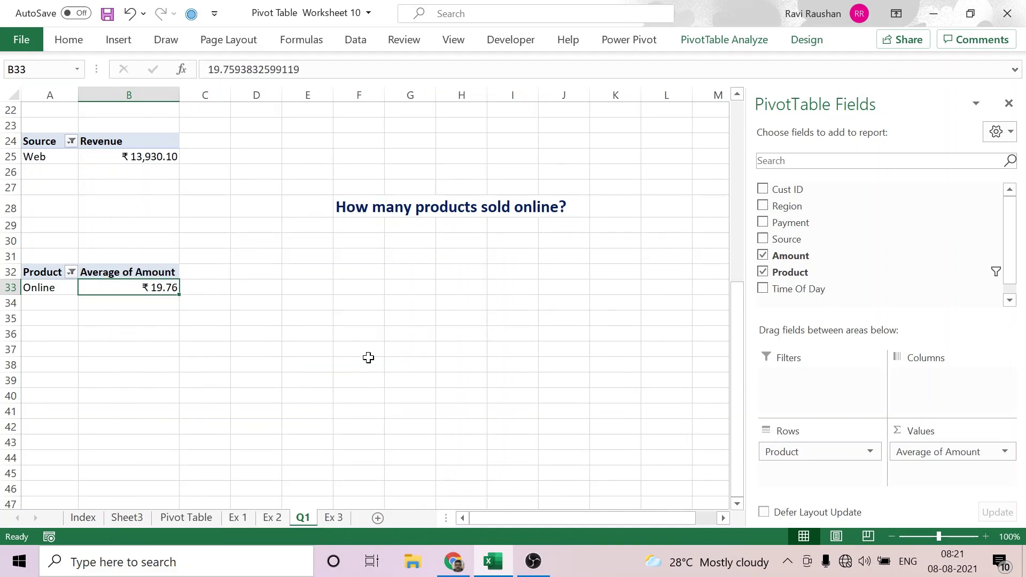
click(1009, 104)
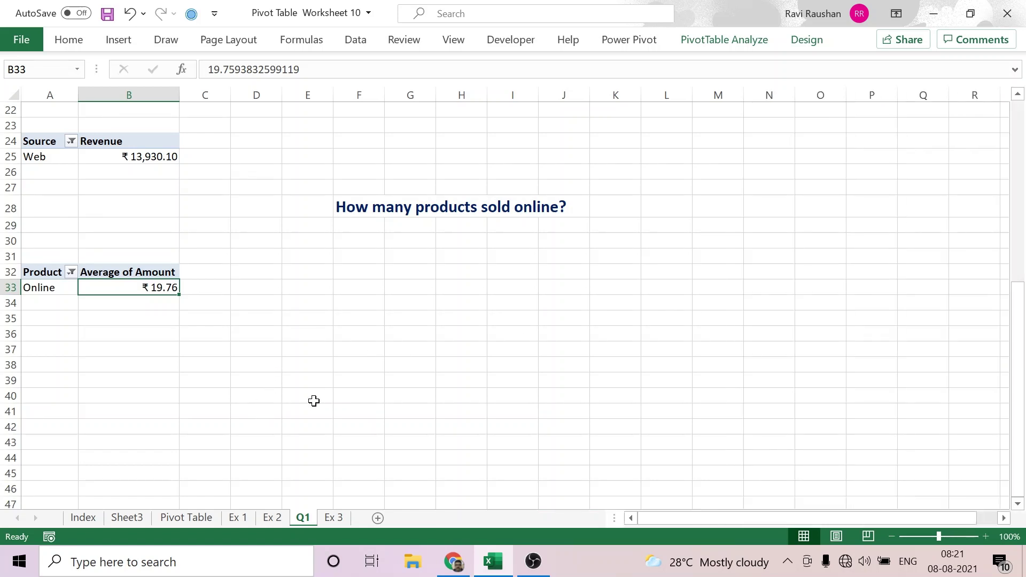
Copy the question "Average sale through web paid by credit card?" from the Ex 3 text box into cell E36 of sheet Q1.
click(337, 519)
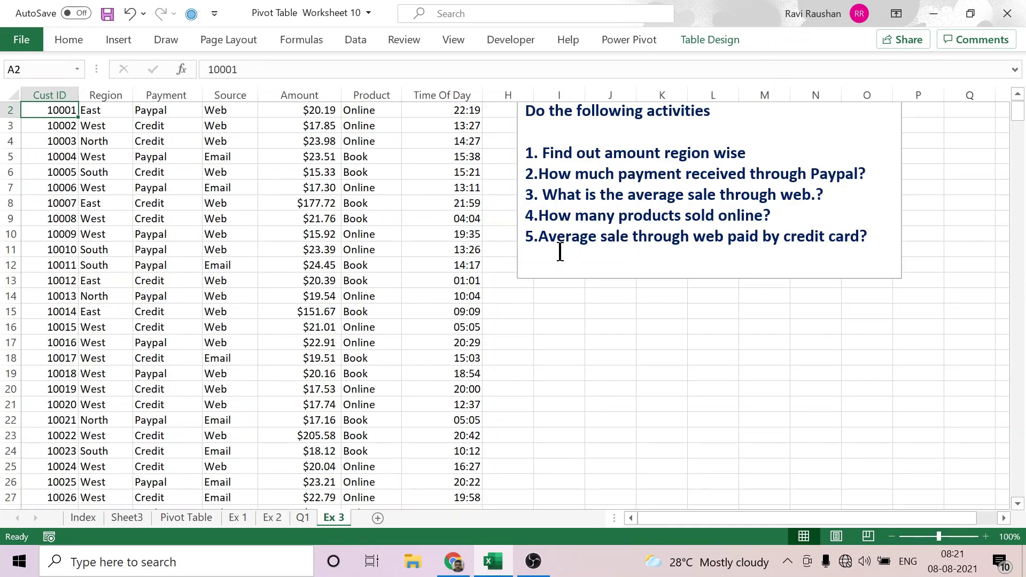
click(536, 237)
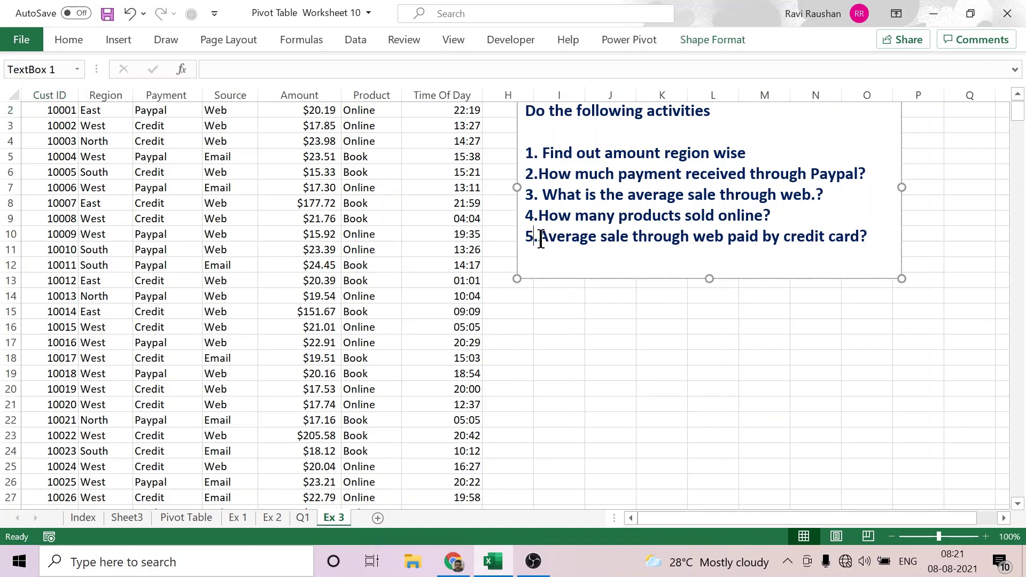
drag(541, 238, 881, 237)
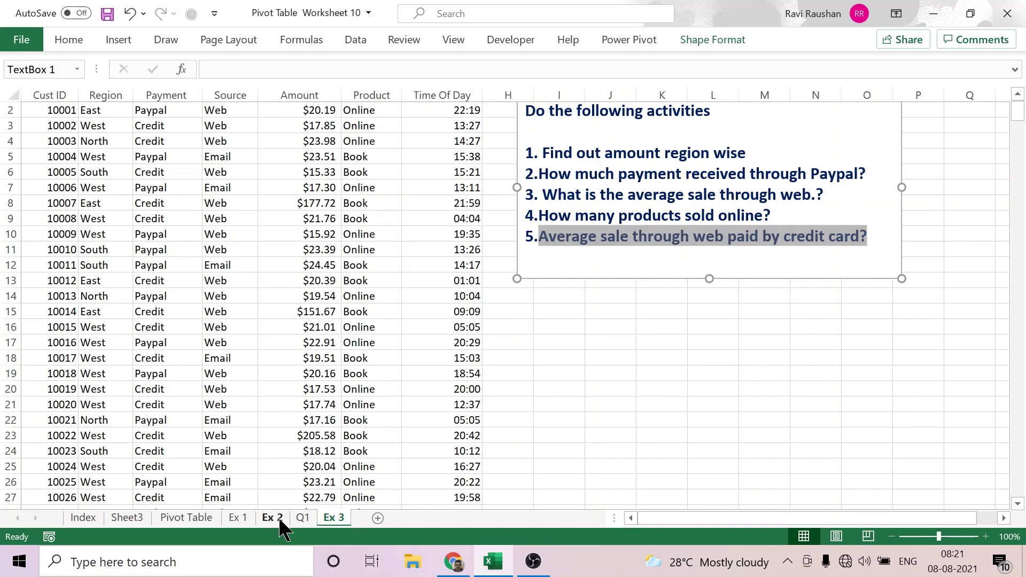
click(303, 518)
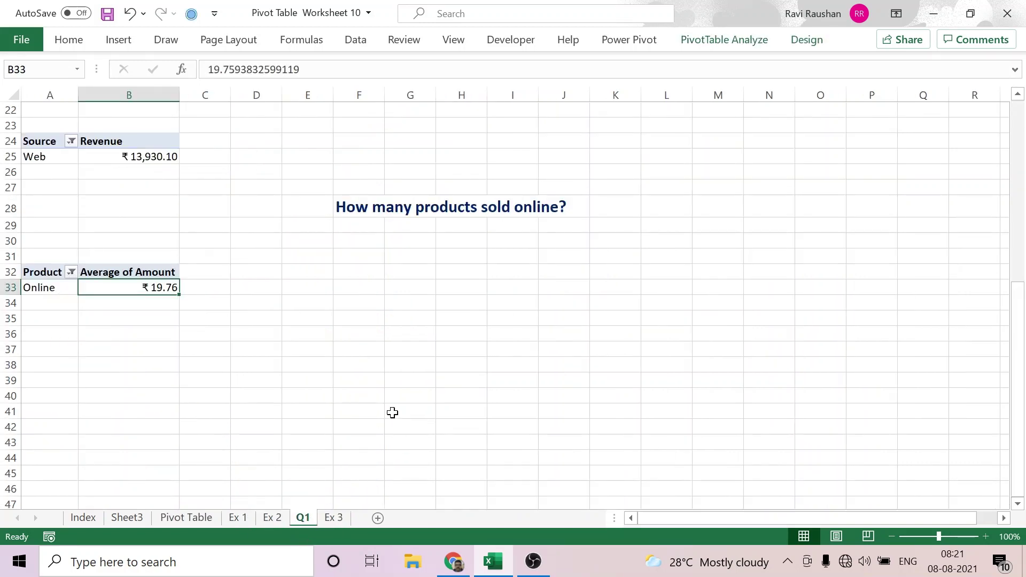
scroll(392, 412, down, 2)
click(321, 242)
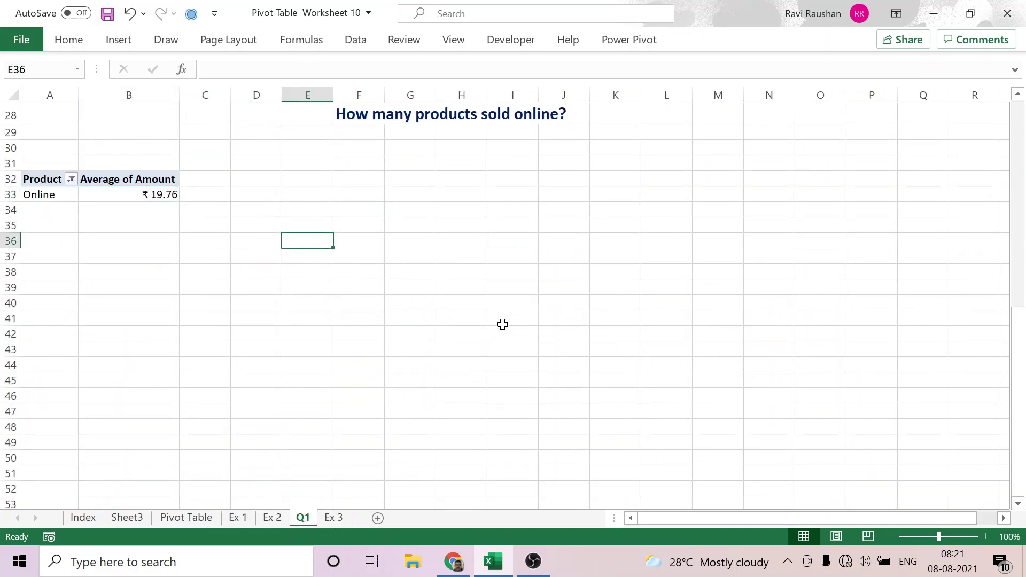
key(ctrl+v)
Copy the Region PivotTable in A3:B8 and paste it at A40 under the credit card question.
scroll(230, 380, up, 9)
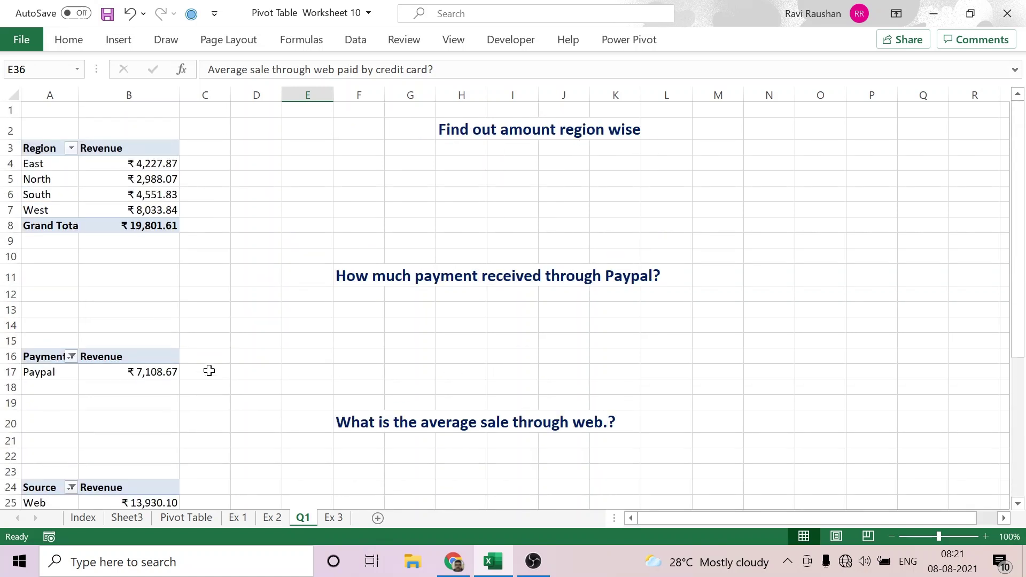
drag(46, 153, 143, 219)
key(ctrl+c)
scroll(279, 346, down, 9)
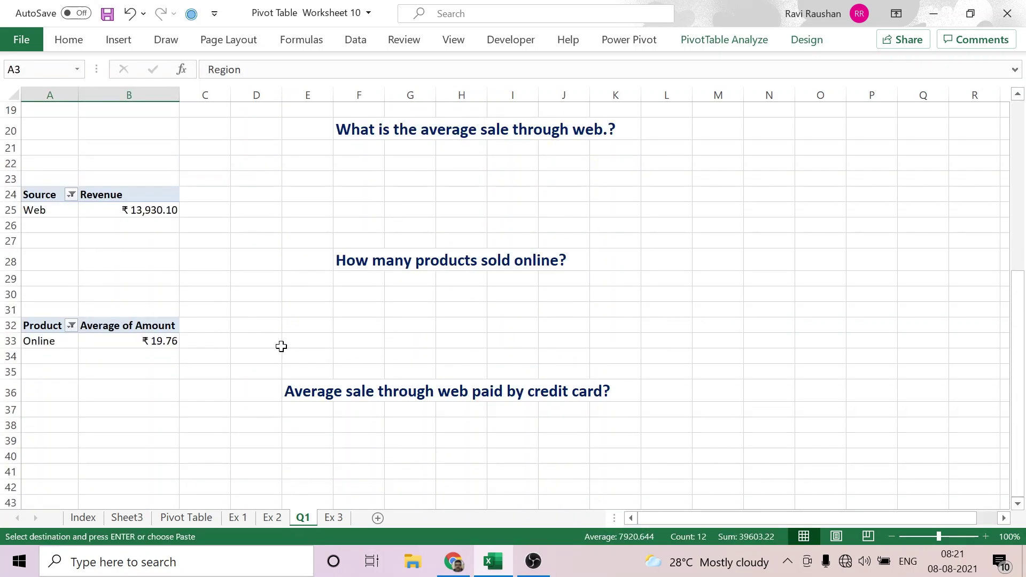
click(52, 304)
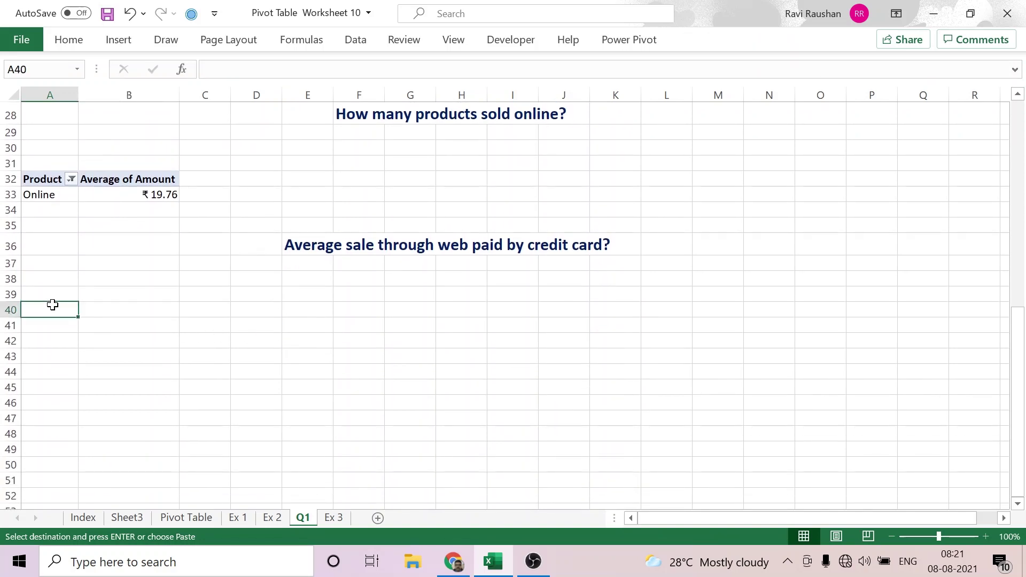
key(ctrl+v)
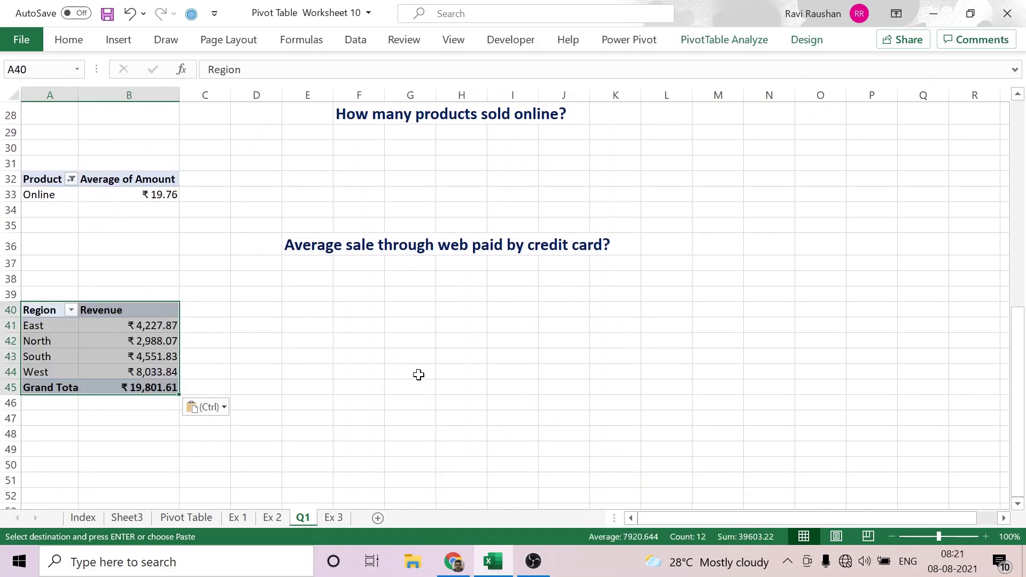
Show the field list for the PivotTable at A40, replace Region with Source in its rows and put Payment in its columns.
click(738, 38)
click(876, 63)
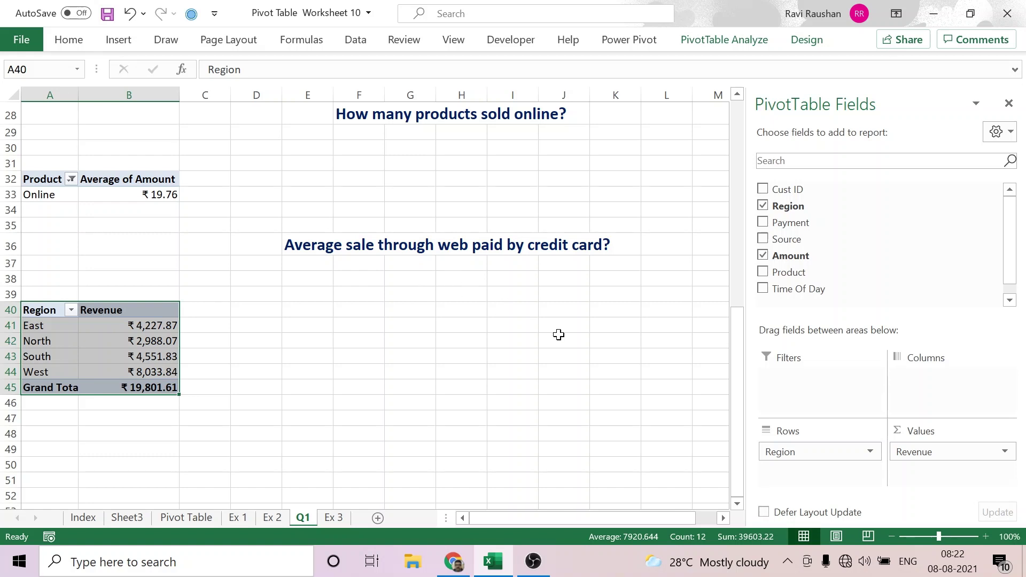
drag(774, 456, 630, 379)
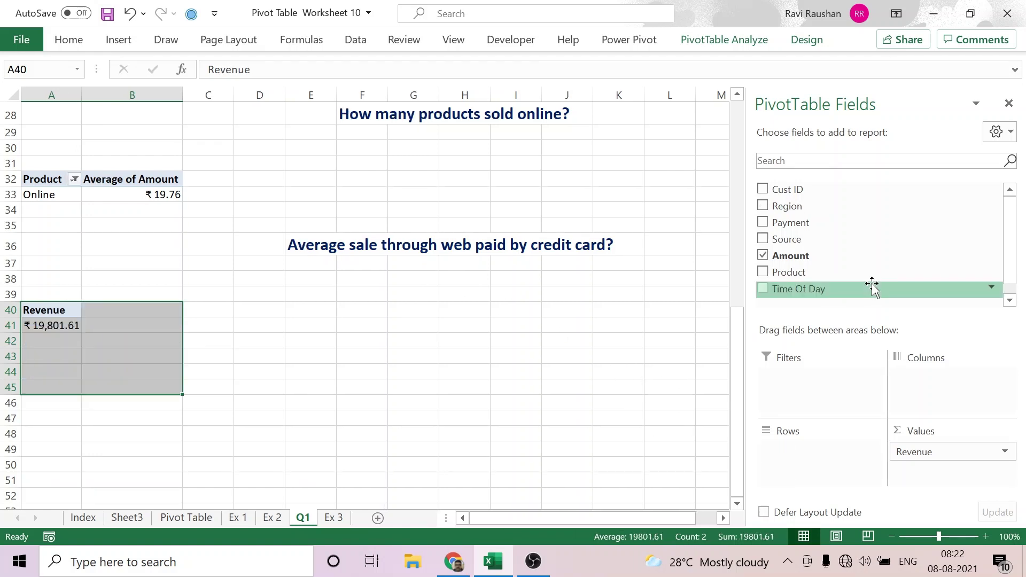
drag(795, 242, 803, 467)
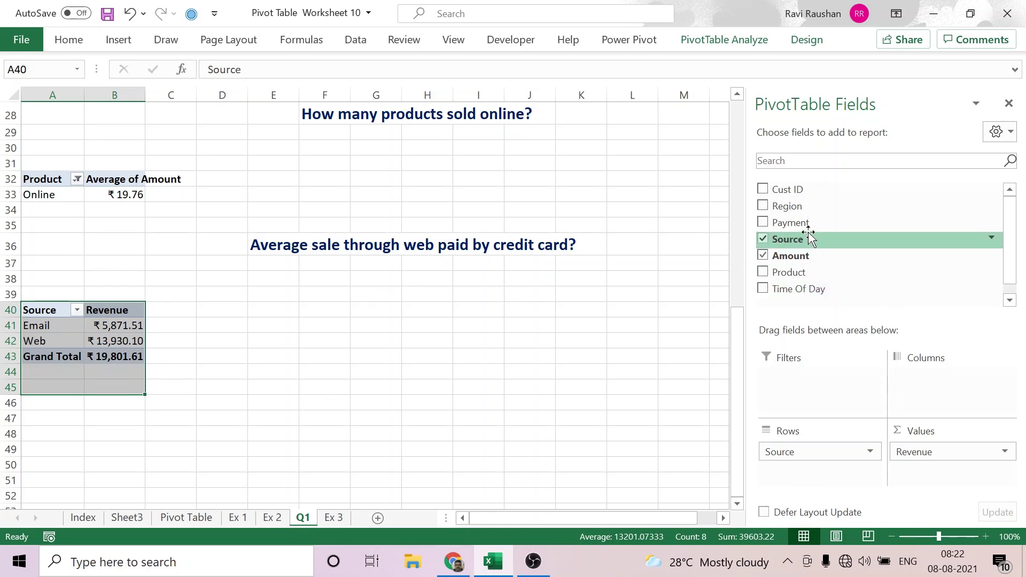
drag(804, 227, 892, 412)
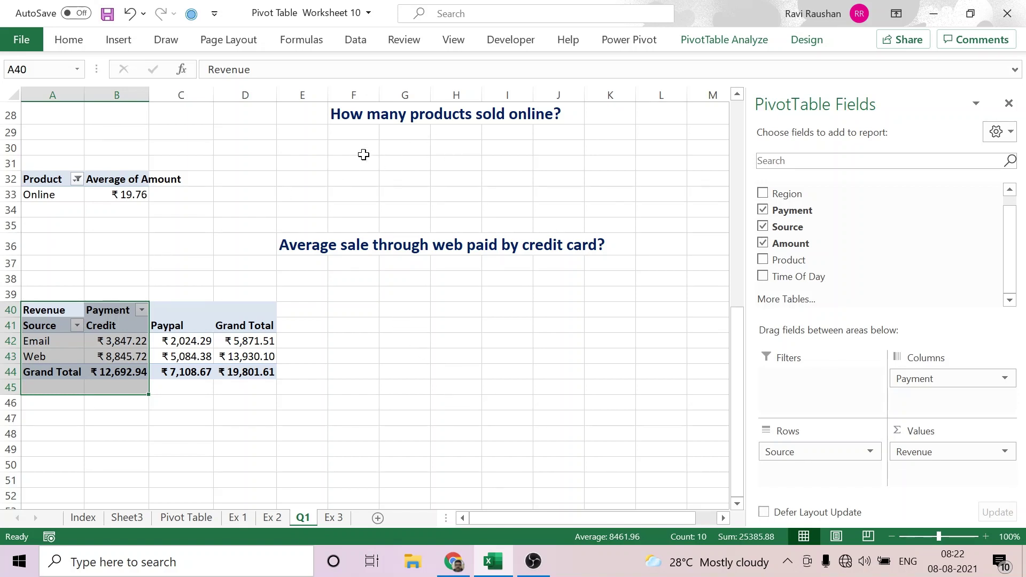
Summarize the Revenue values of the Source PivotTable at A24 by Average.
scroll(437, 224, up, 2)
scroll(437, 224, up, 2)
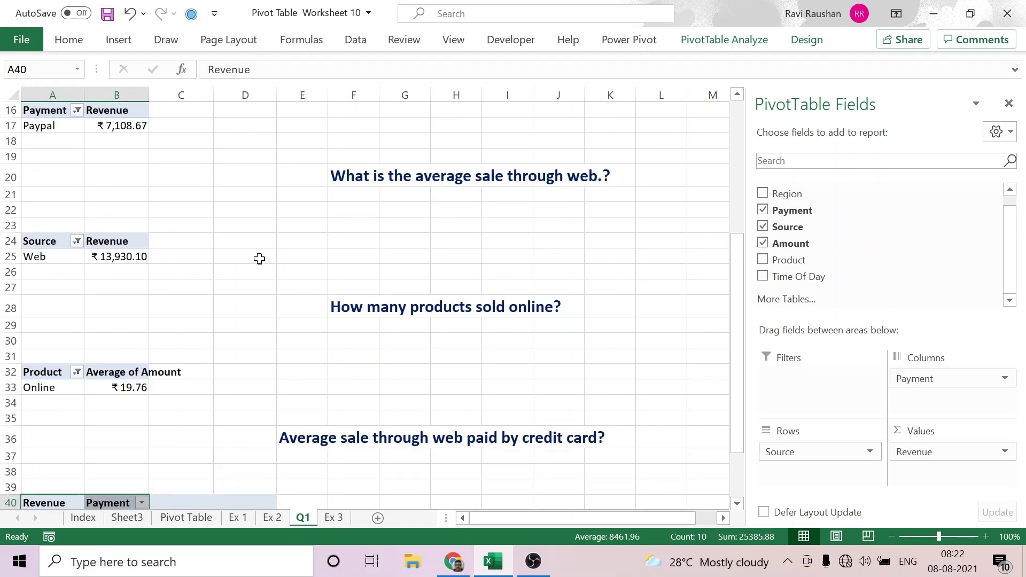
right_click(129, 257)
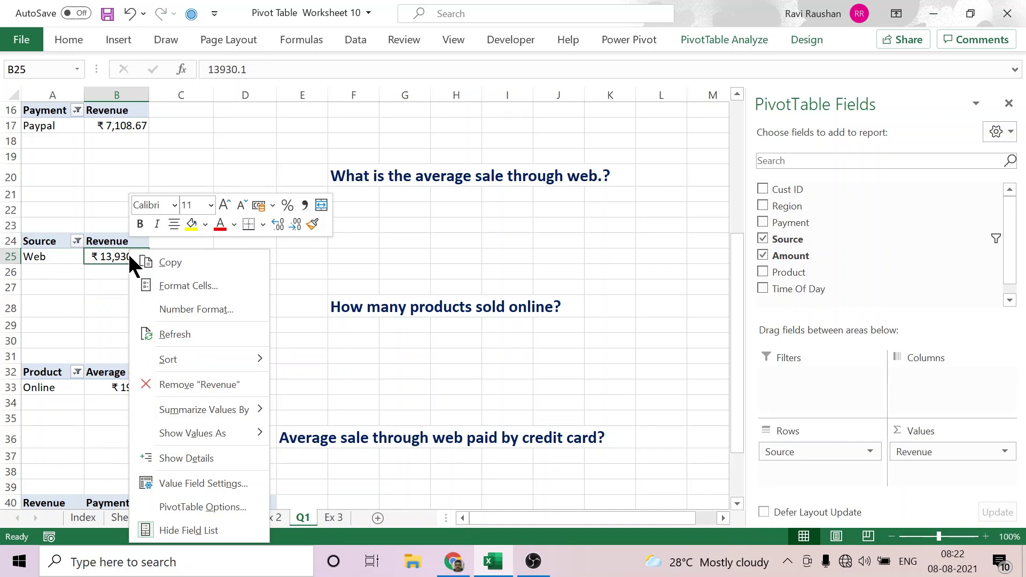
mouse_move(232, 410)
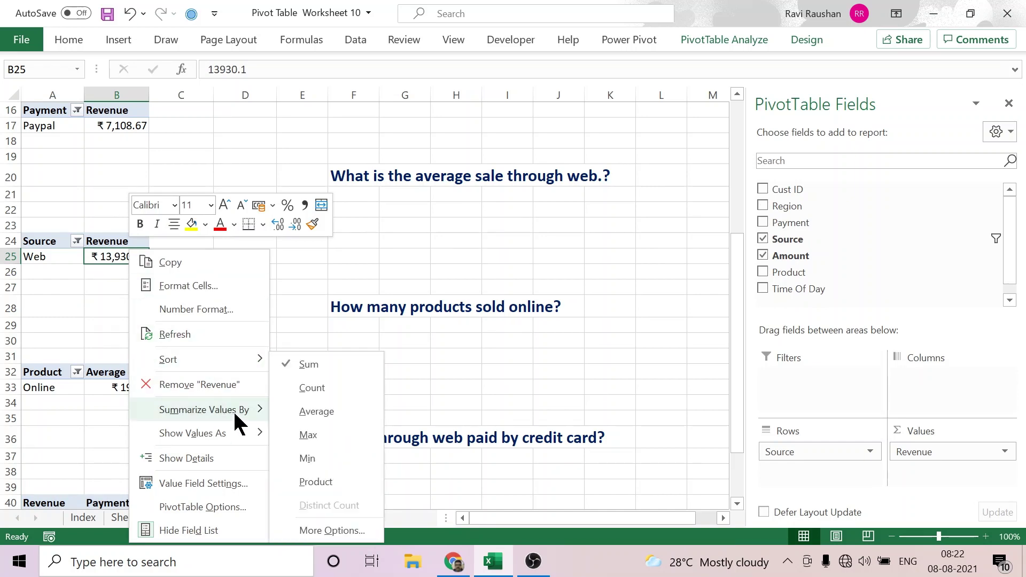
click(331, 410)
Summarize the Amount values of the Online product PivotTable at A32 by Count.
scroll(265, 312, down, 2)
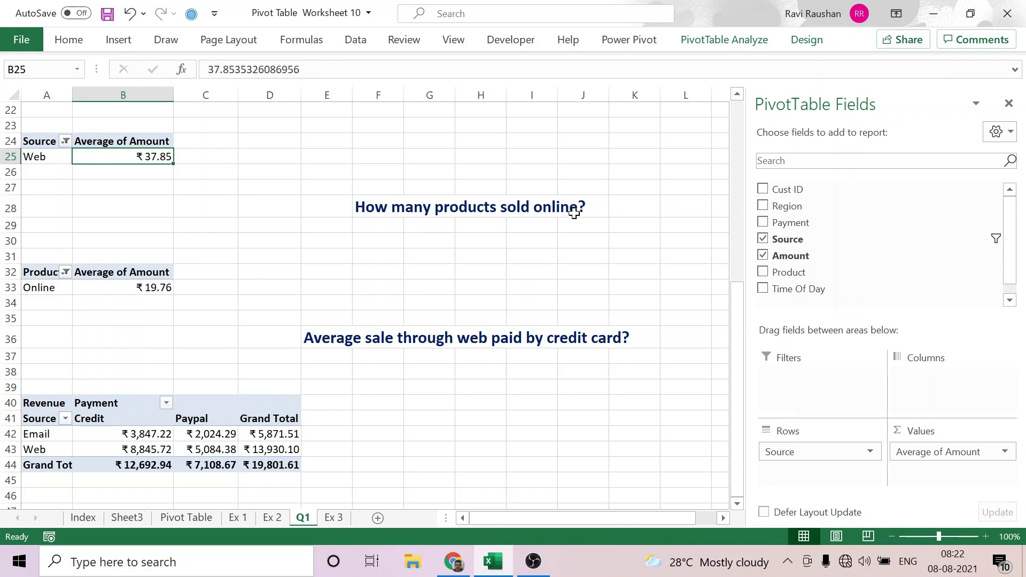
click(154, 285)
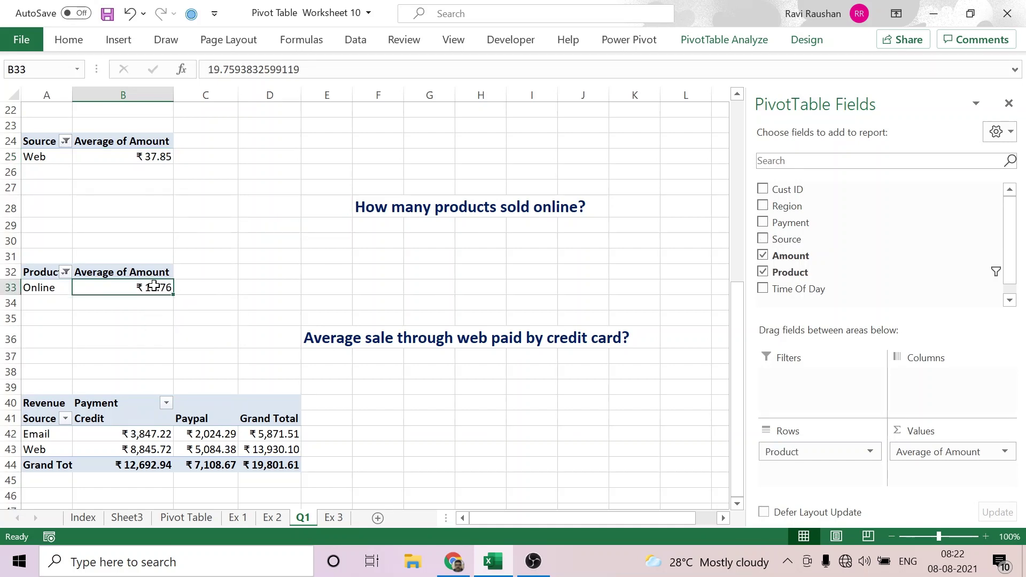
right_click(154, 286)
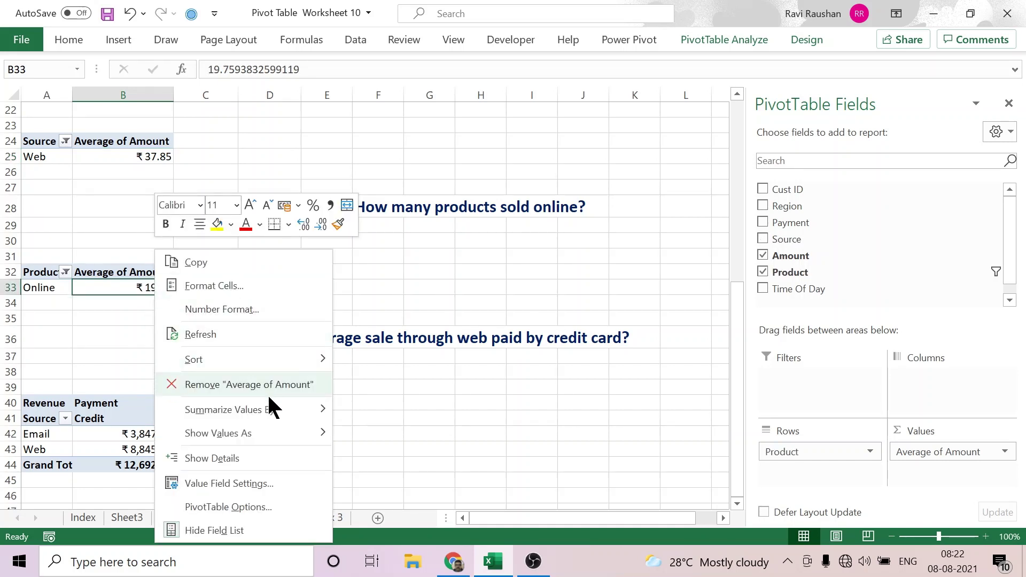
mouse_move(275, 409)
click(382, 388)
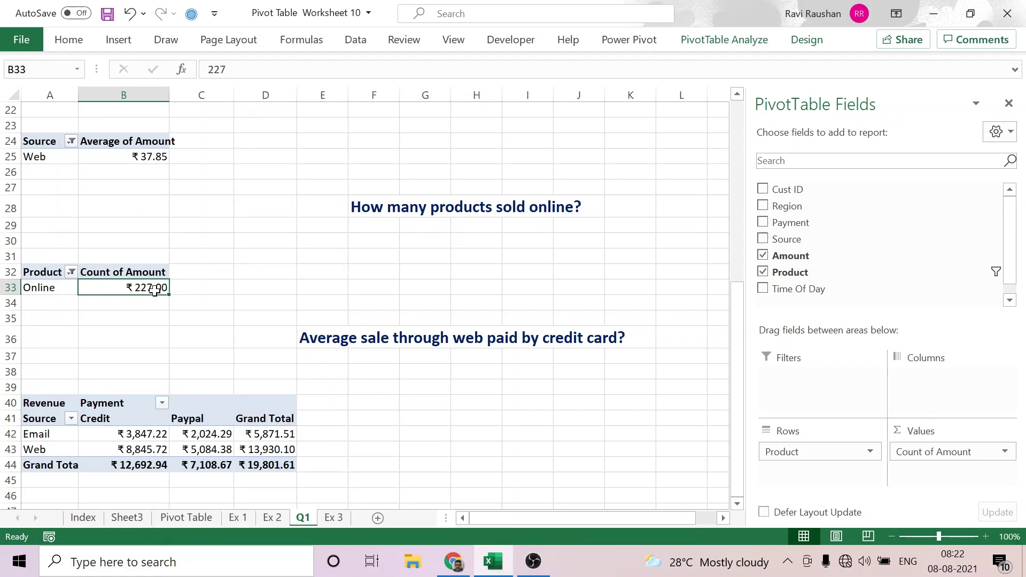
Format the Count of Amount values in the Product PivotTable as Number with 0 decimal places.
click(1004, 451)
click(958, 432)
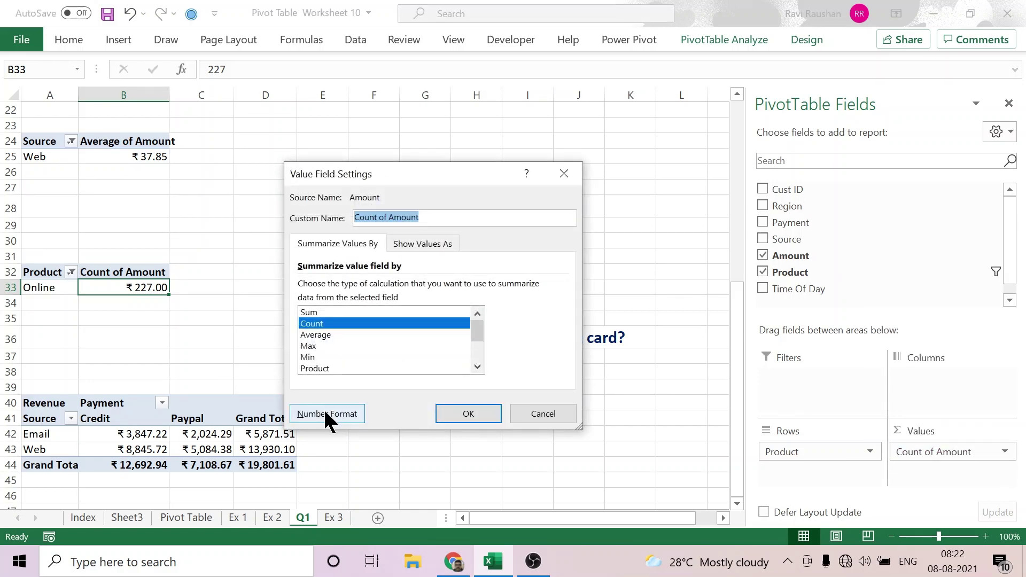
click(324, 410)
click(258, 178)
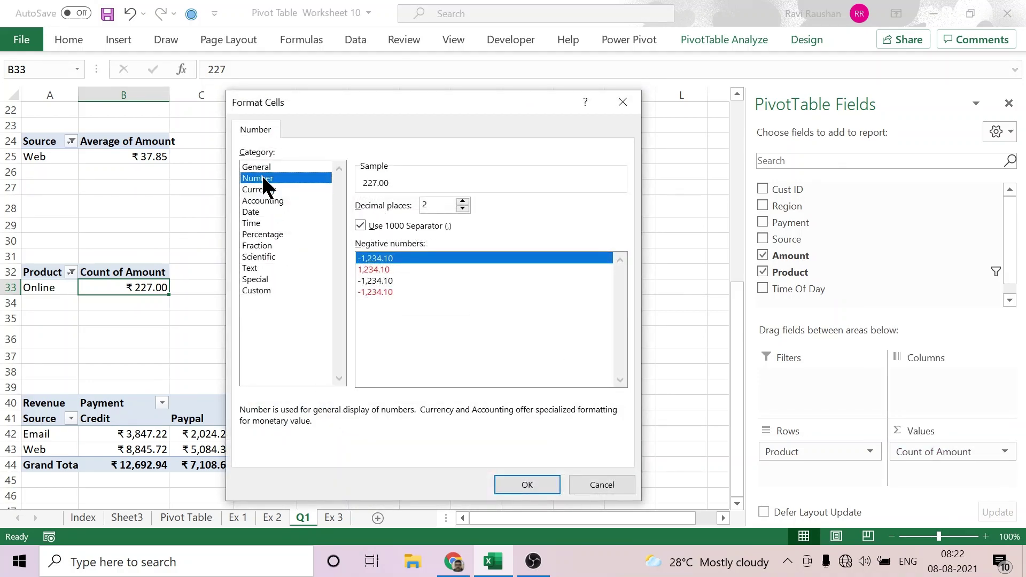
click(463, 208)
click(463, 207)
click(522, 484)
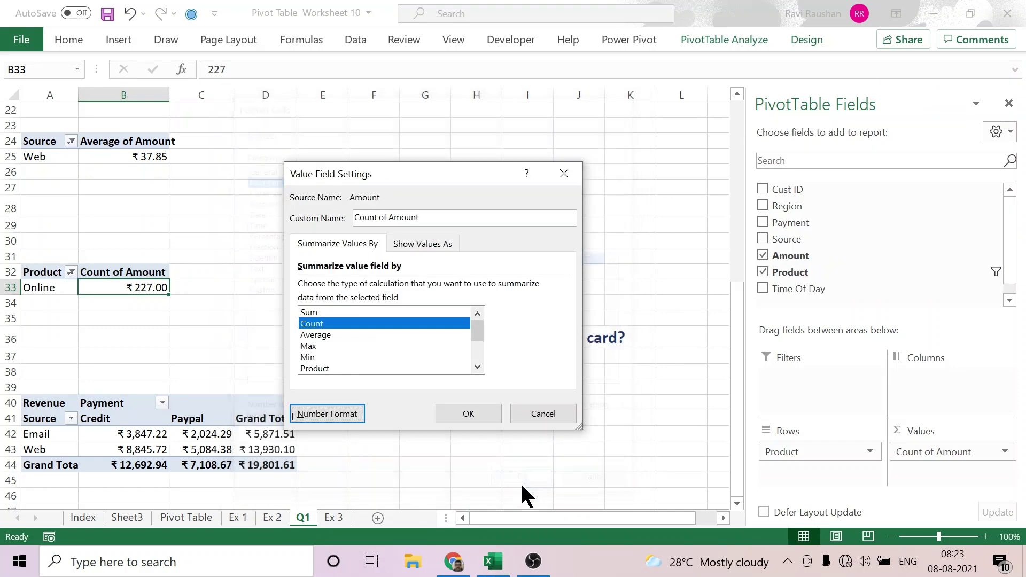
click(480, 413)
Filter the PivotTable at A40 to show only the Web source and only Credit payments.
scroll(393, 342, down, 3)
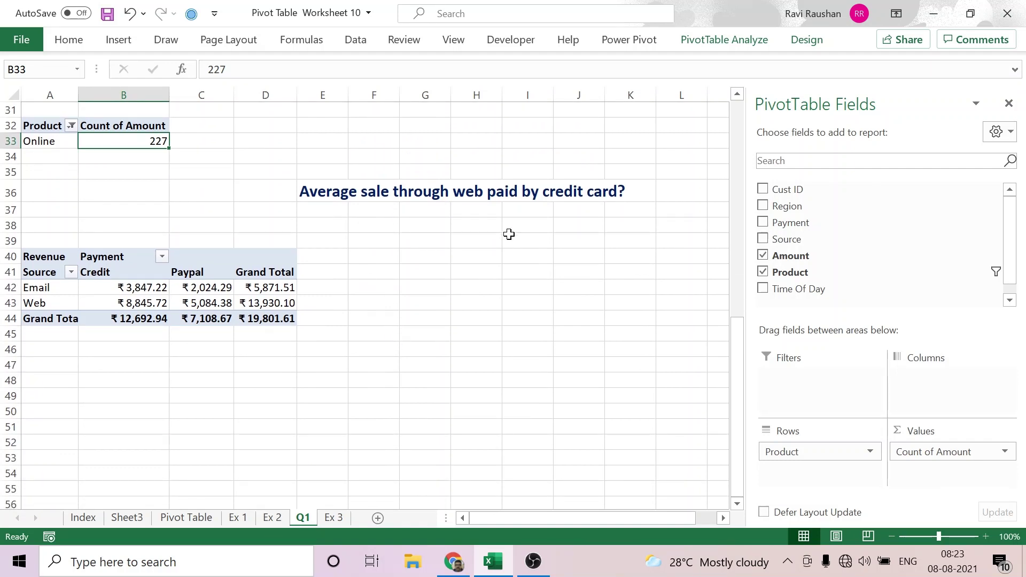
click(71, 273)
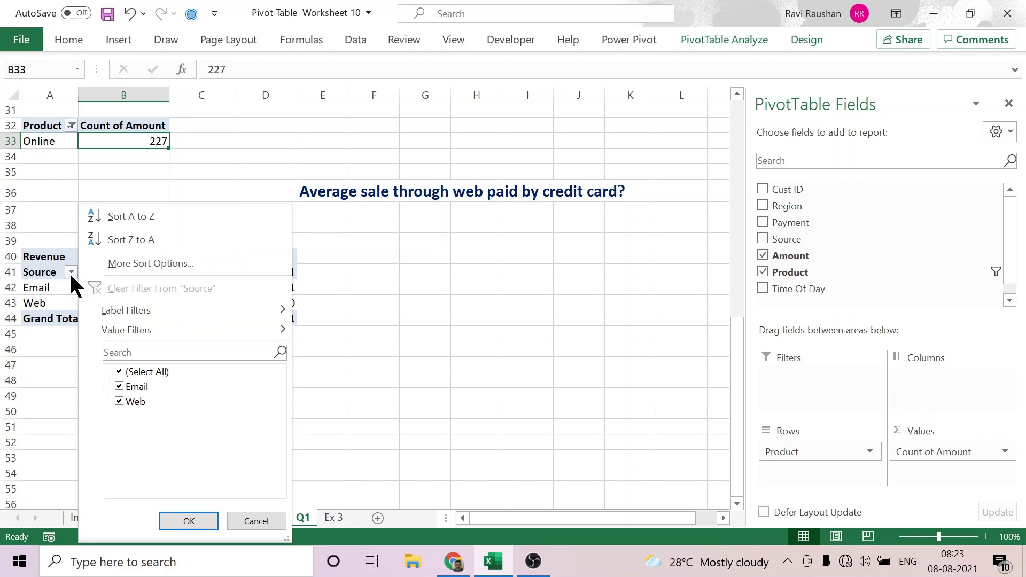
click(119, 386)
click(188, 521)
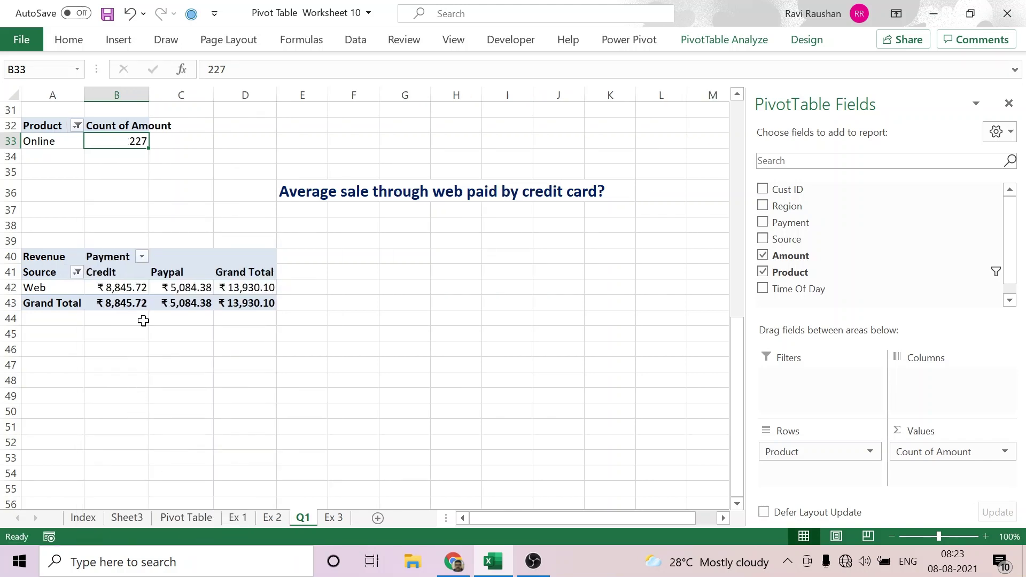
click(141, 256)
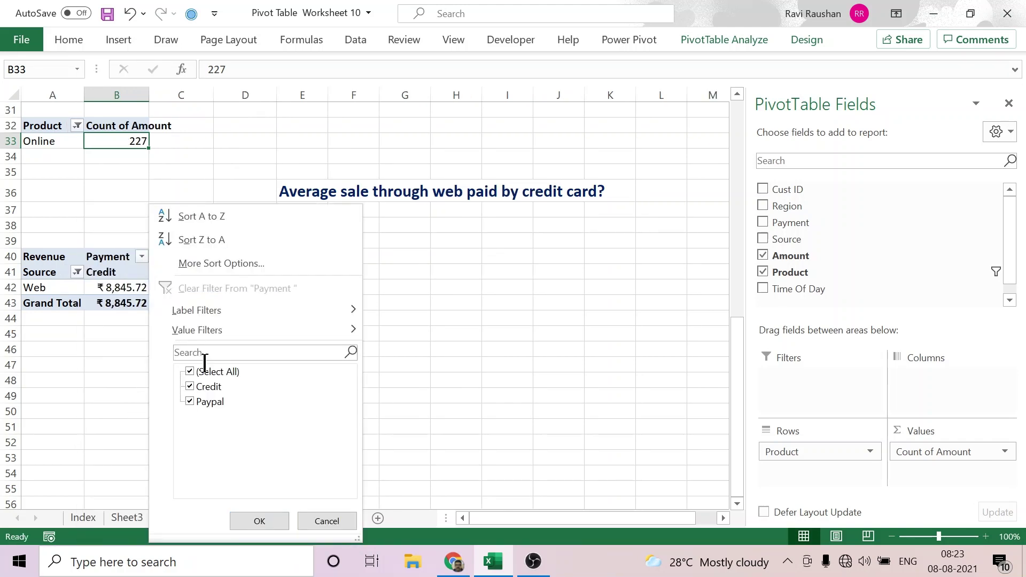
click(190, 401)
click(257, 521)
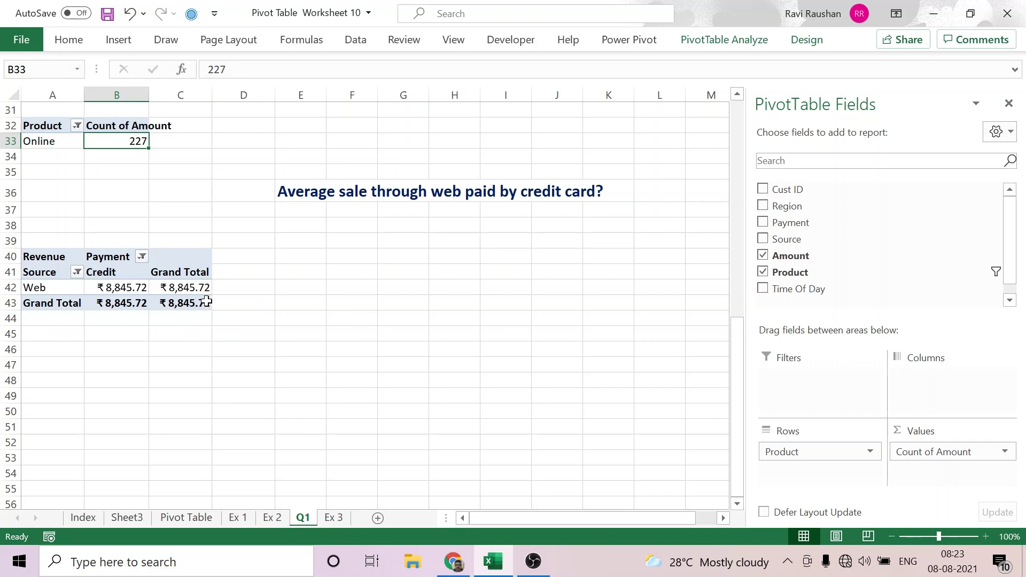
Turn off grand totals for rows and columns in the PivotTable at A40 and close the field list.
click(130, 286)
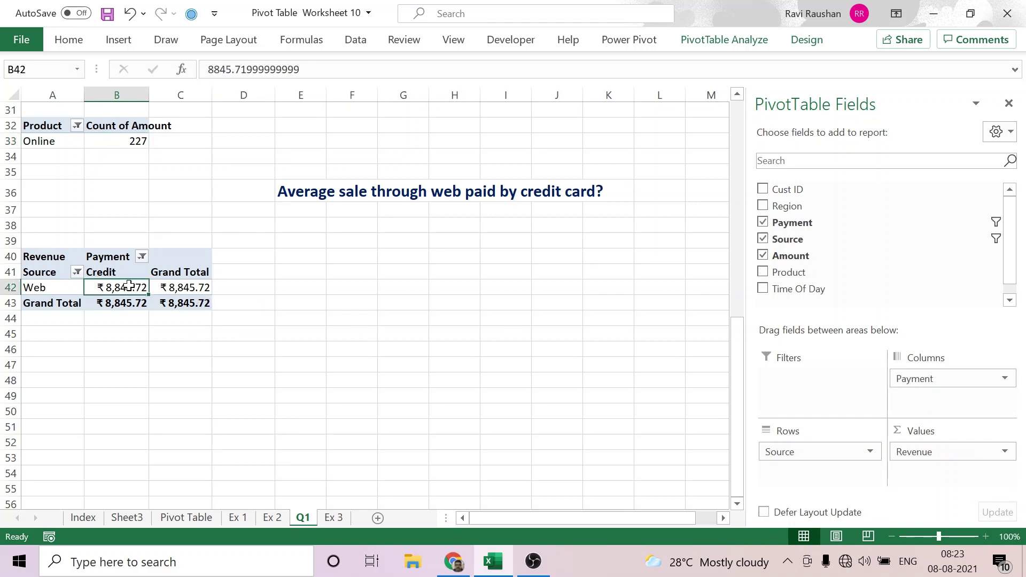
click(817, 44)
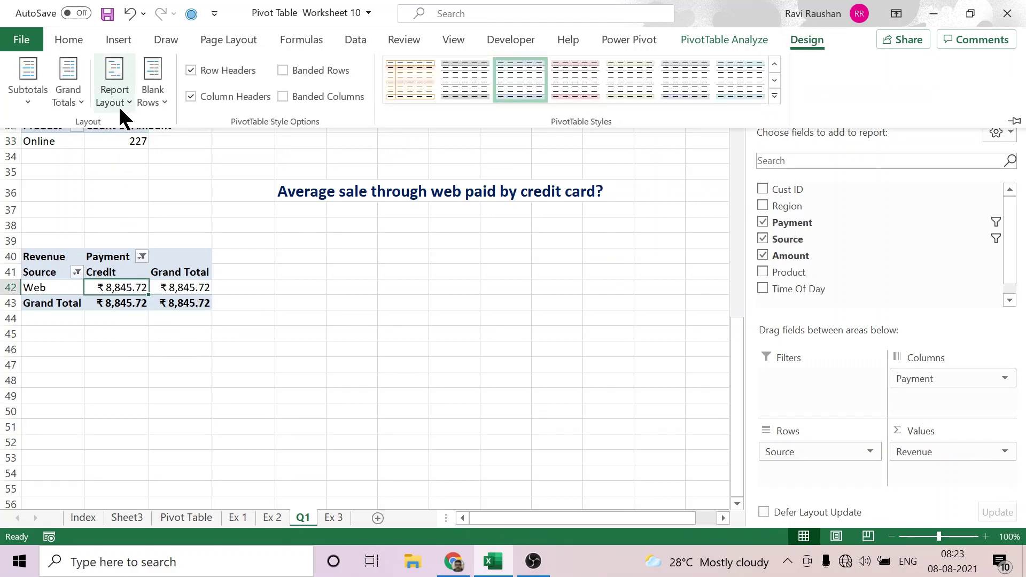
click(79, 101)
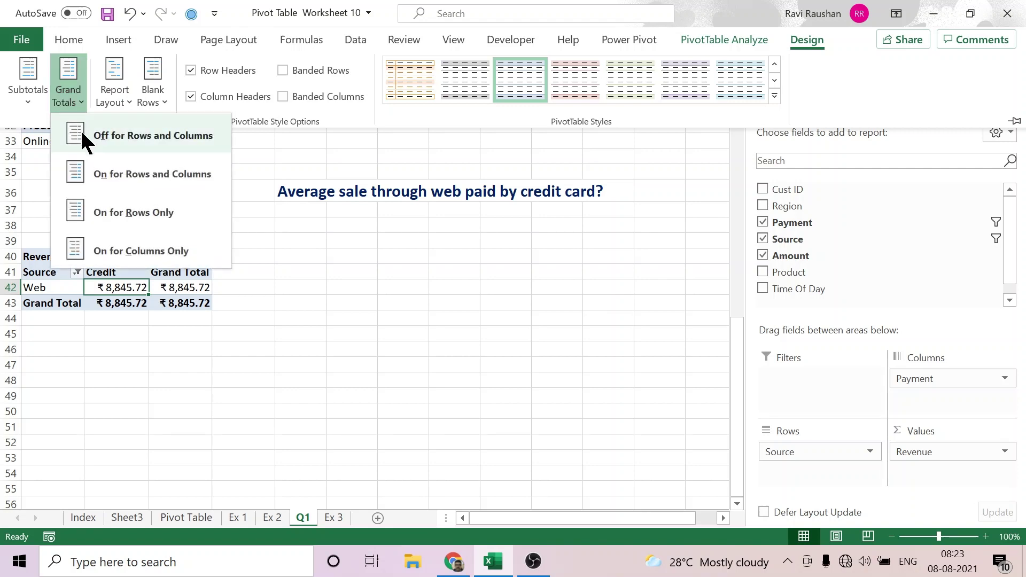
click(81, 133)
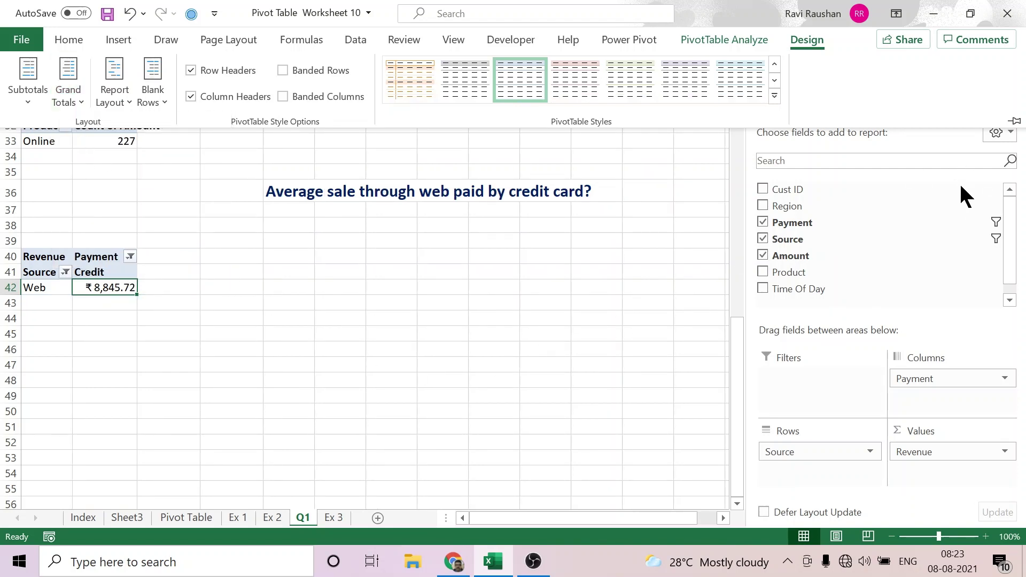
click(605, 275)
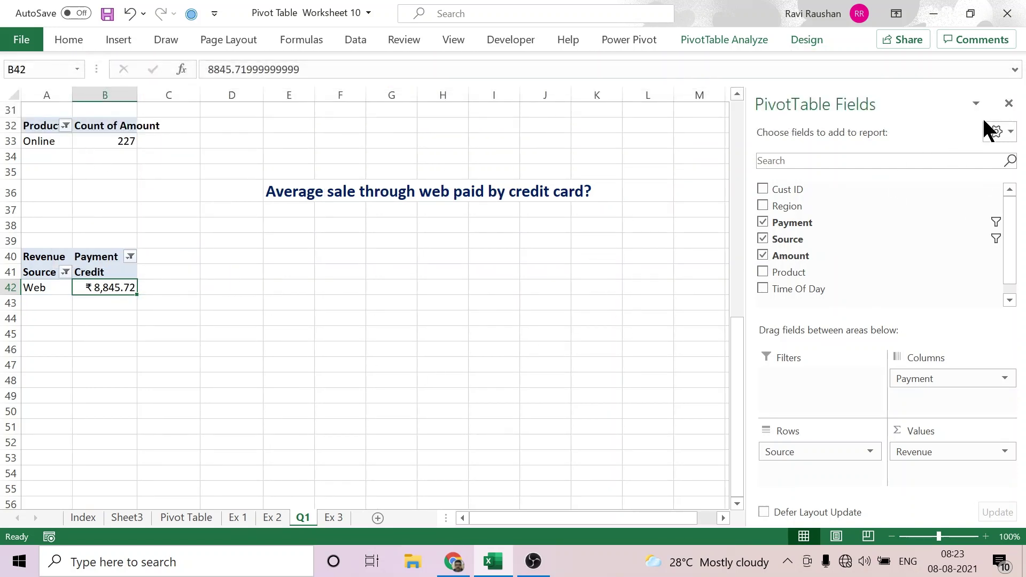
click(1008, 104)
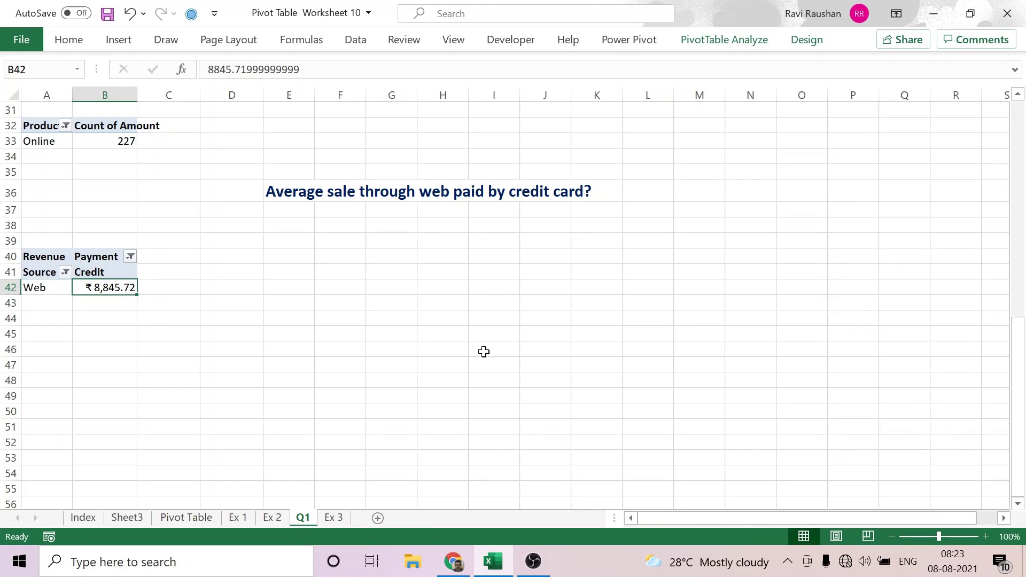
Review the questions and their answer PivotTables on sheet Q1 from top to bottom.
click(355, 353)
click(87, 271)
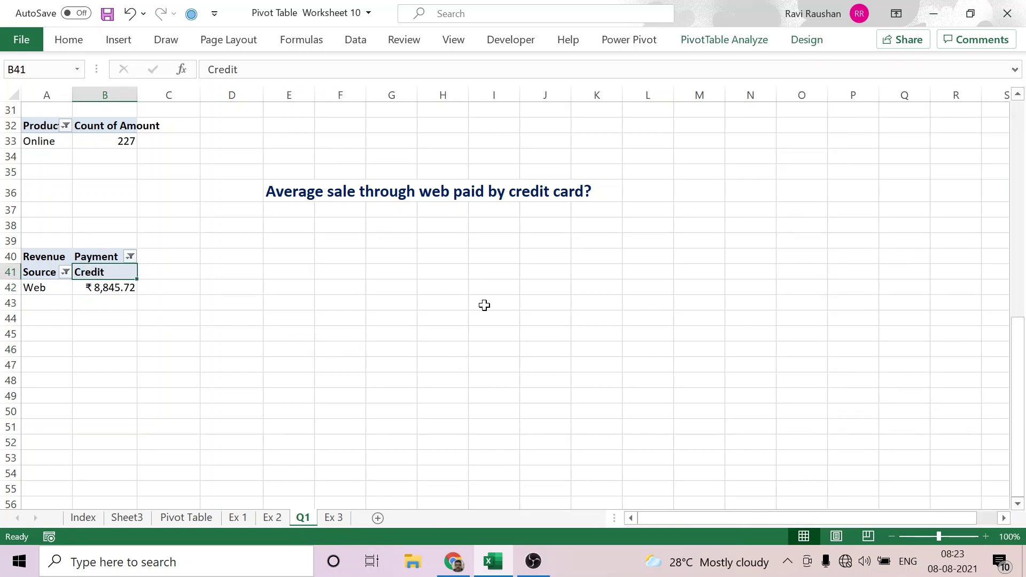
scroll(475, 311, up, 4)
scroll(475, 311, up, 5)
scroll(474, 310, down, 9)
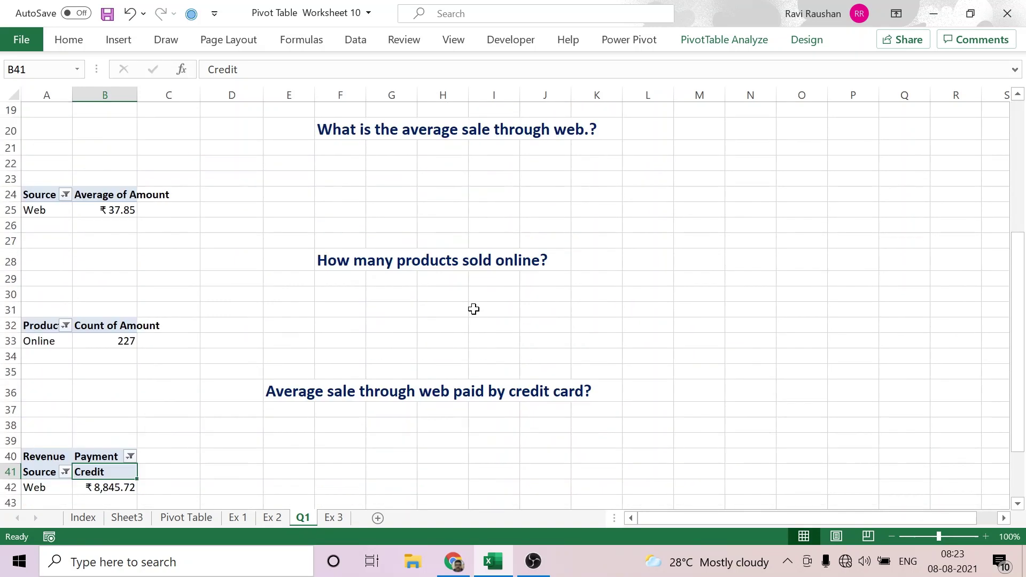
scroll(474, 310, down, 1)
scroll(474, 309, up, 11)
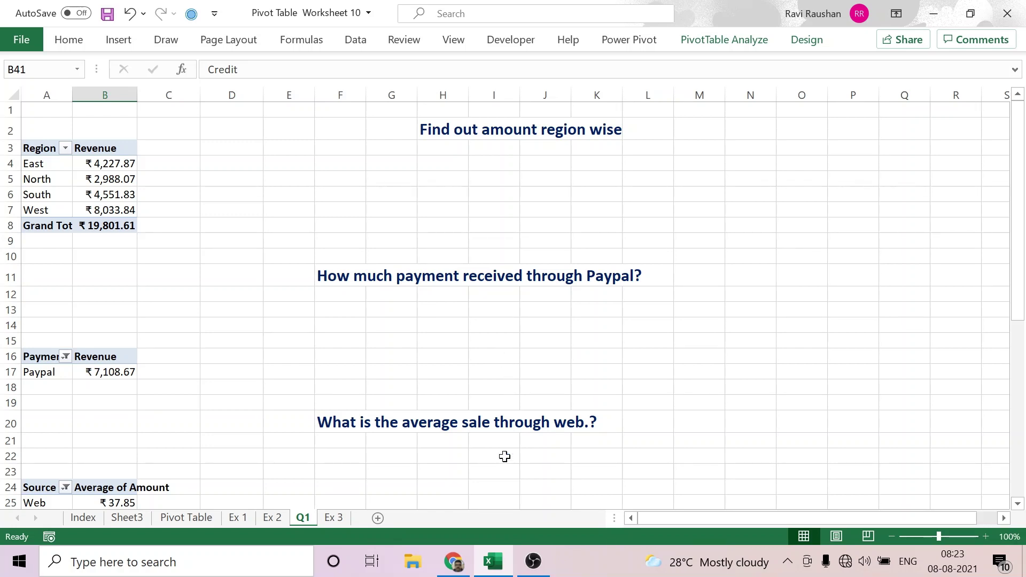
click(533, 566)
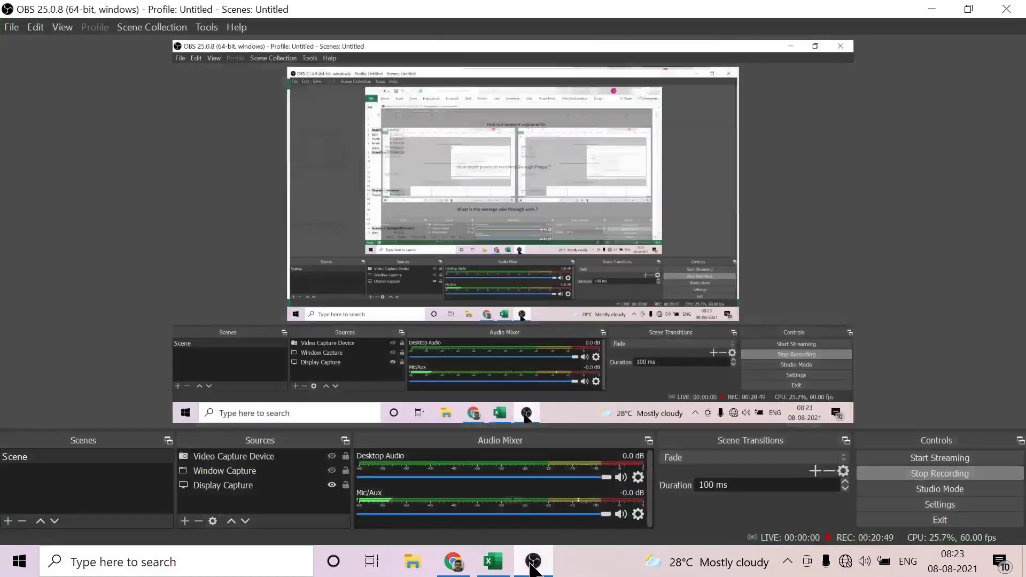
click(967, 474)
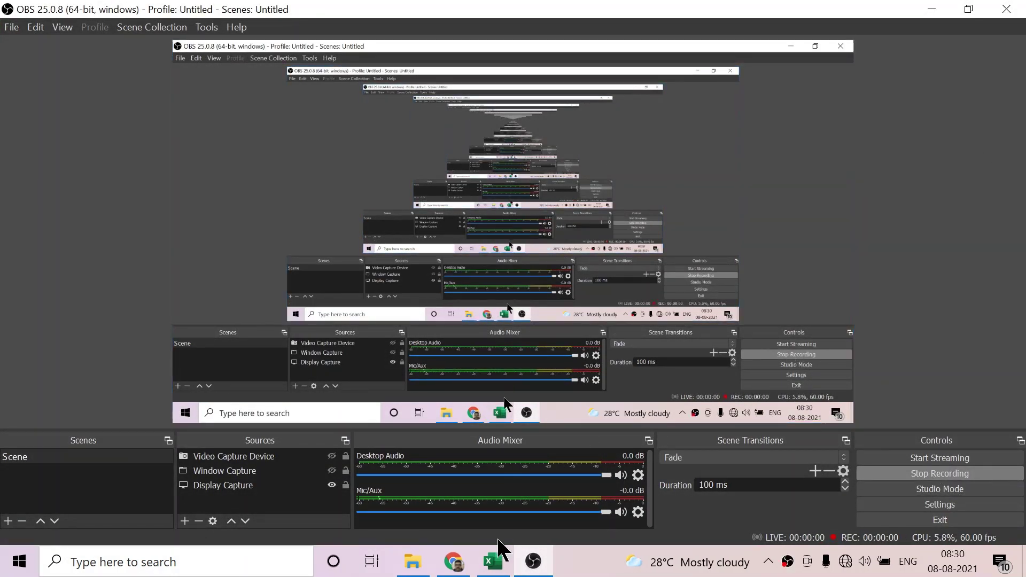
click(493, 559)
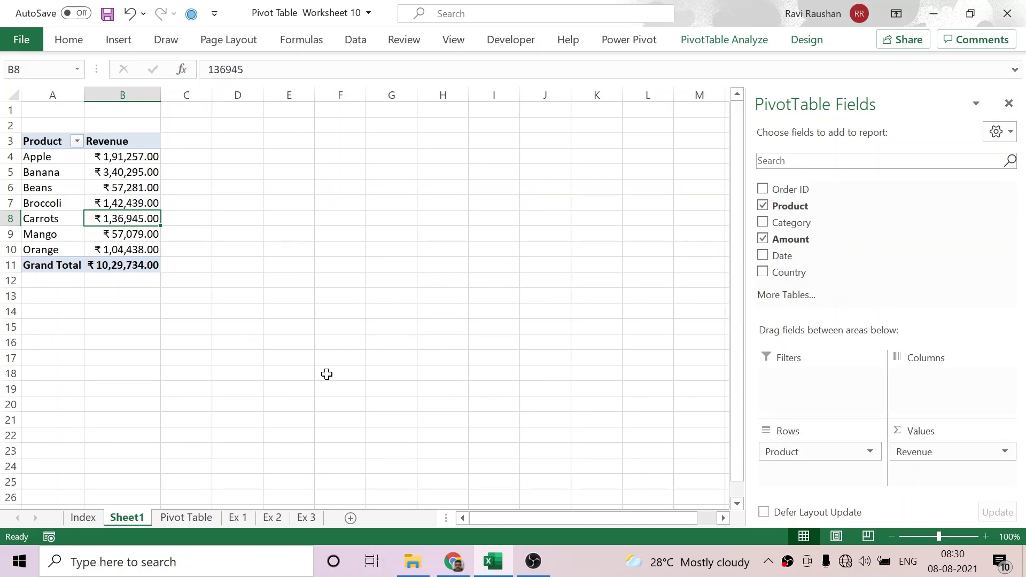
Compare the source columns on the Pivot Table sheet with the product revenue PivotTable on Sheet1.
click(188, 519)
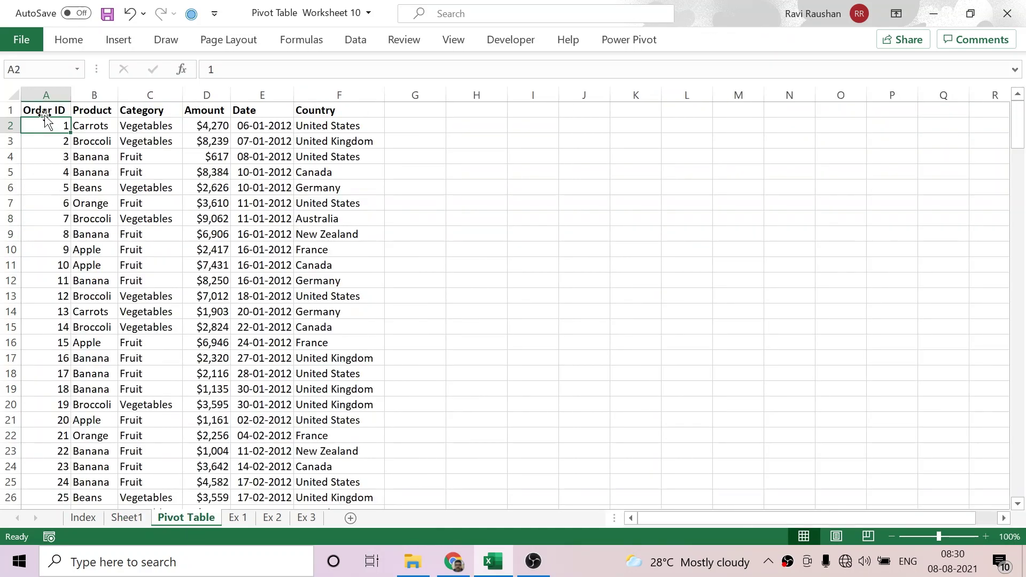
click(136, 516)
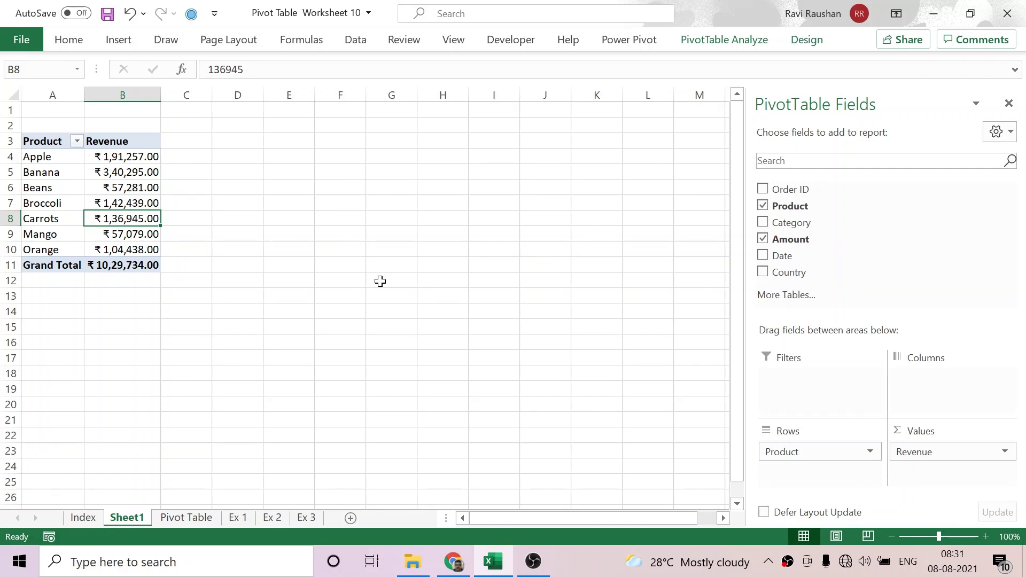
click(171, 523)
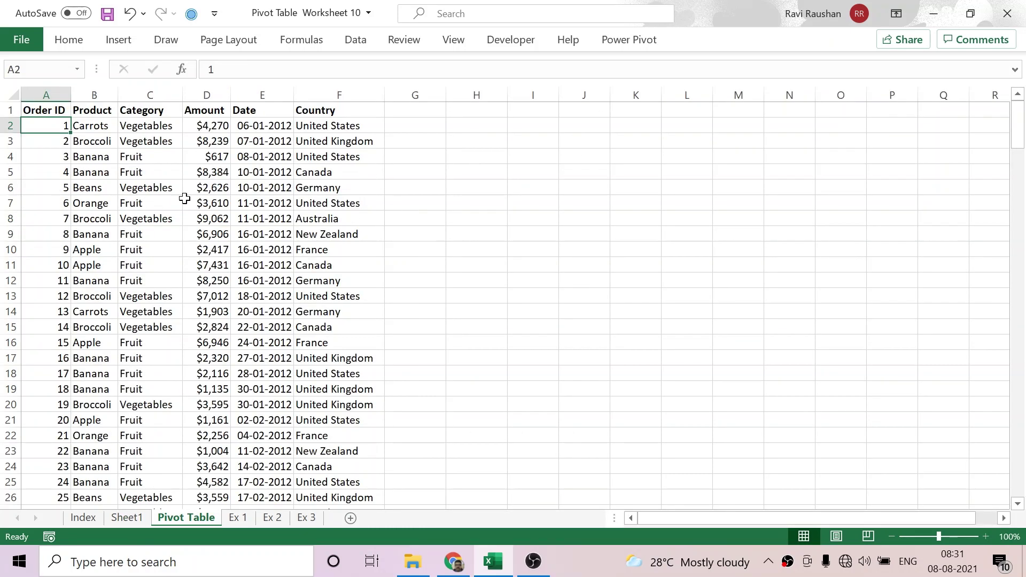
click(128, 517)
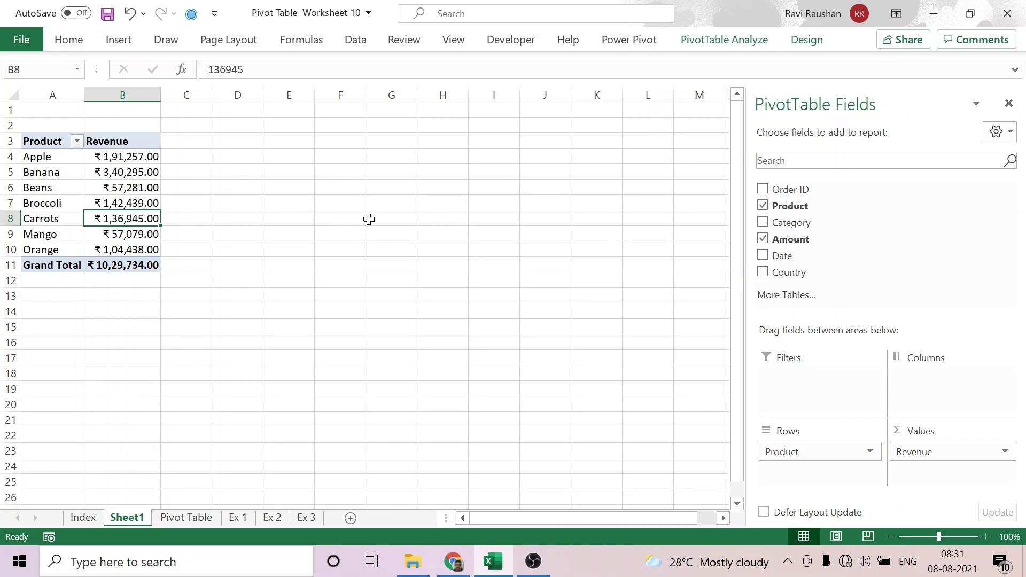
Start a calculated field for the product PivotTable on Sheet1 and name it Profit.
click(119, 172)
click(715, 38)
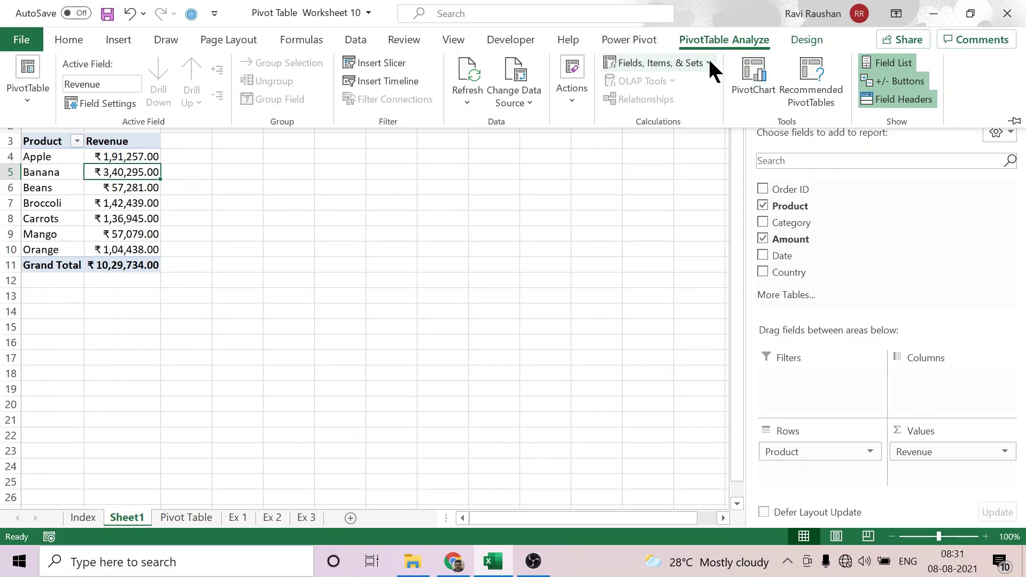
click(707, 60)
click(681, 86)
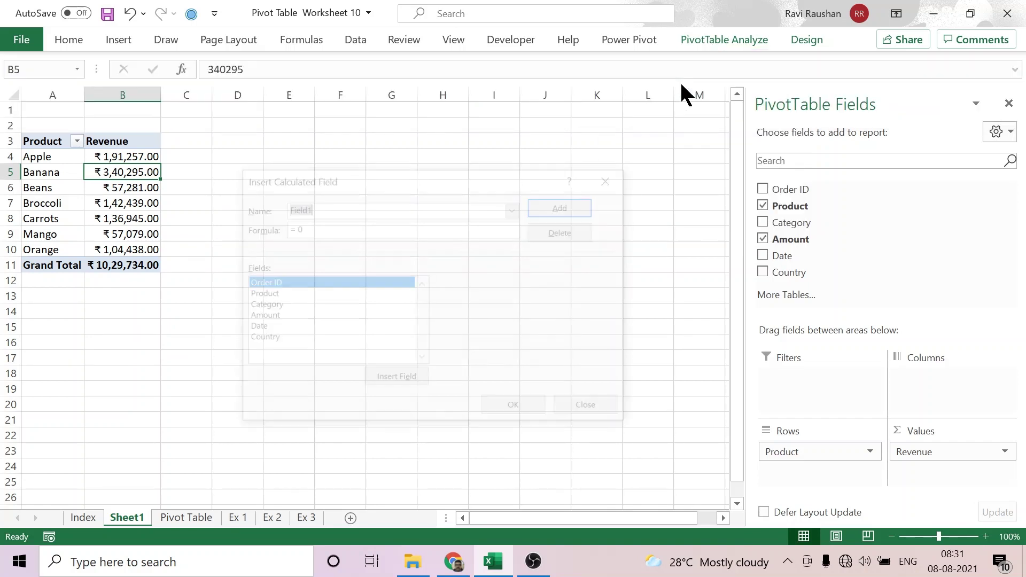
drag(445, 182, 541, 141)
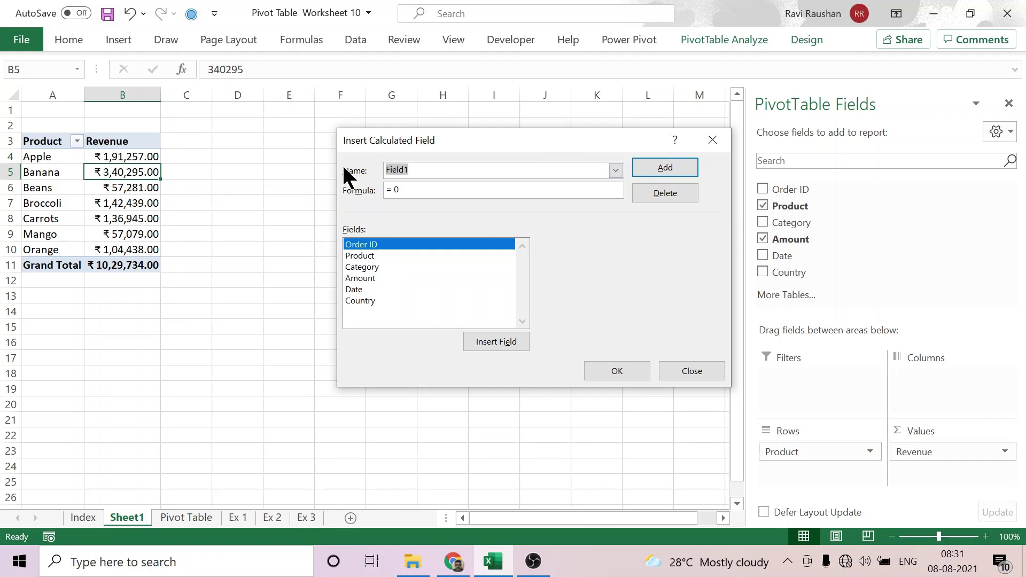
text(Profit)
Set the Profit field's formula to = Amount*10% and add the field to the PivotTable.
click(422, 190)
key(BackSpace)
click(360, 279)
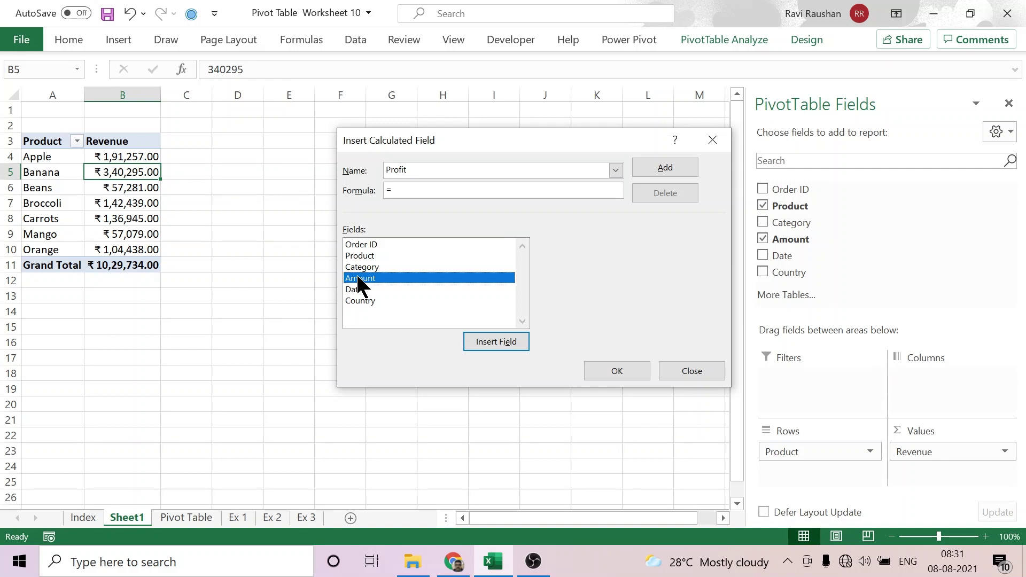
click(480, 338)
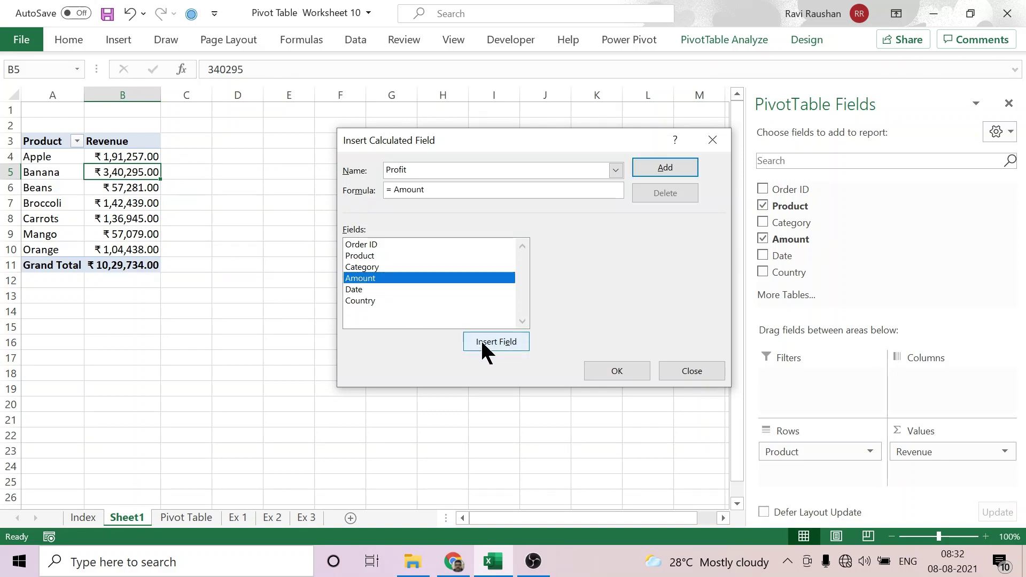
text(*10%)
click(675, 168)
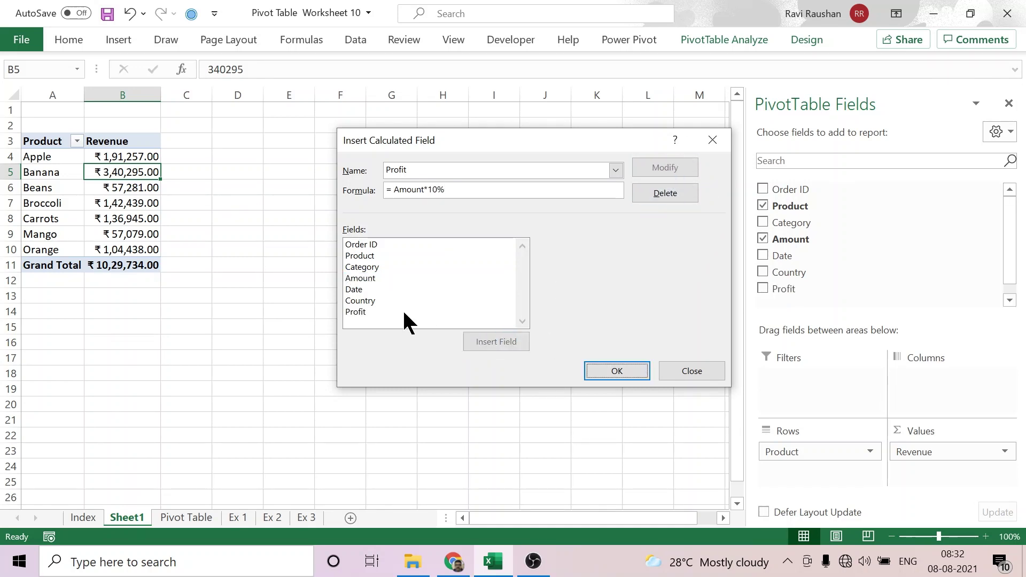
click(615, 370)
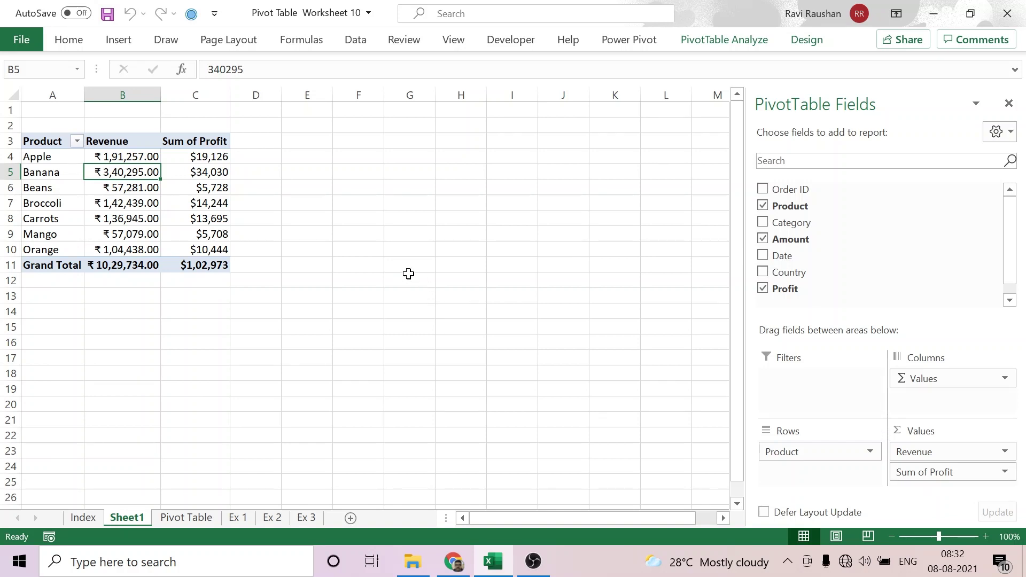
Start another calculated field for the product PivotTable on Sheet1 and name it Commision.
click(207, 174)
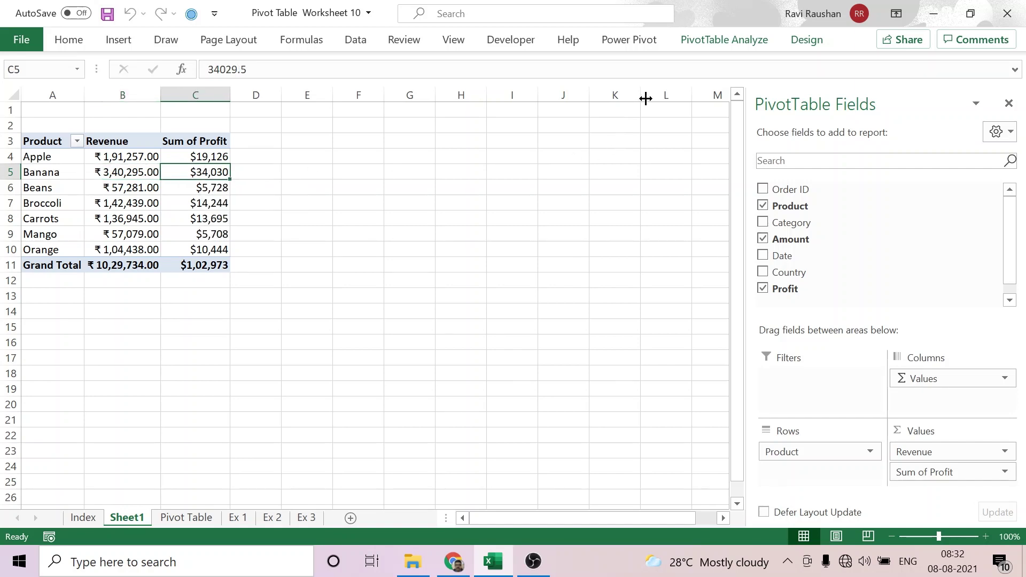
click(727, 39)
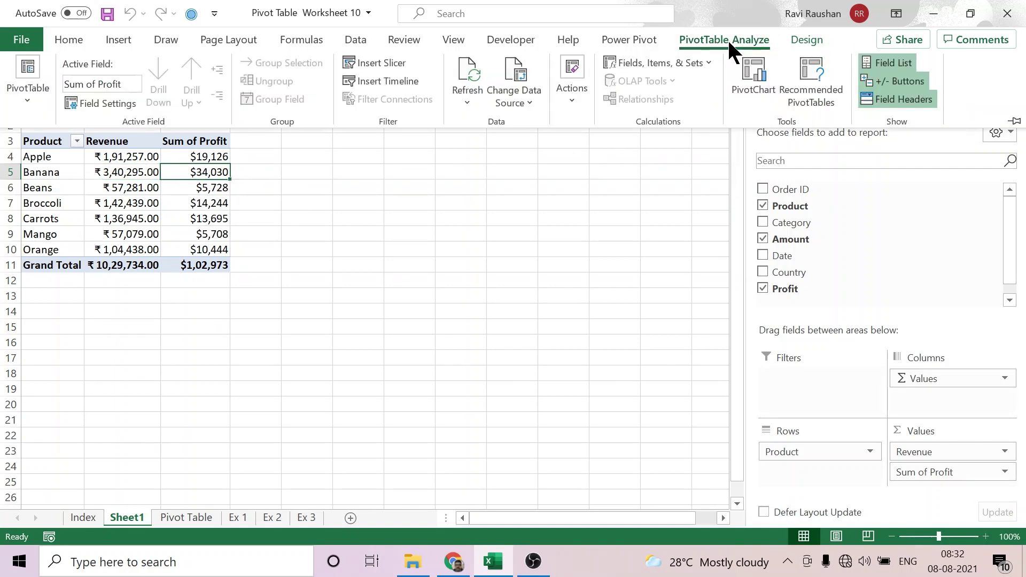
click(707, 63)
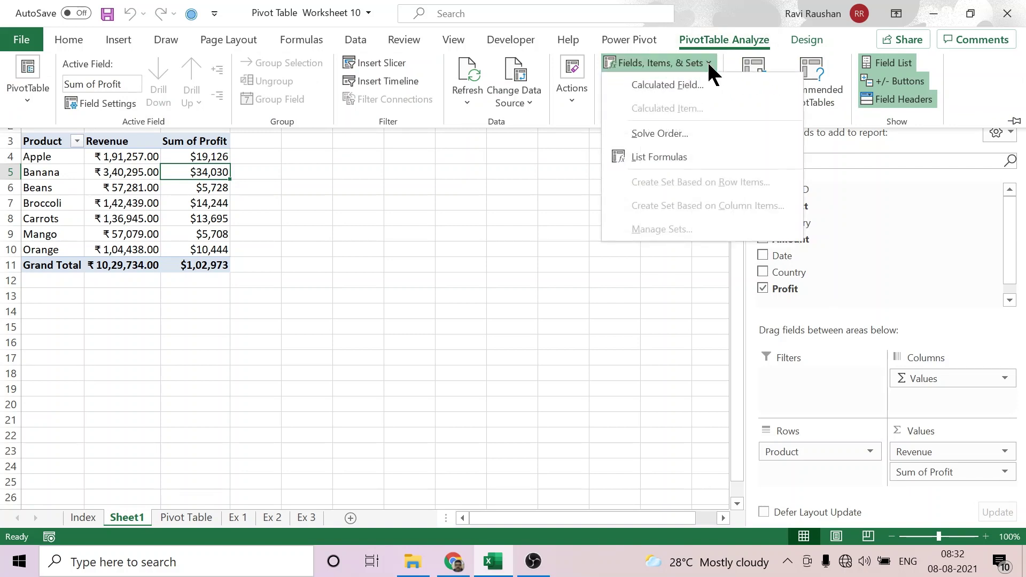
click(684, 85)
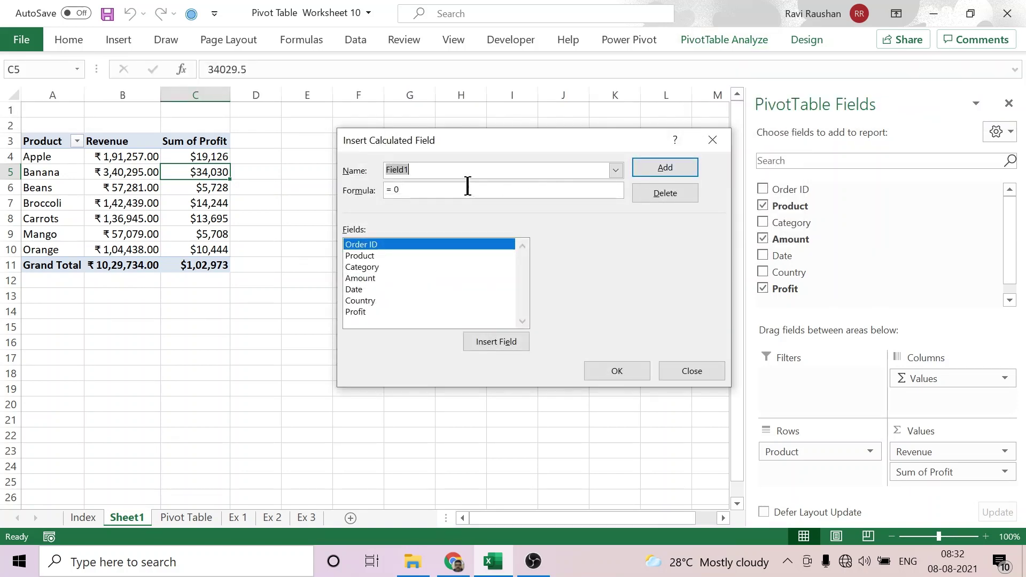
text(Commision)
Set the Commision field's formula to = IF( Profit>10000, Profit*10%, Profit*5%) and add the field to the PivotTable.
key(BackSpace)
text(IF()
click(361, 312)
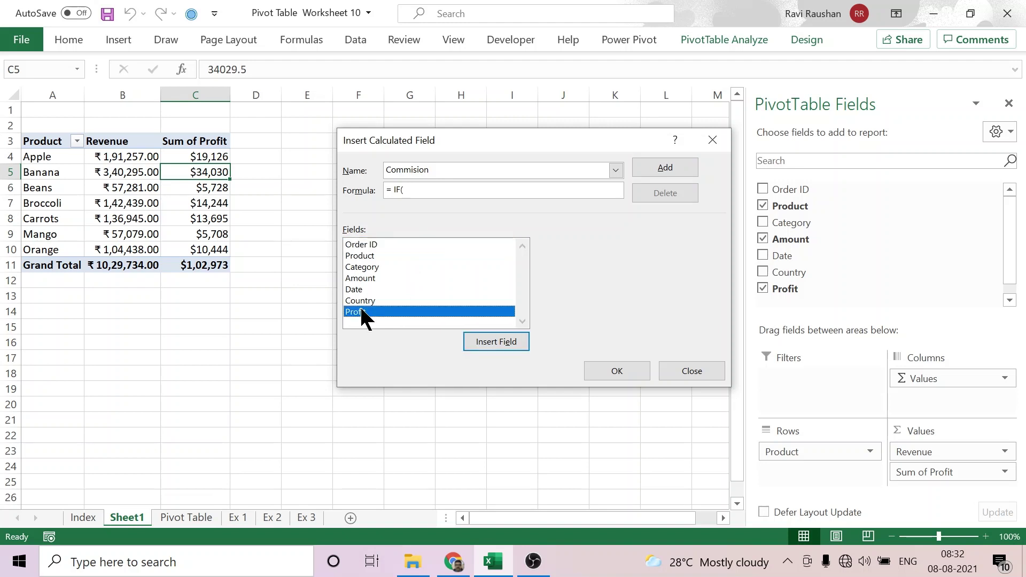
click(480, 342)
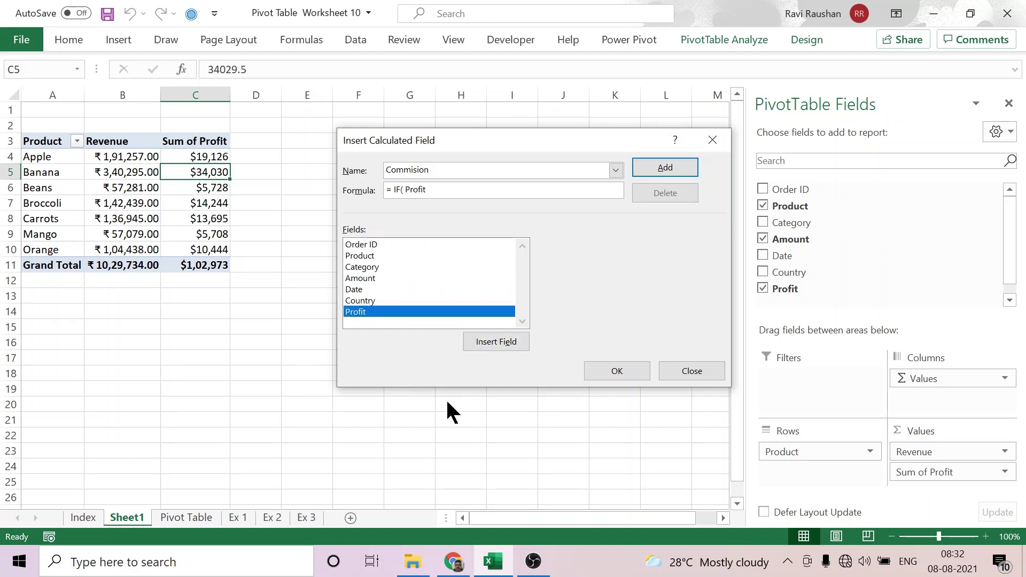
text(>10000,)
click(496, 342)
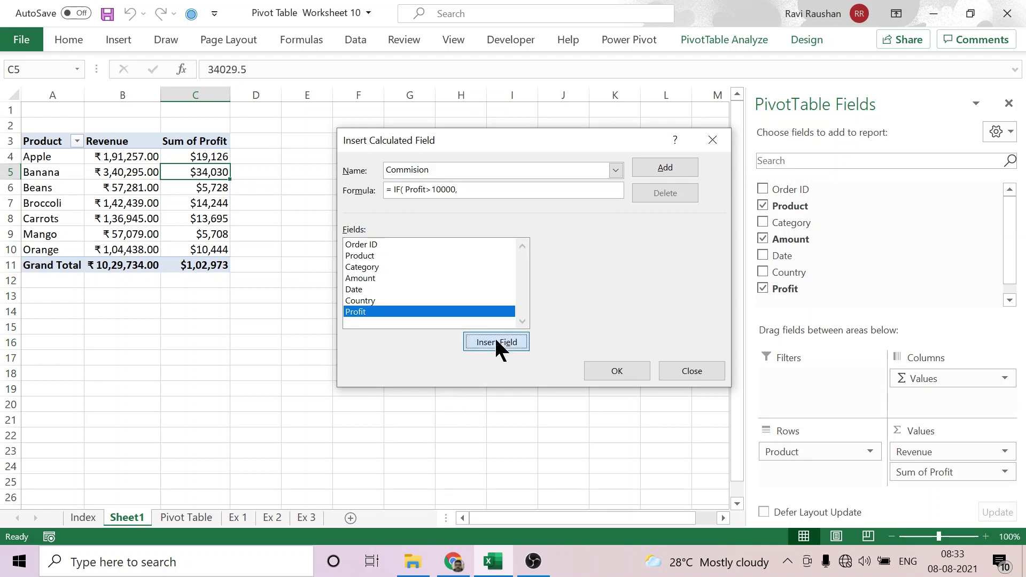
text(*)
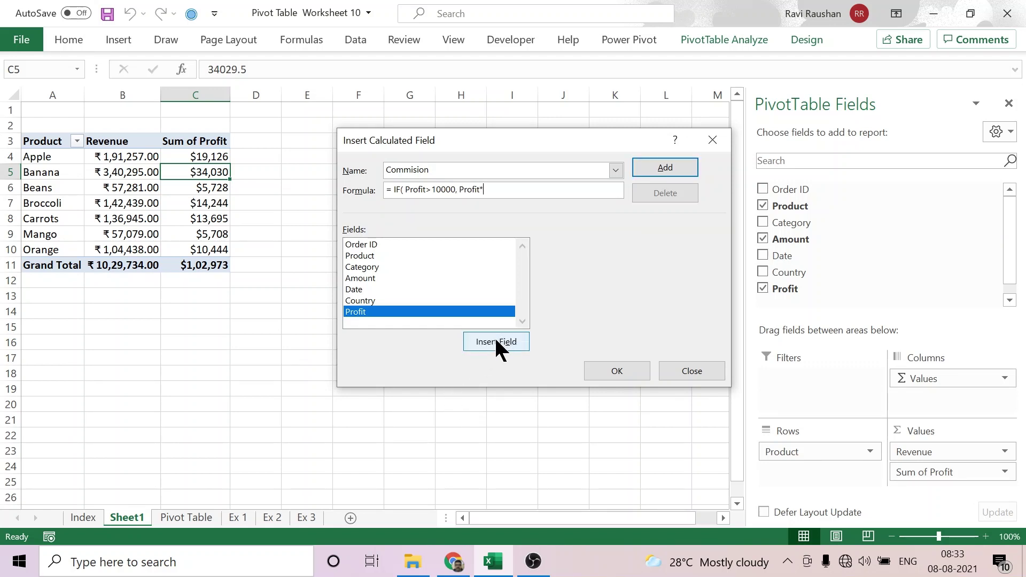
text(10%,)
click(496, 342)
text(*5%))
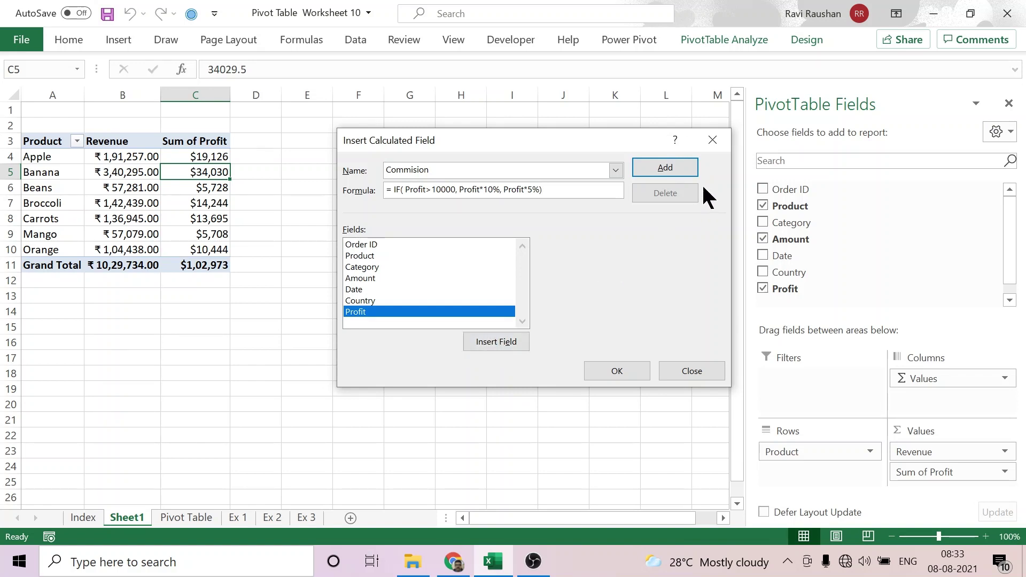
click(656, 168)
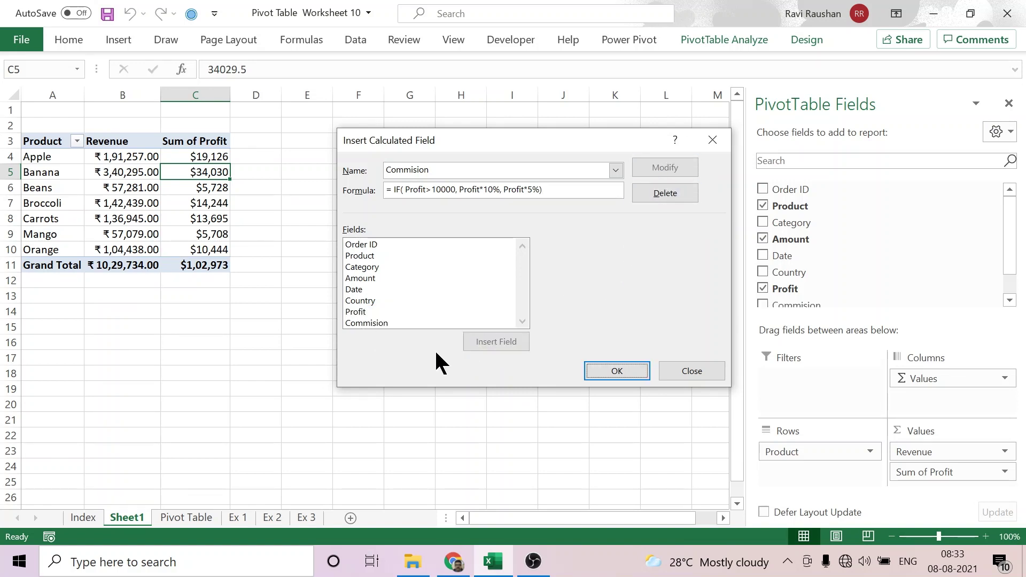
click(616, 370)
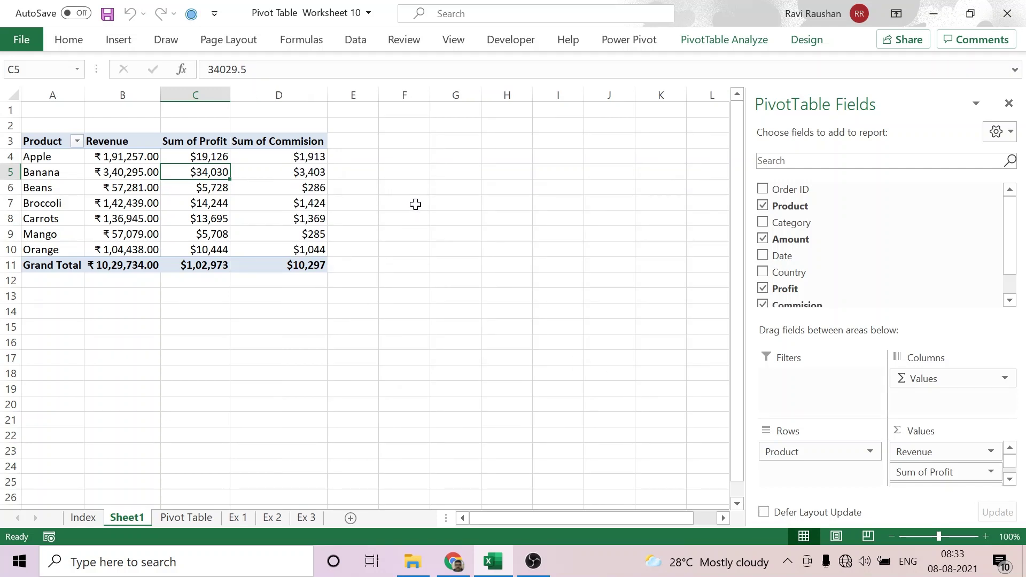
mouse_move(191, 192)
click(533, 562)
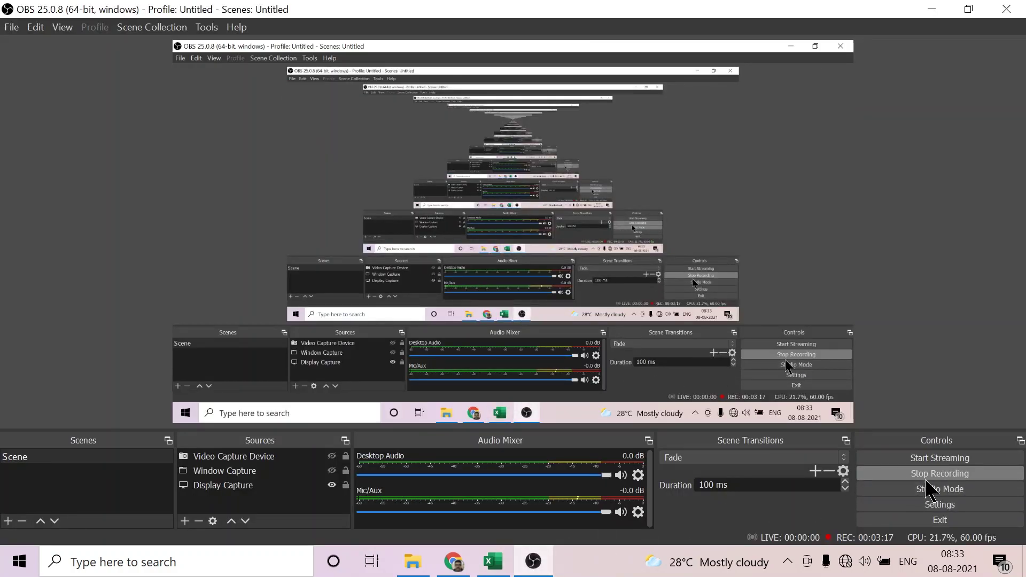